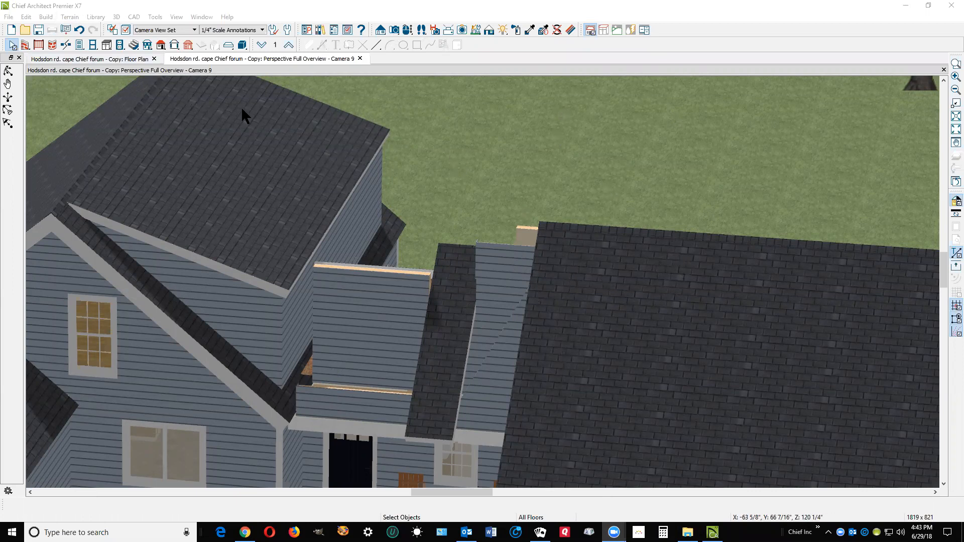
Examine the shed dormer and the unfinished connecting roof between the main house and the garage
click(240, 205)
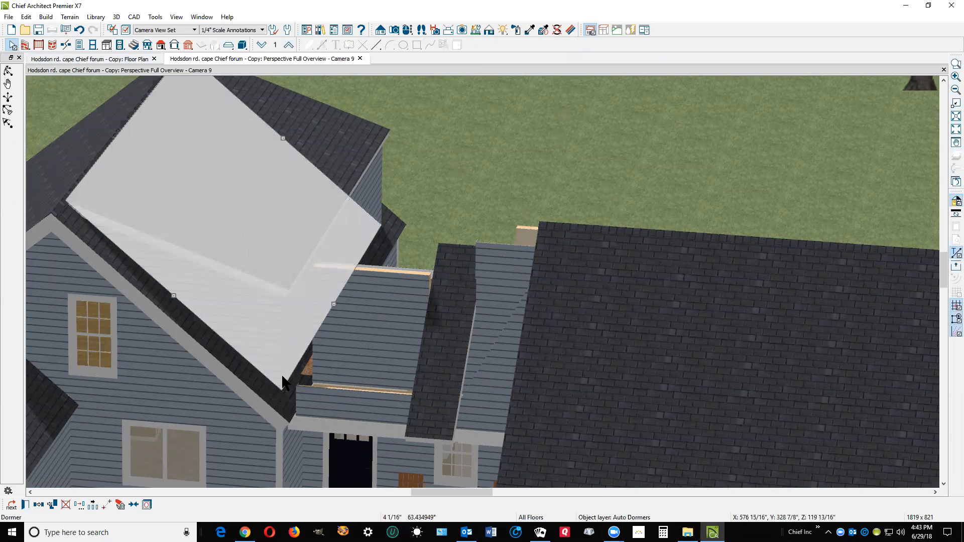
key(Escape)
scroll(281, 369, up, 1)
scroll(283, 357, up, 2)
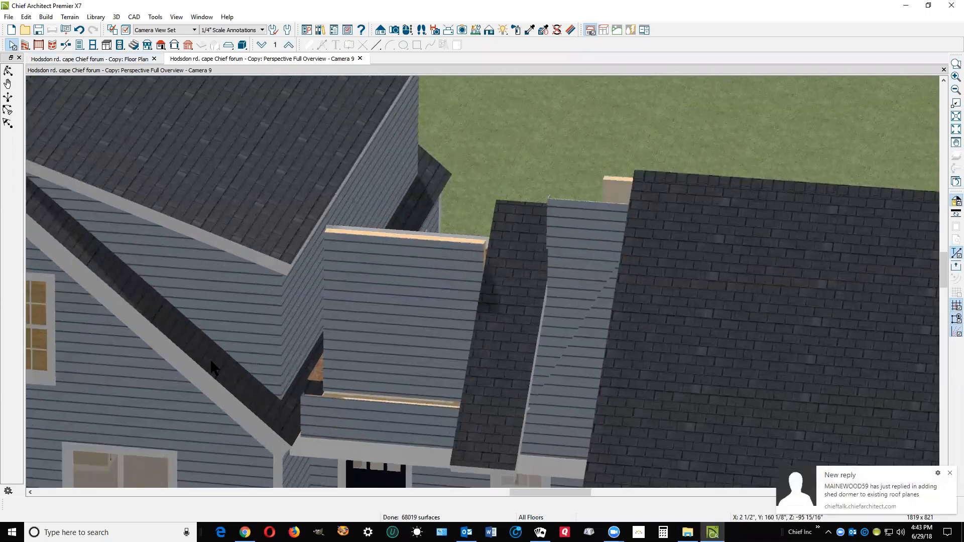
scroll(270, 307, down, 1)
scroll(271, 308, down, 1)
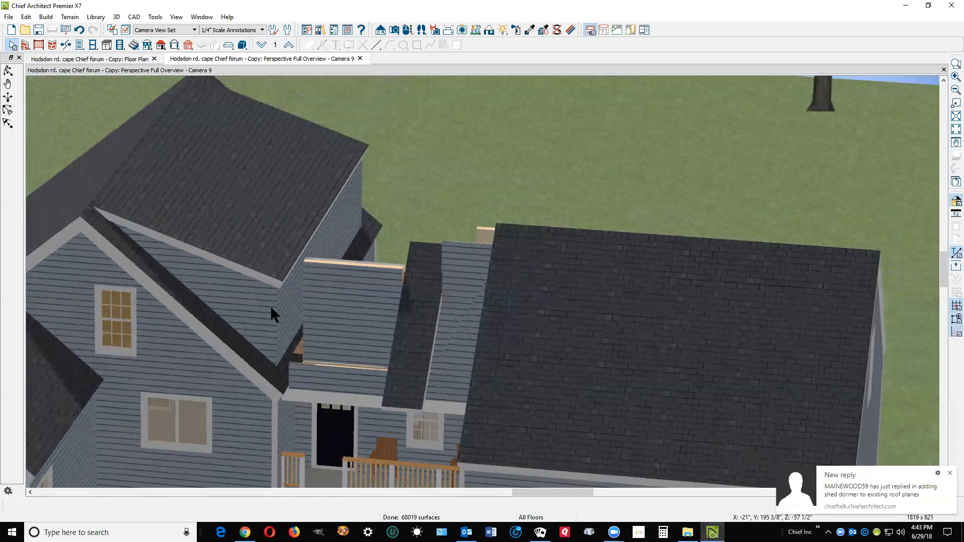
scroll(427, 308, down, 1)
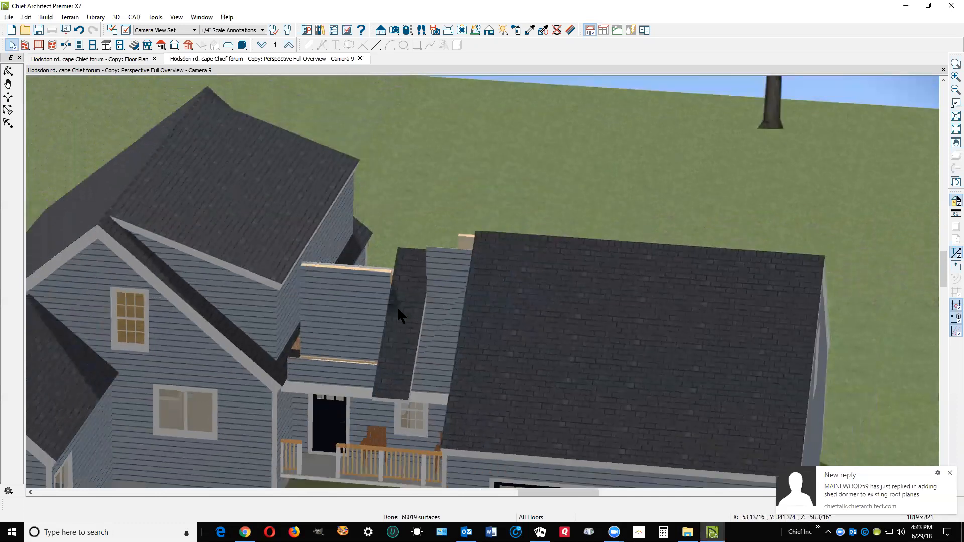
Widen the narrow front roof plane above the entry toward the main house, ending its side edge just short of the shed dormer
click(397, 309)
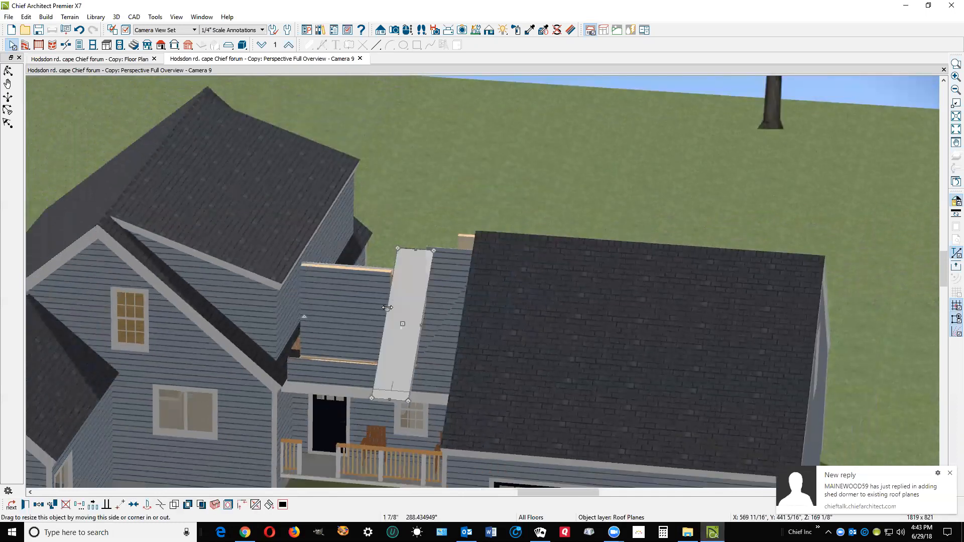
click(396, 312)
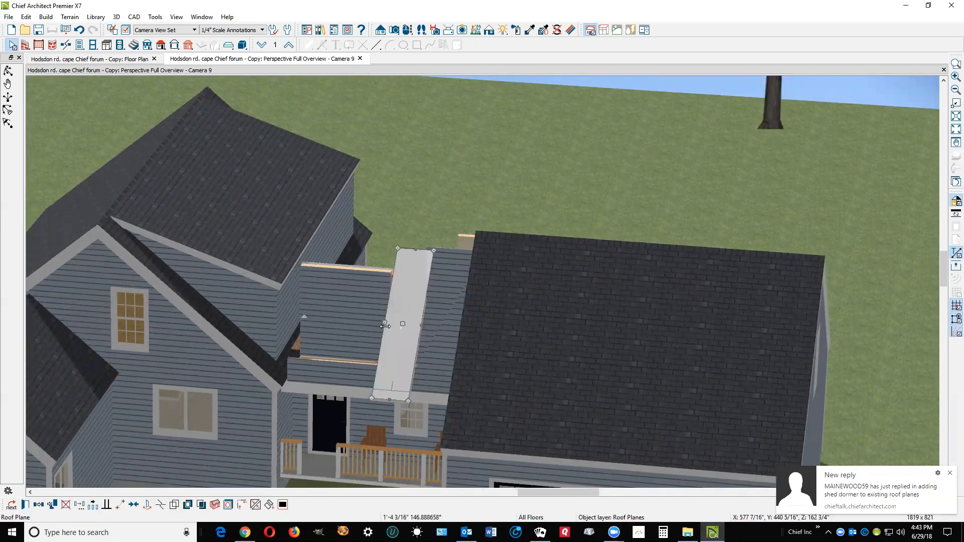
drag(385, 323, 288, 303)
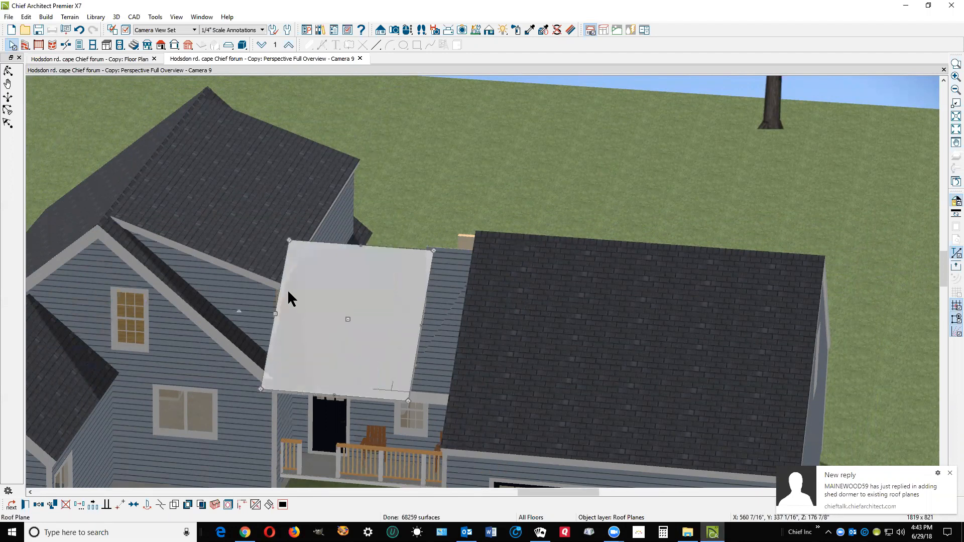
key(Escape)
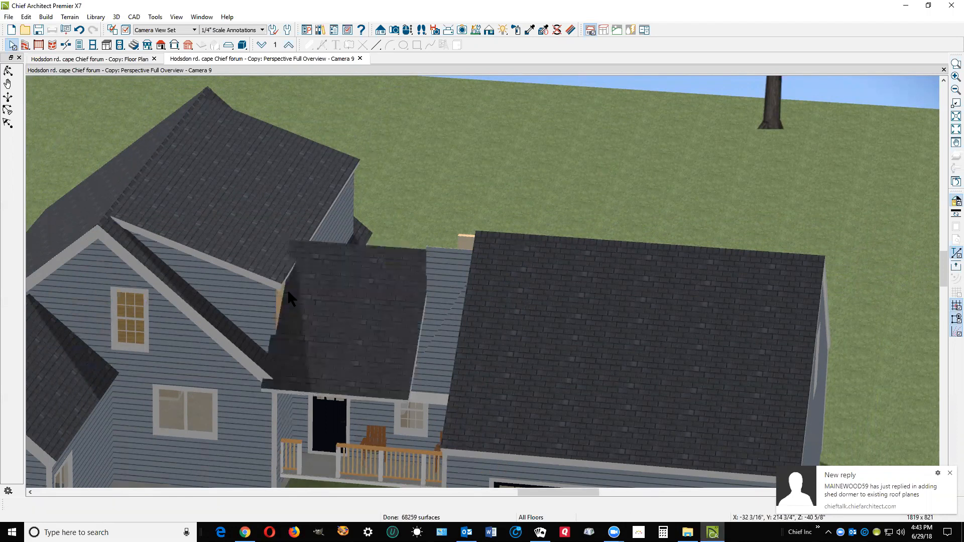
click(294, 313)
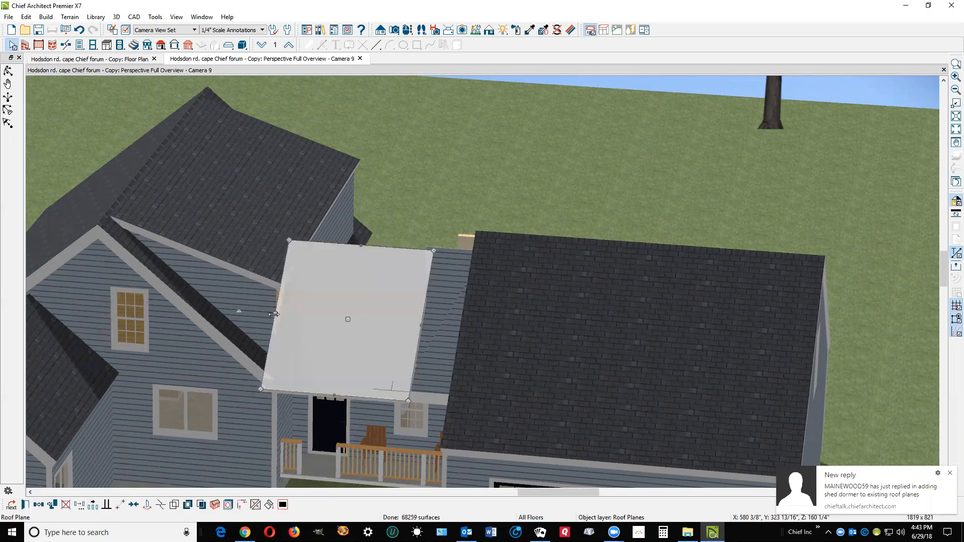
drag(277, 315, 301, 311)
click(372, 284)
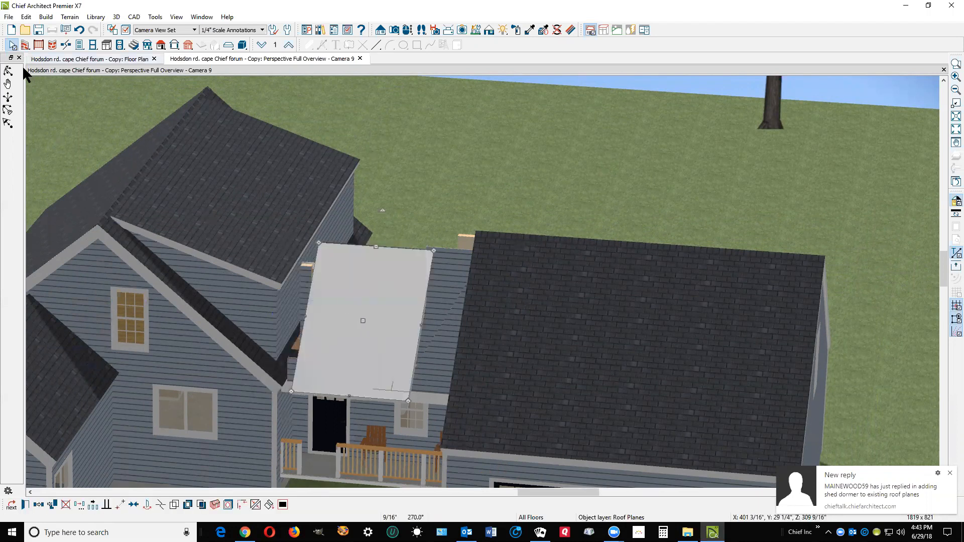
Join the front and rear roof planes of the connecting section along their shared ridge
click(8, 72)
drag(340, 243, 219, 267)
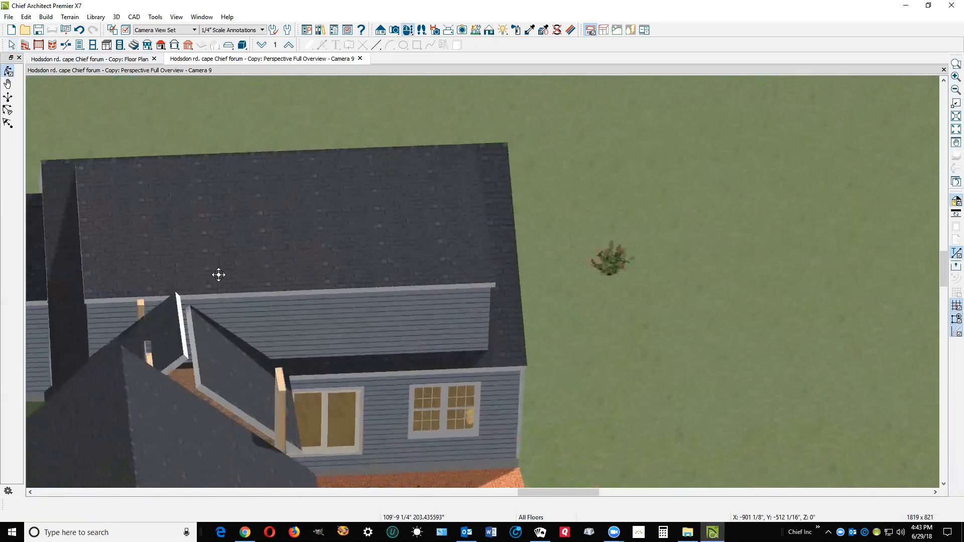
key(space)
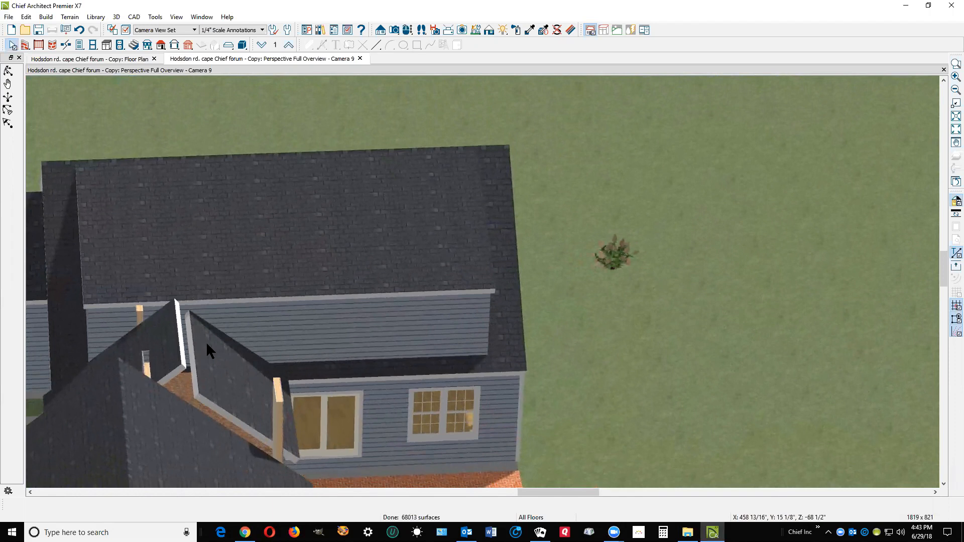
right_click(202, 341)
click(211, 315)
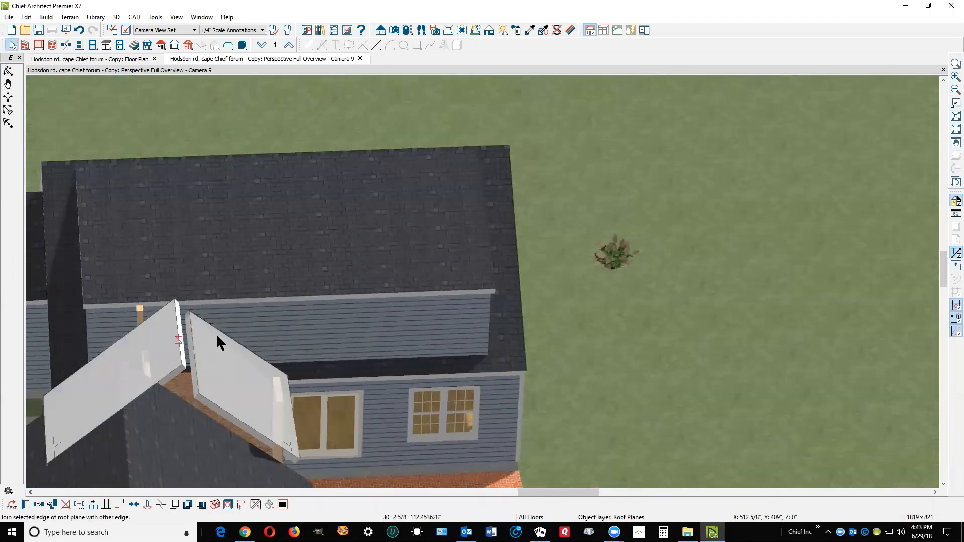
click(217, 315)
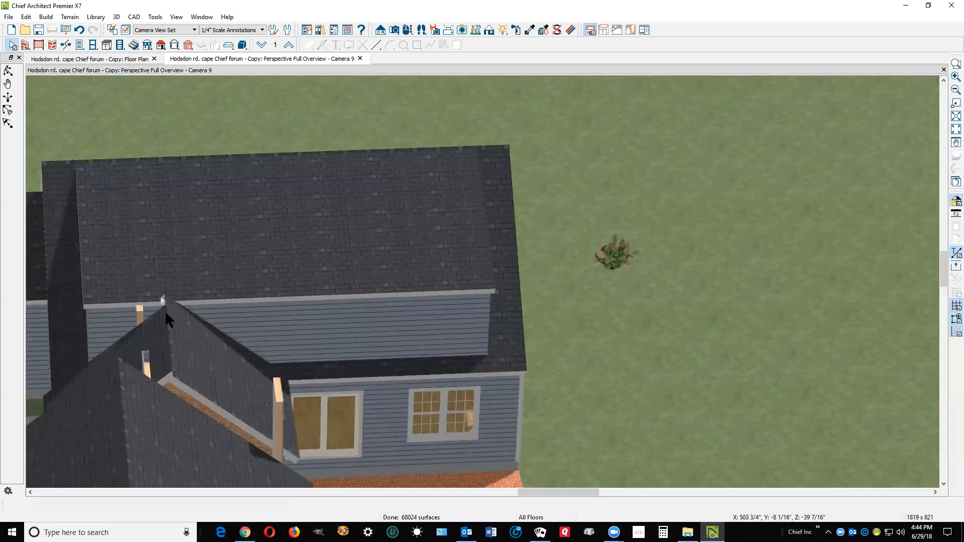
Extend the garage-side edge of the connecting section's rear roof plane until it meets the garage gable
scroll(165, 313, up, 5)
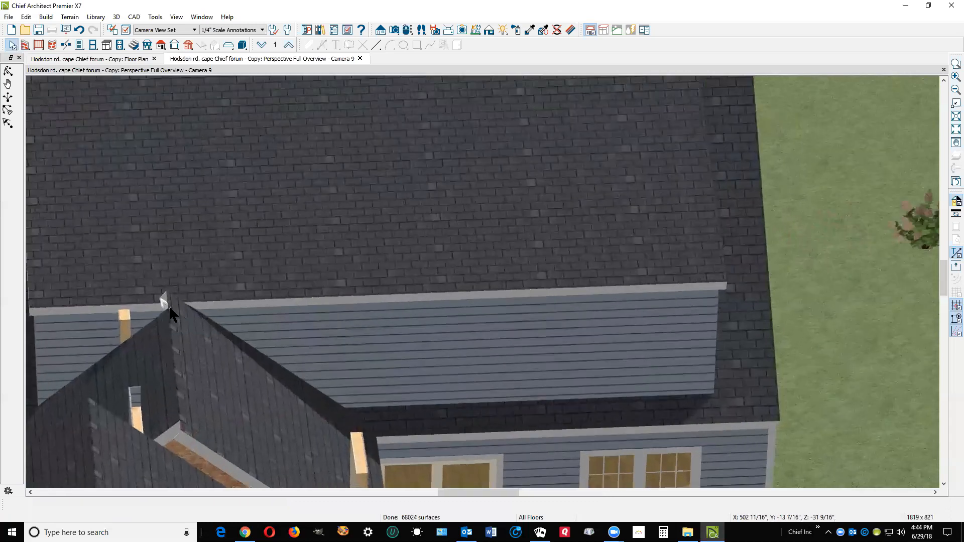
scroll(169, 306, down, 5)
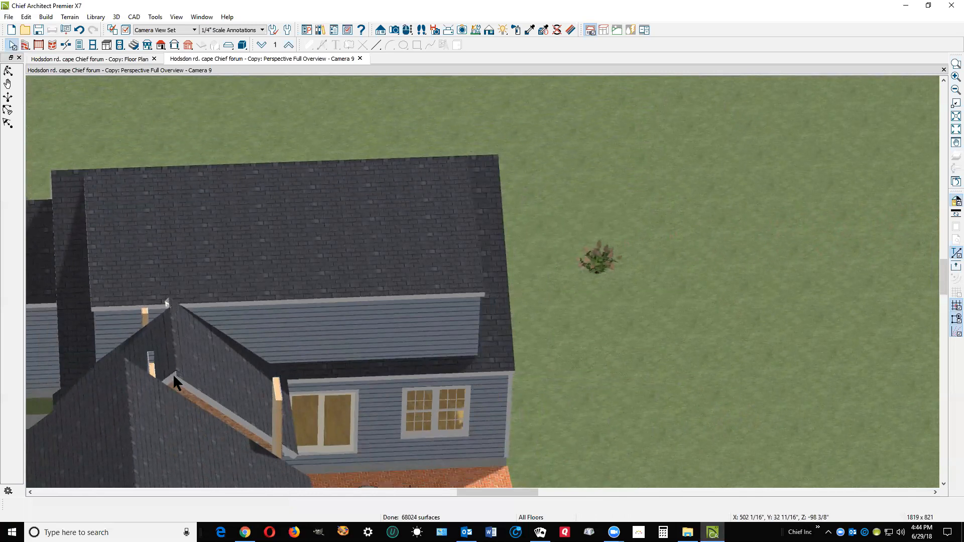
click(8, 70)
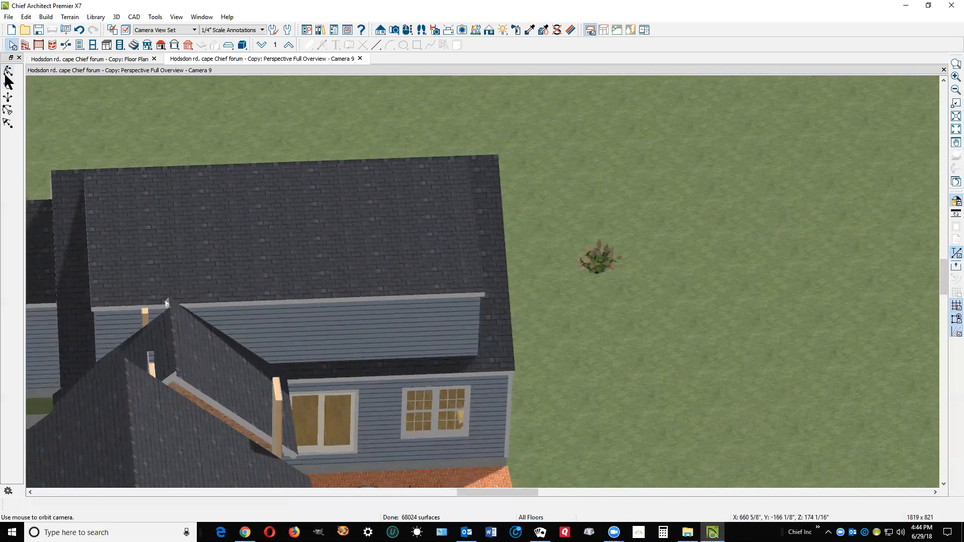
drag(125, 191, 284, 183)
key(space)
click(266, 182)
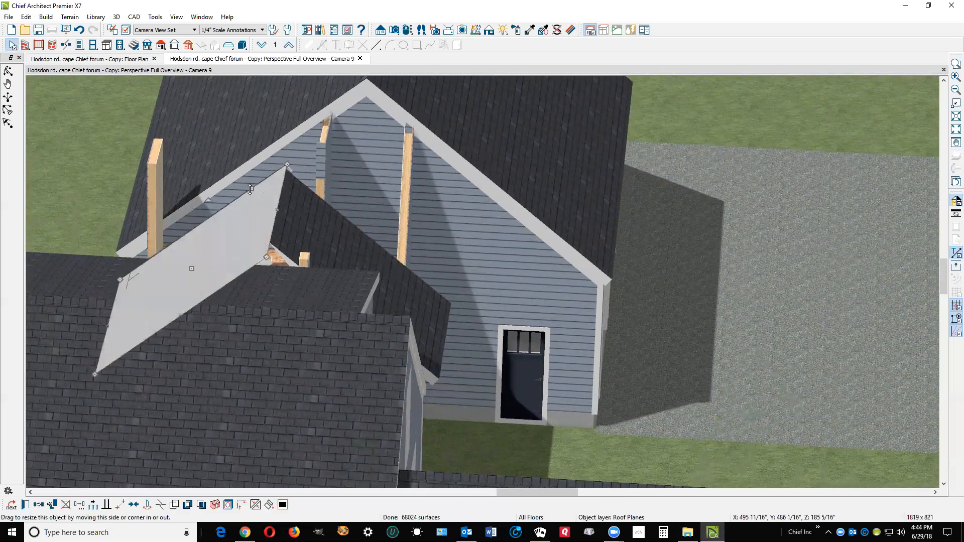
drag(251, 179, 255, 153)
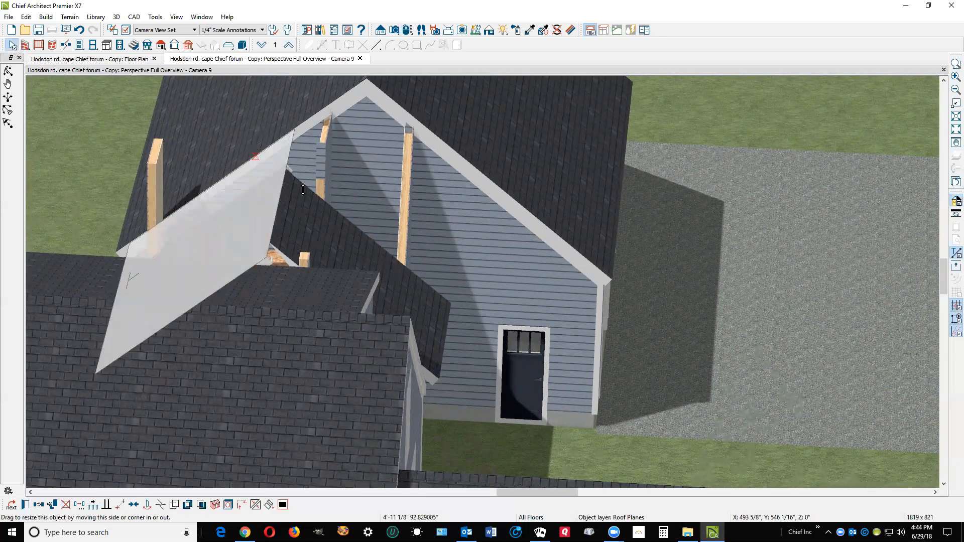
drag(303, 190, 300, 190)
scroll(235, 168, up, 1)
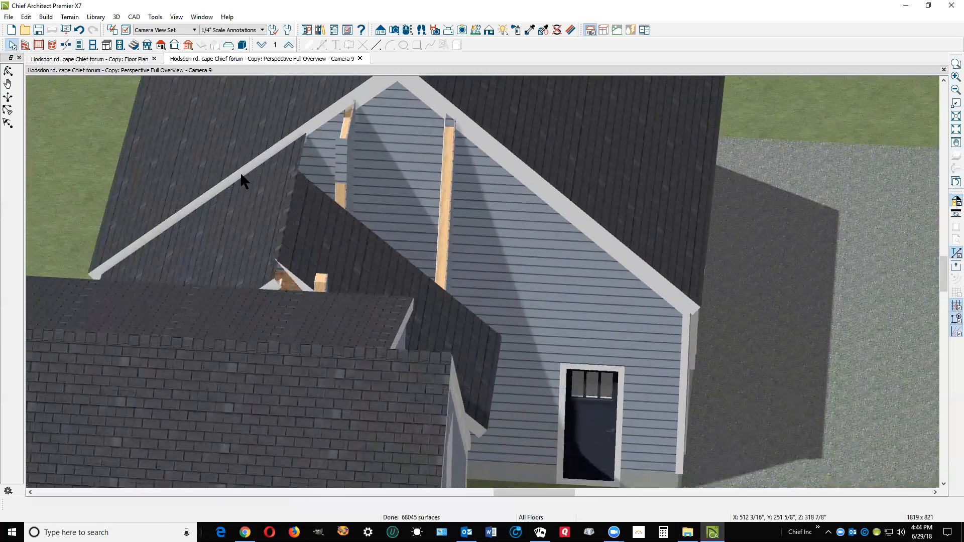
Check the height and pitch settings of the connecting section's front roof plane without changing them
click(8, 71)
drag(224, 149, 193, 161)
key(space)
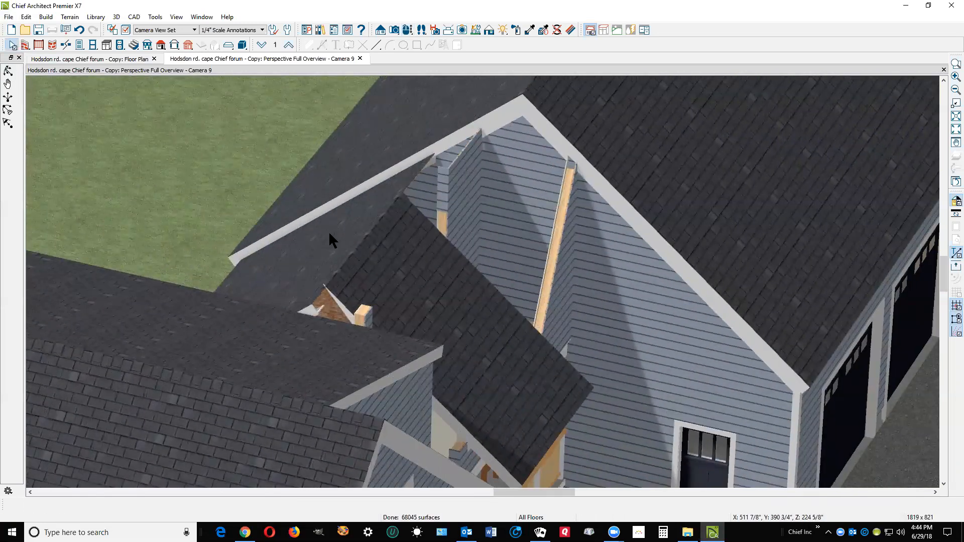
click(328, 231)
click(425, 269)
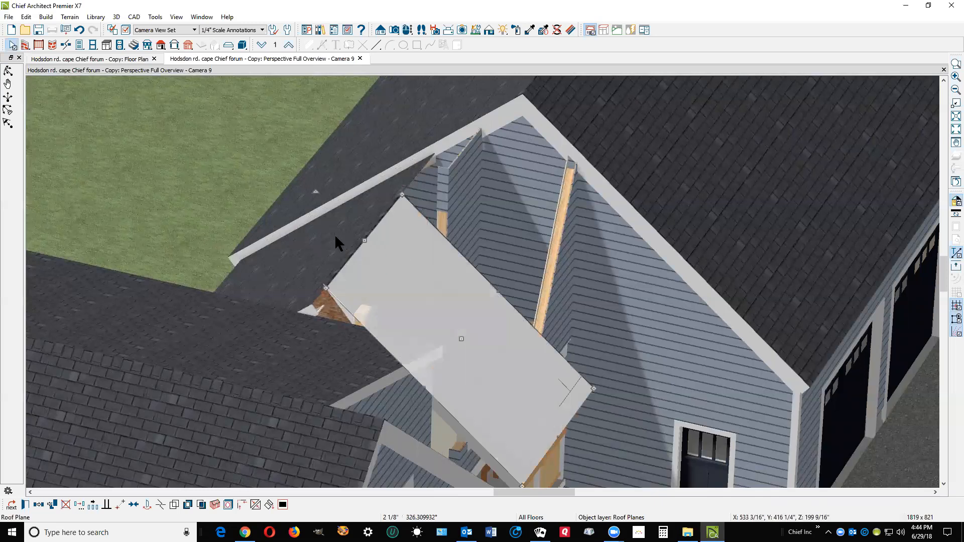
click(29, 504)
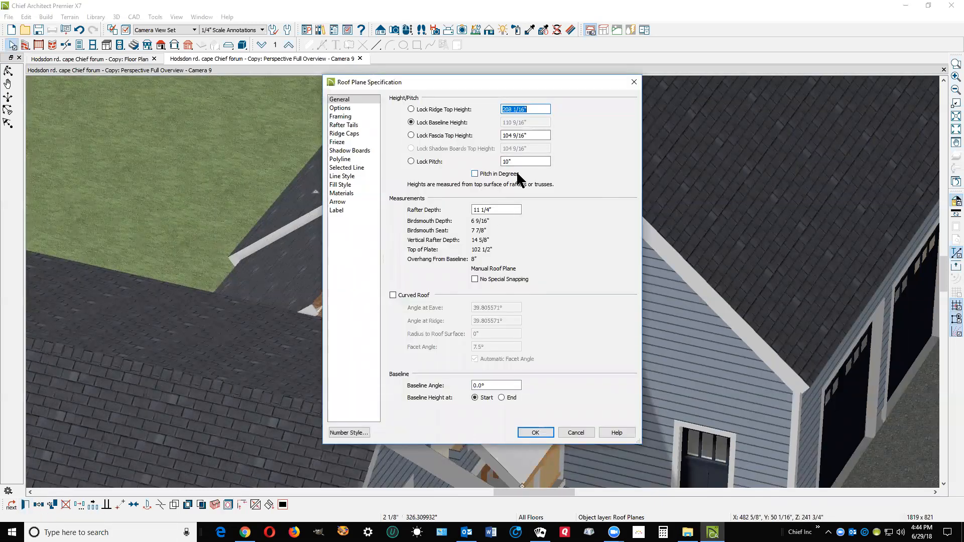
click(578, 434)
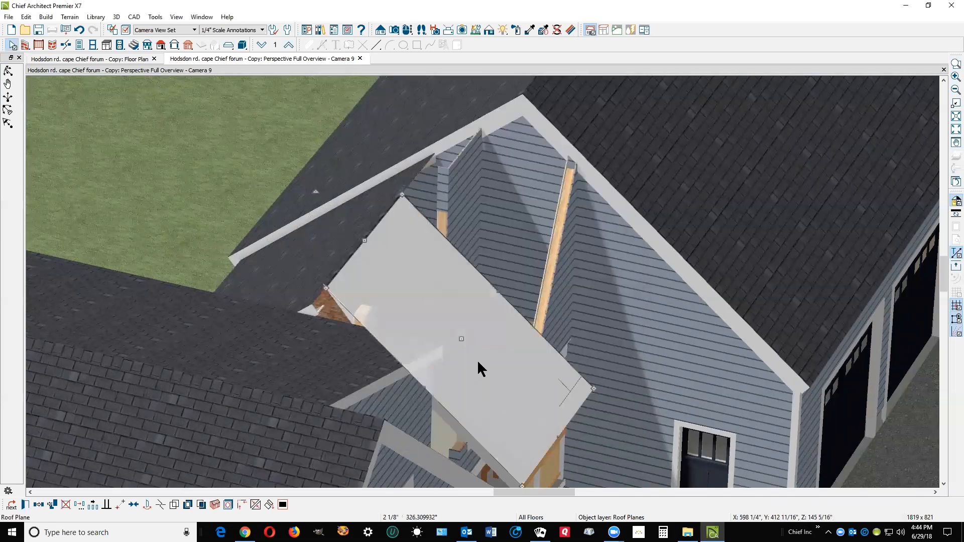
key(Escape)
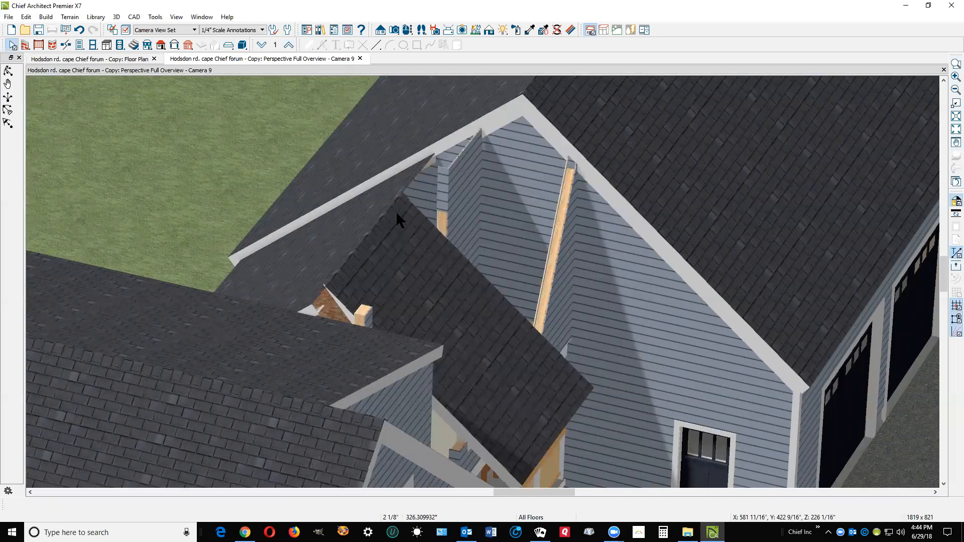
Select the shed dormer on the main house and review its available editing commands, including Explode Dormer
scroll(299, 145, down, 3)
click(8, 70)
drag(236, 158, 19, 146)
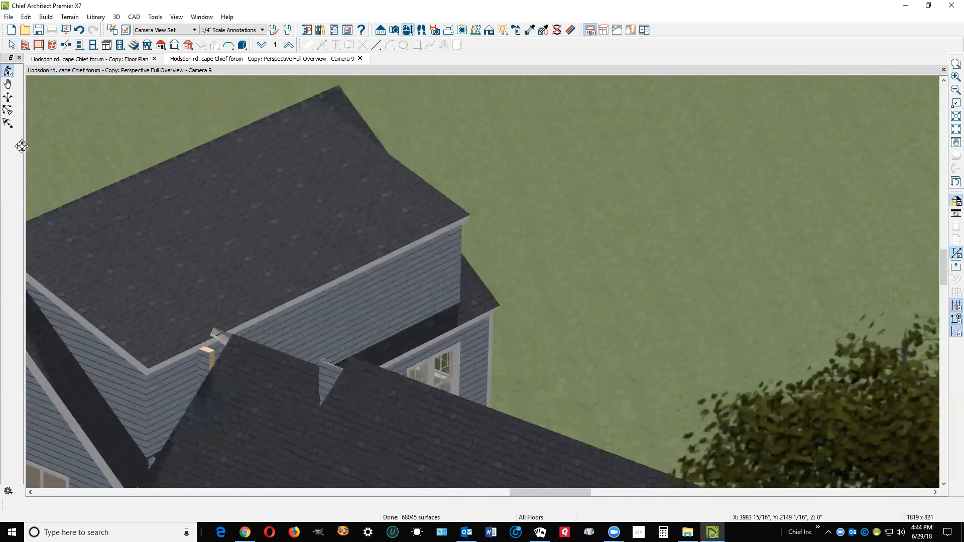
key(space)
right_click(262, 268)
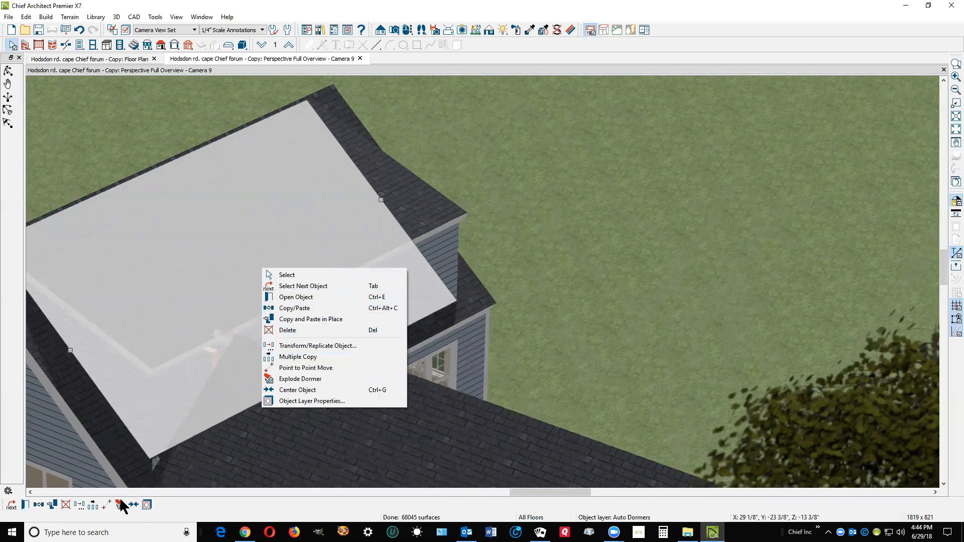
click(157, 514)
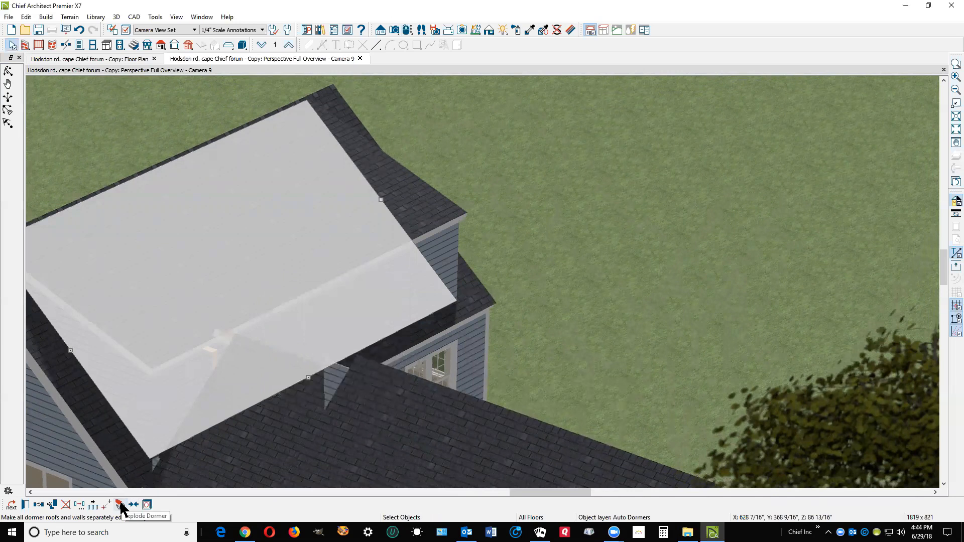
right_click(231, 297)
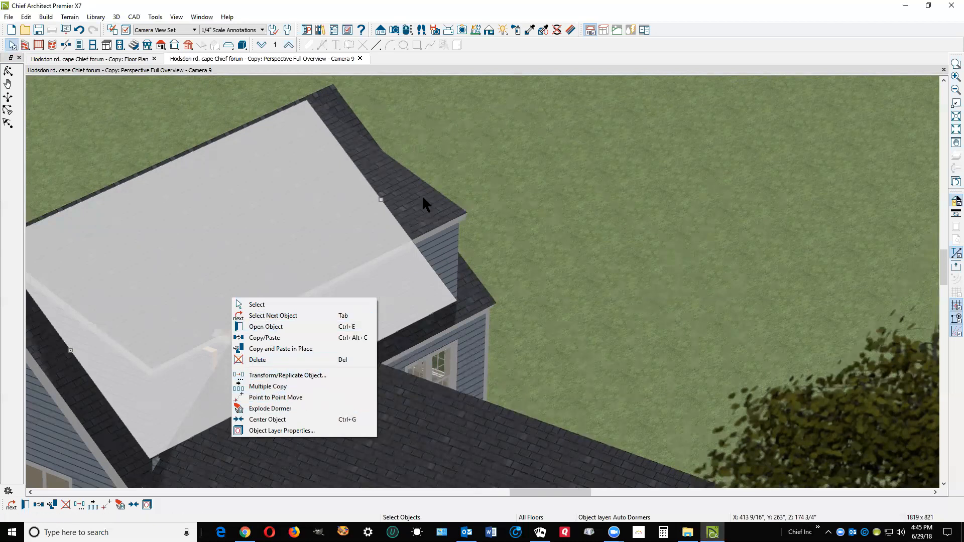
click(455, 141)
Examine how the connecting roof meets the shed dormer and the garage roof, up close and in overview
scroll(469, 167, down, 3)
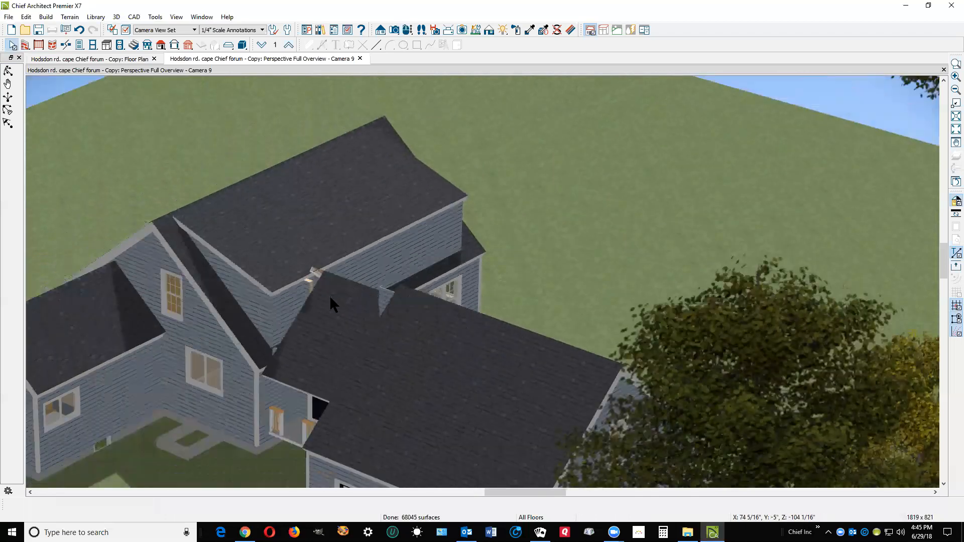
scroll(314, 325, up, 2)
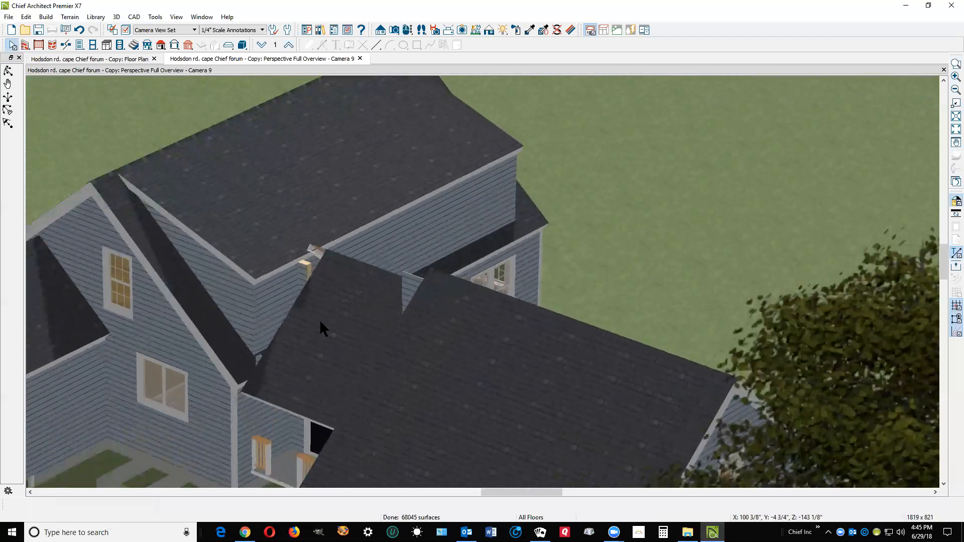
click(326, 308)
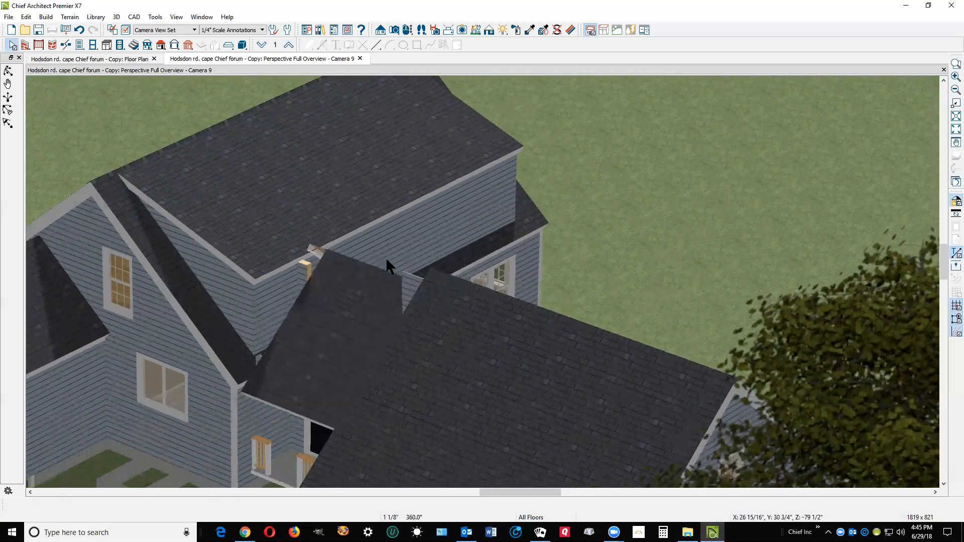
scroll(401, 211, down, 3)
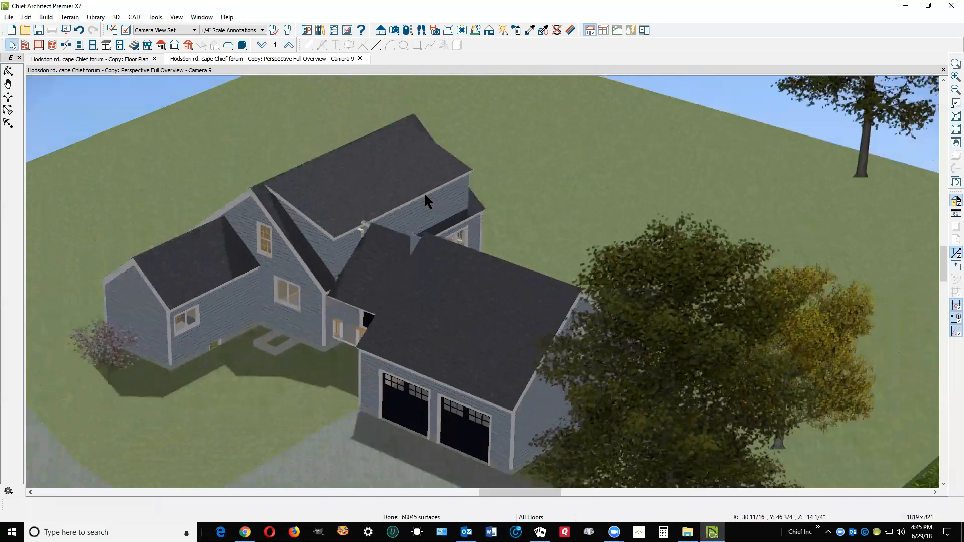
scroll(423, 195, down, 2)
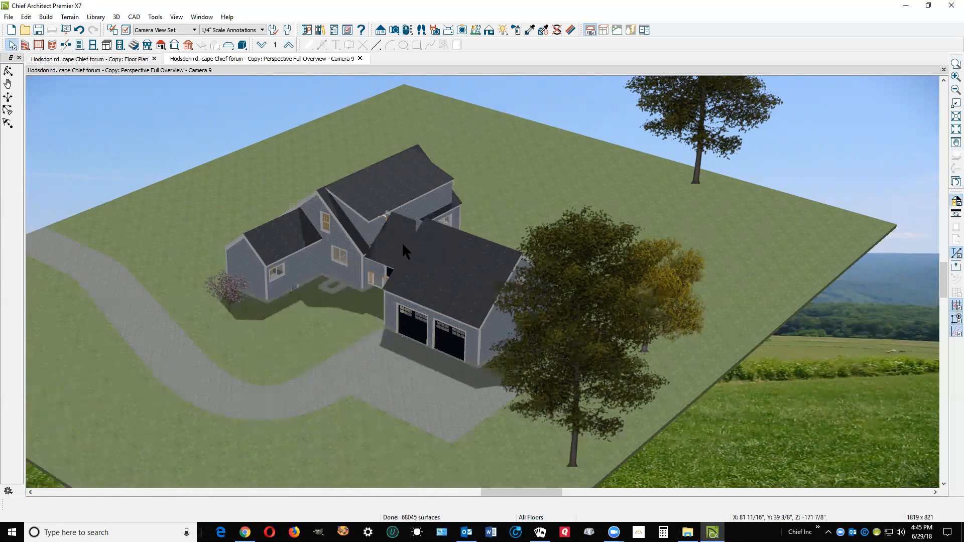
scroll(407, 215, up, 5)
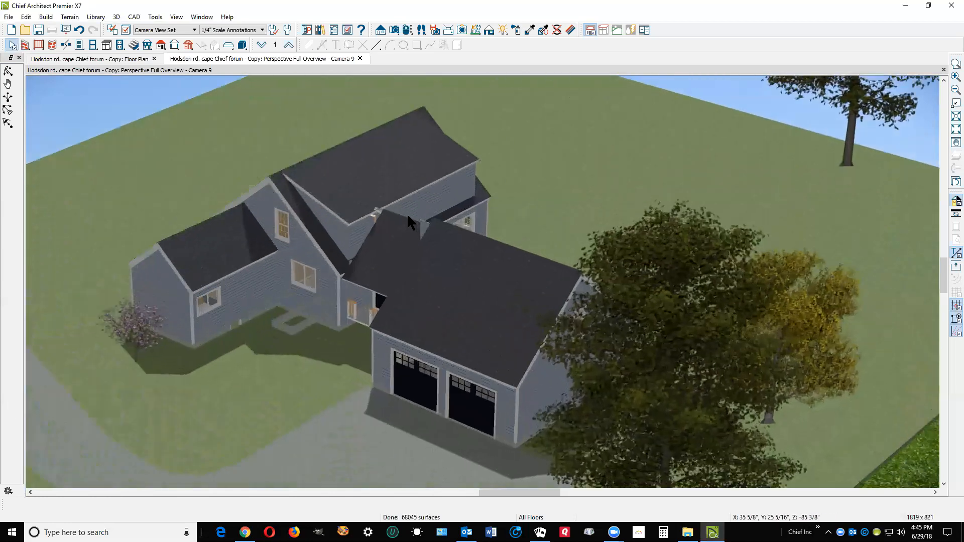
Set the pitch of both roof planes over the connecting section to 5 in 12 in one edit
scroll(357, 231, up, 2)
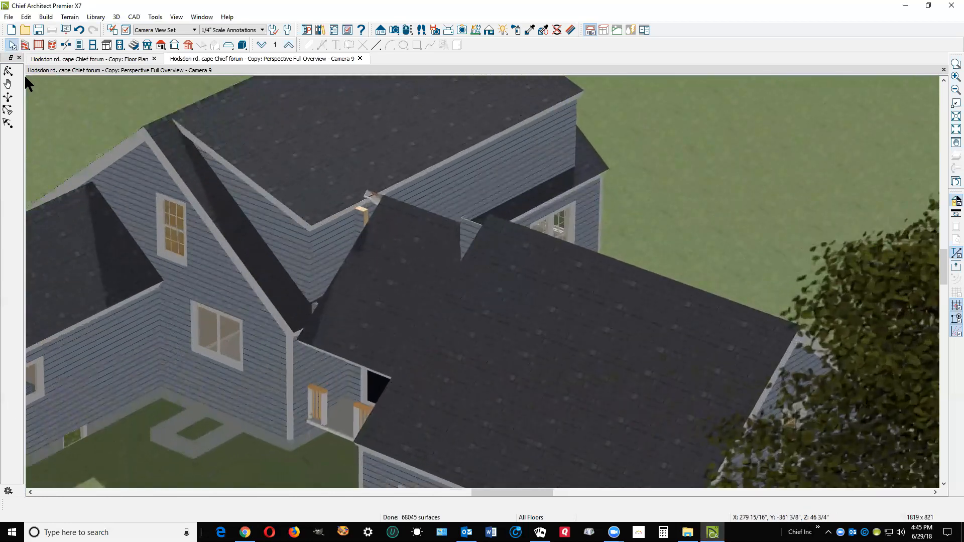
click(8, 71)
drag(351, 176, 320, 222)
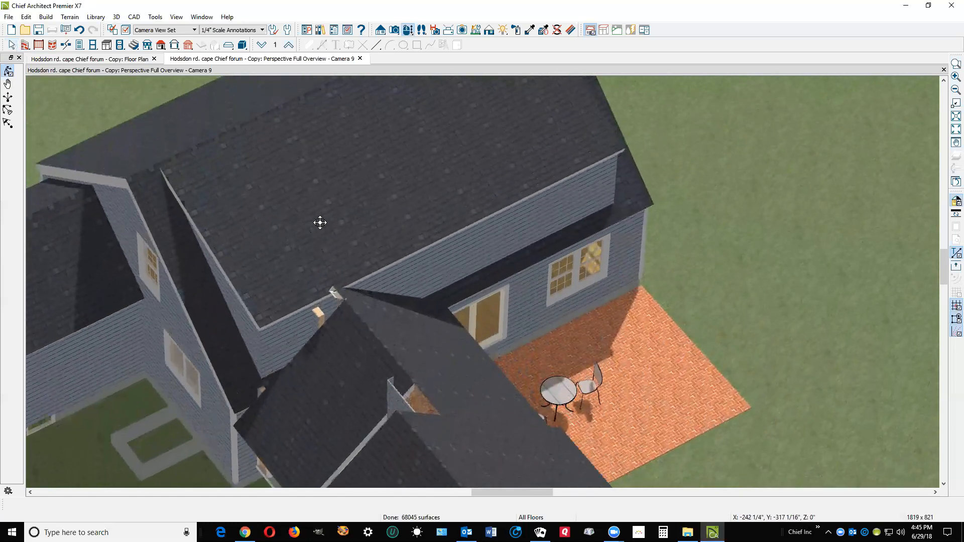
key(space)
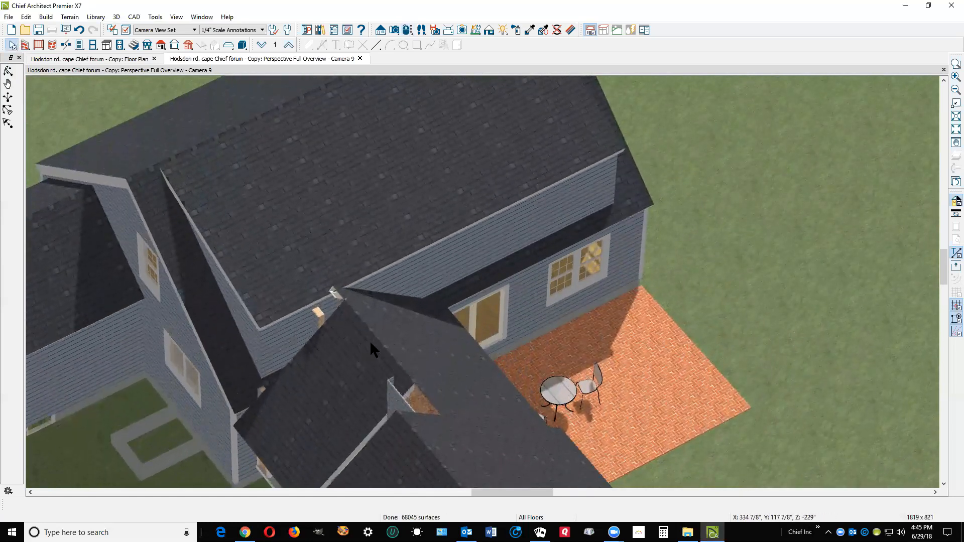
click(371, 340)
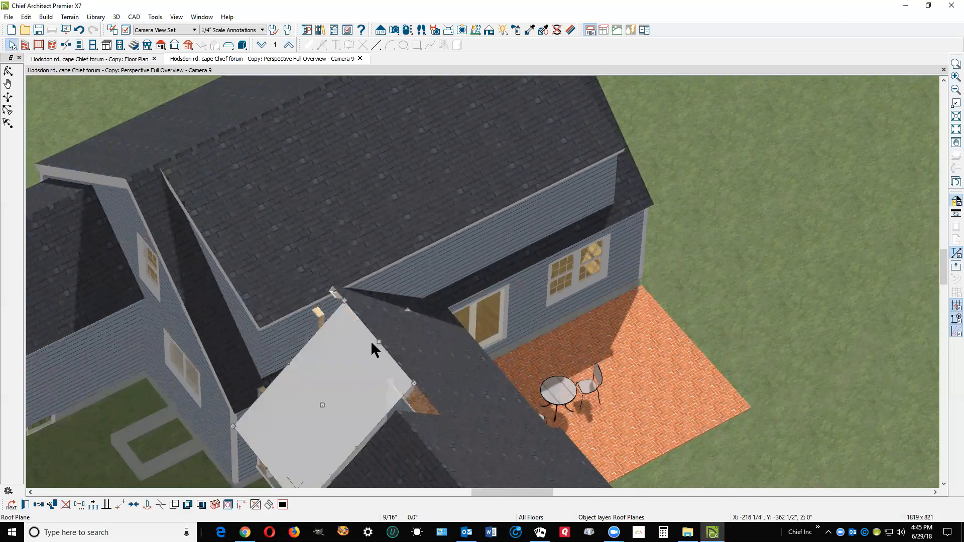
shift+click(399, 339)
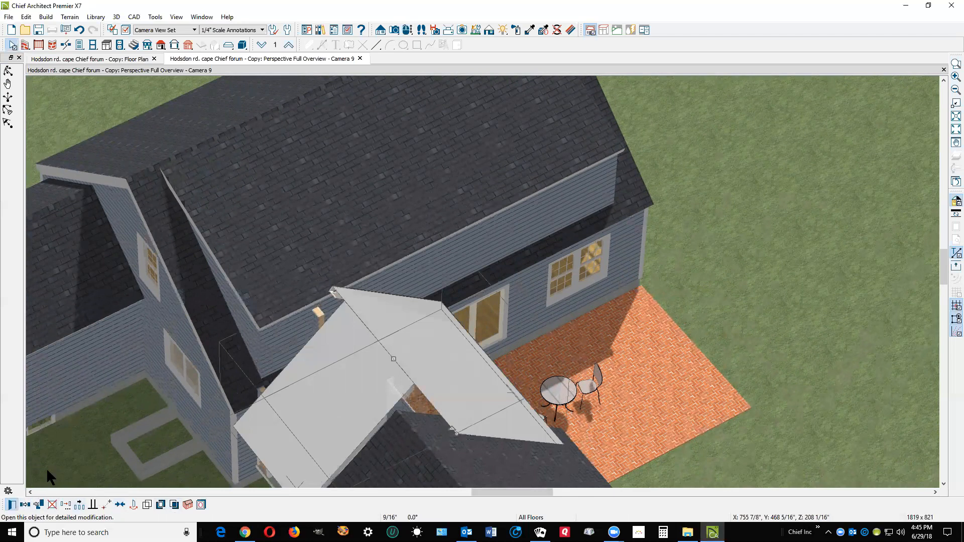
click(37, 503)
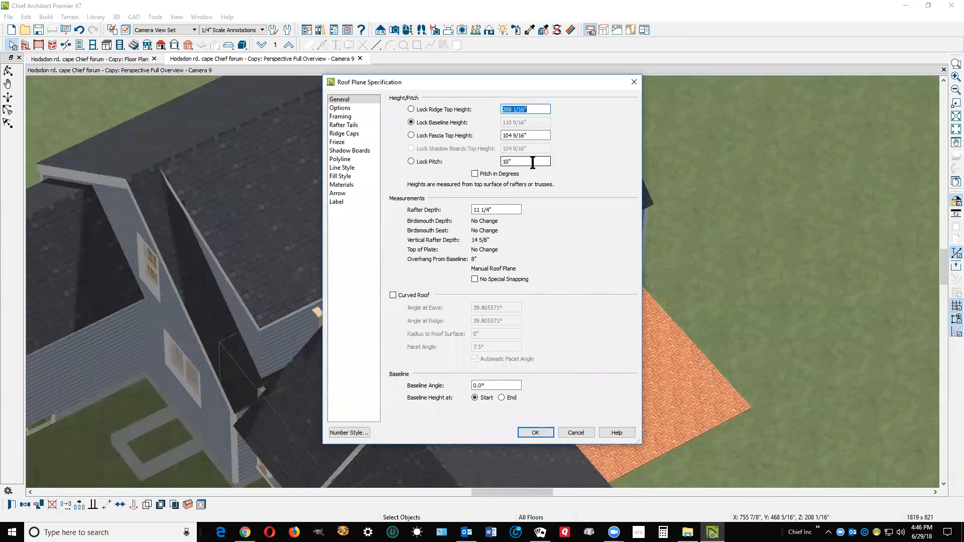
double_click(532, 162)
click(534, 432)
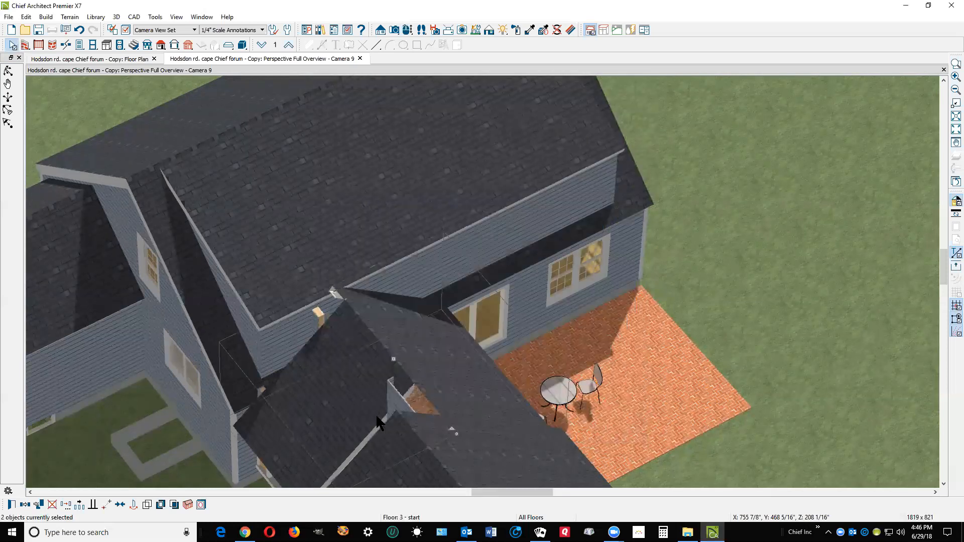
key(Escape)
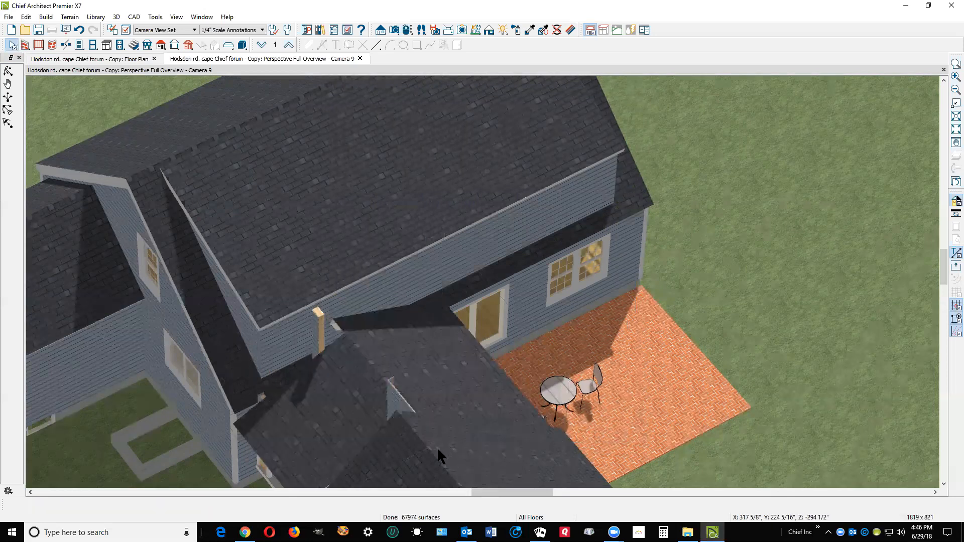
click(437, 446)
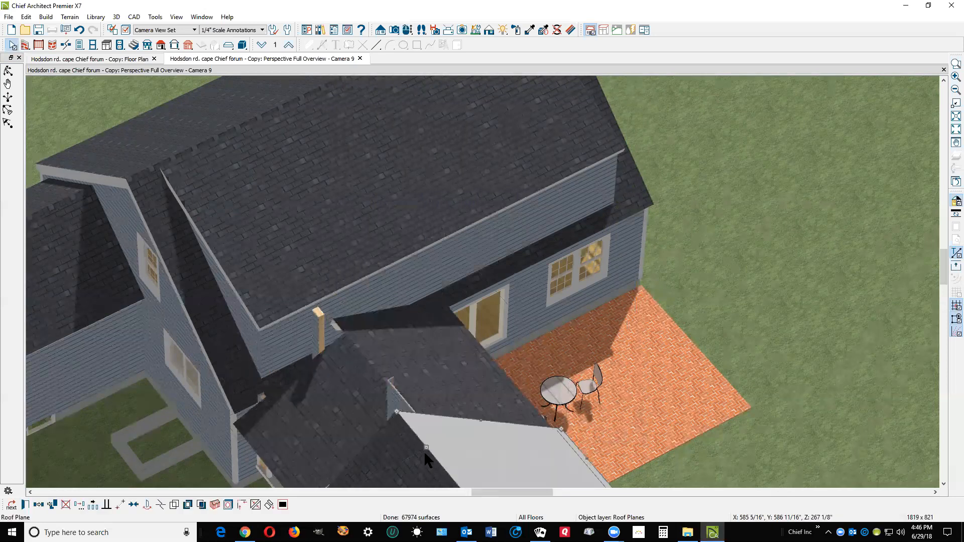
click(377, 244)
key(Escape)
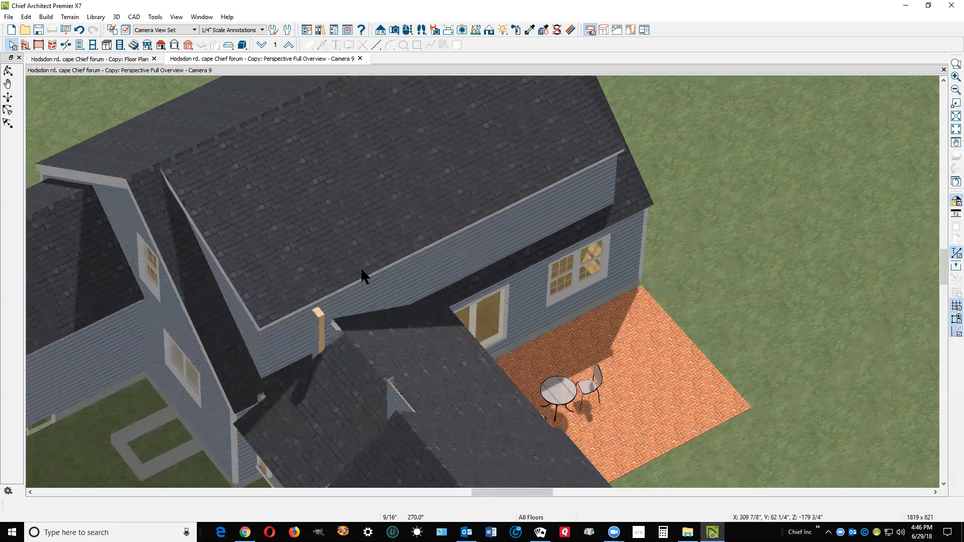
Turn off the grid in the floor plan view and activate the Roof Annotations set for work on the connecting section
key(ctrl+Tab)
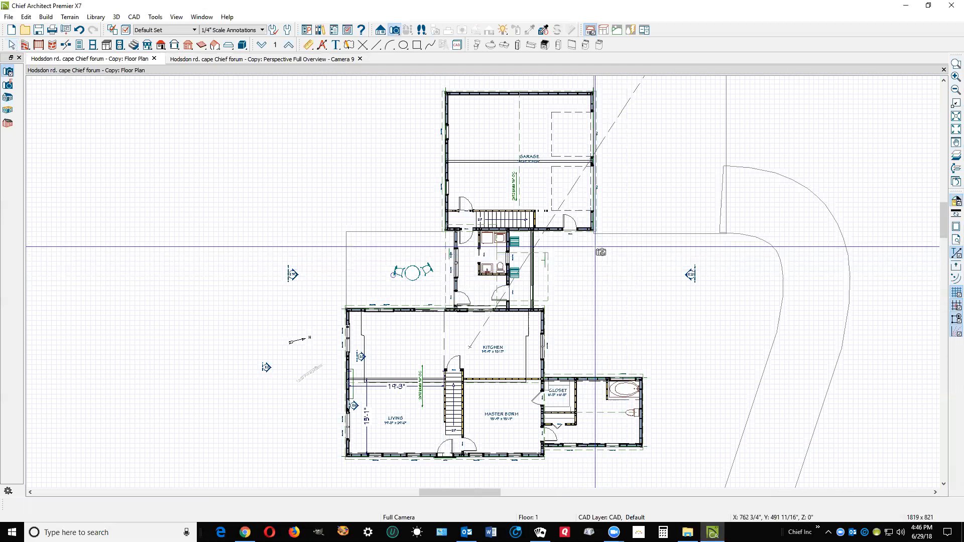
click(951, 293)
click(949, 307)
scroll(755, 130, down, 3)
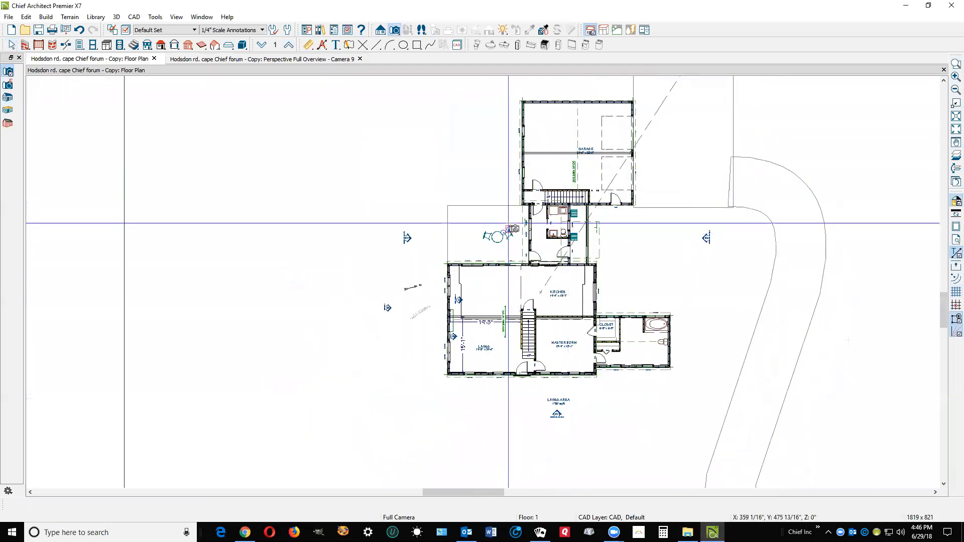
scroll(506, 227, up, 6)
scroll(586, 219, down, 2)
key(Escape)
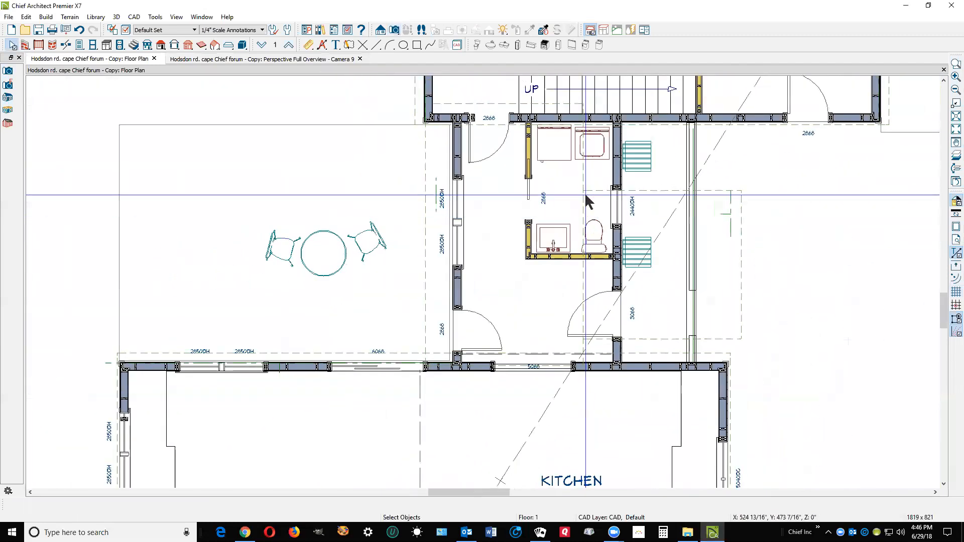
click(263, 30)
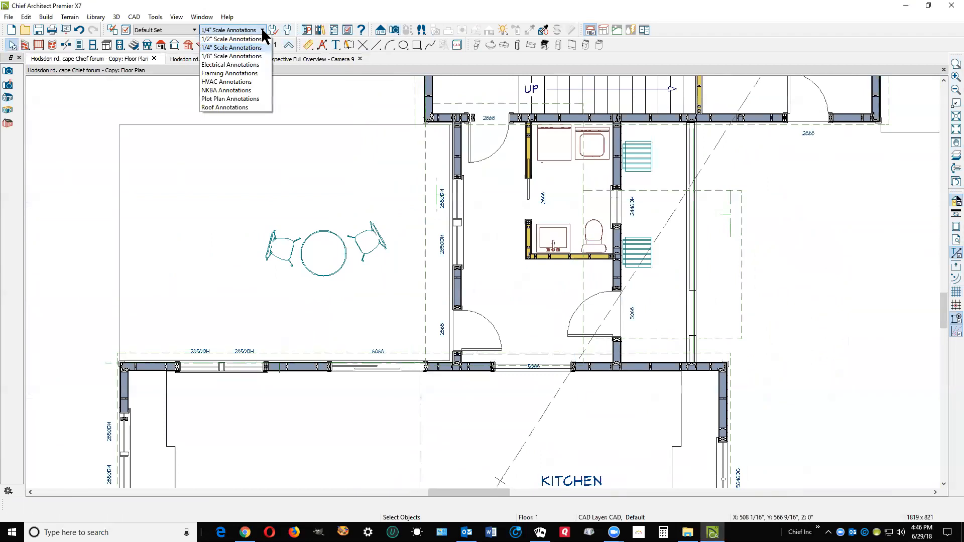
click(240, 108)
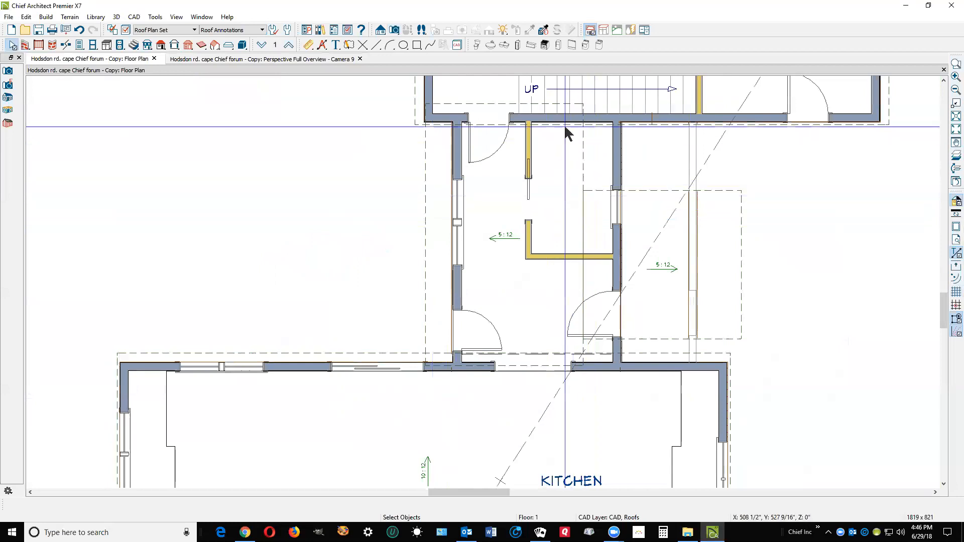
Move the garage-side edges of both connecting roof planes so they line up with the garage's exterior wall and roof edge
click(478, 103)
drag(477, 104, 497, 123)
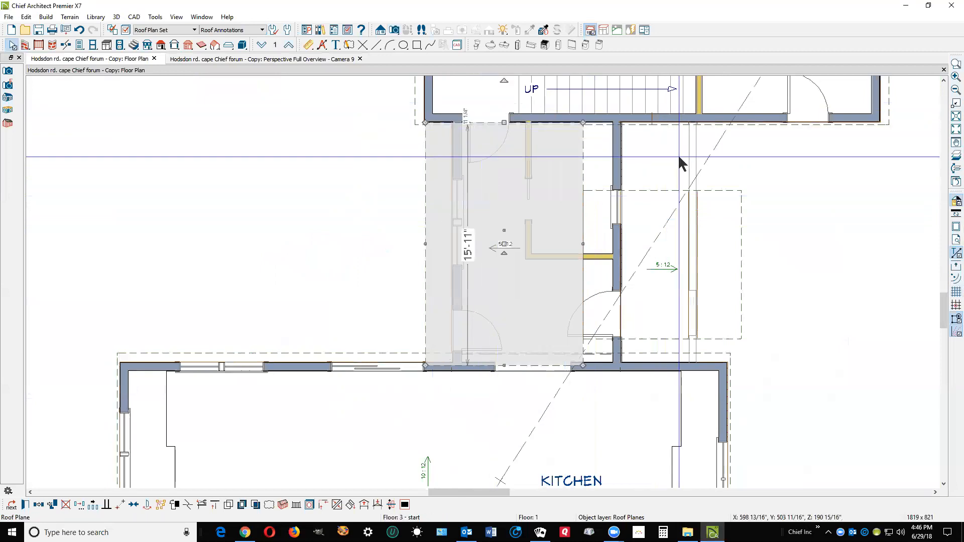
click(714, 190)
drag(714, 190, 703, 125)
click(404, 123)
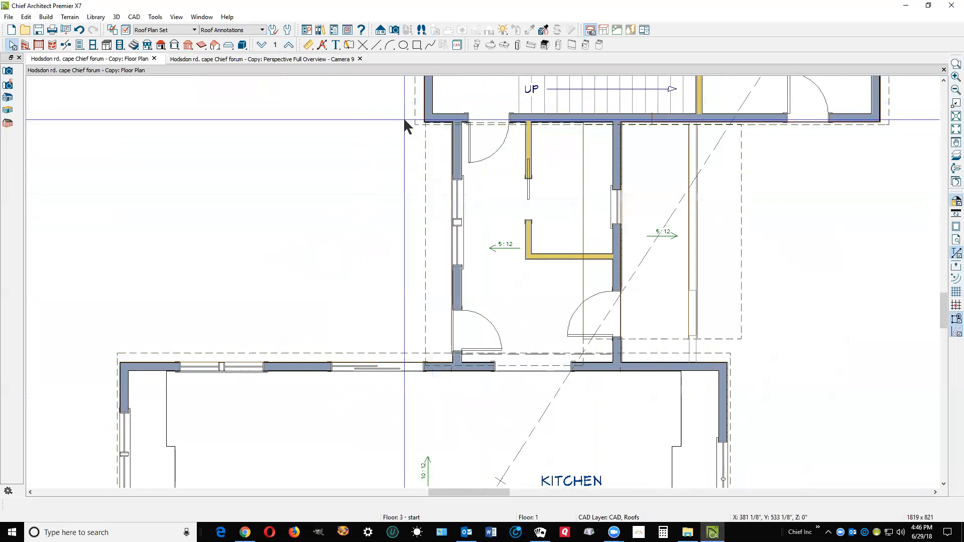
click(410, 111)
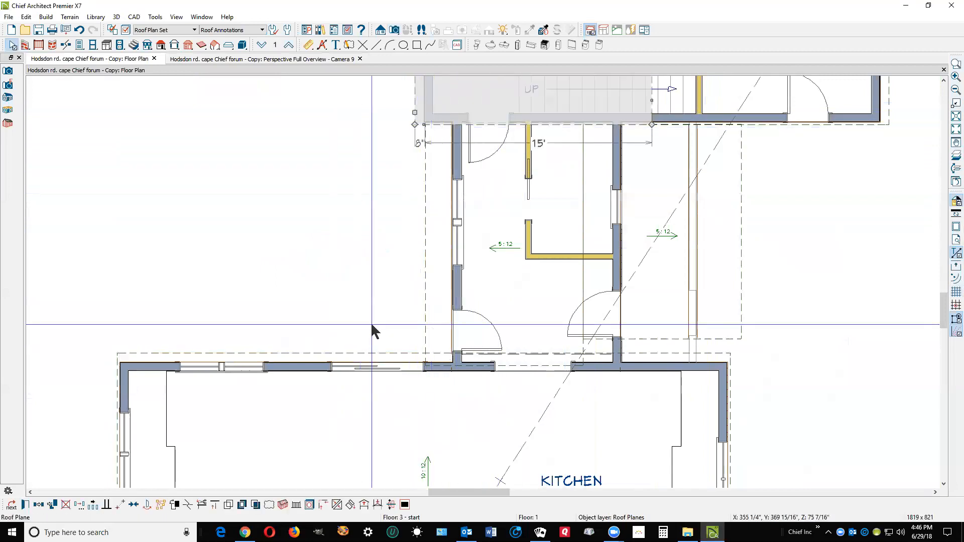
key(Escape)
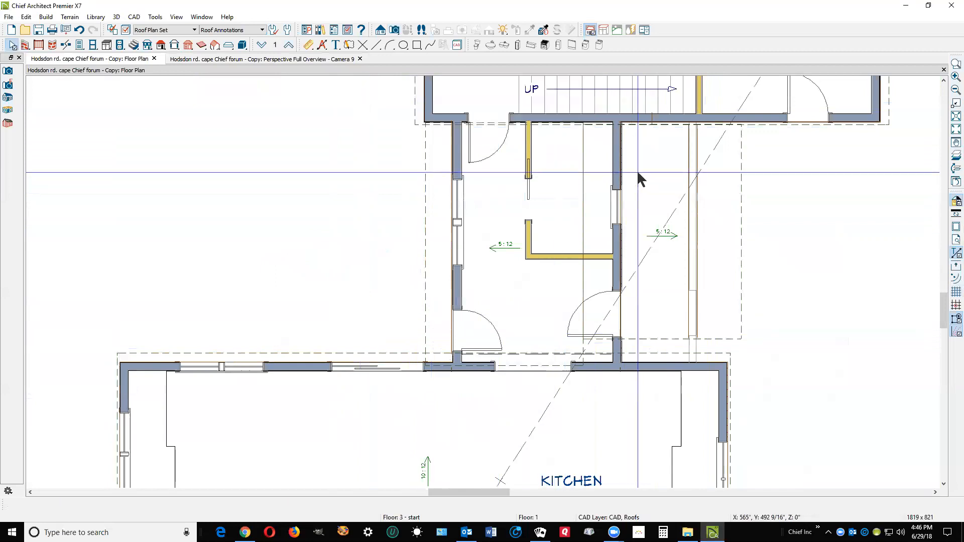
Extend the house-side edge of the connecting section's driveway-side roof plane to the main house's exterior wall
click(724, 338)
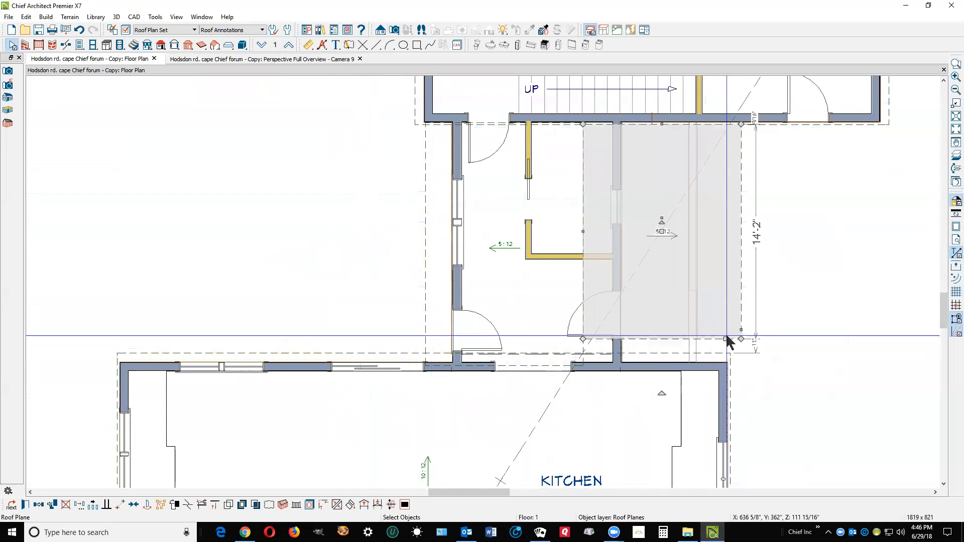
key(Escape)
click(724, 339)
drag(724, 339, 739, 360)
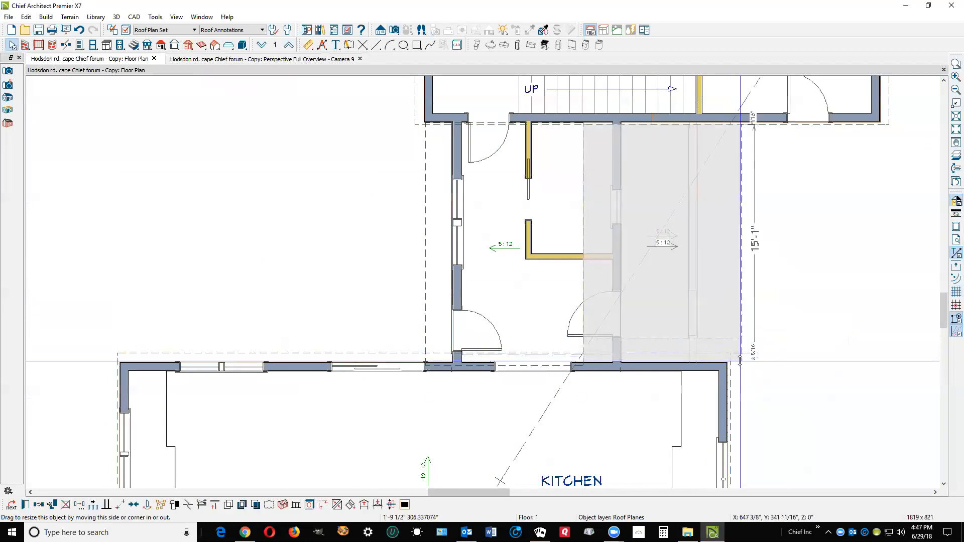
Pull the house-side edge of the connecting section's patio-side roof plane back to the outer face of the main house wall
click(428, 303)
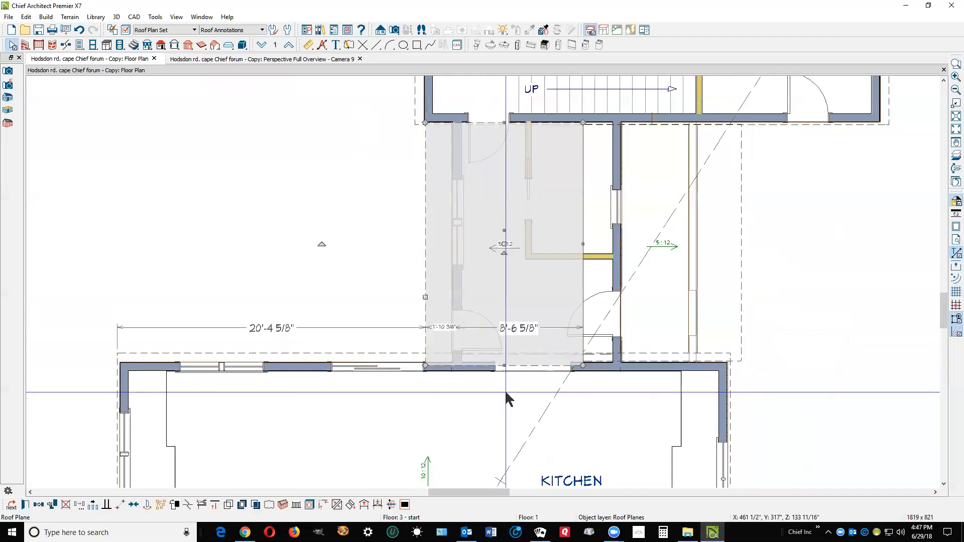
scroll(513, 392, up, 1)
scroll(512, 392, up, 2)
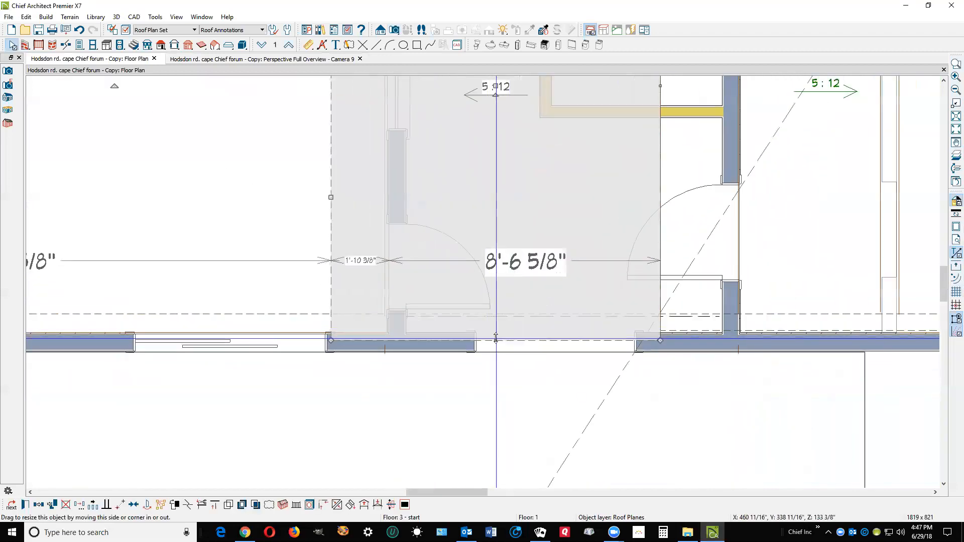
drag(495, 338, 505, 330)
scroll(580, 261, down, 3)
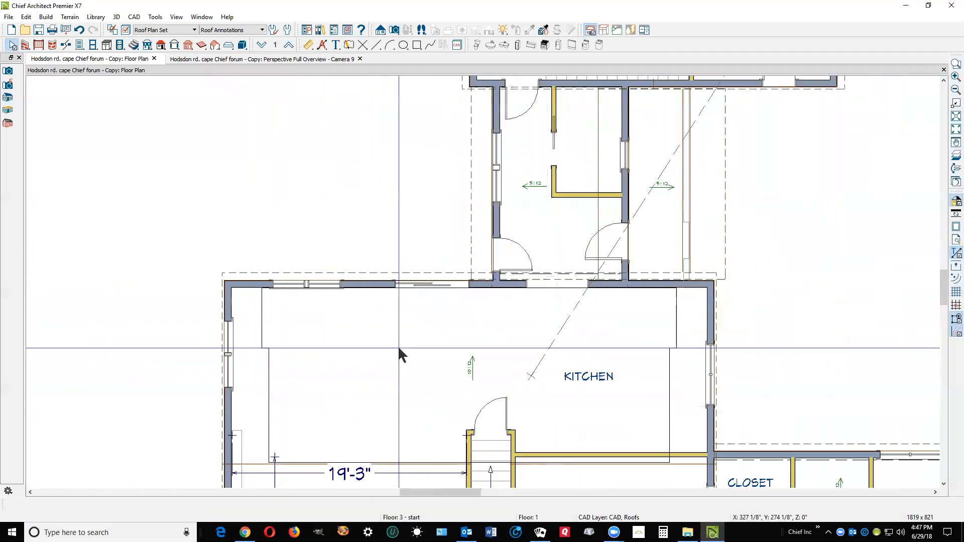
Explode the shed dormer on floor 2 into separately editable walls and roof plane
scroll(399, 352, down, 1)
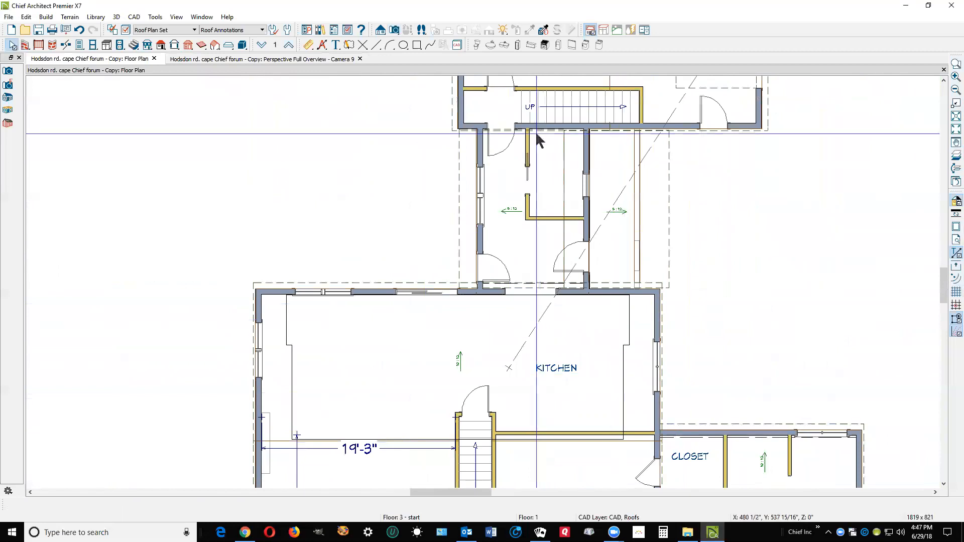
click(292, 44)
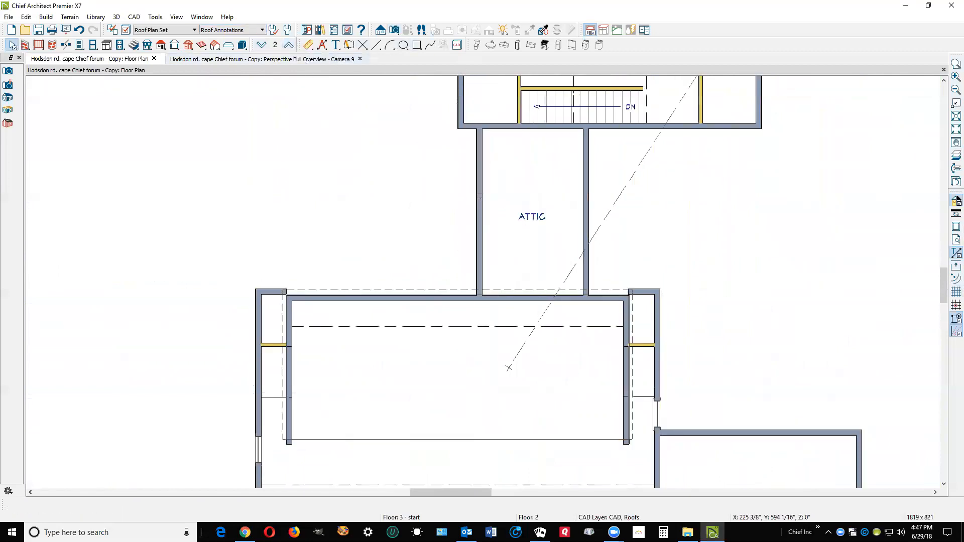
click(626, 398)
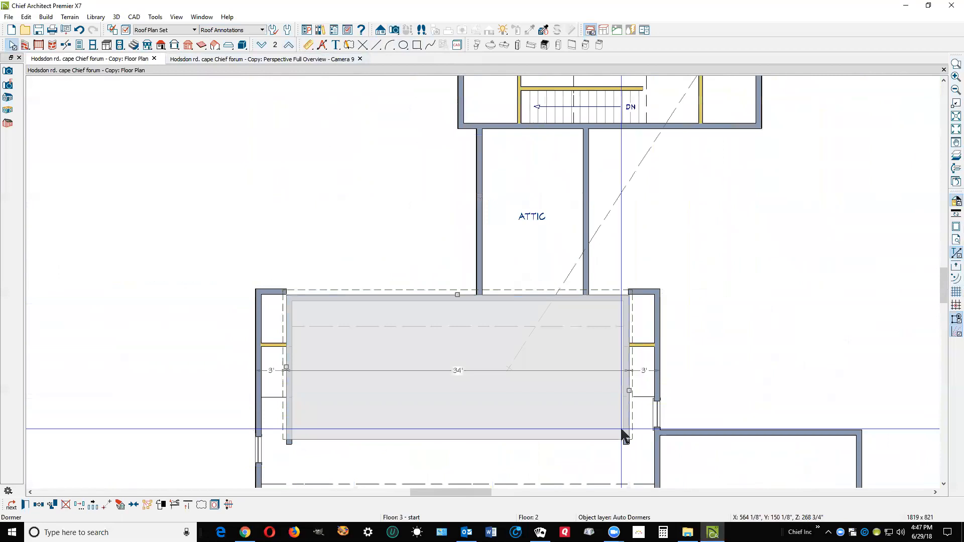
click(120, 505)
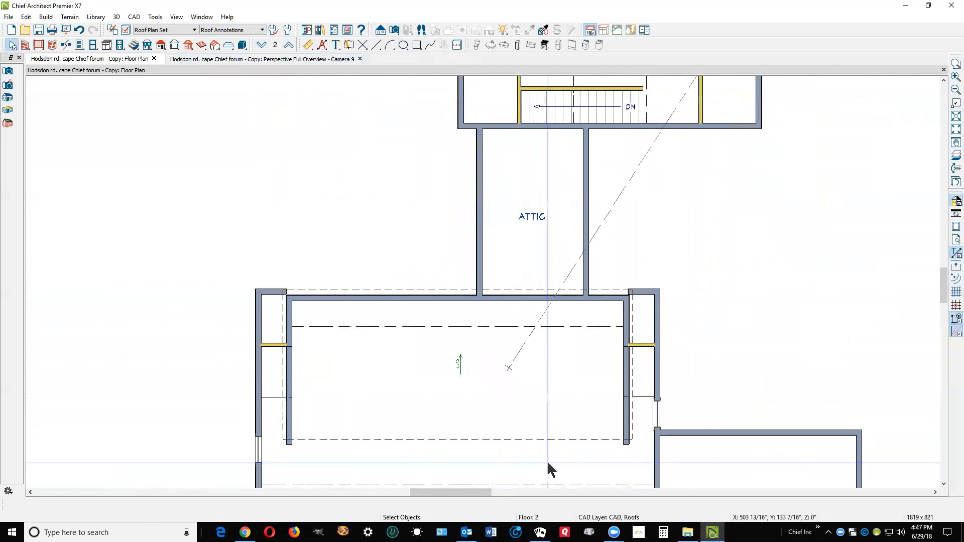
click(625, 435)
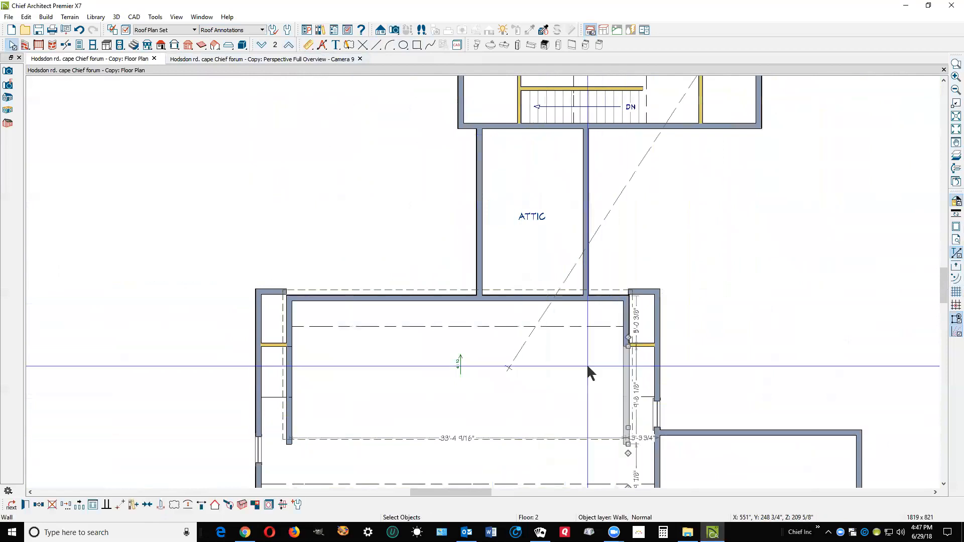
click(634, 322)
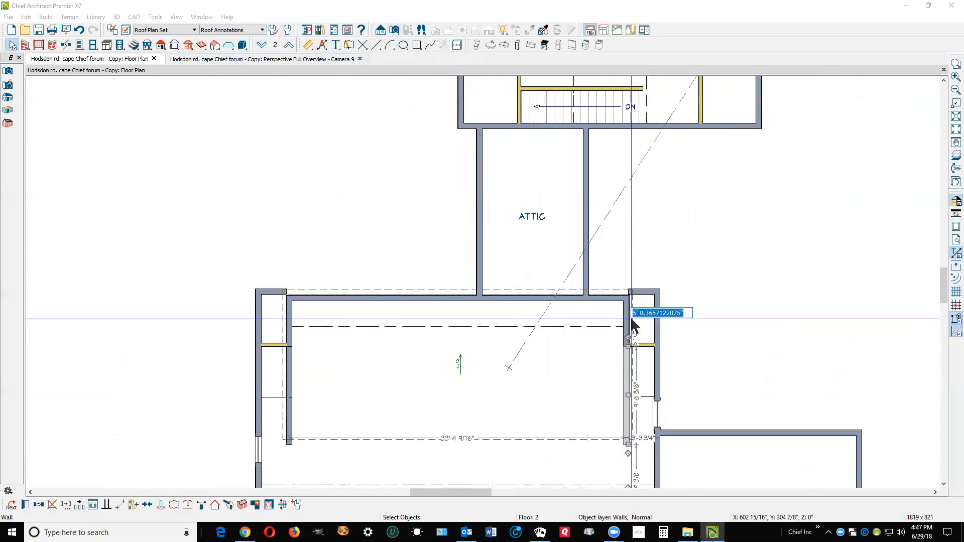
click(808, 247)
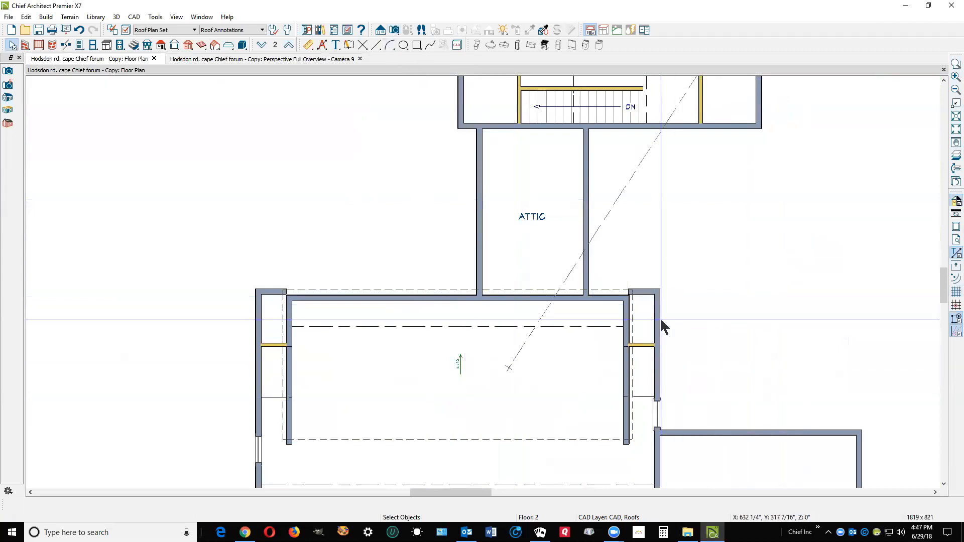
Switch to floor 1 and check the eave overhang of the main house's patio-side roof plane
click(261, 46)
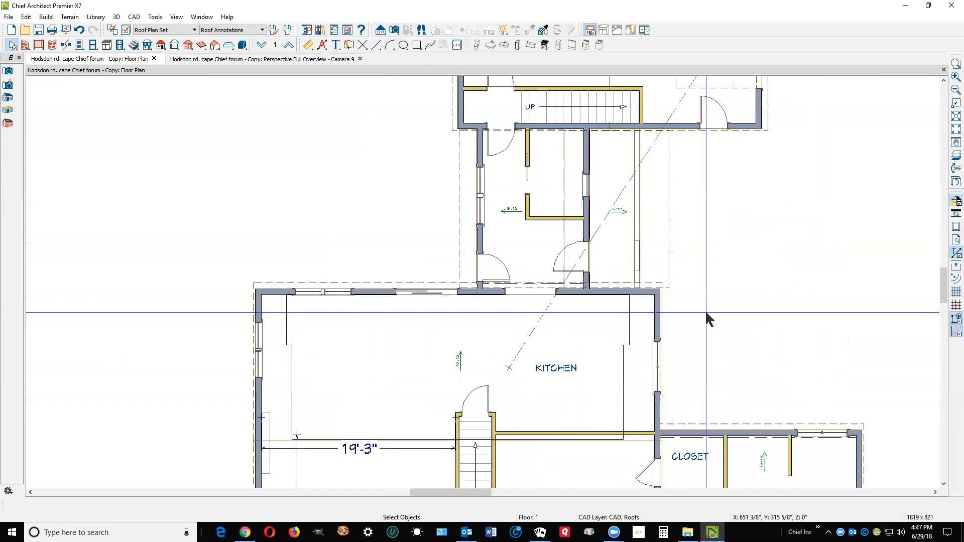
click(330, 314)
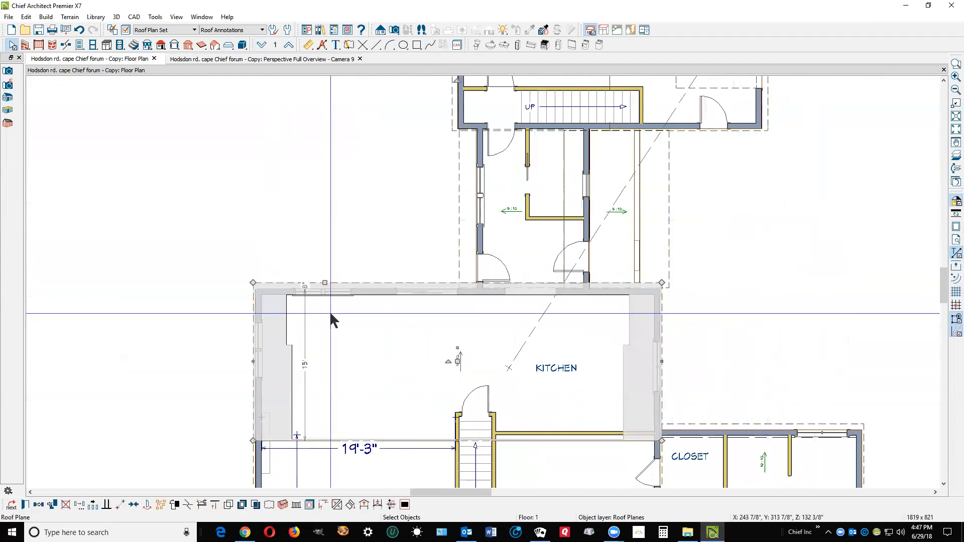
scroll(306, 296, up, 3)
scroll(313, 293, down, 1)
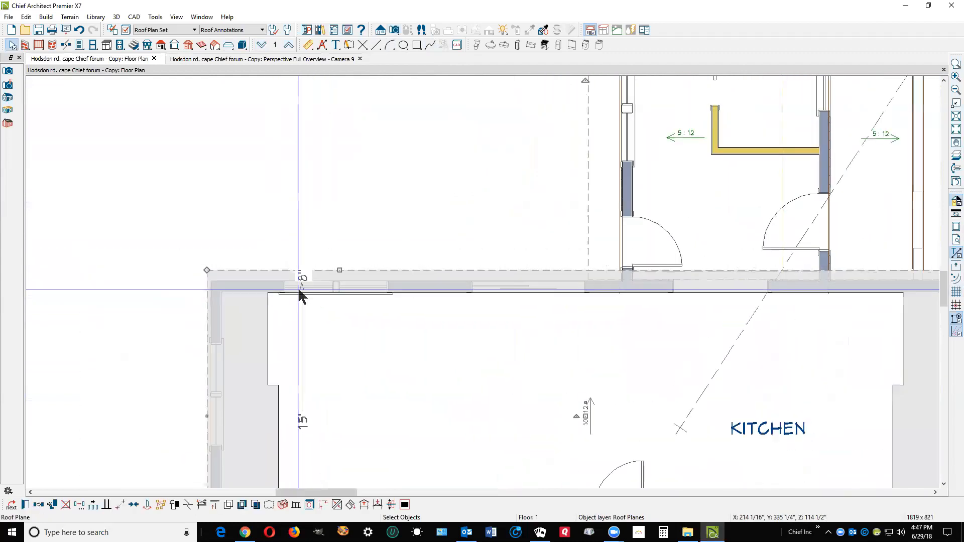
scroll(301, 290, down, 1)
scroll(380, 288, up, 1)
Set the eave overhang of the connecting section's patio-side roof plane to 8" beyond the exterior wall
click(575, 198)
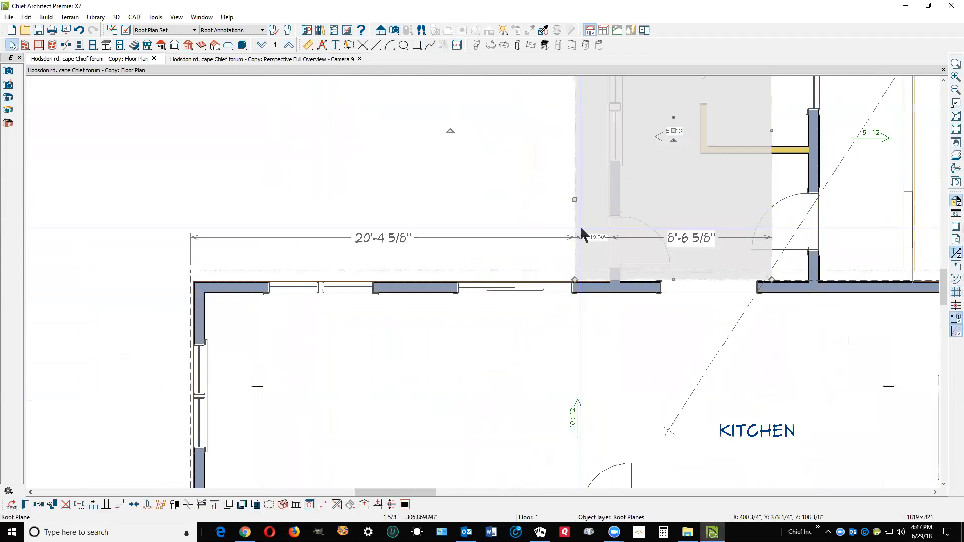
click(594, 239)
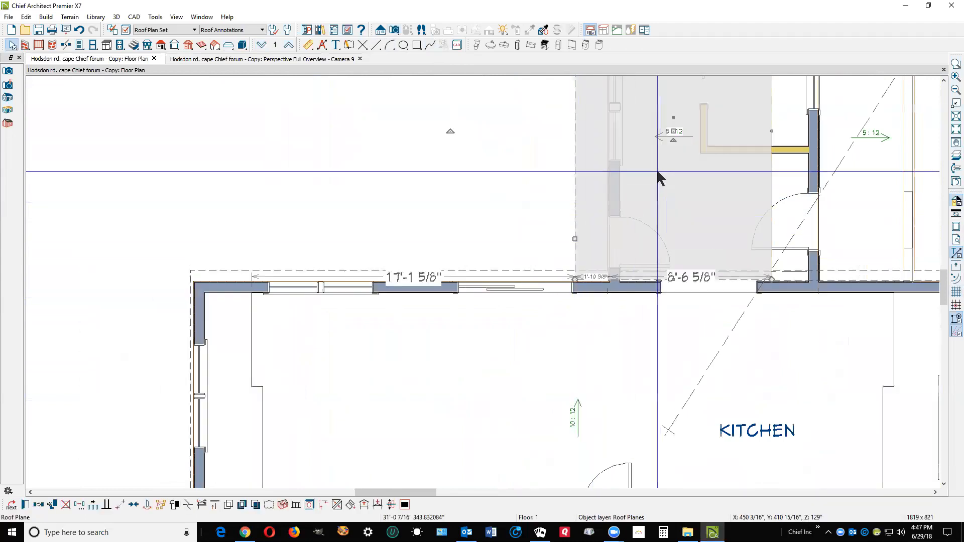
key(Escape)
scroll(641, 248, down, 1)
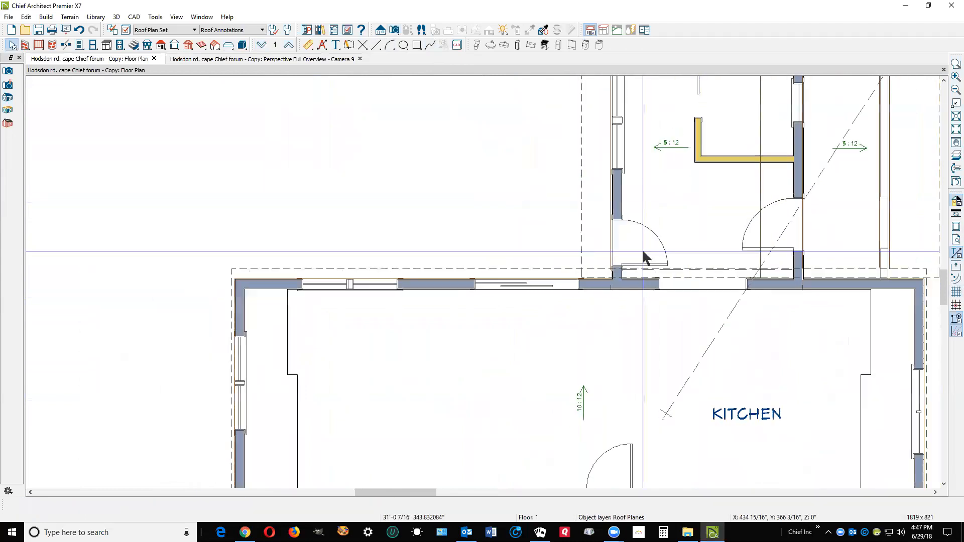
click(583, 228)
click(596, 258)
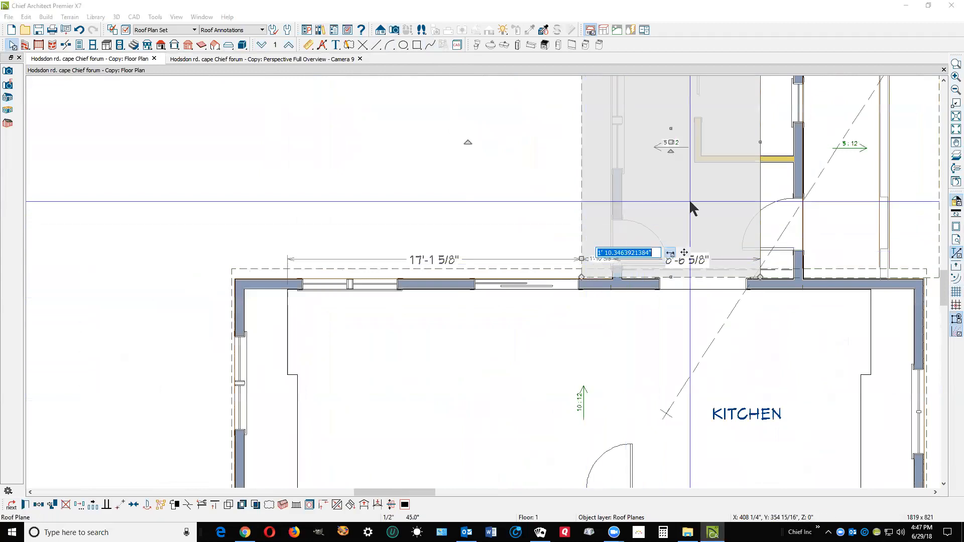
text(16)
key(Return)
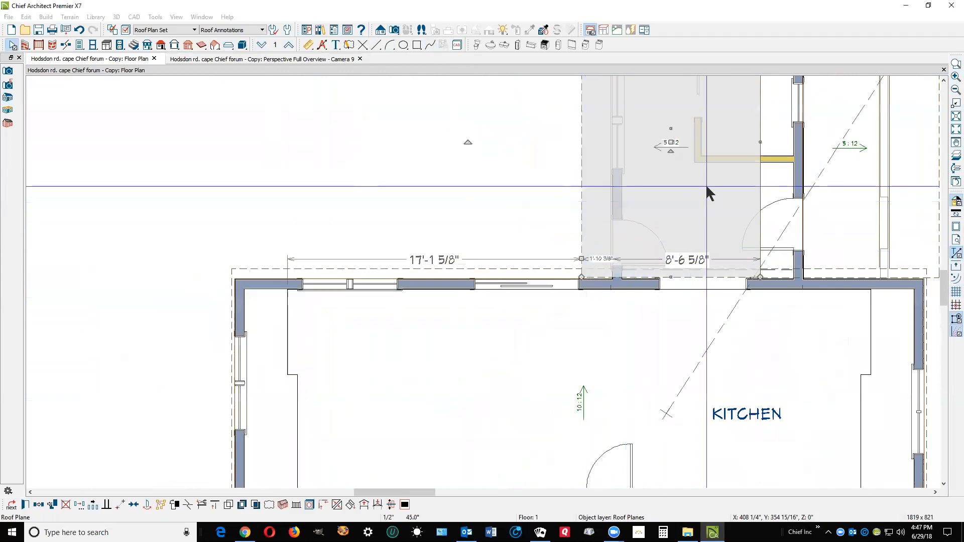
key(Escape)
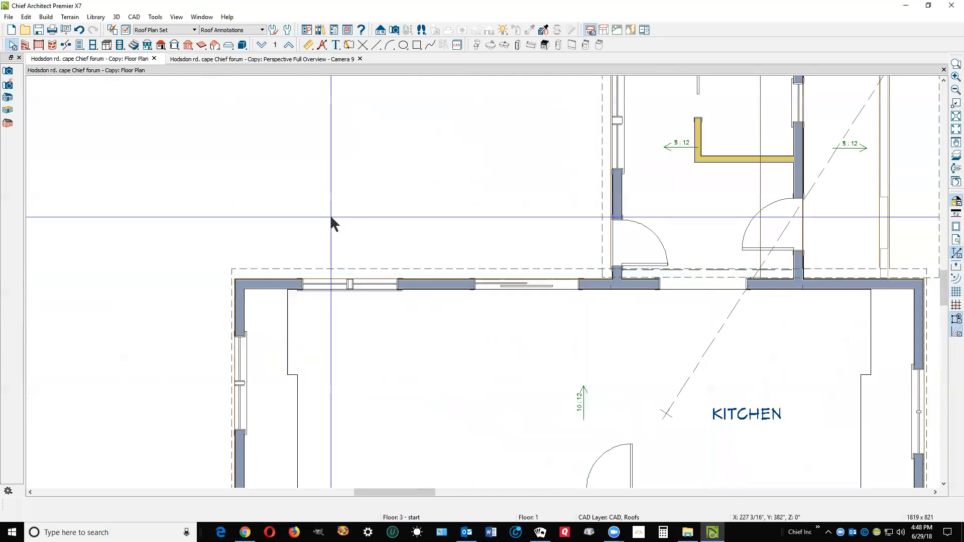
Pull in the eave of the connecting section's driveway-side roof plane and set its overhang to 8" beyond the porch beam
scroll(342, 217, down, 3)
scroll(703, 217, up, 3)
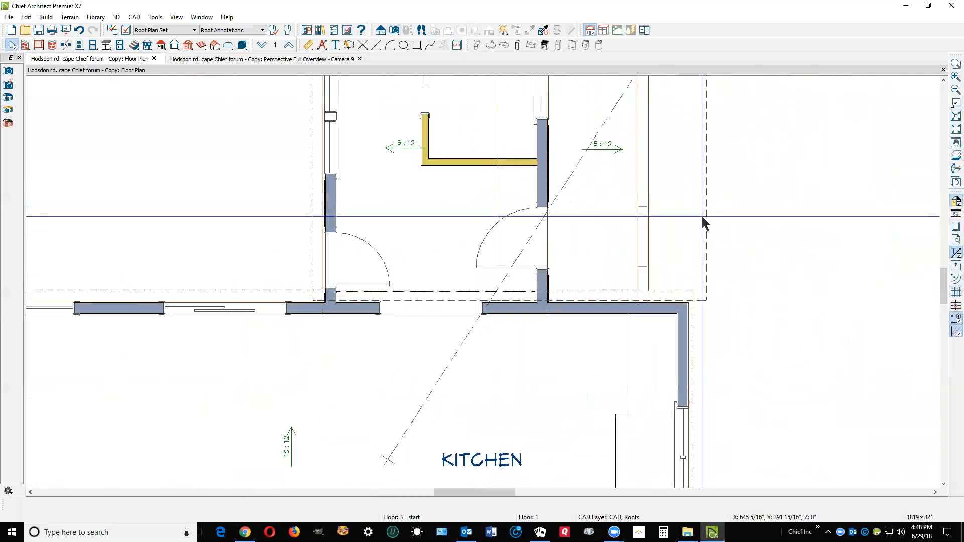
click(704, 218)
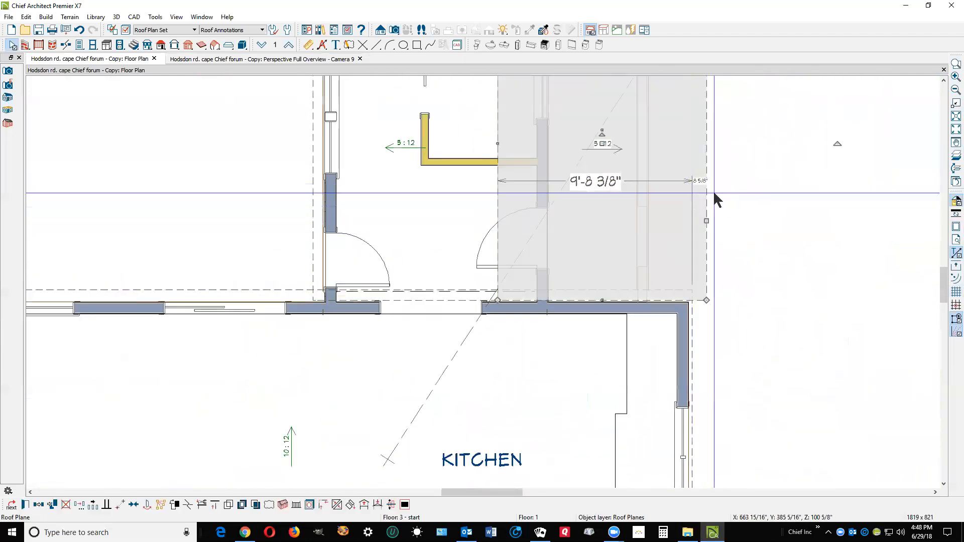
drag(707, 220, 680, 219)
click(669, 182)
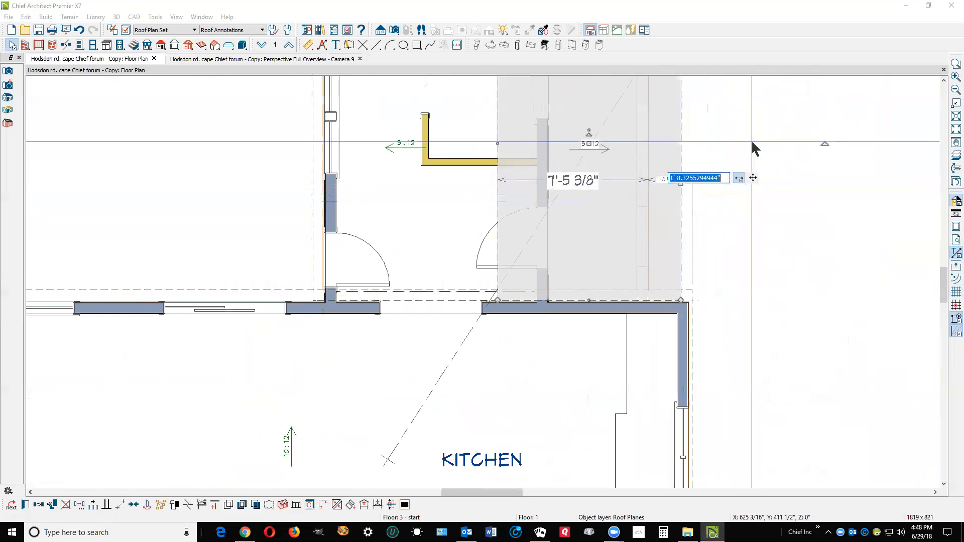
text(8)
key(Return)
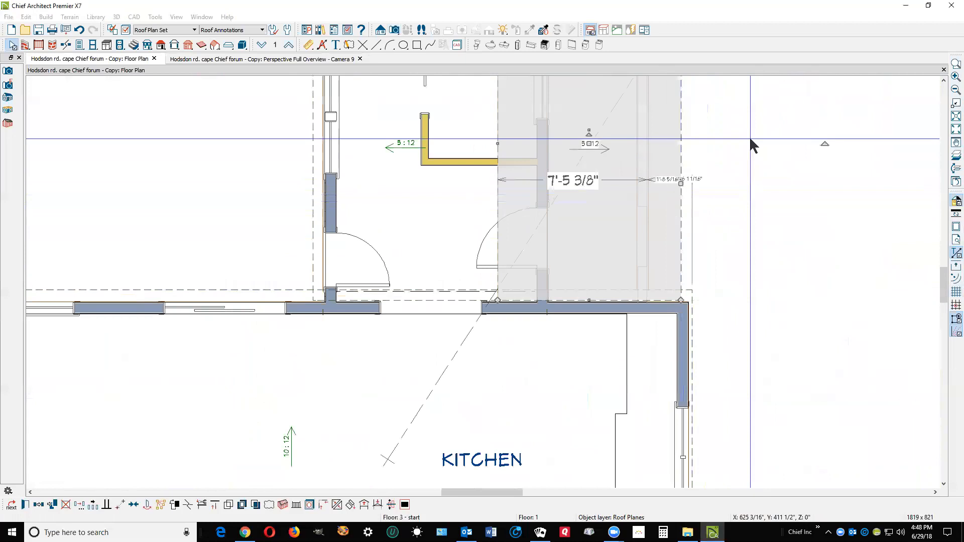
scroll(765, 145, down, 1)
scroll(763, 144, down, 2)
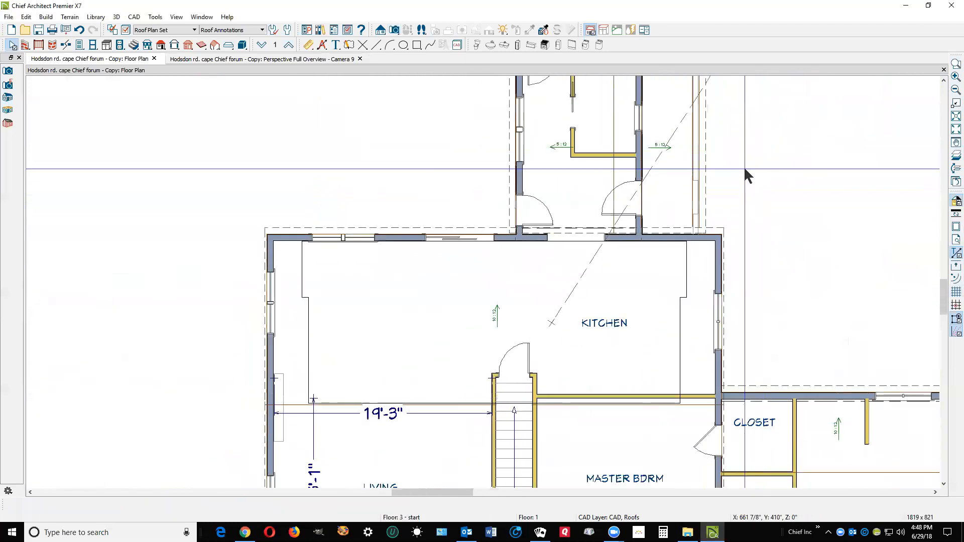
Examine in the 3D overview how the main house roof plane runs around the dormer and meets the connecting roof
key(ctrl+Tab)
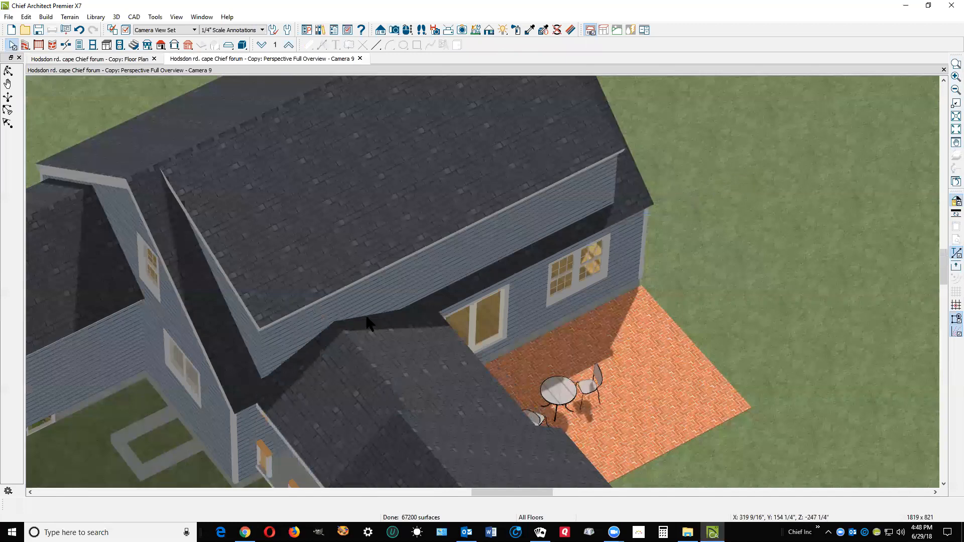
scroll(319, 355, up, 2)
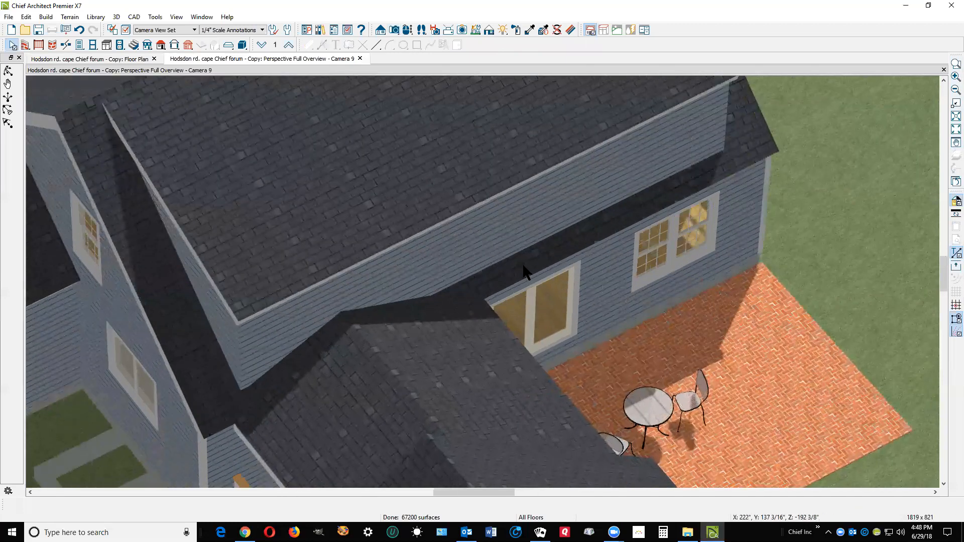
click(520, 266)
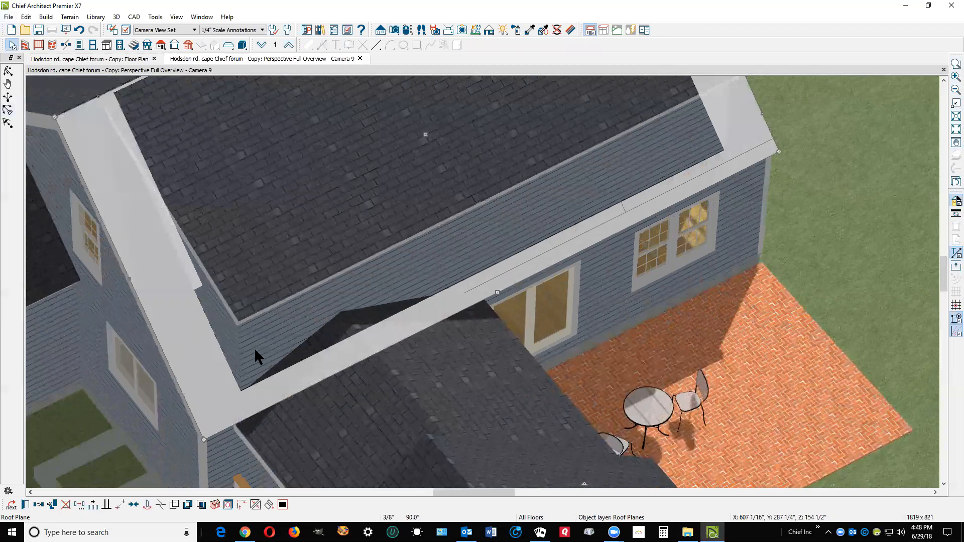
scroll(320, 344, down, 1)
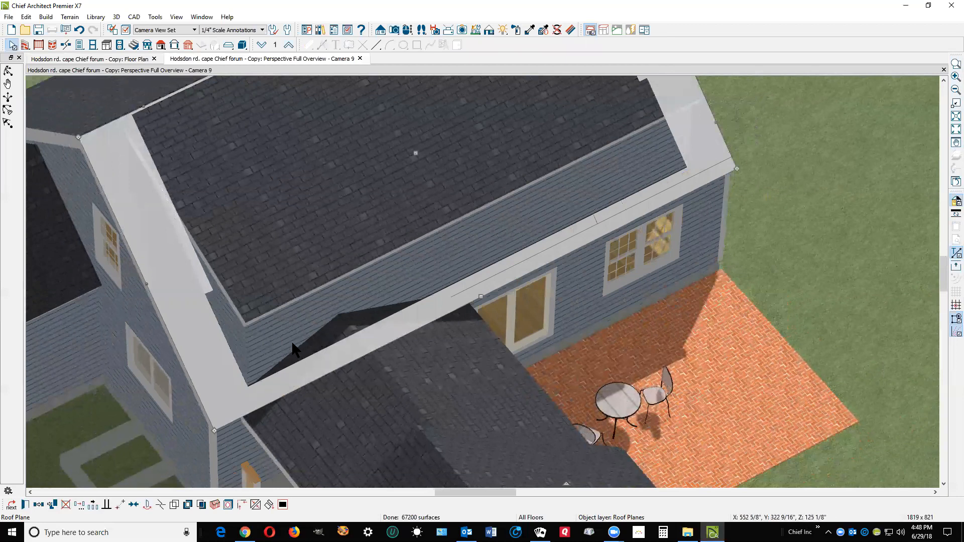
key(Escape)
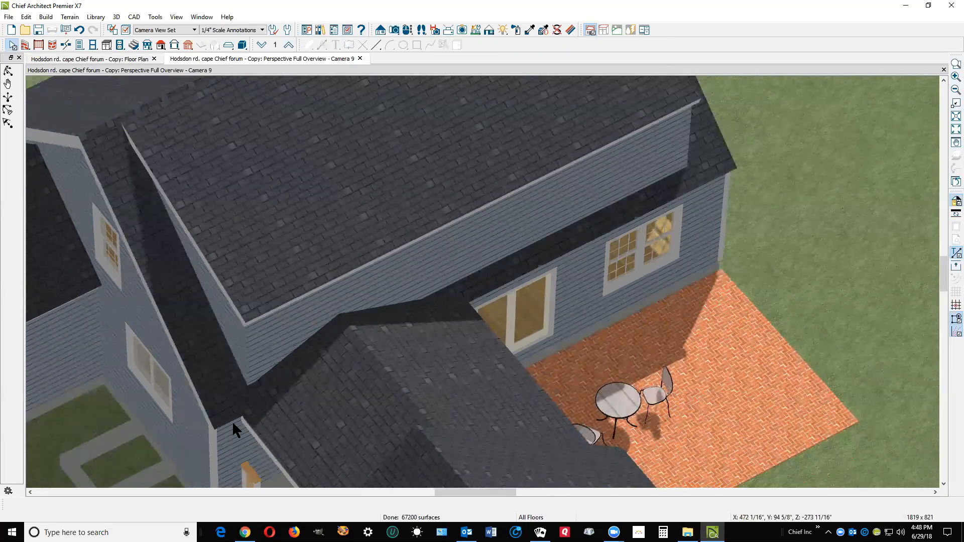
click(250, 400)
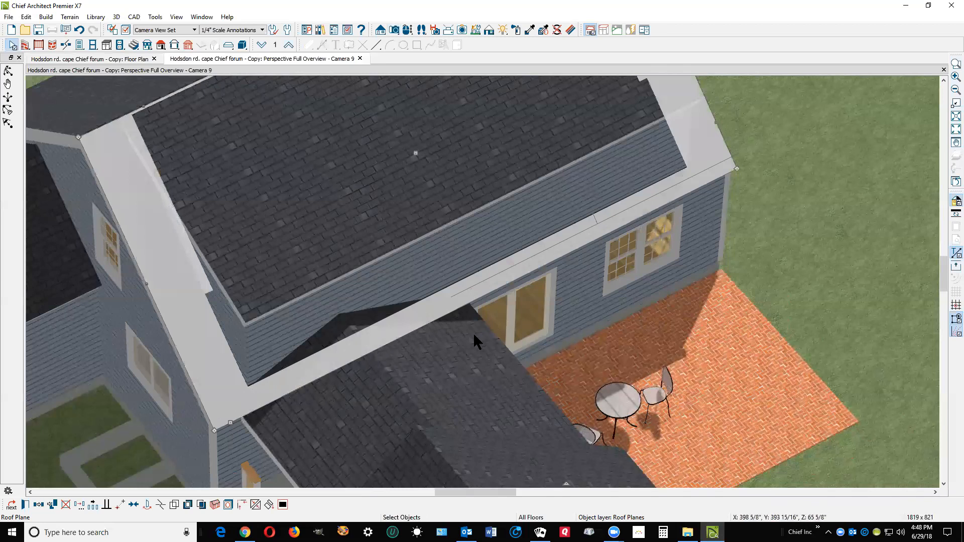
Try deleting the dormer's hole from the main house roof plane in the floor 1 plan, and undo the deletion
key(ctrl+Tab)
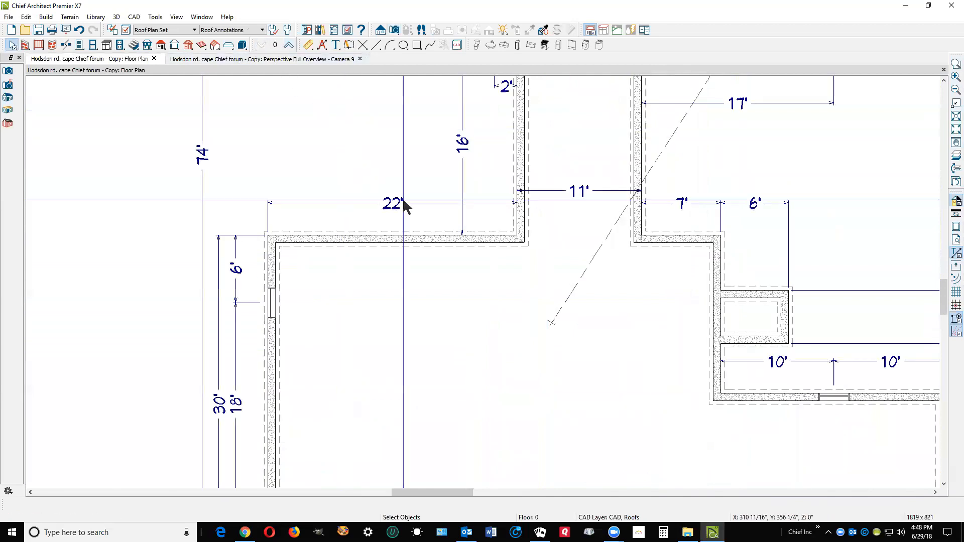
click(289, 46)
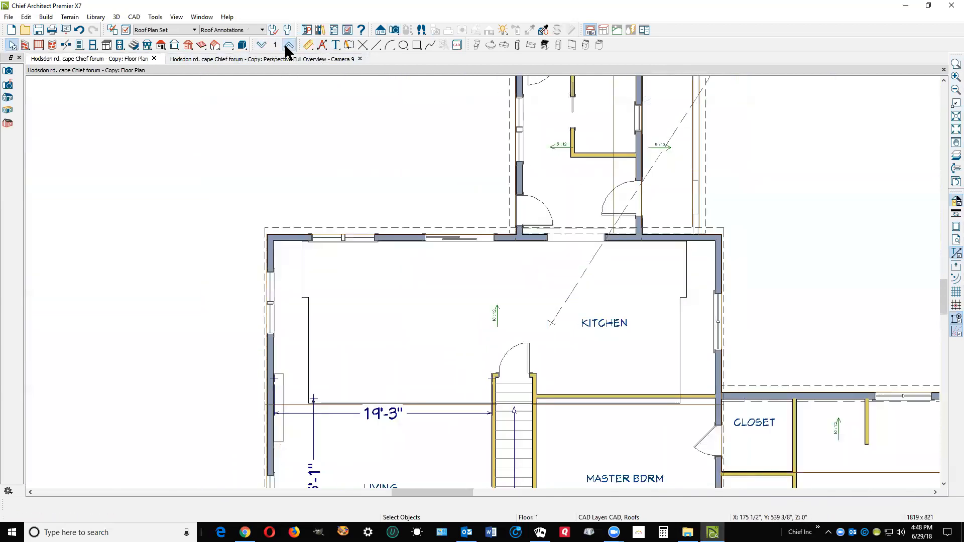
click(682, 339)
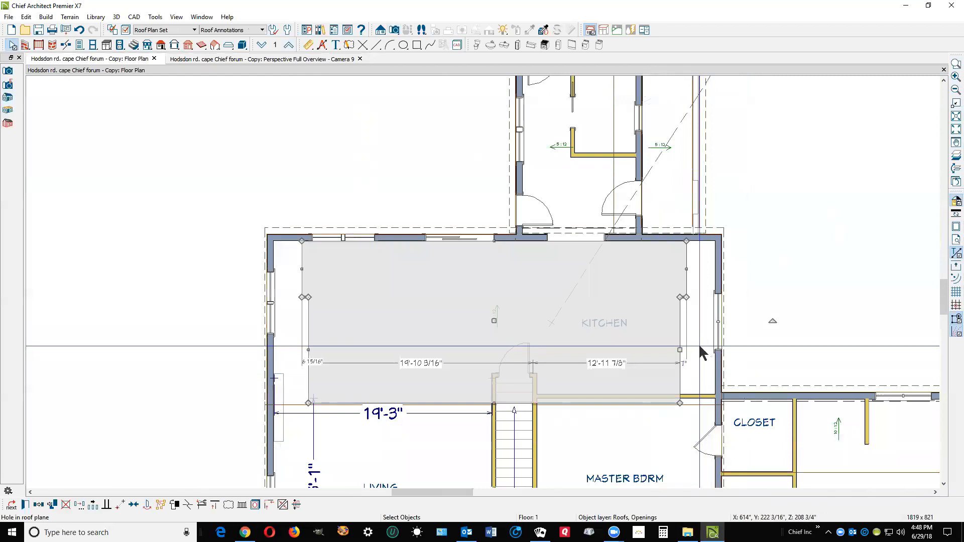
key(Delete)
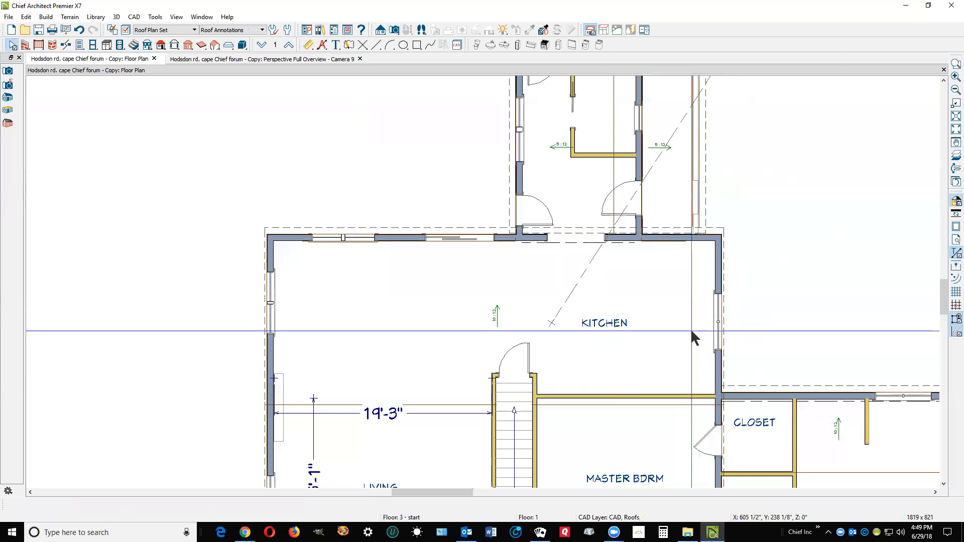
key(ctrl+z)
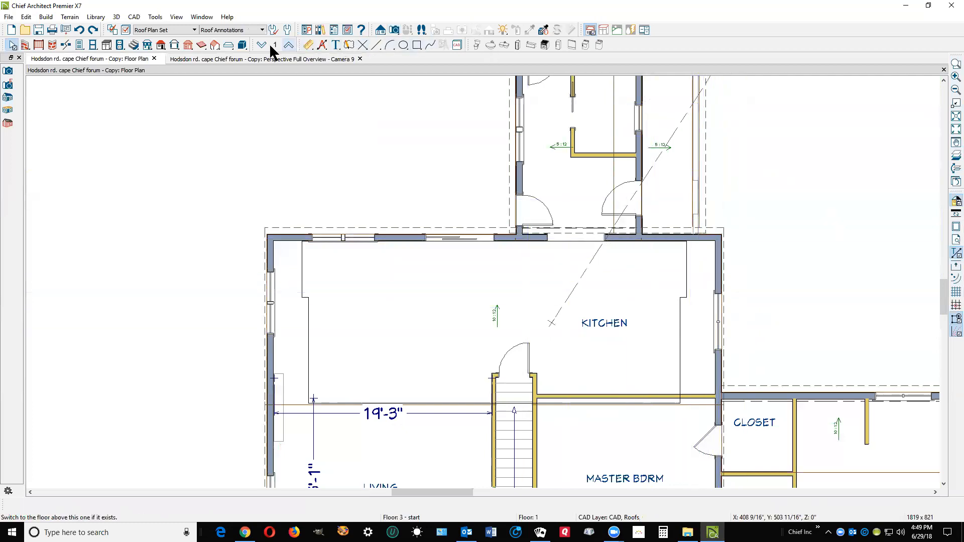
Examine the outlines of the main house's rear roof plane and its dormer hole on floor 1
click(289, 44)
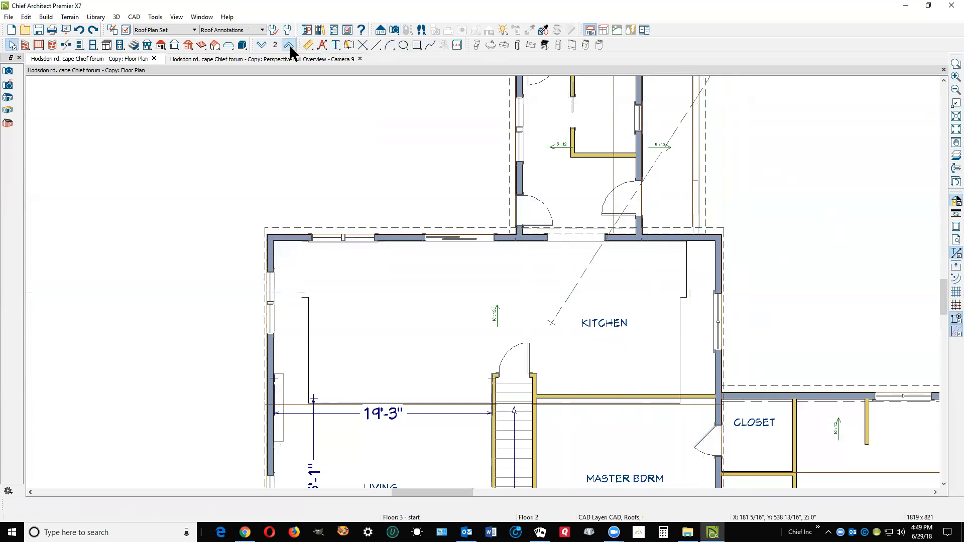
click(261, 45)
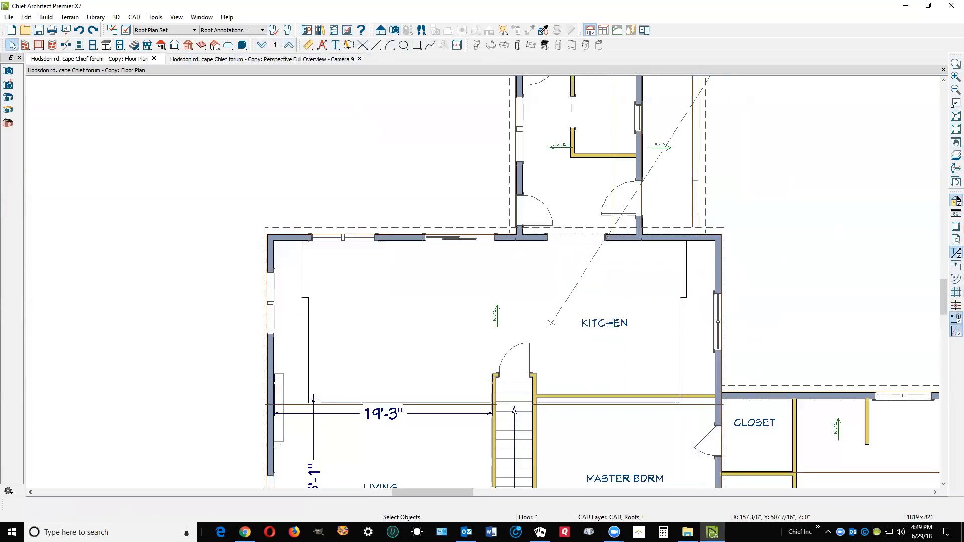
click(282, 224)
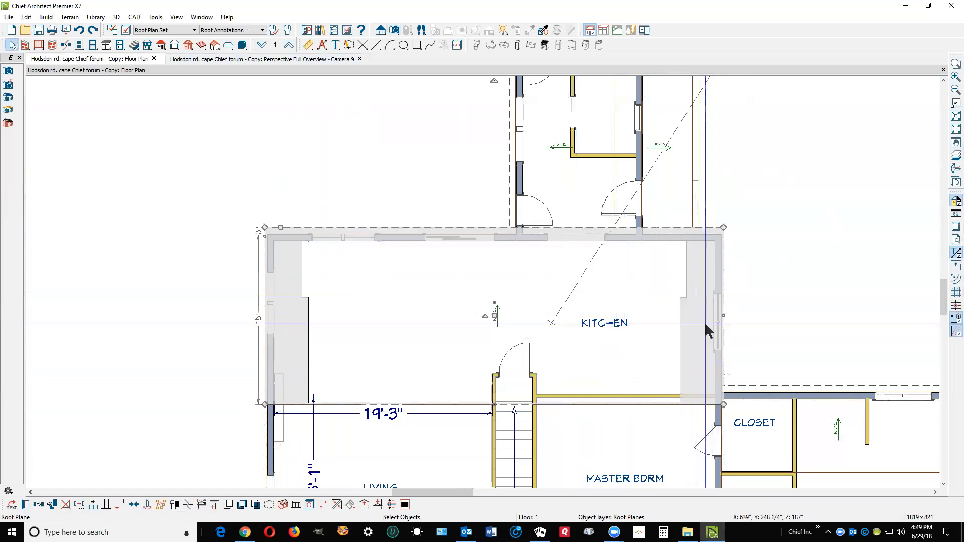
click(717, 326)
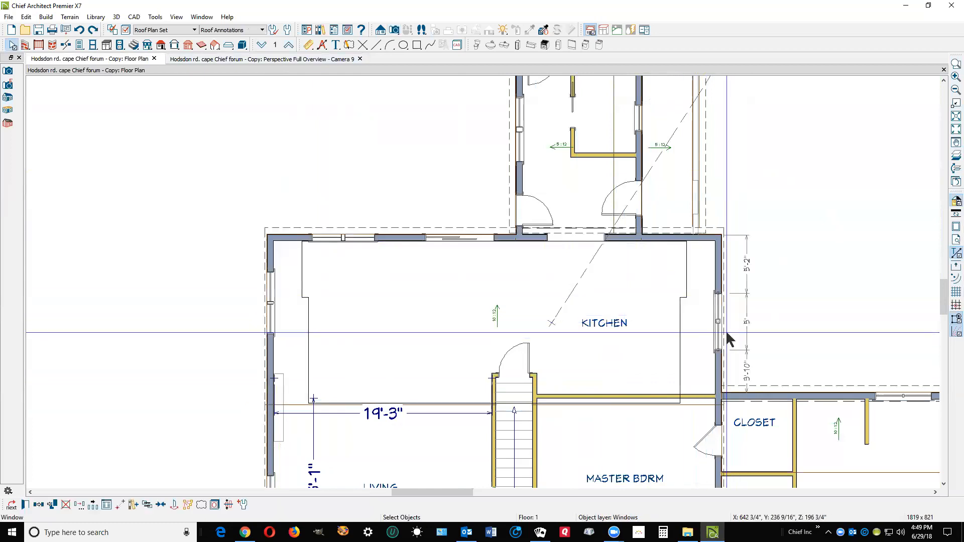
click(683, 322)
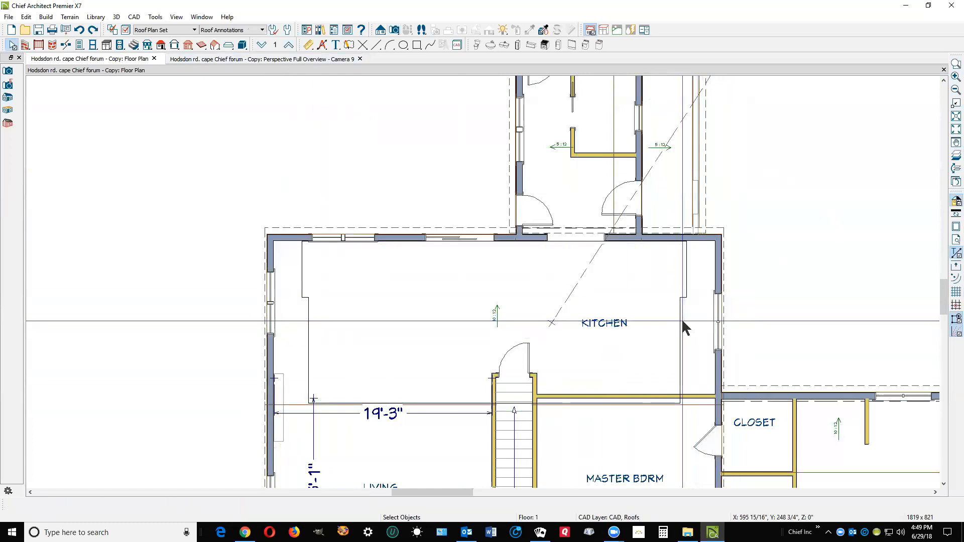
click(683, 320)
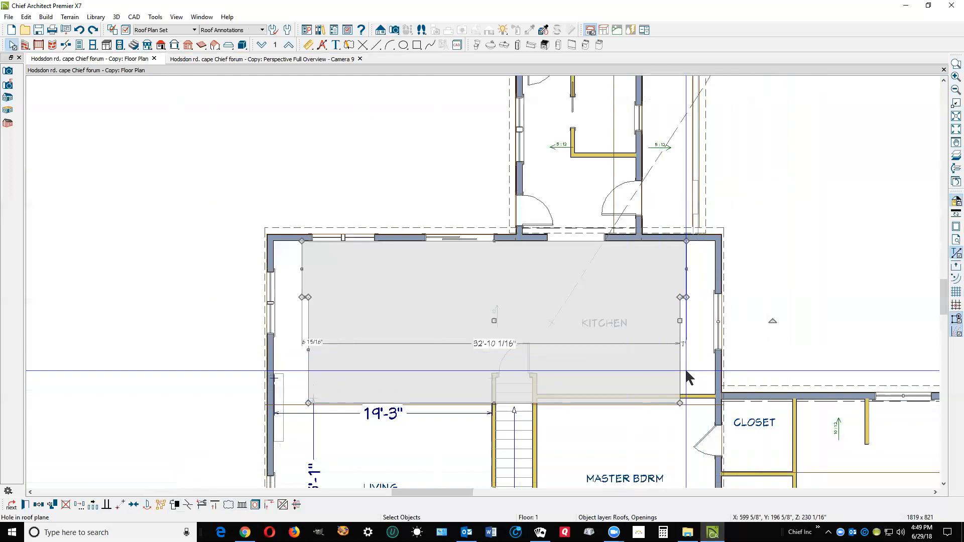
click(768, 244)
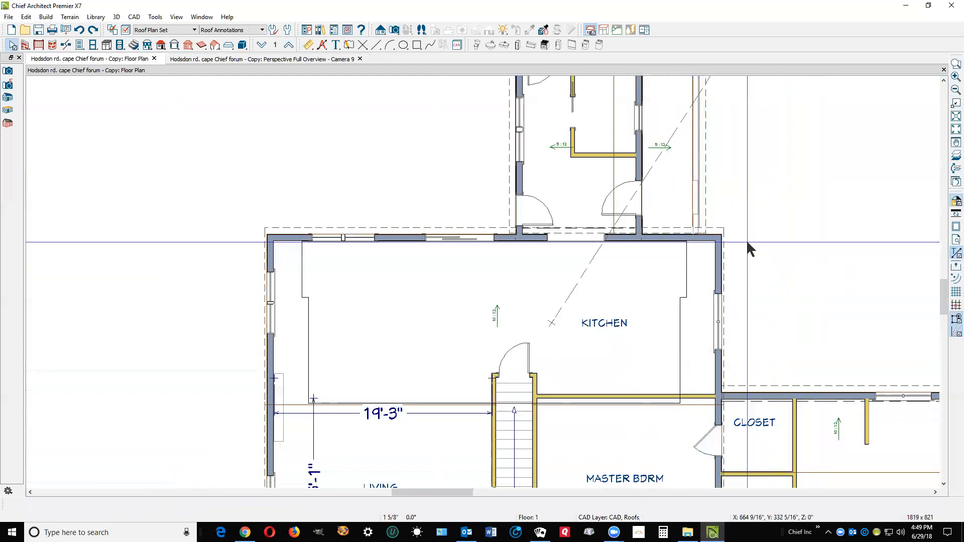
Trace both side edges of the dormer hole with CAD lines, running about 10' and 11'-7" from the jogs past the rear wall
click(374, 45)
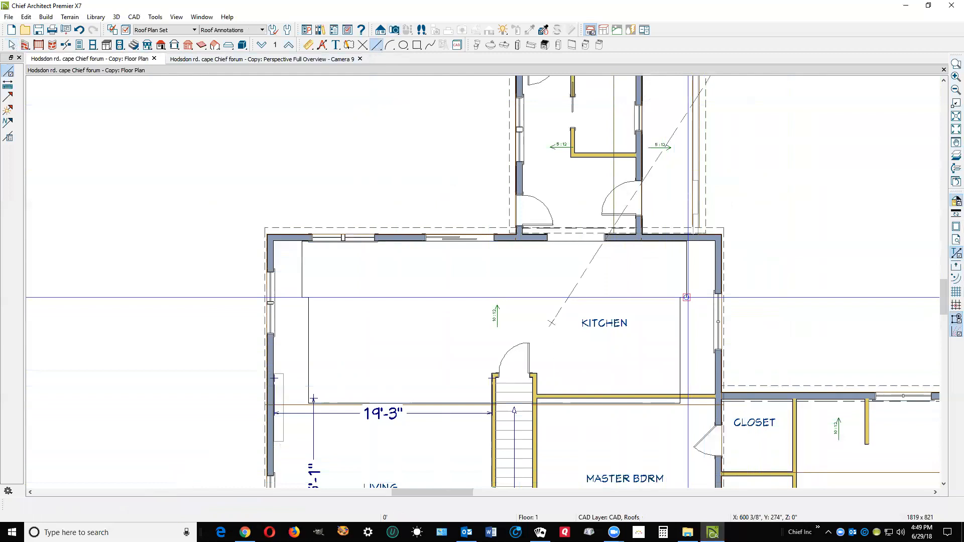
click(686, 184)
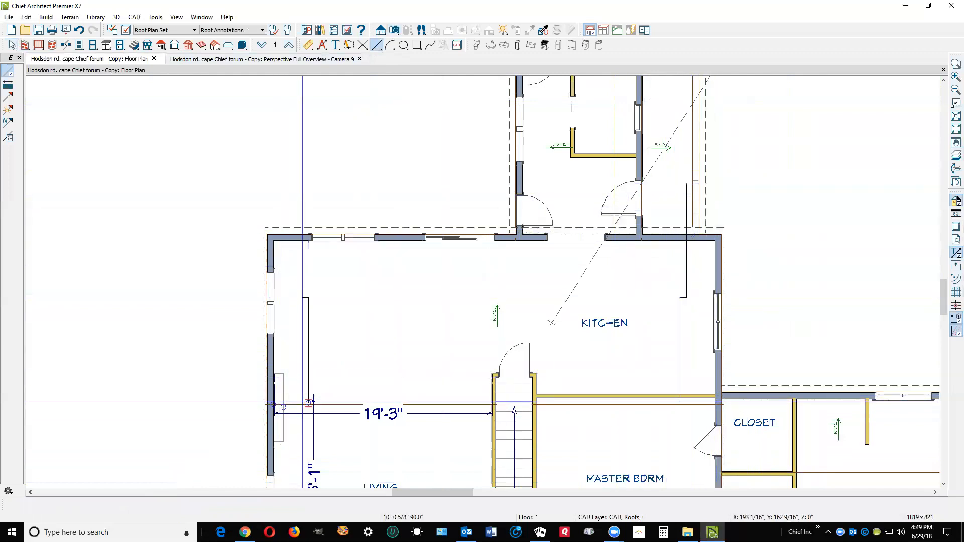
click(309, 403)
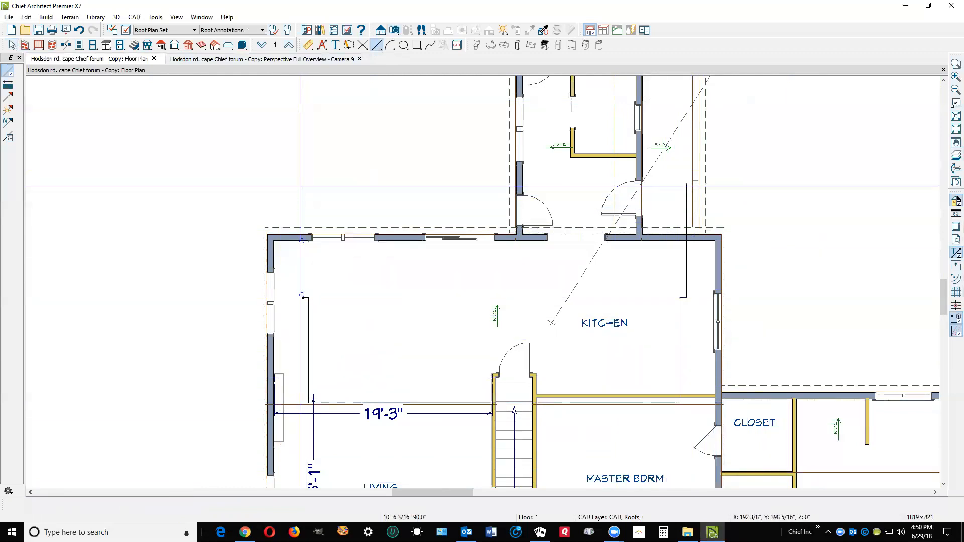
click(302, 167)
key(space)
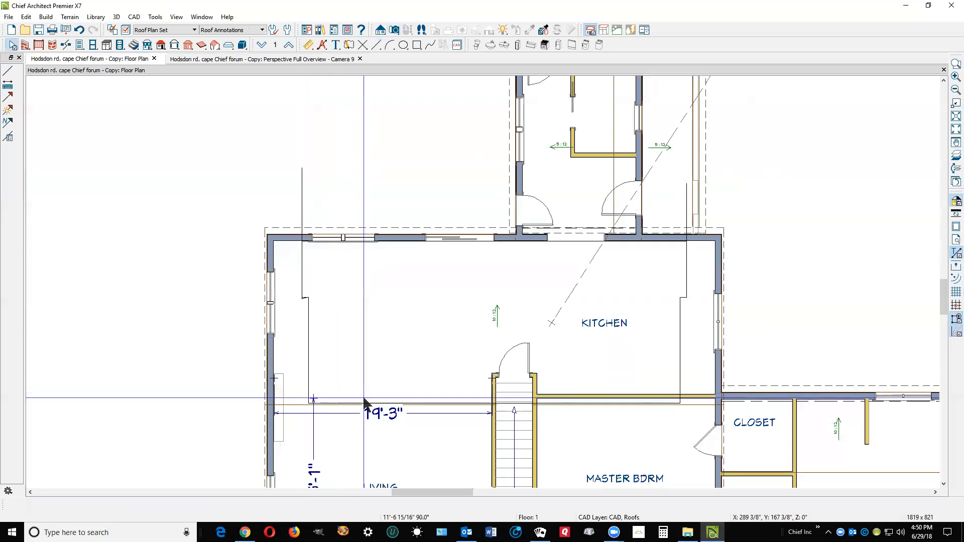
Delete the dormer hole from the main house's rear roof plane and check the roof in the 3D overview
click(648, 402)
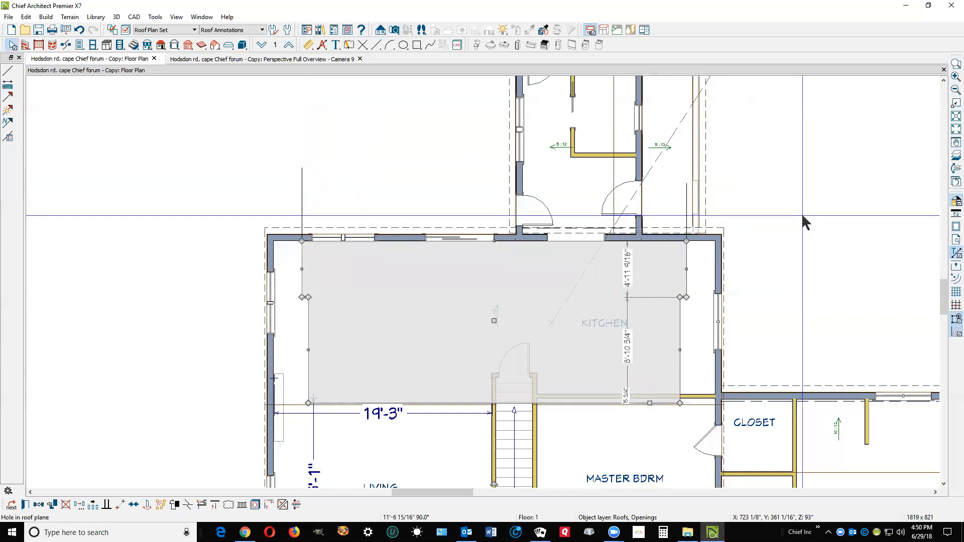
key(Delete)
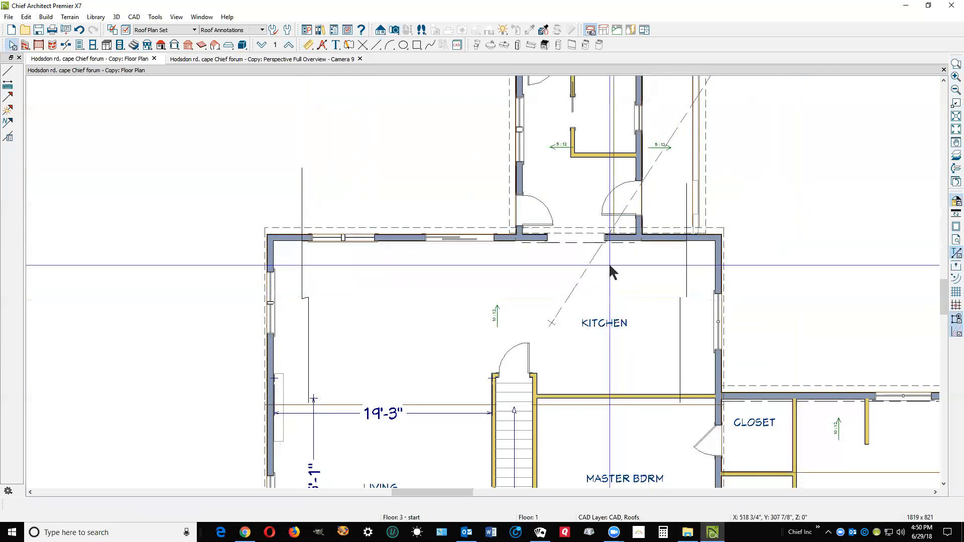
key(ctrl+Tab)
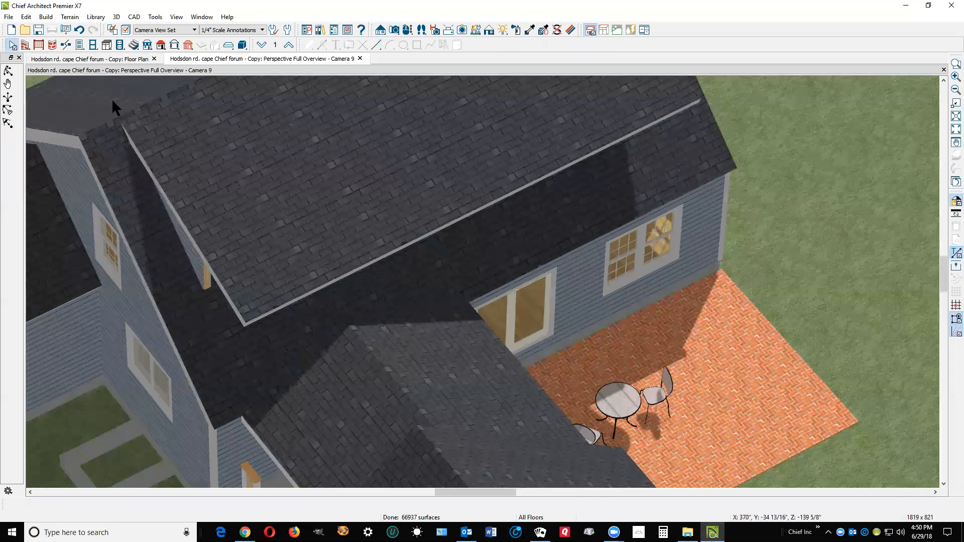
drag(136, 182, 229, 203)
key(ctrl+Tab)
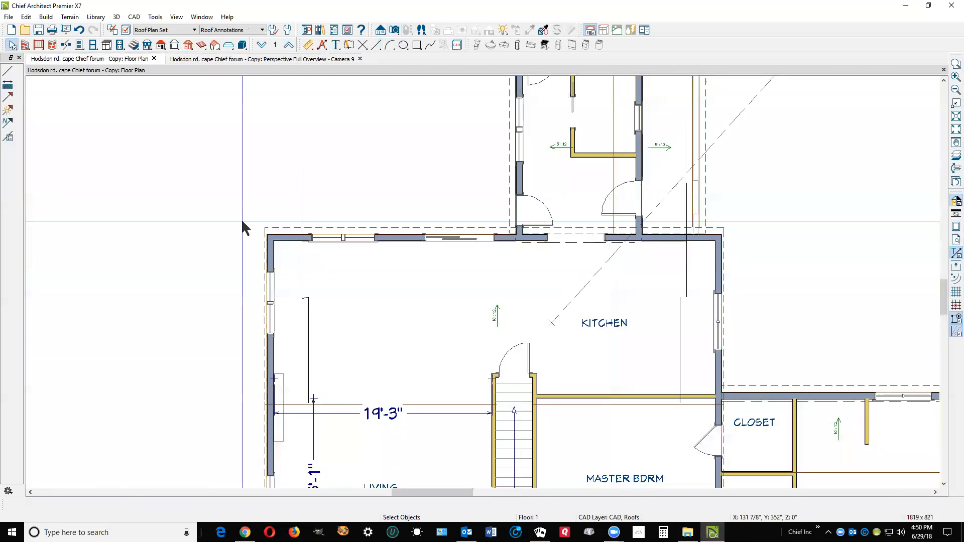
Break the ridge edge of the main house's rear roof plane where the two dormer side lines meet it
click(716, 231)
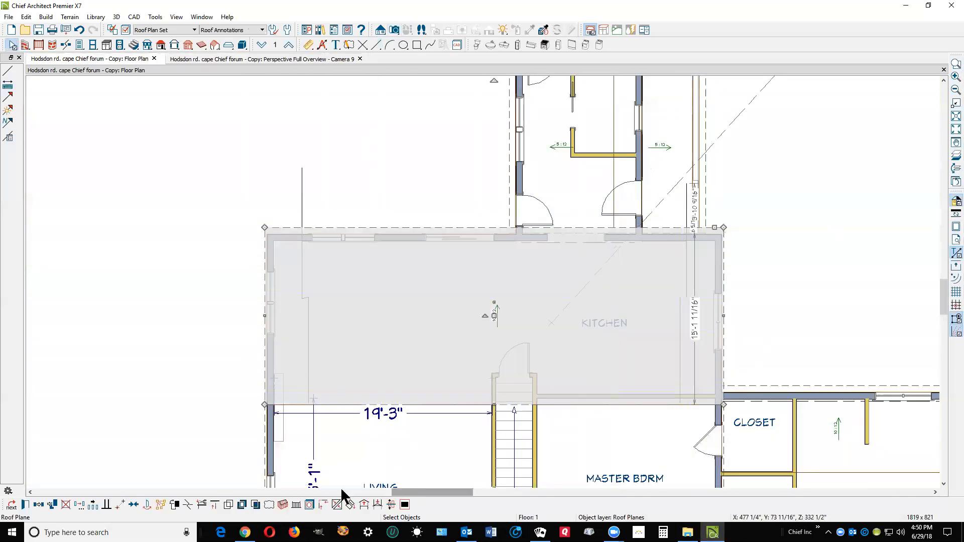
click(186, 504)
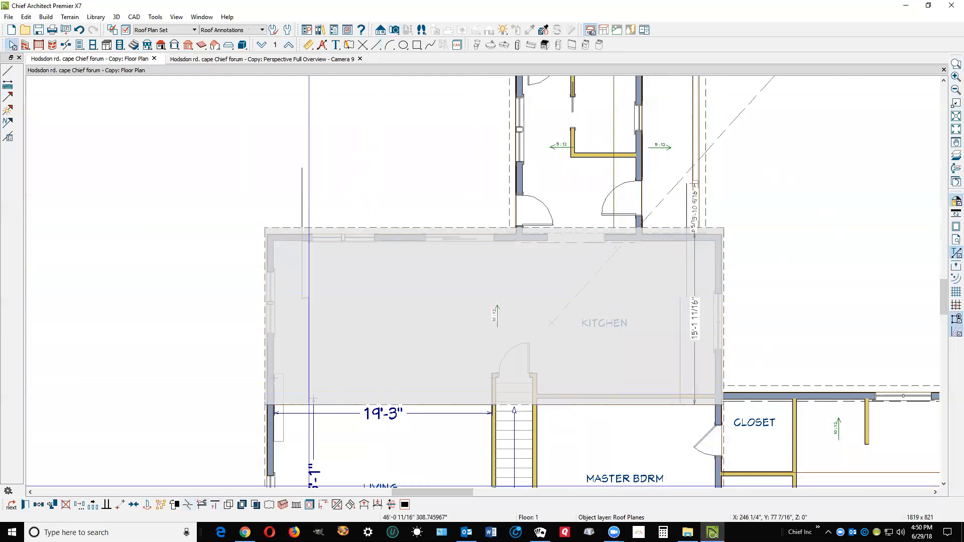
click(679, 404)
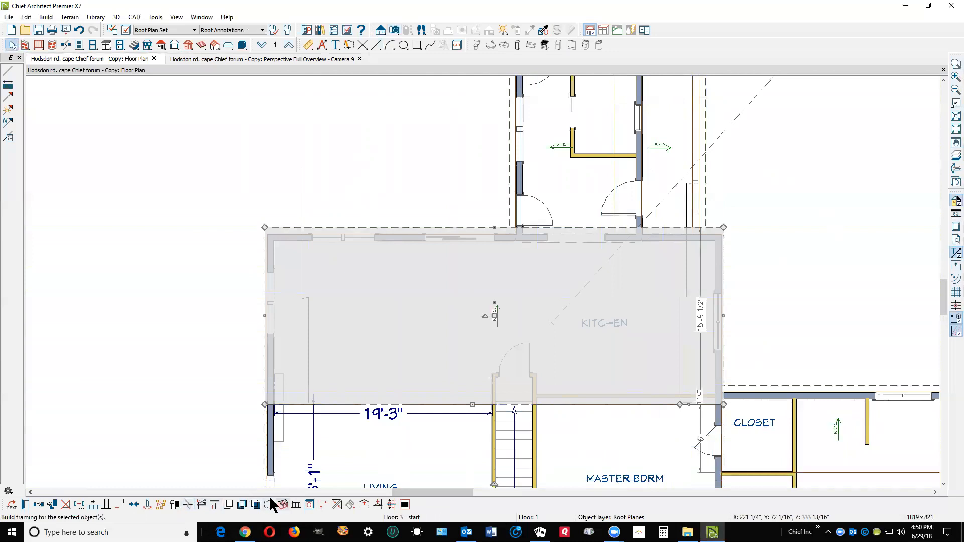
click(188, 505)
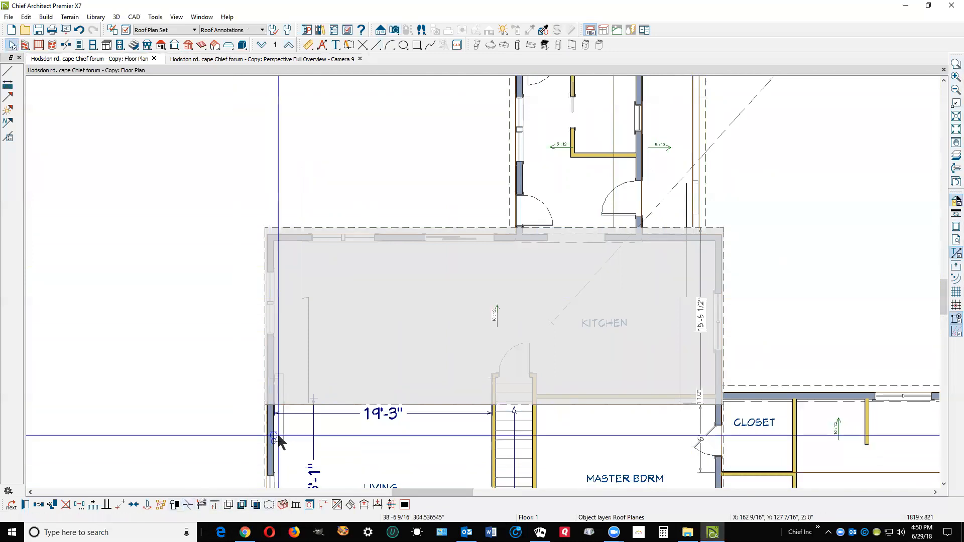
click(308, 404)
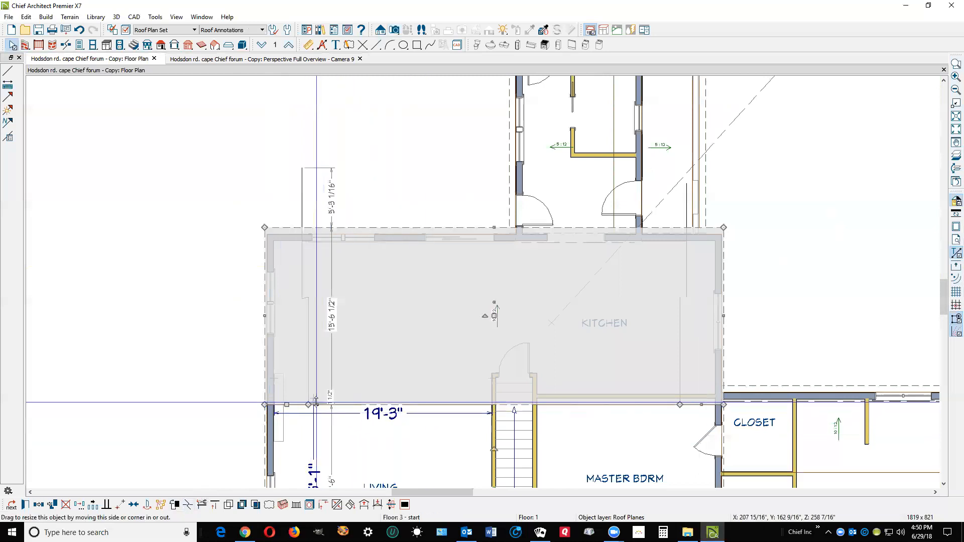
Pull the ridge segment between the breaks about 15' to the rear wall and check the cutout in the 3D overview
drag(316, 401, 328, 232)
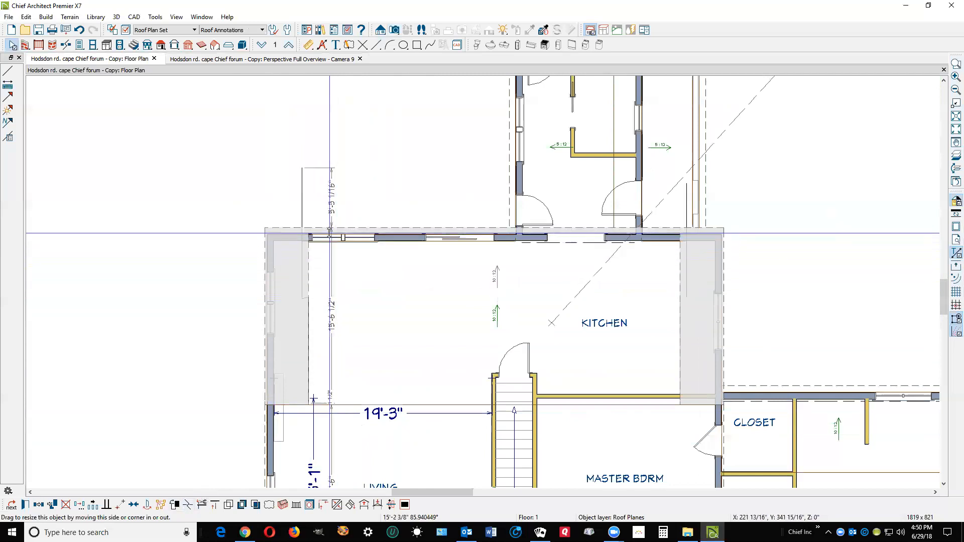
drag(329, 232, 329, 232)
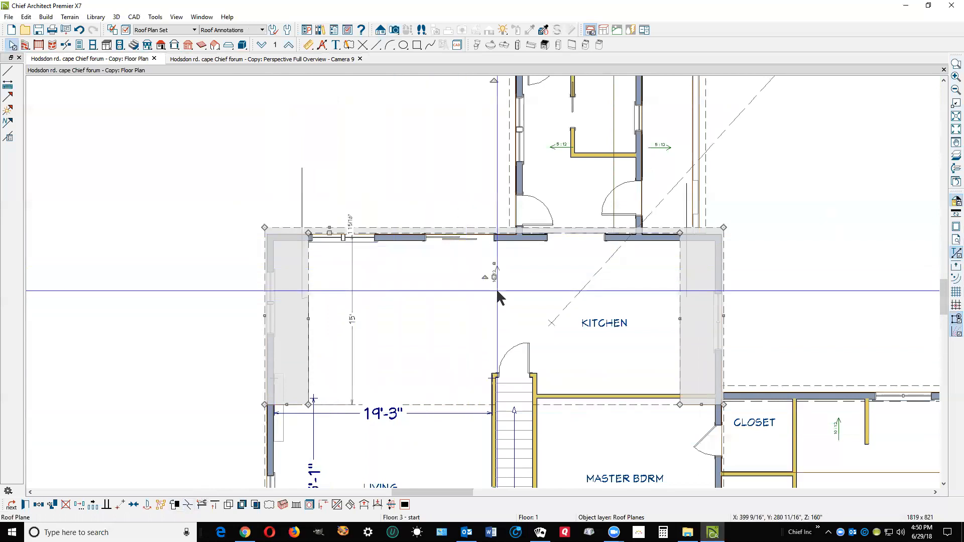
key(Escape)
key(ctrl+Tab)
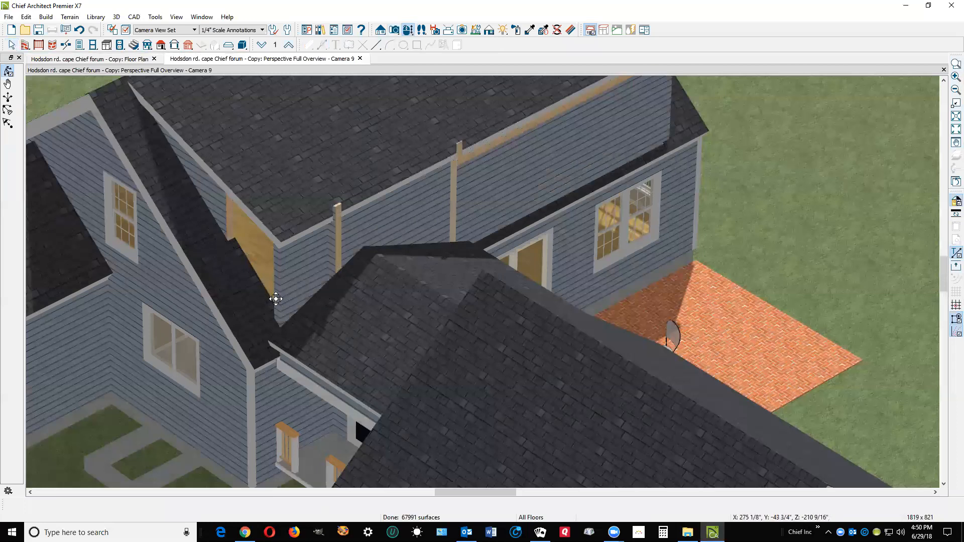
key(ctrl+Tab)
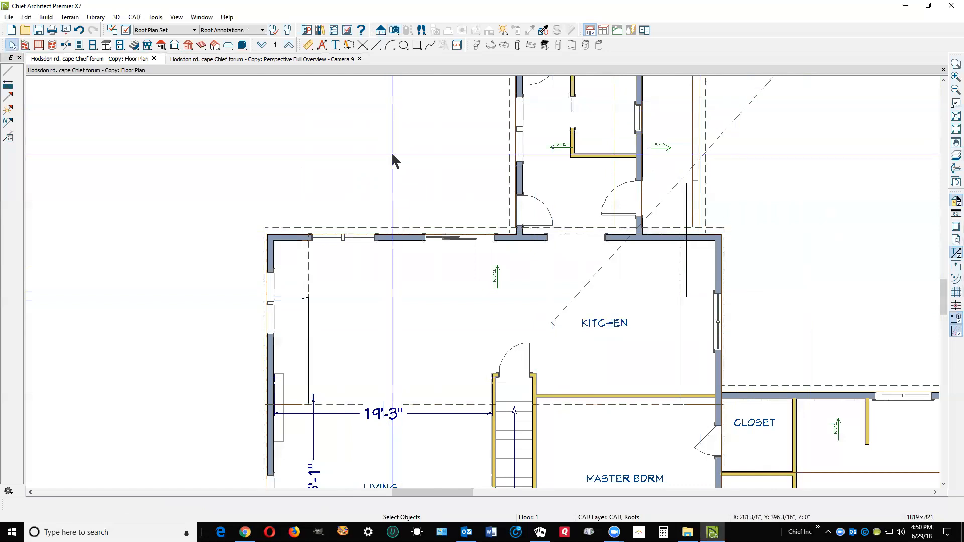
Delete the CAD guide lines that extend past the rear wall on both sides of the dormer
click(302, 185)
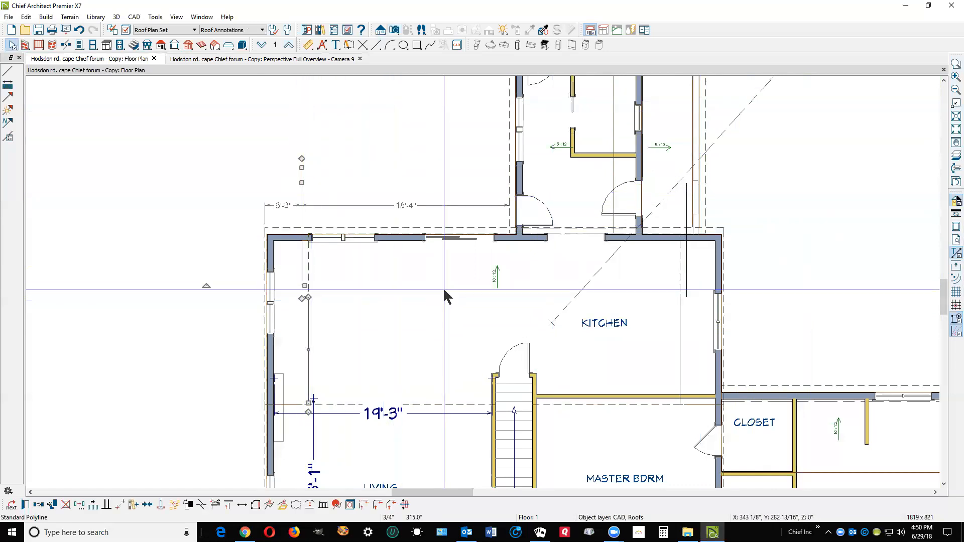
click(712, 285)
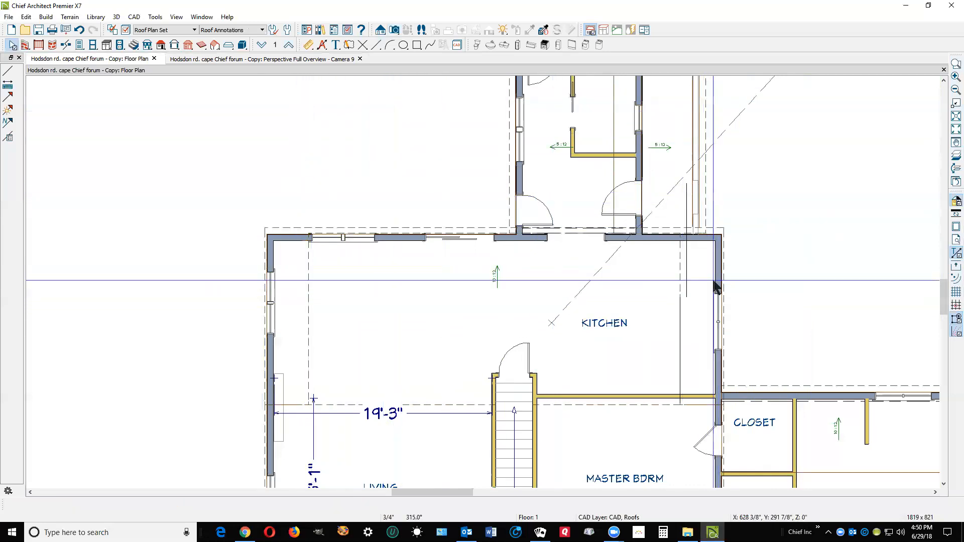
click(680, 207)
key(Escape)
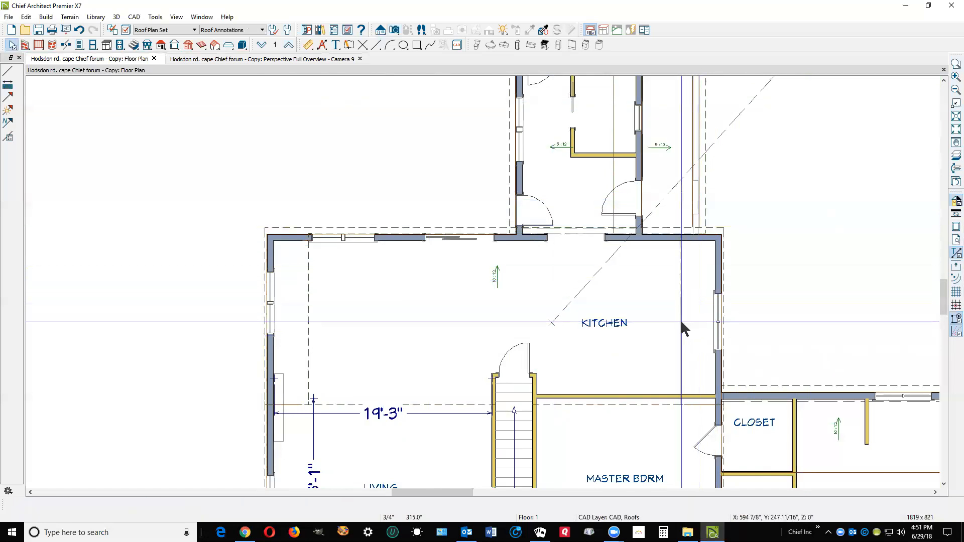
Break the cutout's kitchen-side inner edge at the dormer jog and pull its rear segment outward to the traced wider dormer outline
click(703, 313)
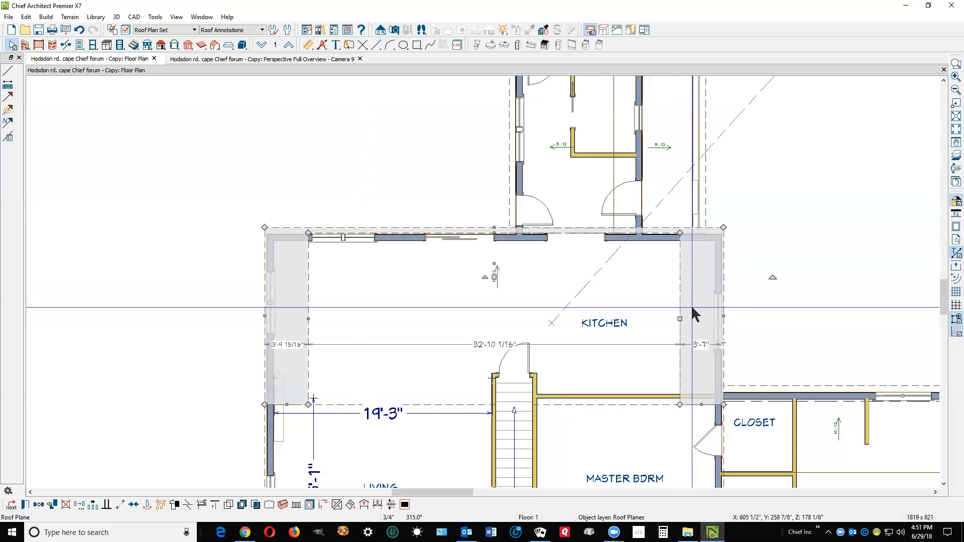
key(Escape)
click(690, 309)
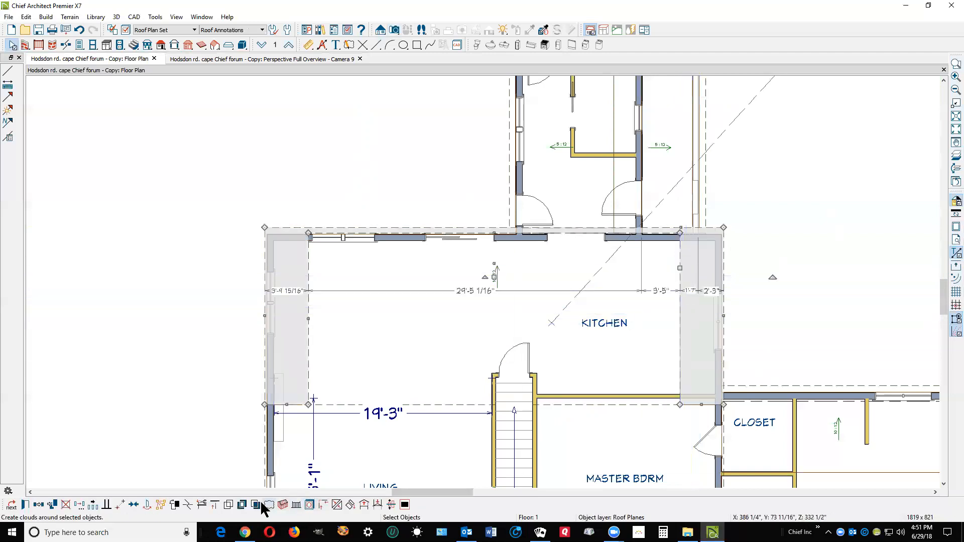
click(190, 506)
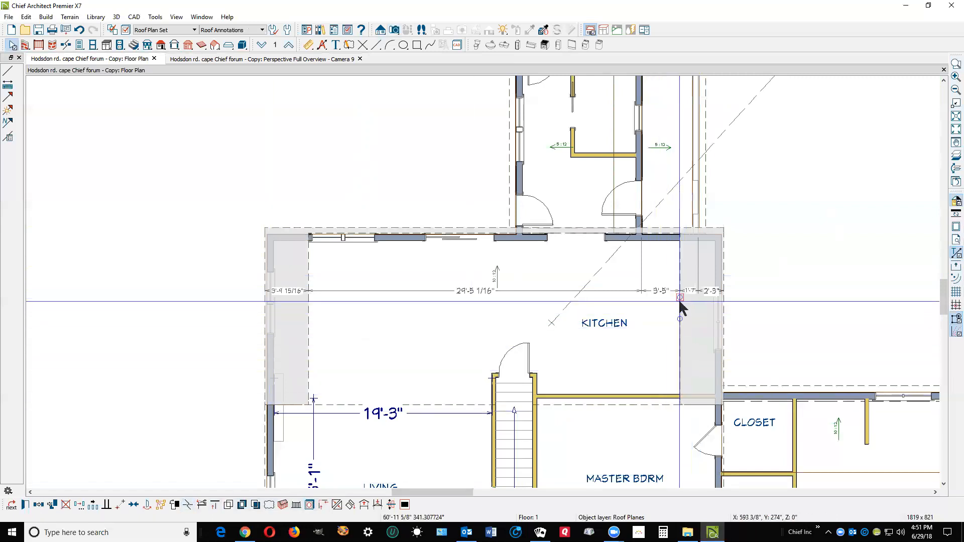
click(679, 300)
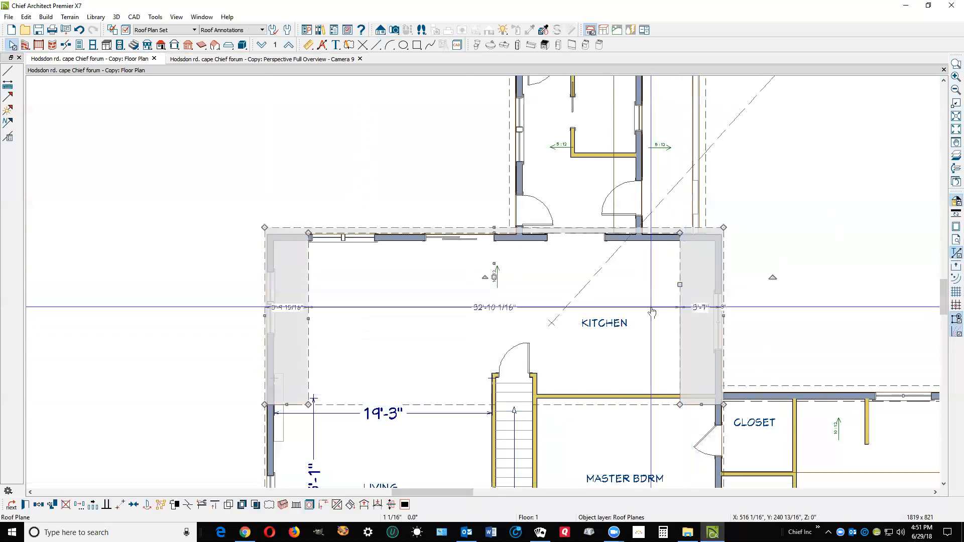
click(188, 505)
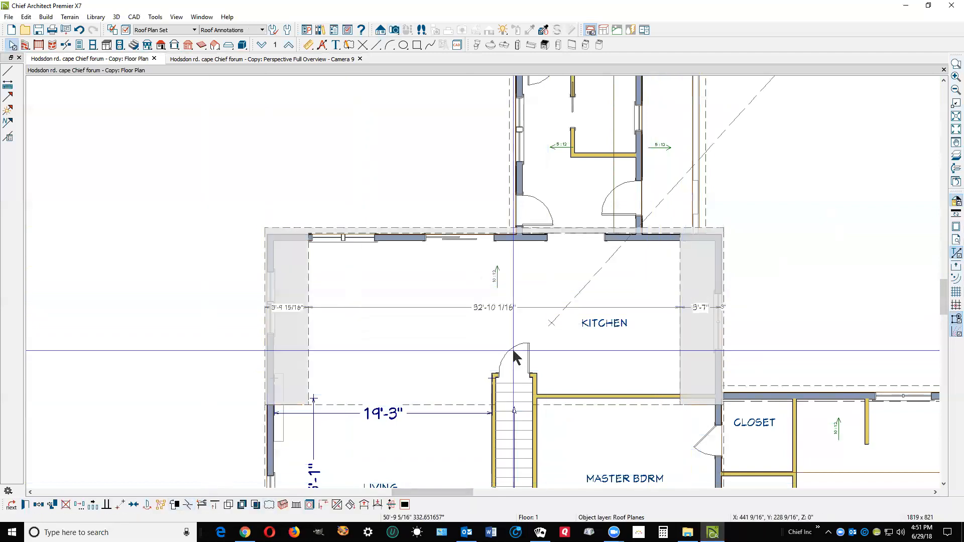
click(680, 297)
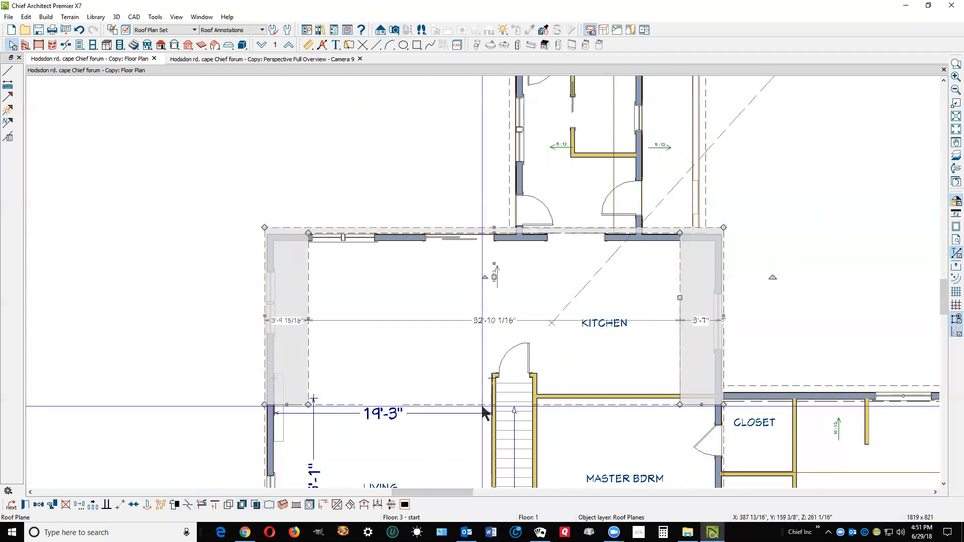
click(188, 505)
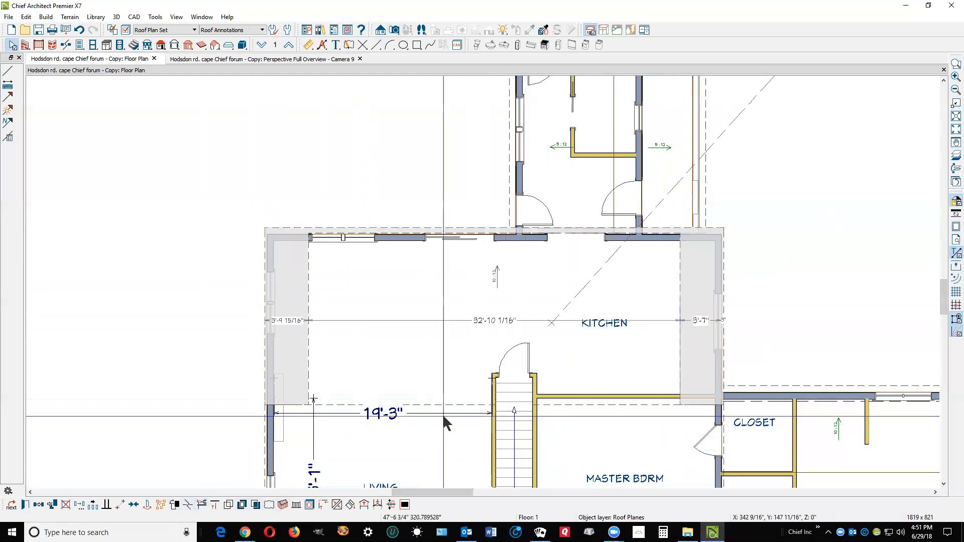
click(680, 298)
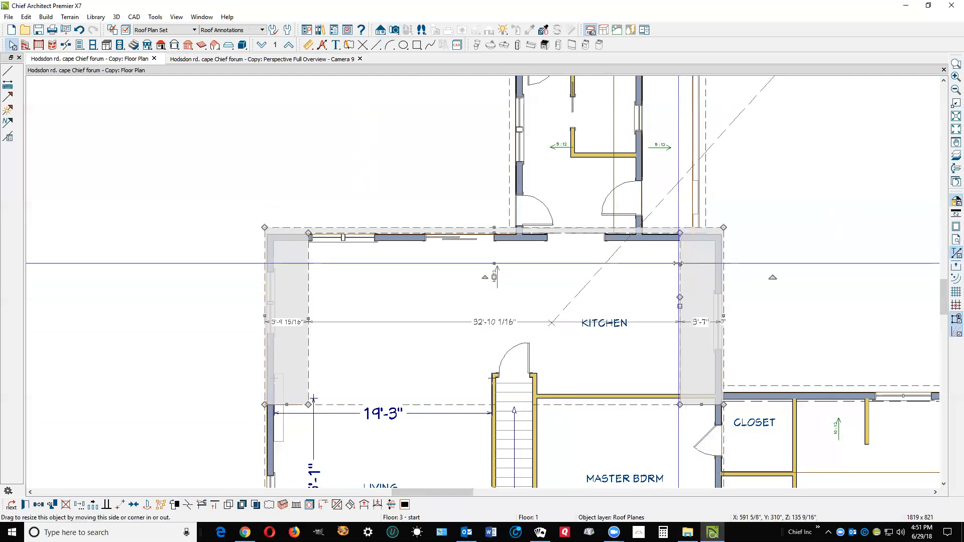
drag(678, 273, 690, 276)
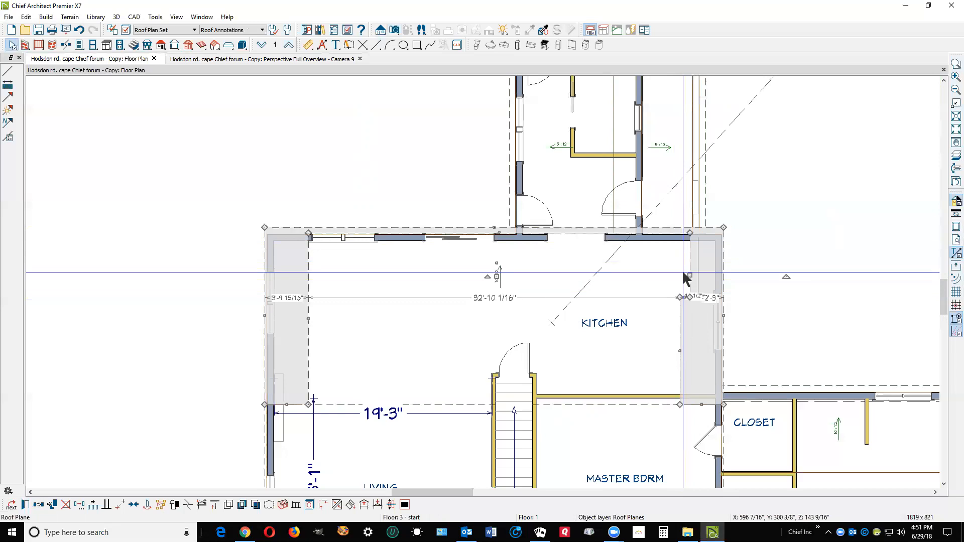
key(Escape)
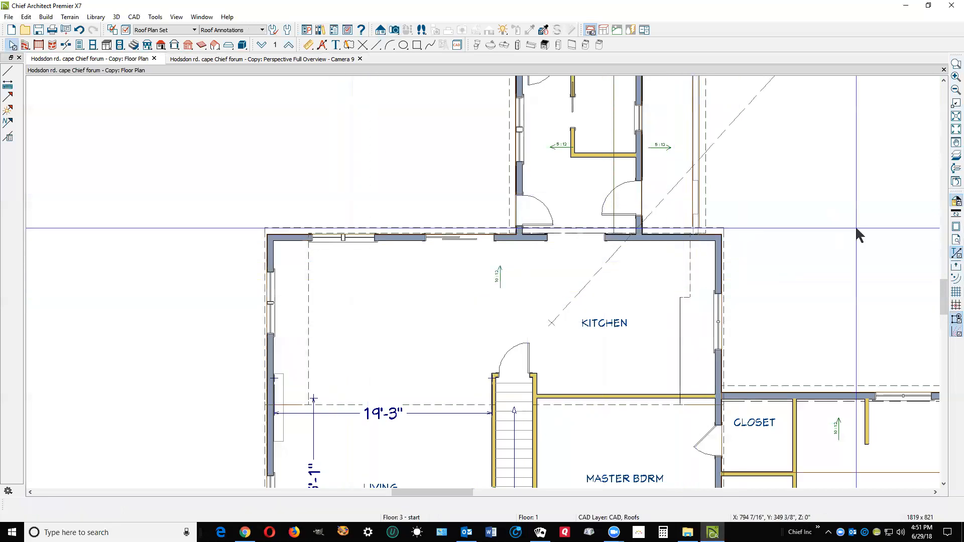
Turn on the reference floor display, check the dormer walls on floor 2 and return to floor 1
click(950, 156)
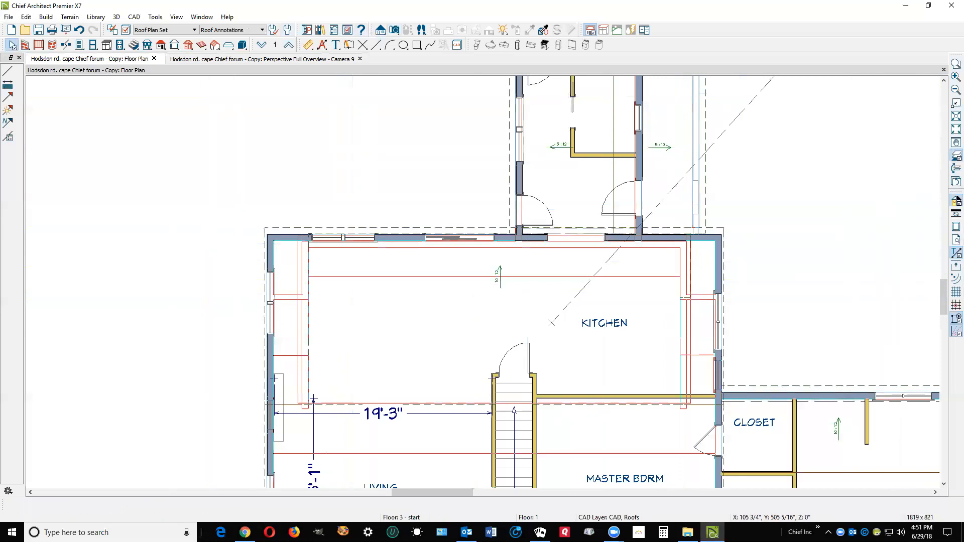
click(289, 46)
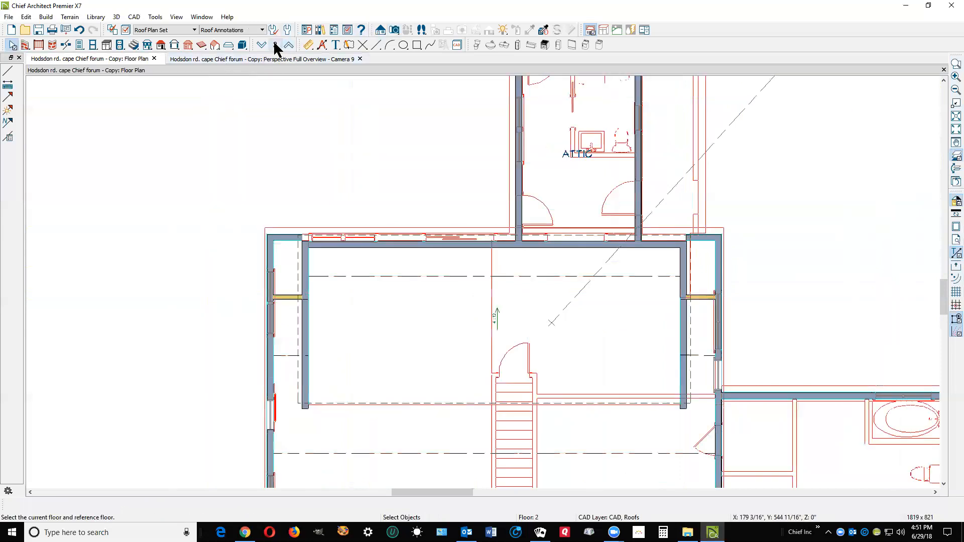
click(275, 47)
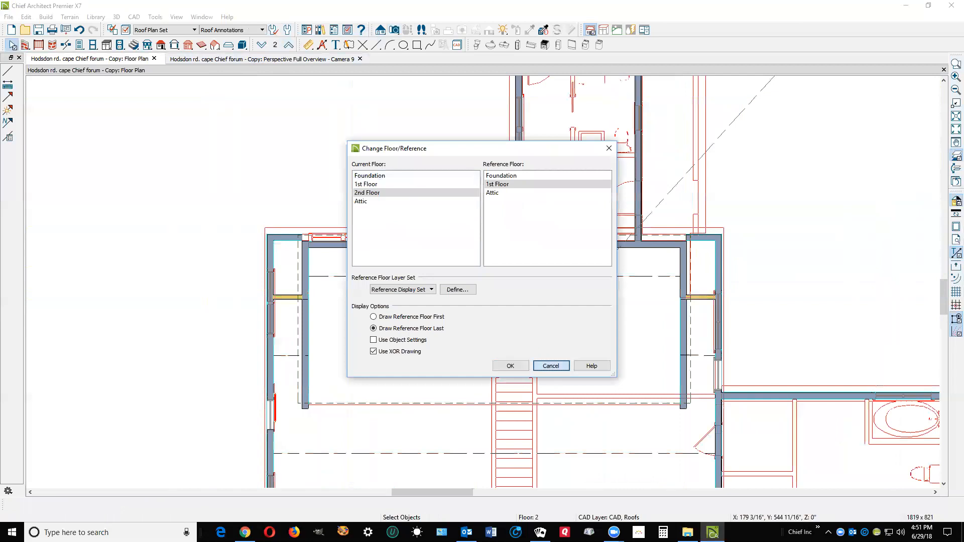
click(551, 366)
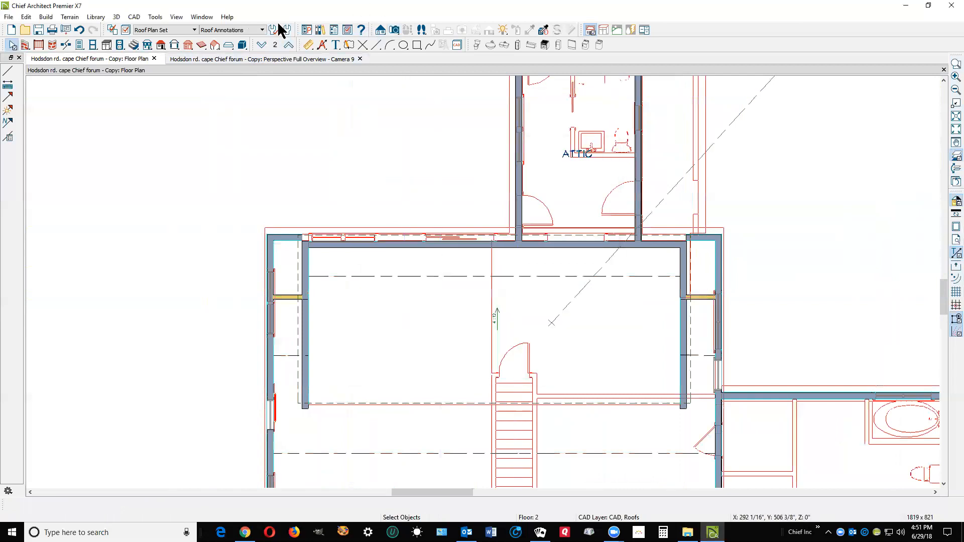
click(262, 46)
scroll(259, 350, up, 1)
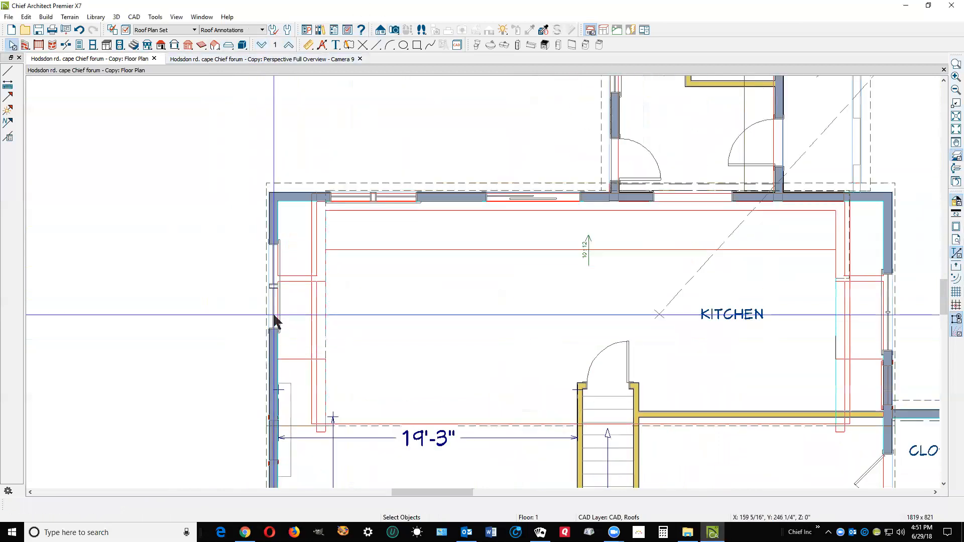
Break the cutout's inner edge opposite the kitchen at the dormer jog and pull its rear segment outward to the wider dormer outline
click(302, 183)
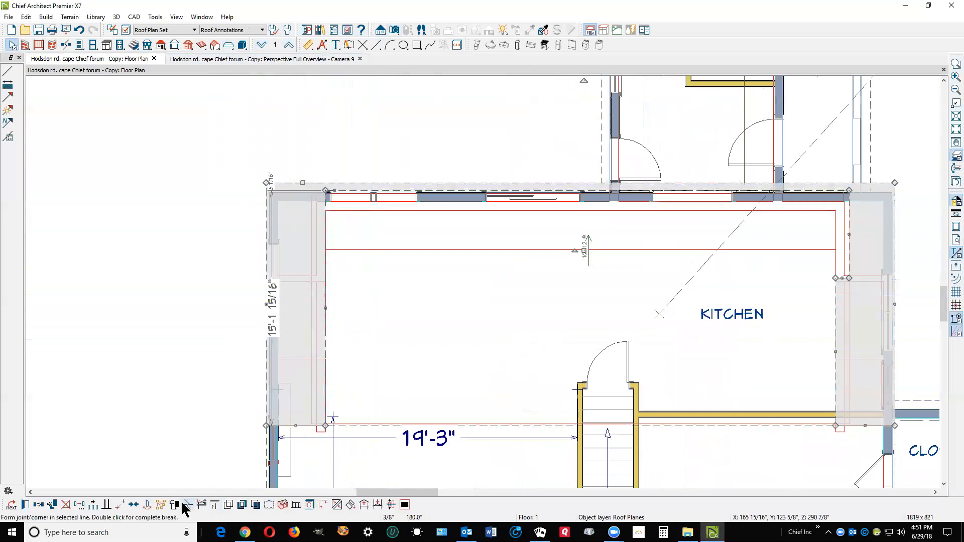
click(325, 282)
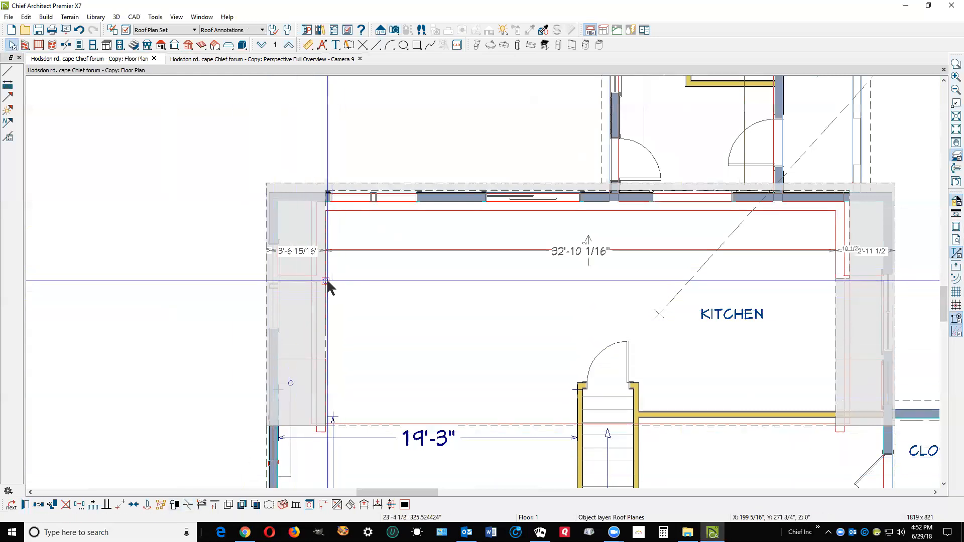
click(326, 254)
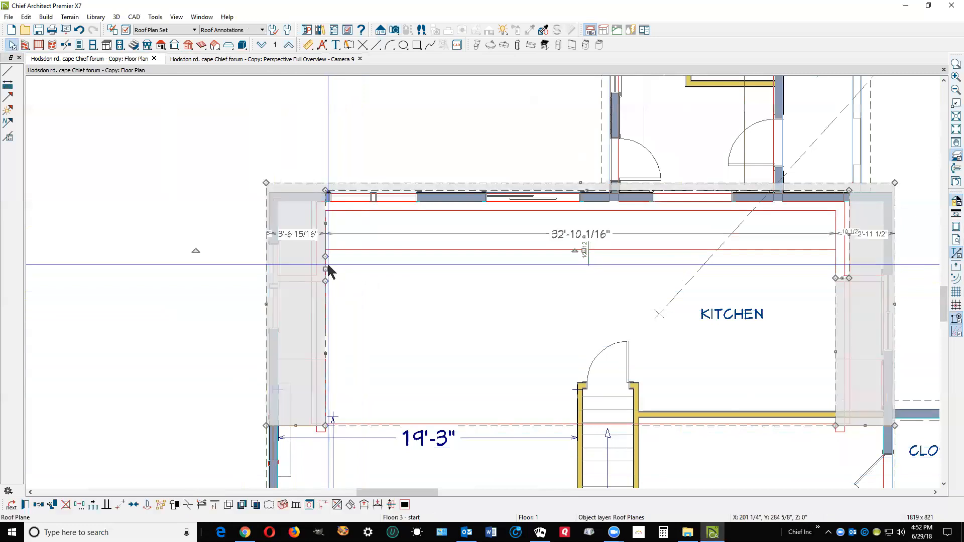
mouse_move(325, 257)
mouse_down()
mouse_move(317, 246)
mouse_move(313, 259)
mouse_move(319, 246)
mouse_up()
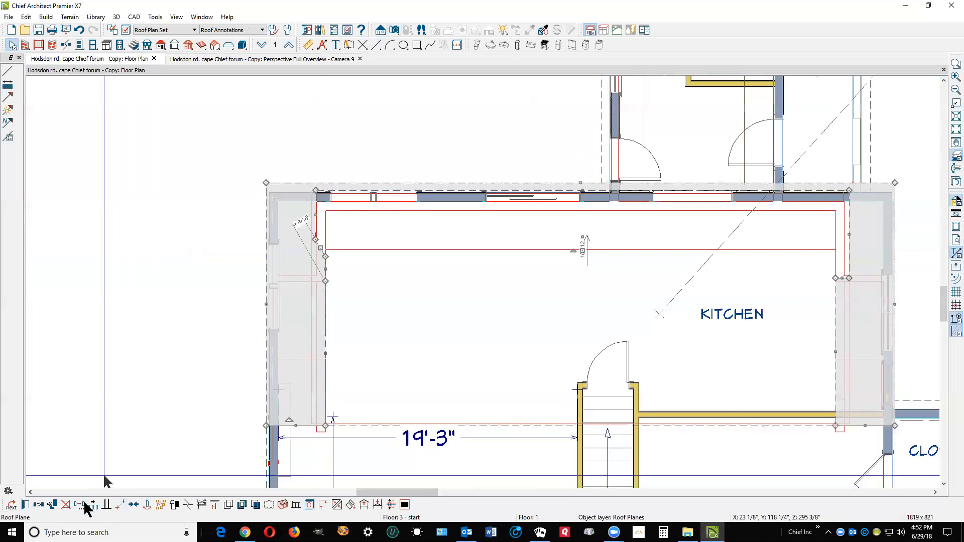
Try to make the cutout's offset rear segment perpendicular to the rear wall
click(107, 504)
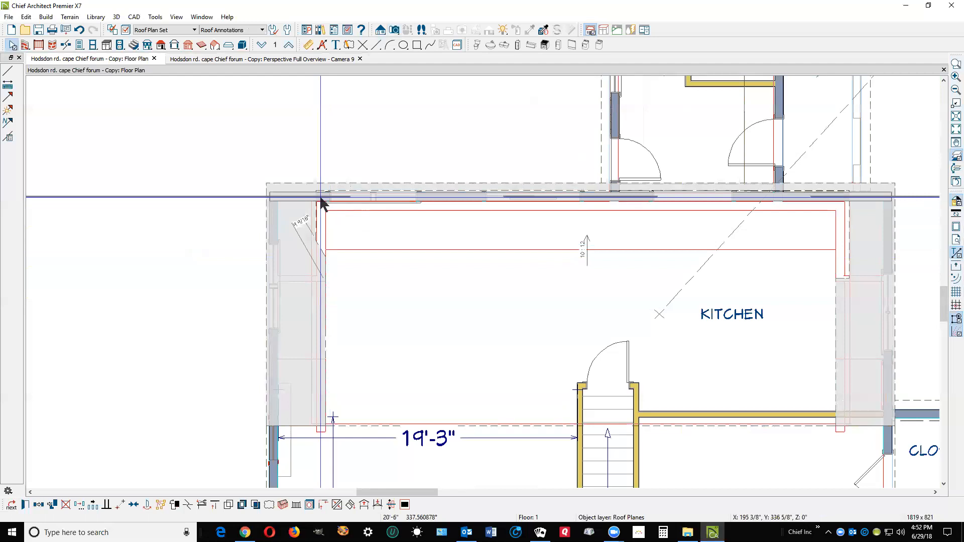
click(324, 229)
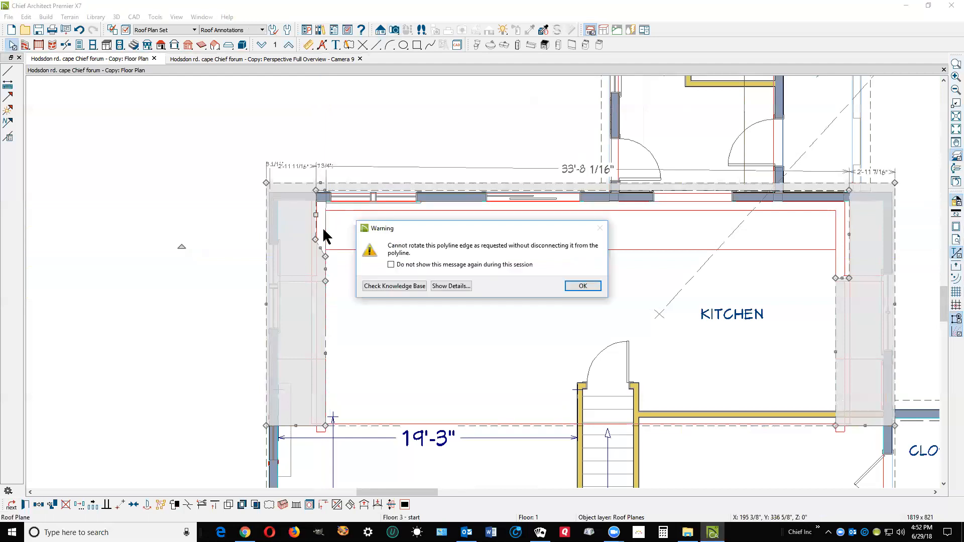
click(573, 286)
Square the slanted jog of the cutout opposite the kitchen by pulling its corner to the dormer jog, and check it in 3D
scroll(306, 245, up, 1)
scroll(320, 256, up, 1)
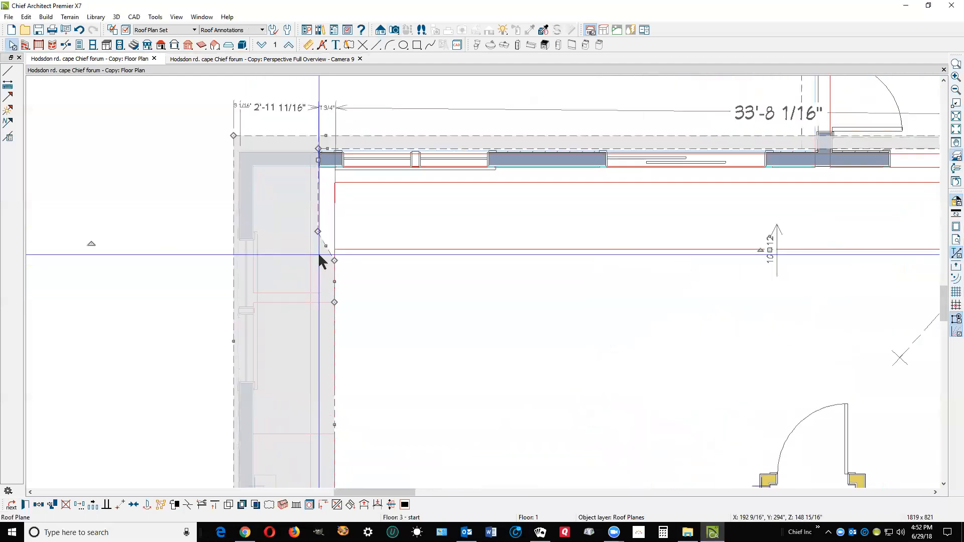
drag(317, 243, 333, 288)
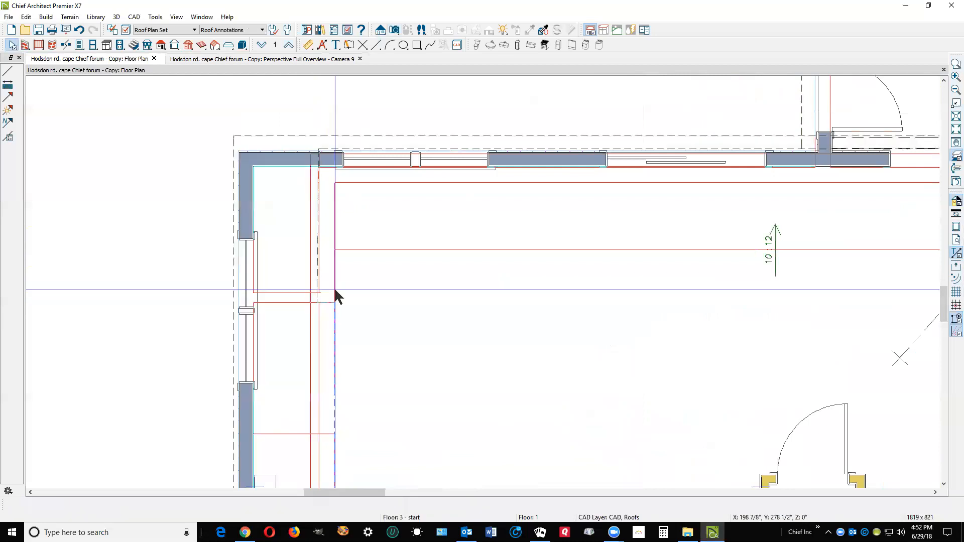
key(ctrl+Tab)
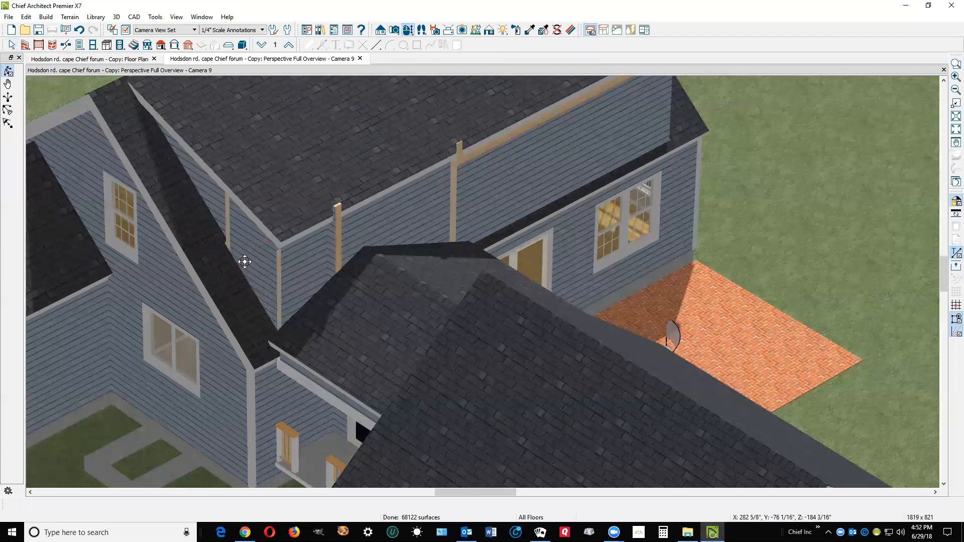
key(ctrl+Tab)
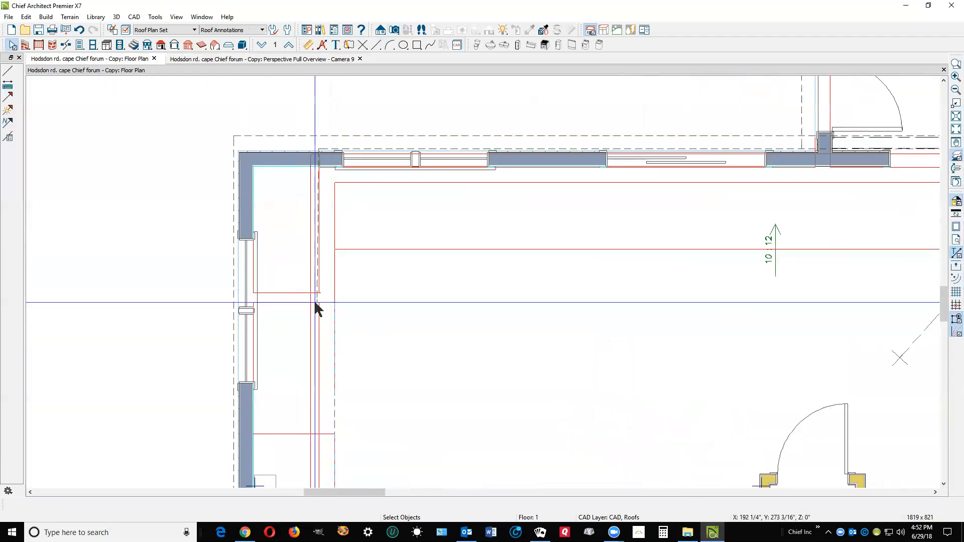
Nudge the short jog edge of the cutout opposite the kitchen into line with the dormer jog and check the 3D overview
click(316, 261)
drag(330, 305, 328, 304)
key(ctrl+Tab)
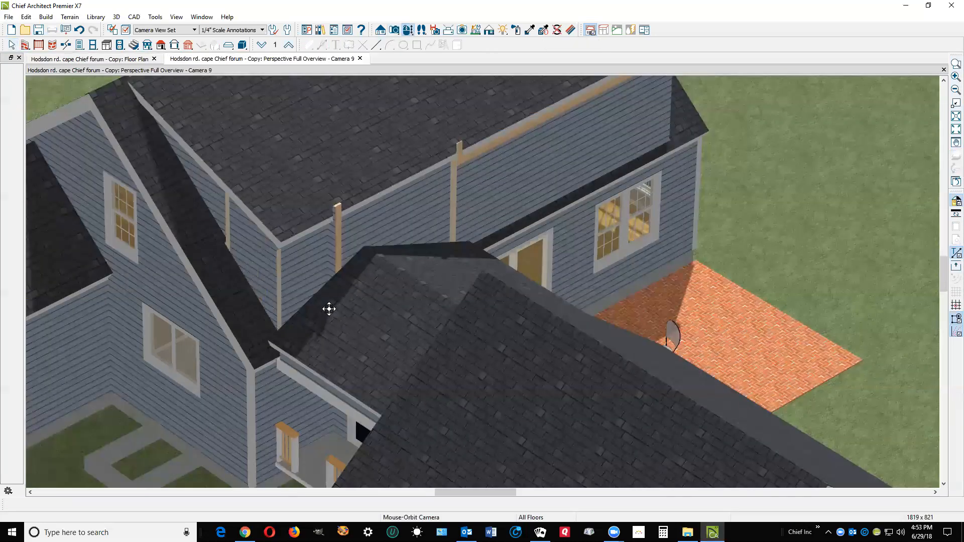
key(ctrl+Tab)
Move the cutout's kitchen-side jog edge to about 5'-8 3/4" from its rear edge and check the dormer corner in 3D
scroll(362, 302, down, 1)
scroll(352, 294, down, 2)
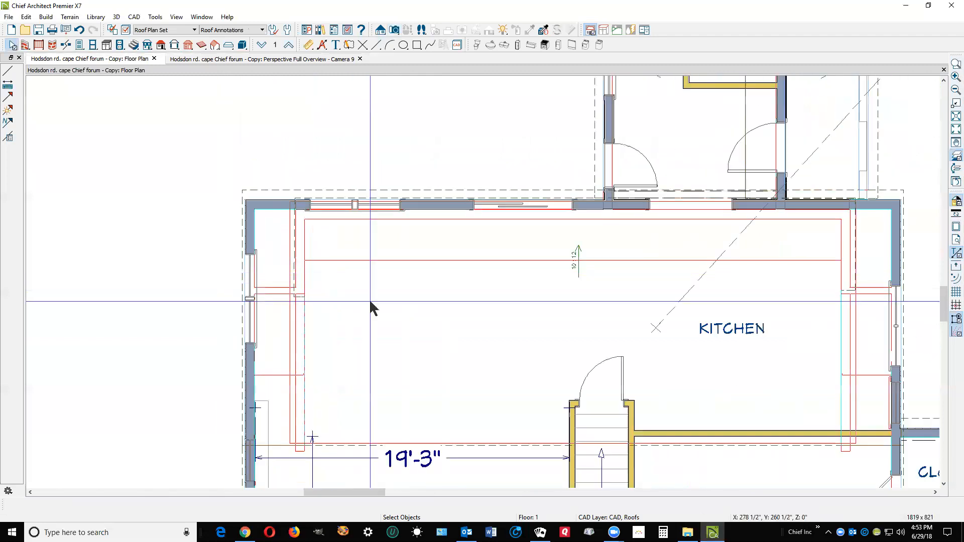
scroll(843, 306, up, 1)
scroll(854, 300, up, 2)
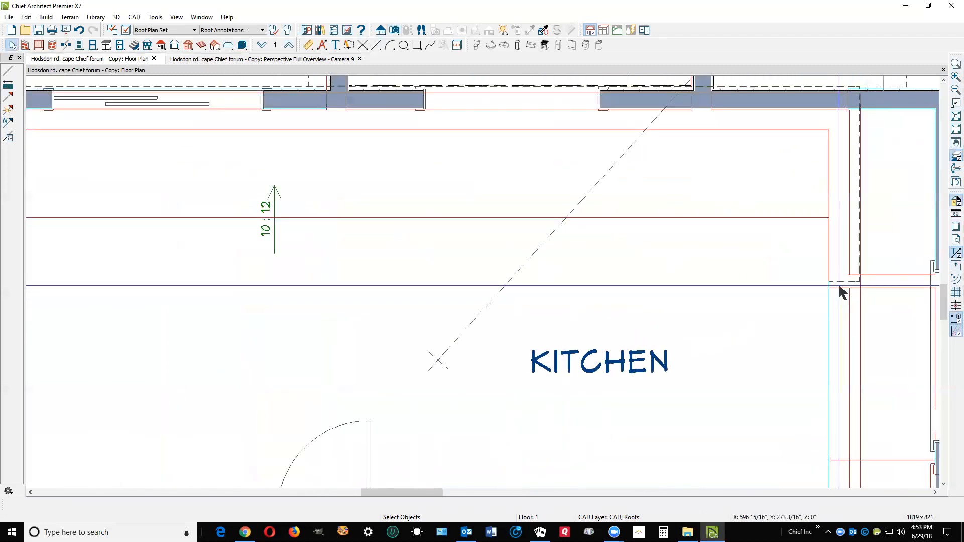
click(848, 279)
drag(845, 279, 847, 289)
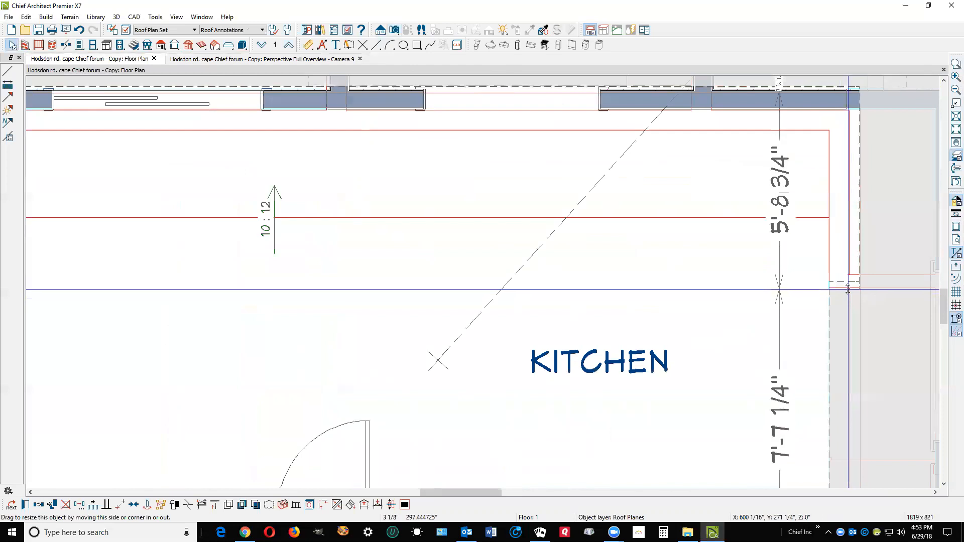
click(776, 277)
key(ctrl+Tab)
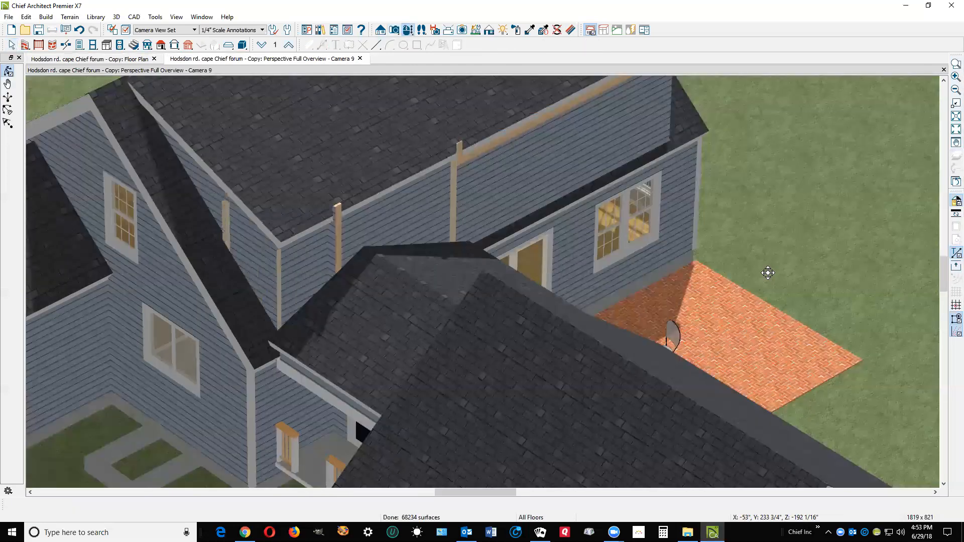
Pull the main rear roof plane's jog edge down the slope in 3D to cover the exposed post beside the dormer wall
key(space)
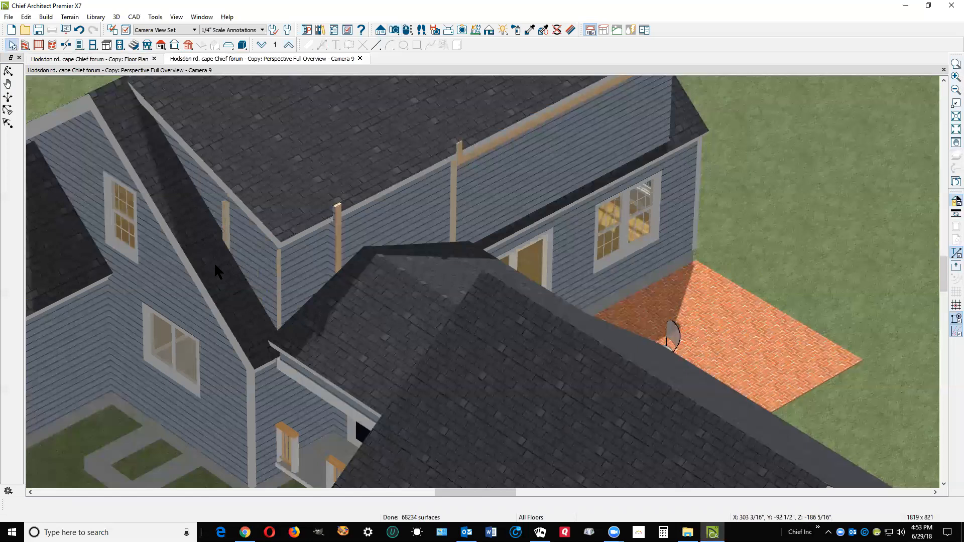
click(215, 265)
scroll(202, 244, up, 8)
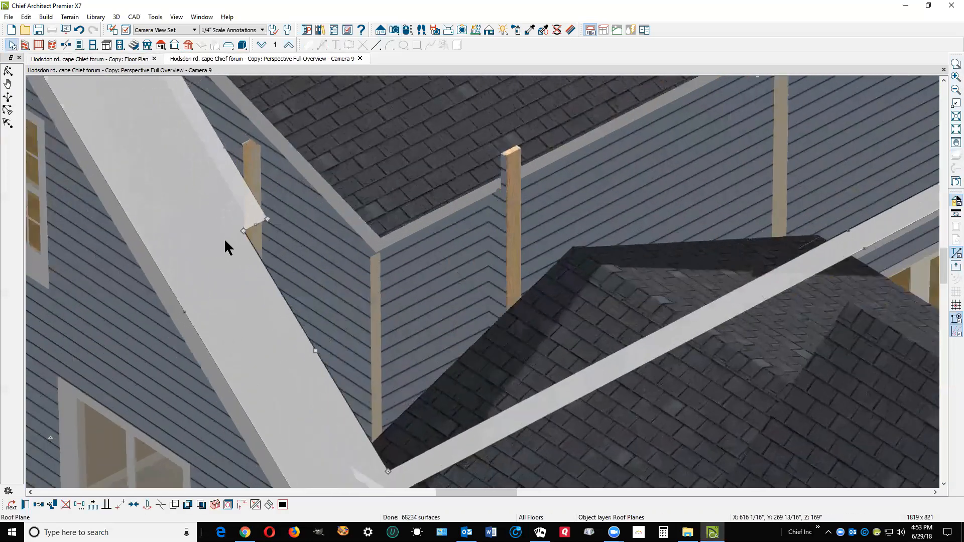
scroll(291, 227, up, 2)
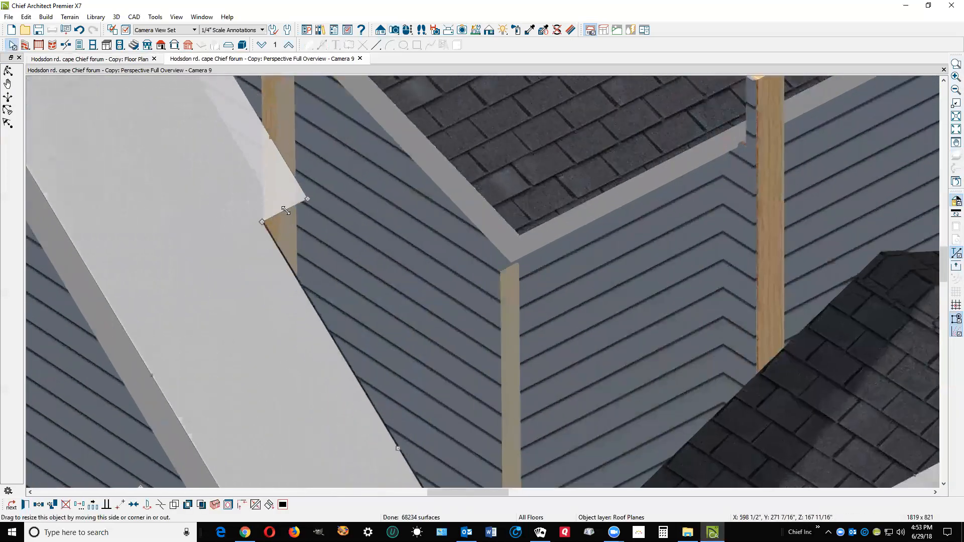
drag(287, 211, 291, 272)
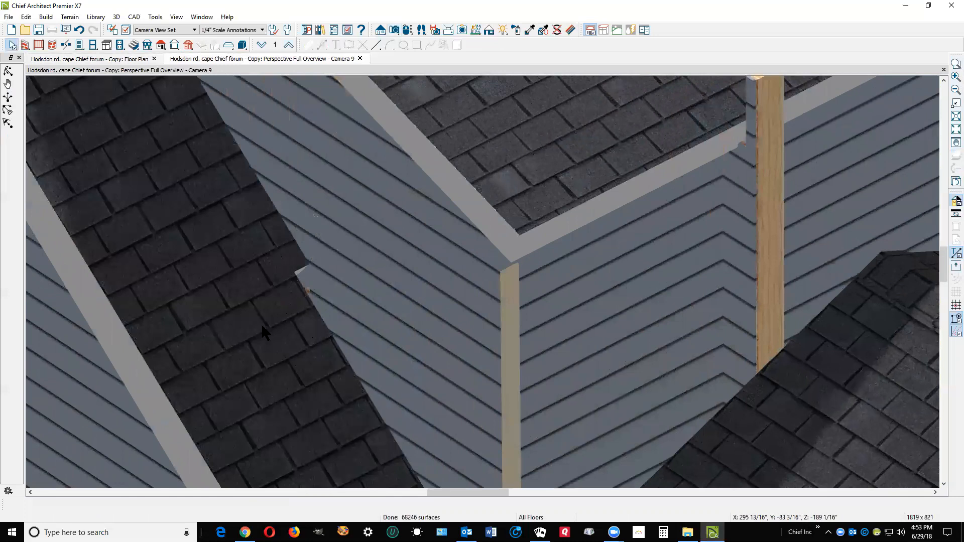
scroll(252, 313, down, 4)
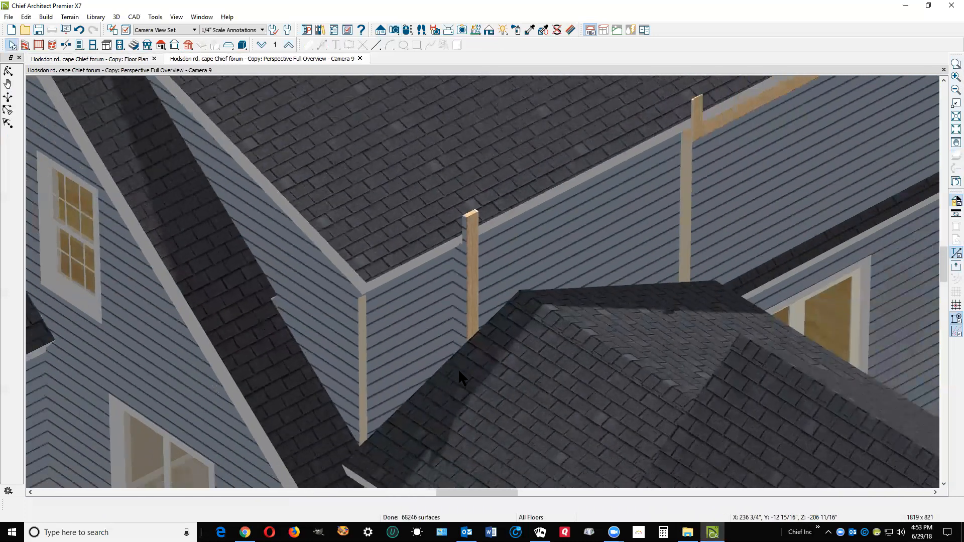
Check which wall the exposed post above the connecting roof belongs to, and turn off the reference floor display in the plan
click(468, 274)
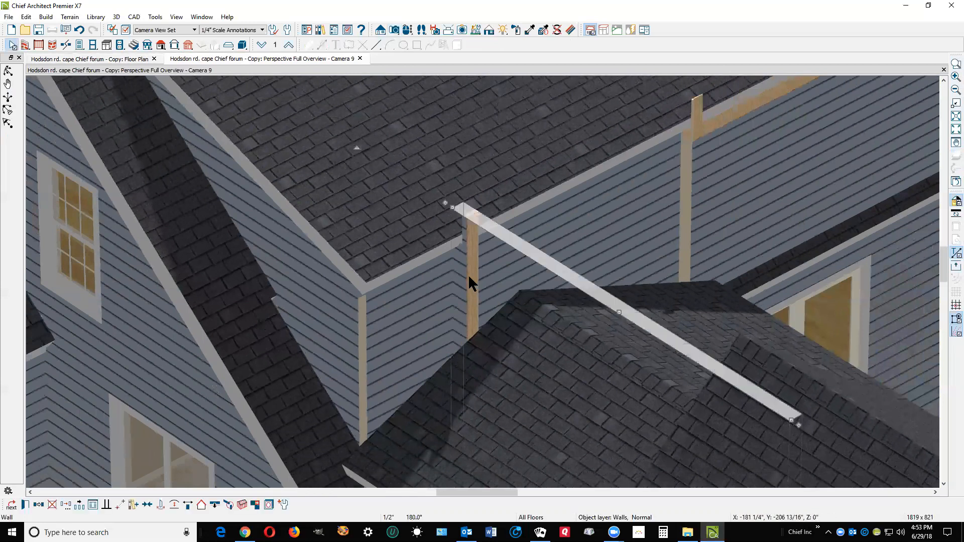
key(Delete)
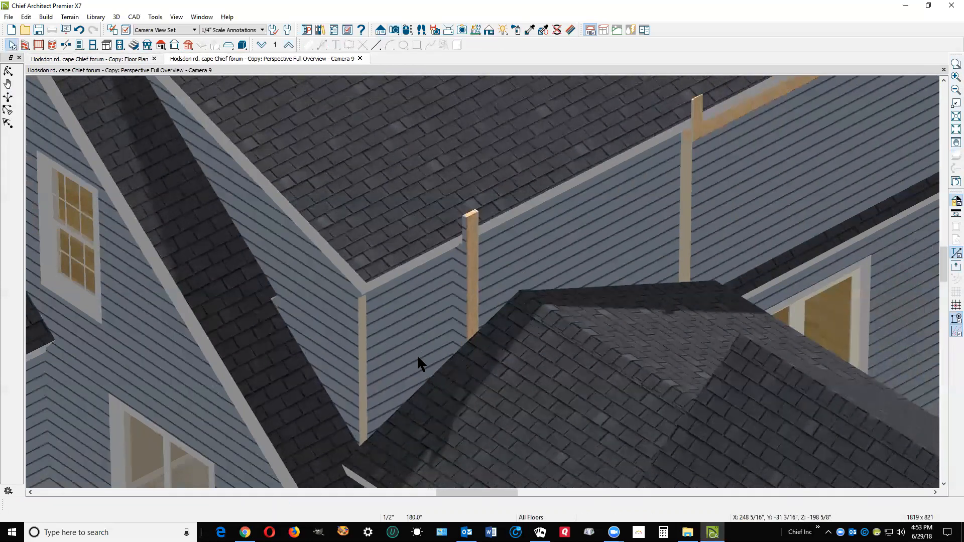
key(ctrl+Tab)
scroll(465, 363, down, 3)
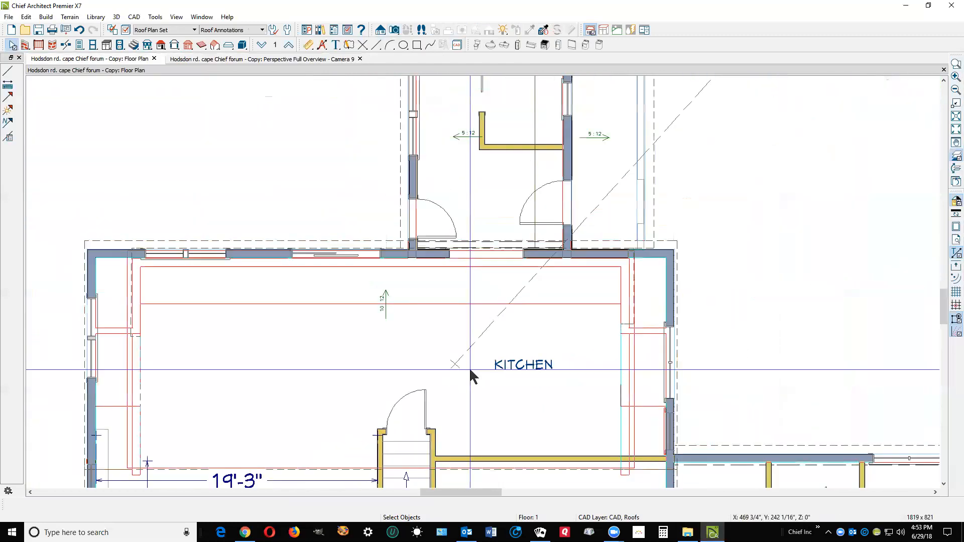
scroll(470, 375, down, 3)
scroll(506, 242, up, 3)
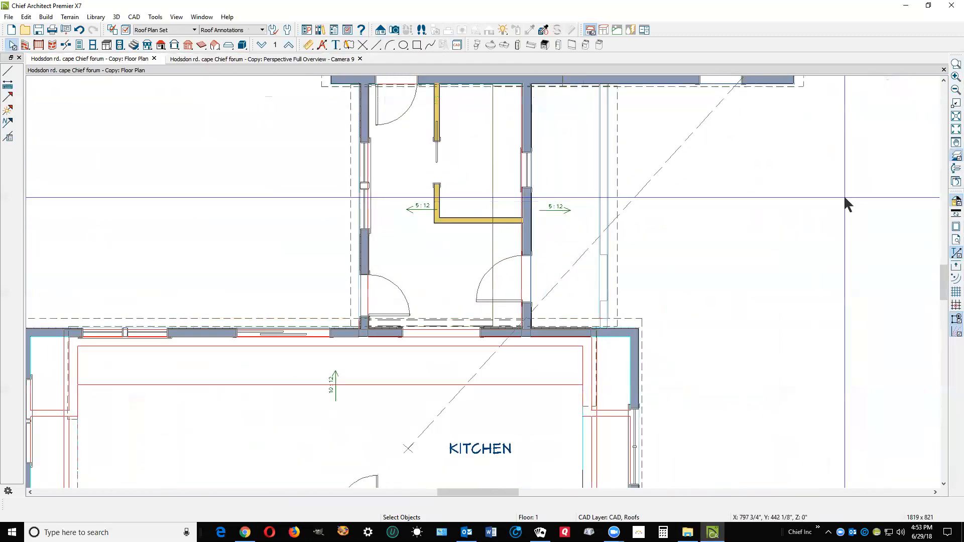
click(955, 156)
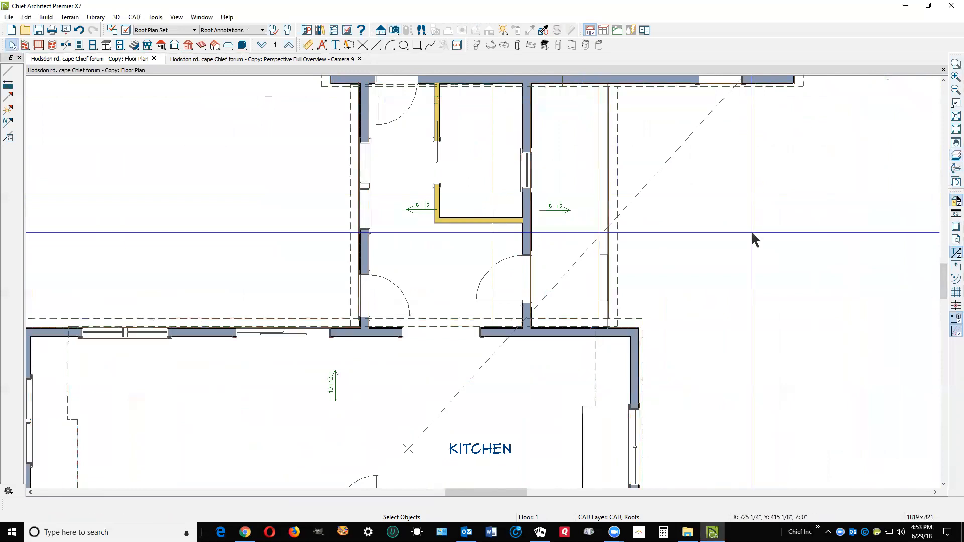
Pull the house-side edge of the porch-side connecting roof plane slightly toward the main house's rear wall in the plan
scroll(581, 331, up, 5)
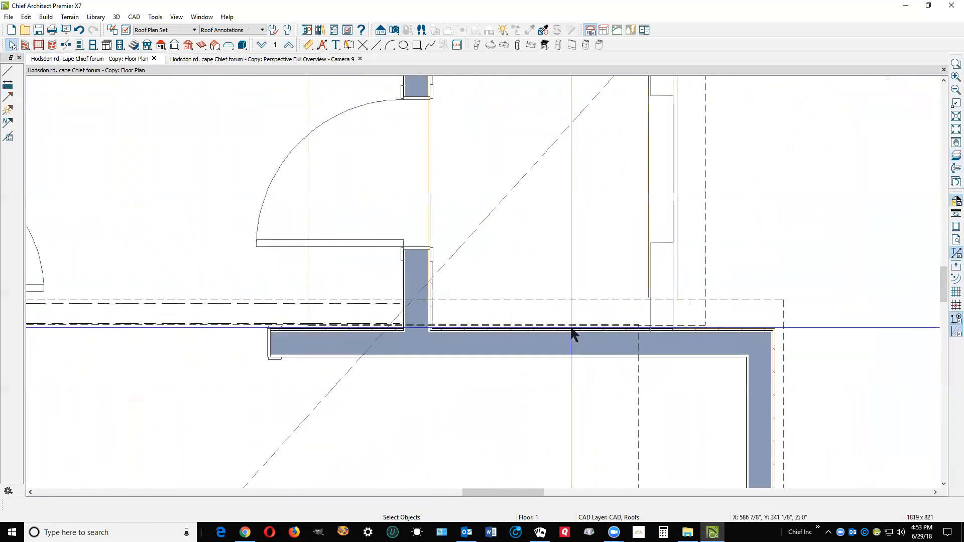
scroll(572, 332, down, 2)
scroll(406, 351, up, 4)
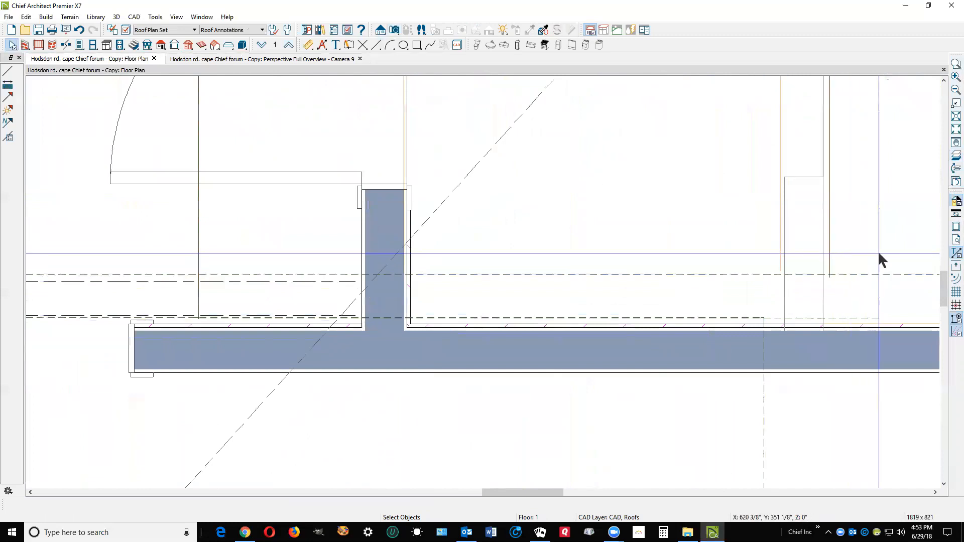
click(878, 254)
scroll(517, 331, up, 1)
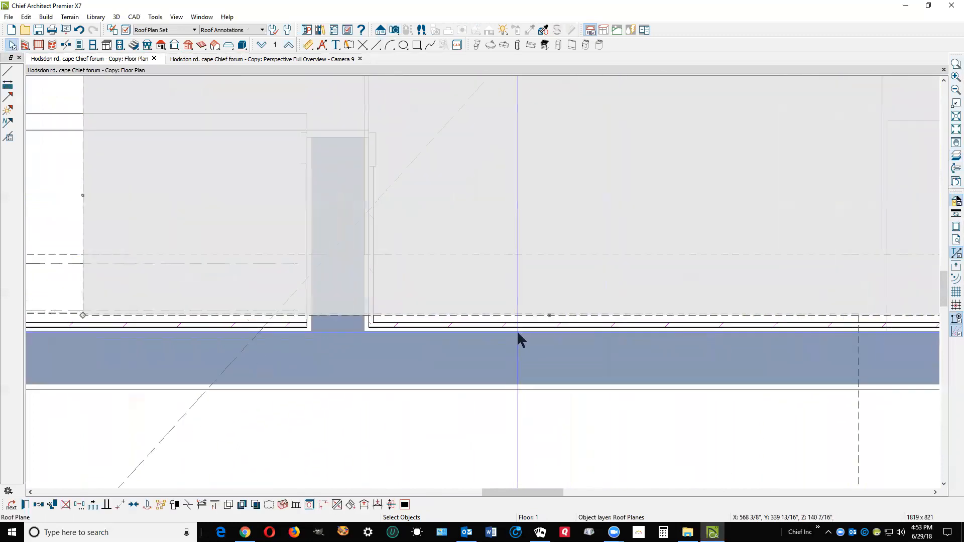
scroll(517, 332, up, 1)
drag(562, 313, 562, 318)
Extend the porch-side connecting roof plane's house-side edge further into the dormer wall in 3D until the exposed post beside it is gone
key(ctrl+Tab)
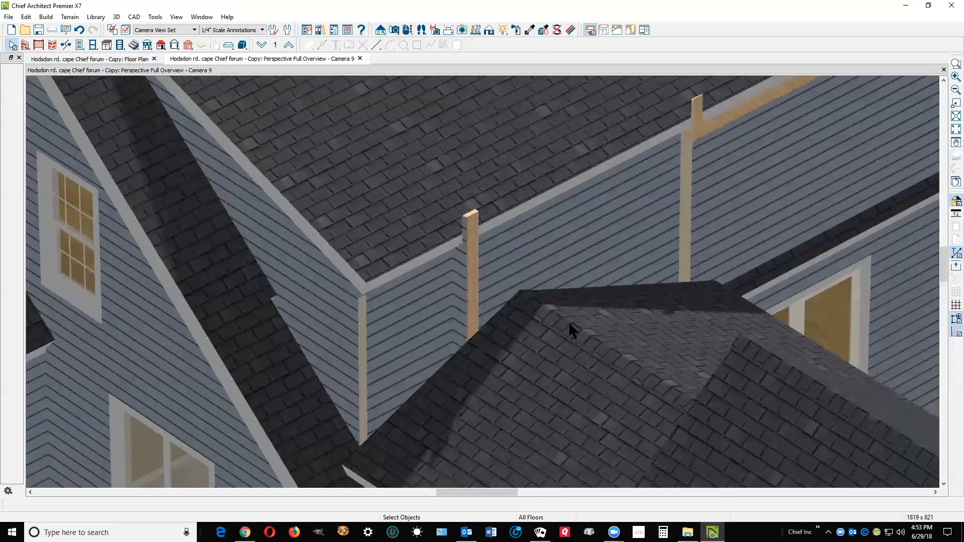
click(494, 347)
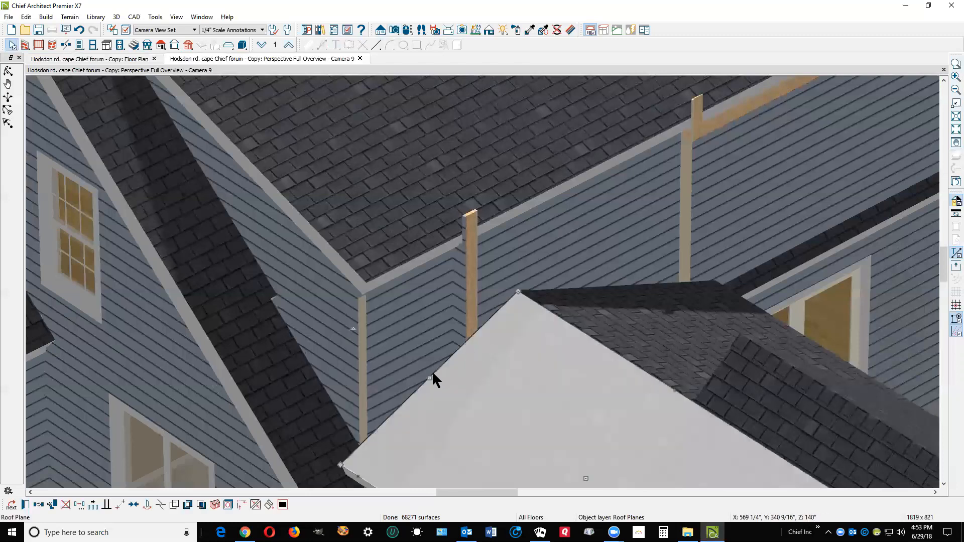
drag(427, 375, 425, 373)
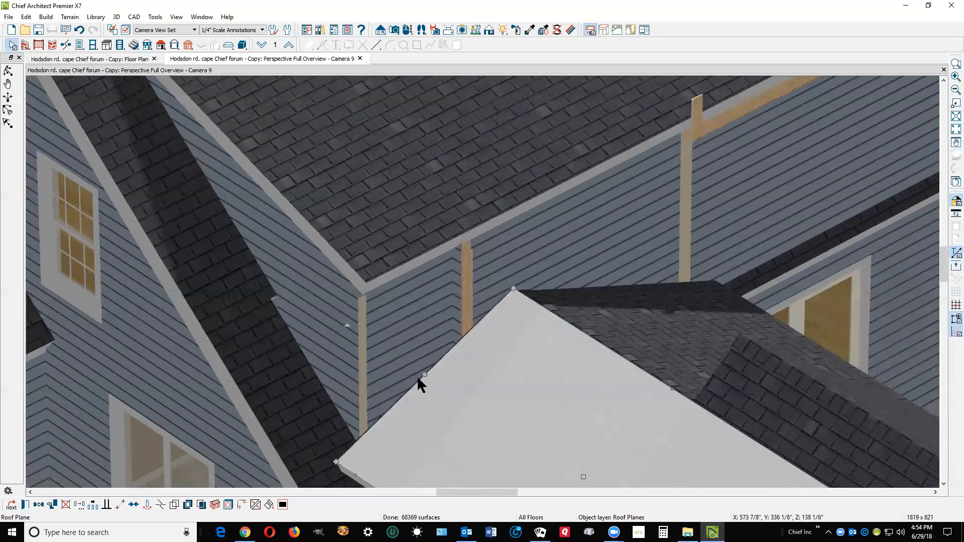
drag(424, 374, 417, 368)
key(Escape)
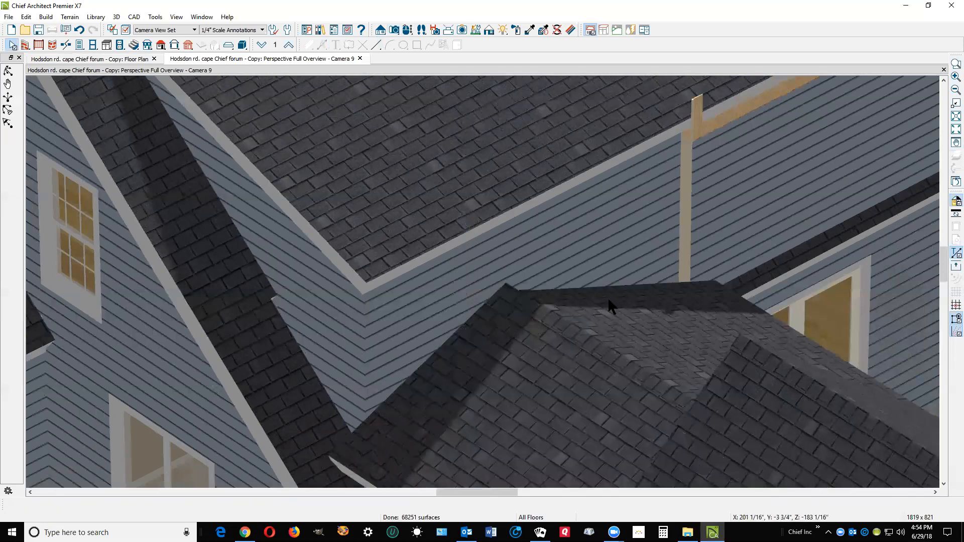
Pull the house-side edge of the connecting roof plane opposite the porch further into the dormer wall in 3D
click(630, 292)
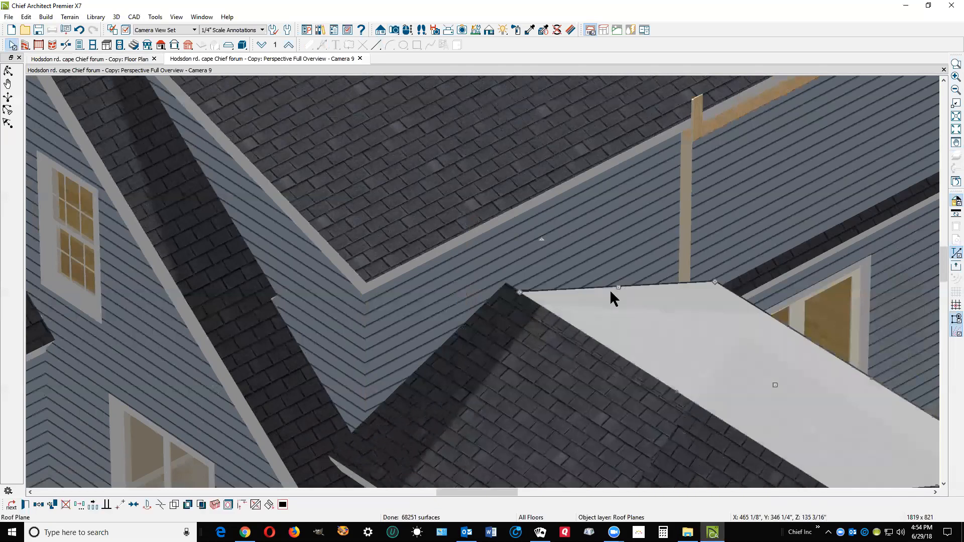
drag(618, 287, 604, 277)
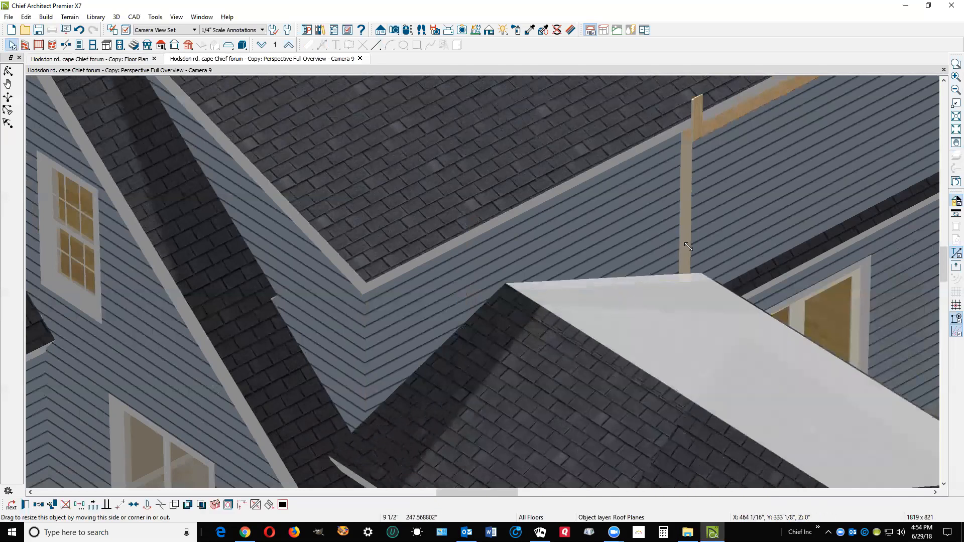
drag(688, 247, 691, 251)
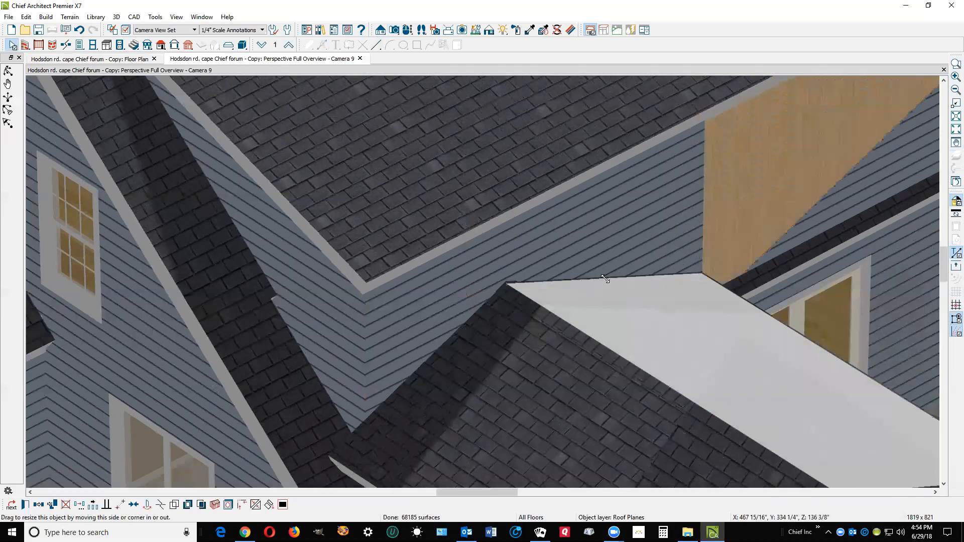
drag(608, 284, 604, 278)
key(Escape)
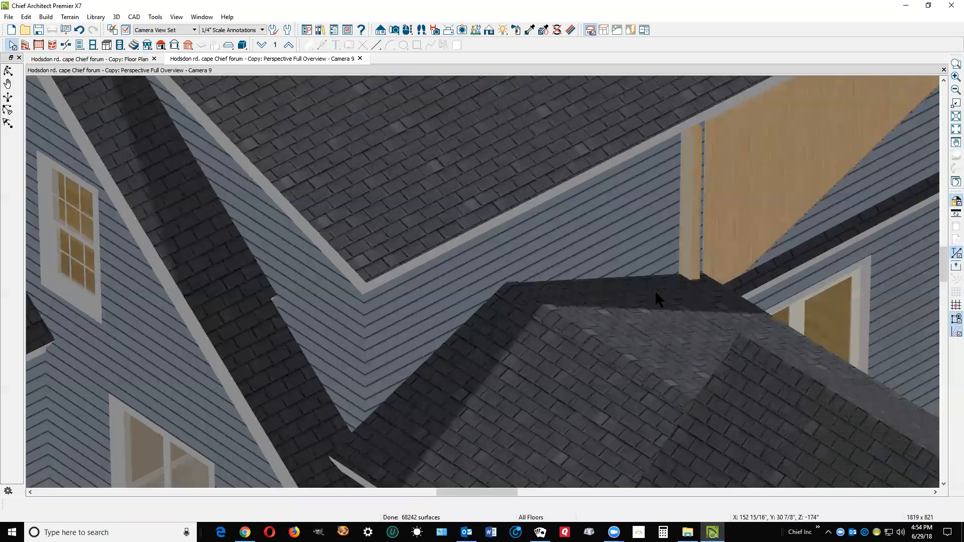
Widen the main rear roof plane's eave strip by pulling its cutout edge slightly inward at the rear wall, in the plan and in 3D
key(ctrl+Tab)
scroll(745, 313, down, 3)
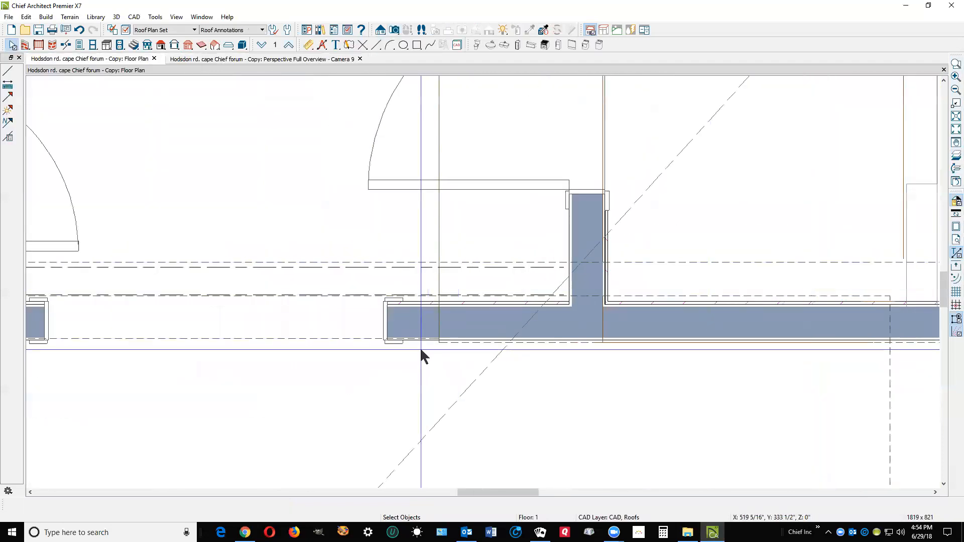
scroll(522, 301, up, 2)
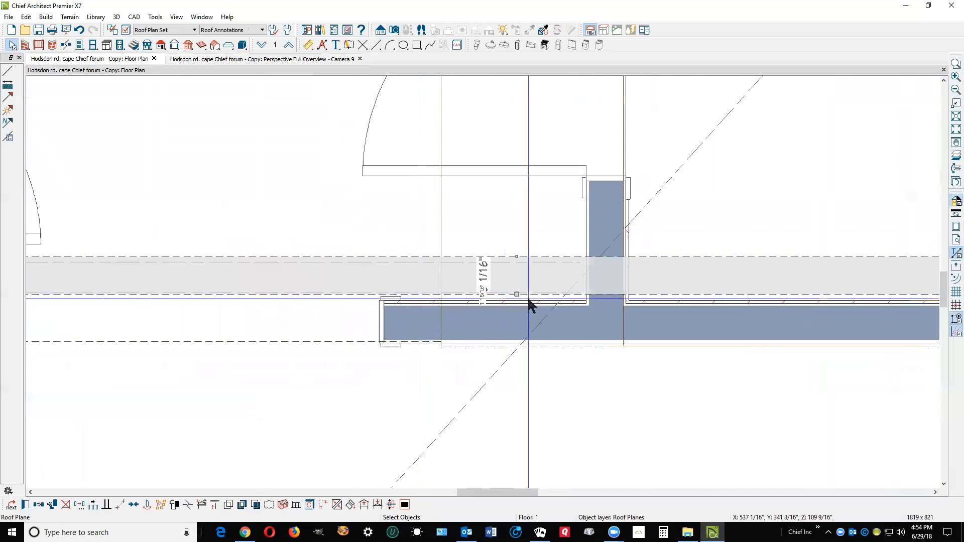
click(511, 294)
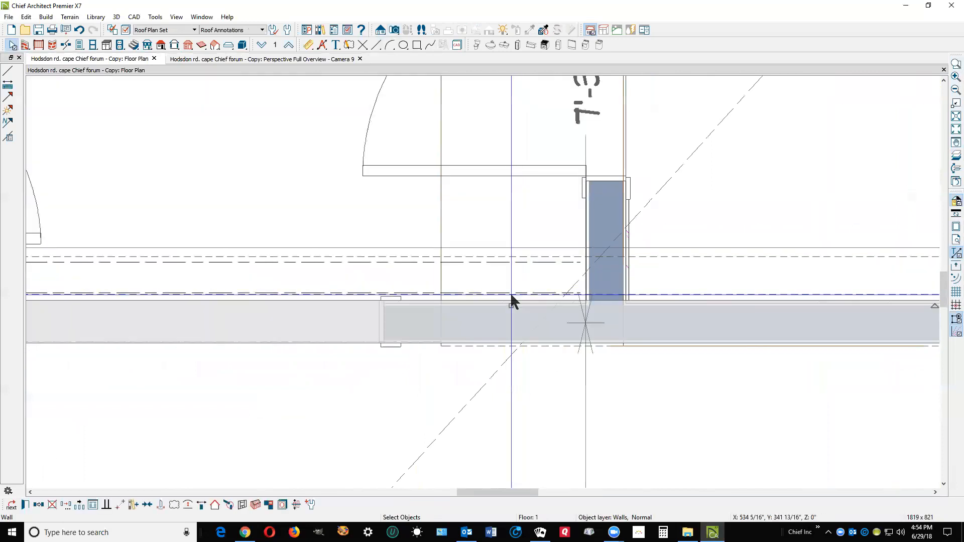
drag(510, 294, 522, 298)
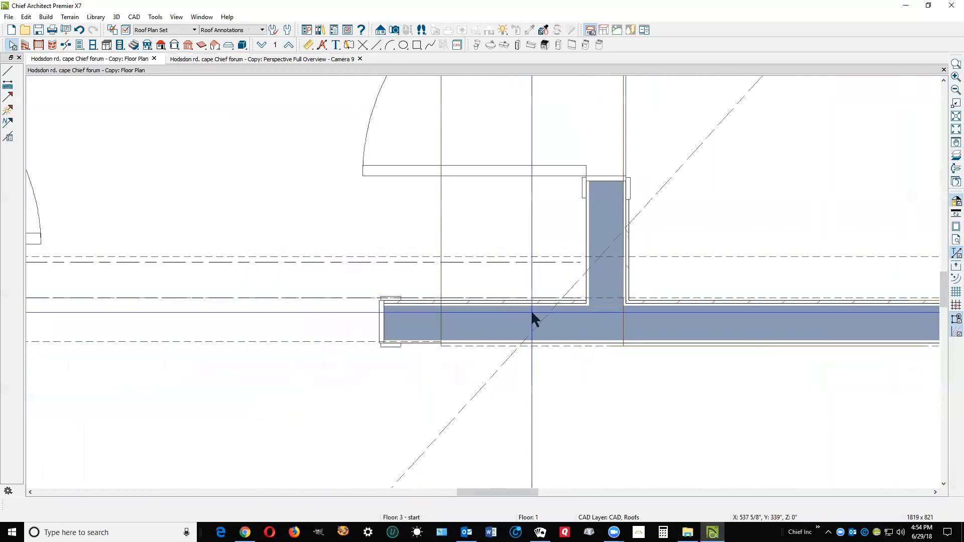
key(ctrl+Tab)
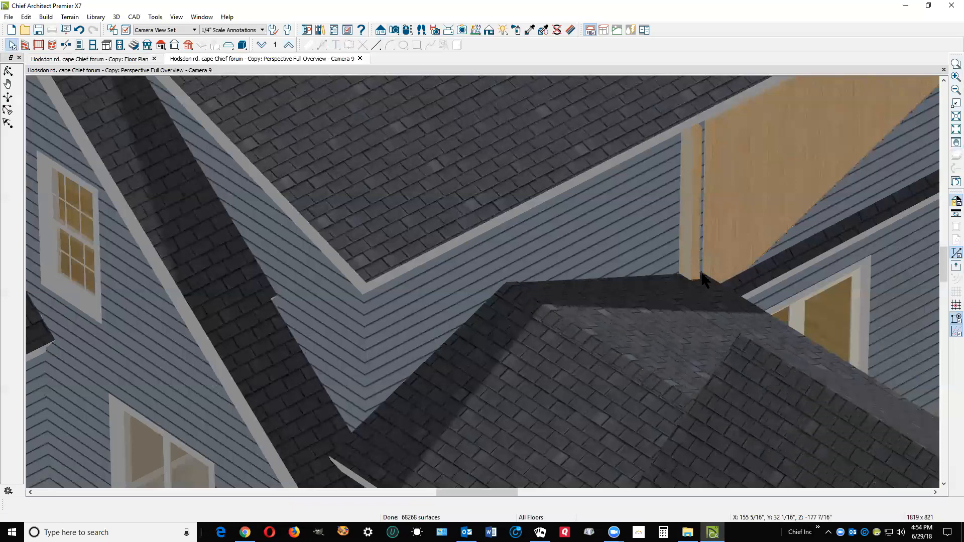
click(758, 271)
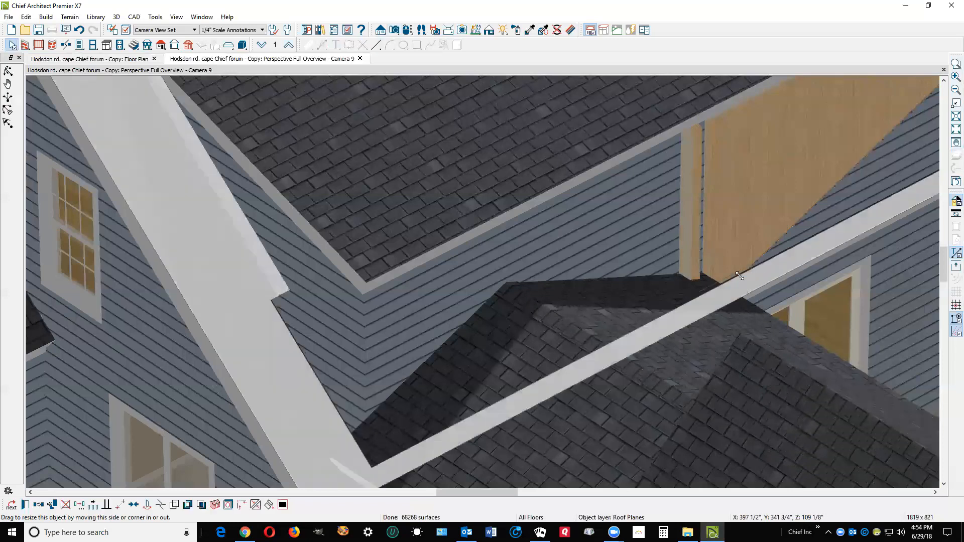
mouse_move(741, 277)
mouse_down()
mouse_move(698, 269)
mouse_move(738, 276)
mouse_move(729, 270)
mouse_up()
Try to pull the top corner of the wall forming the exposed post down to the connecting roof in 3D
click(685, 243)
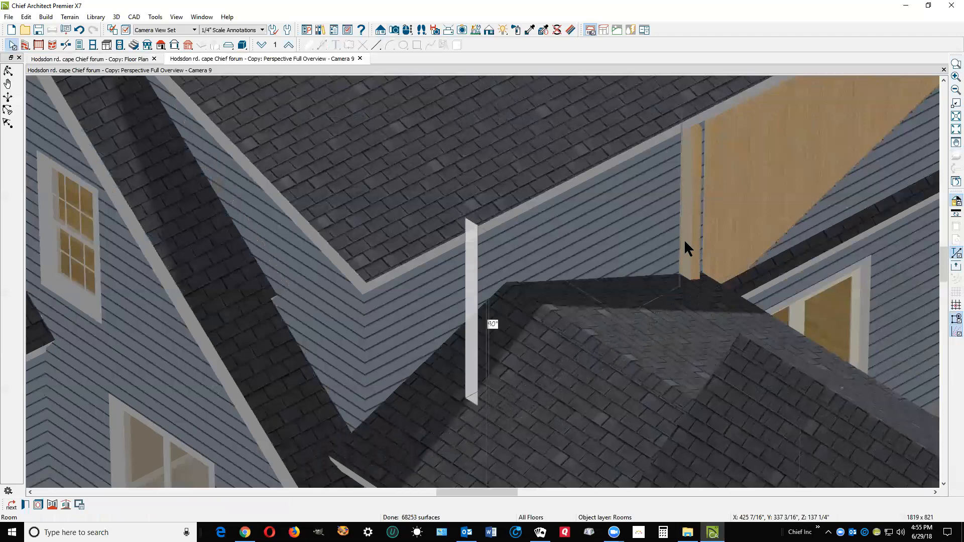
click(684, 239)
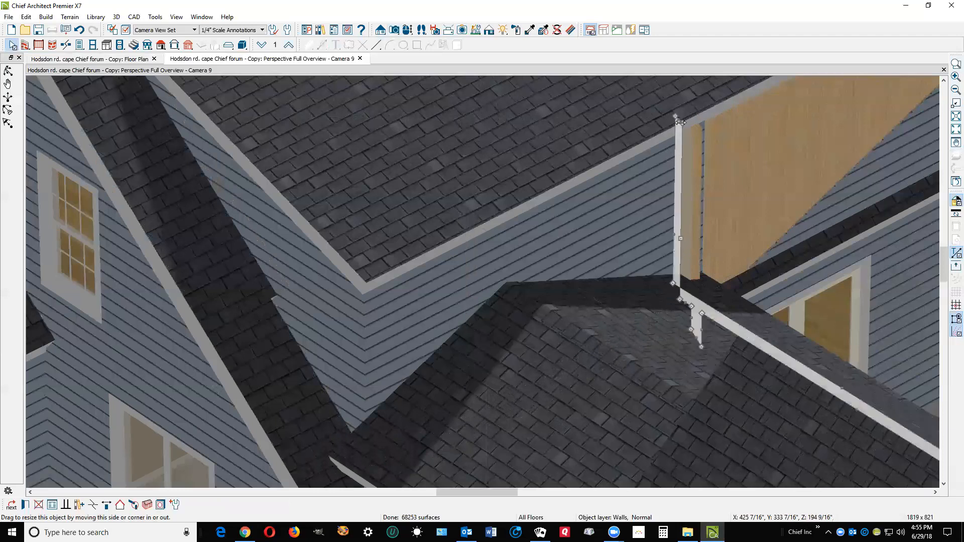
drag(677, 118, 710, 266)
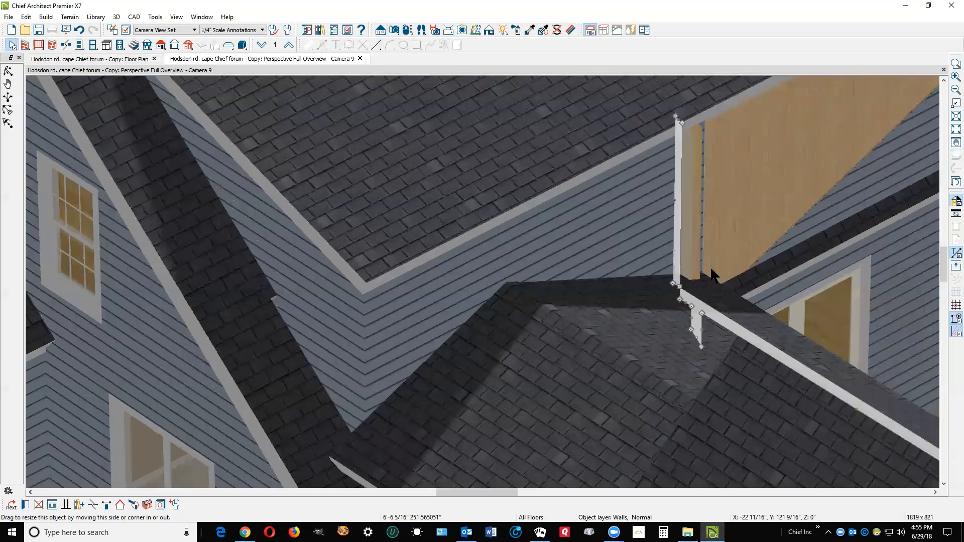
Set the connector wall forming the exposed post to Attic Wall, No Room Definition and No Locate
click(687, 238)
click(685, 215)
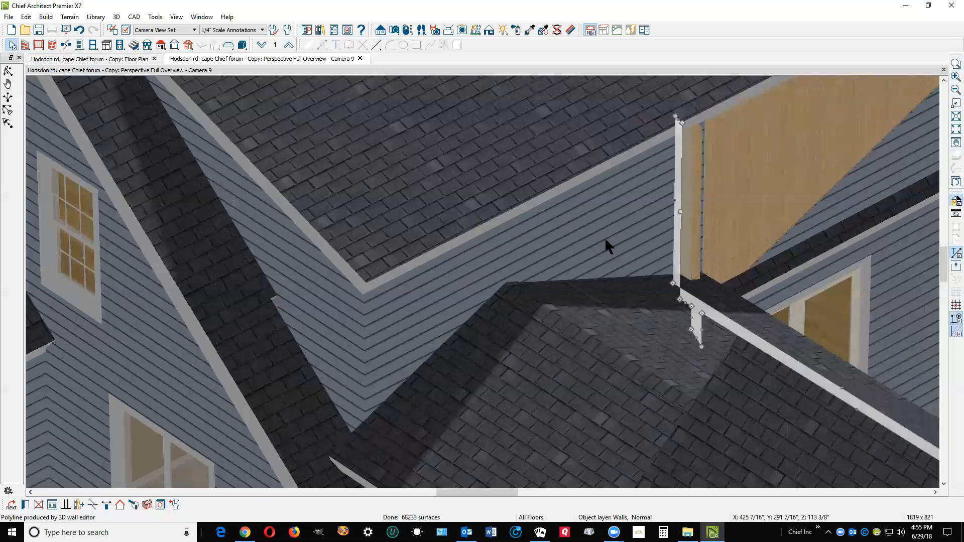
scroll(604, 237, down, 1)
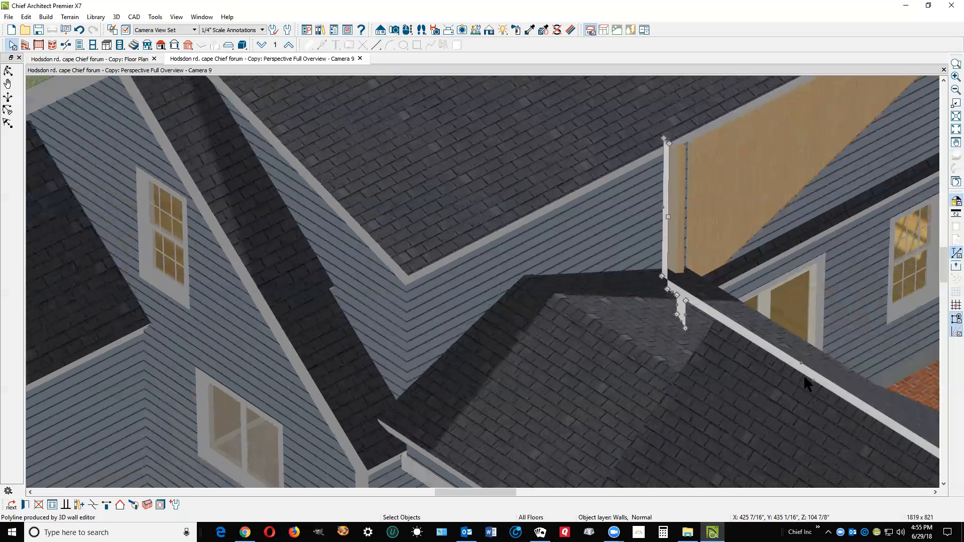
click(11, 504)
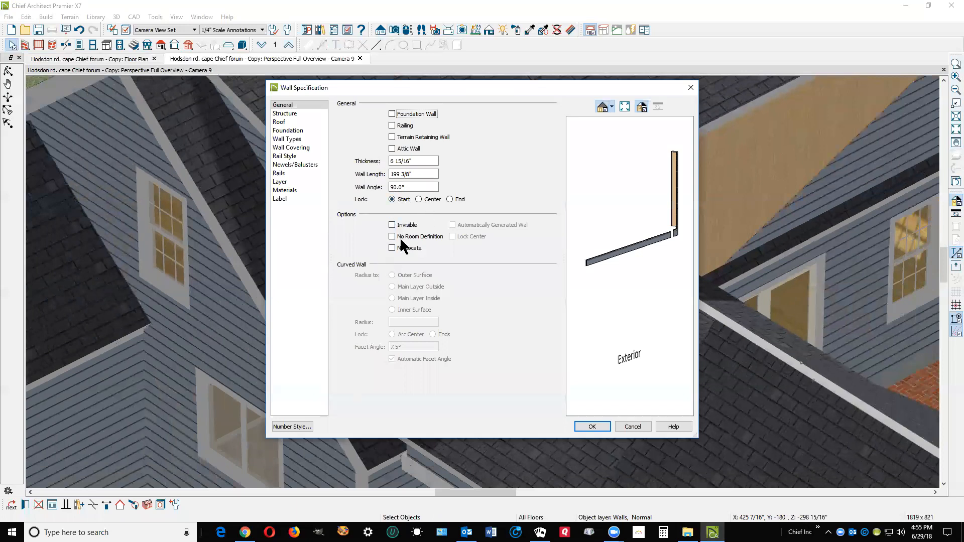
click(398, 236)
click(399, 247)
click(398, 150)
click(592, 427)
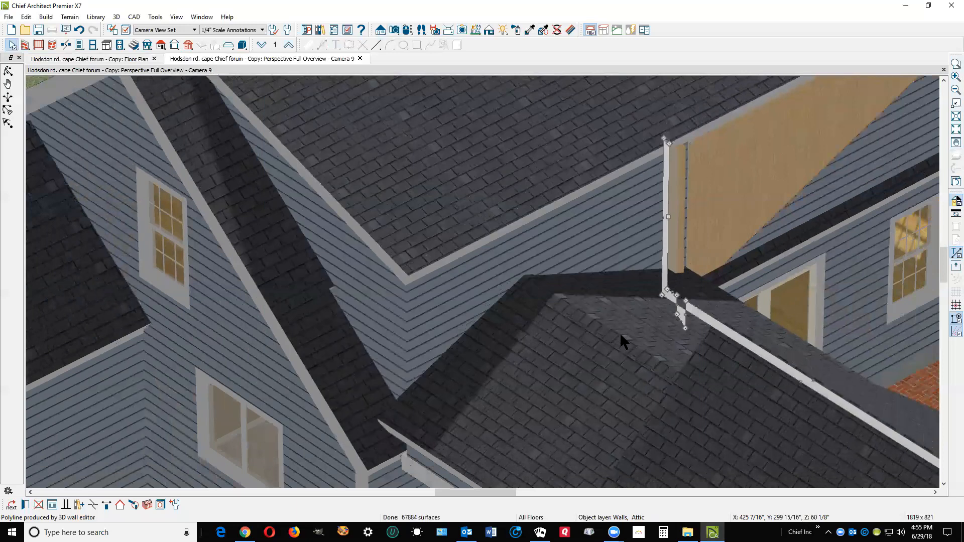
Check the connector wall's structure options and pull its tall end down beneath the connecting roof in 3D
click(24, 505)
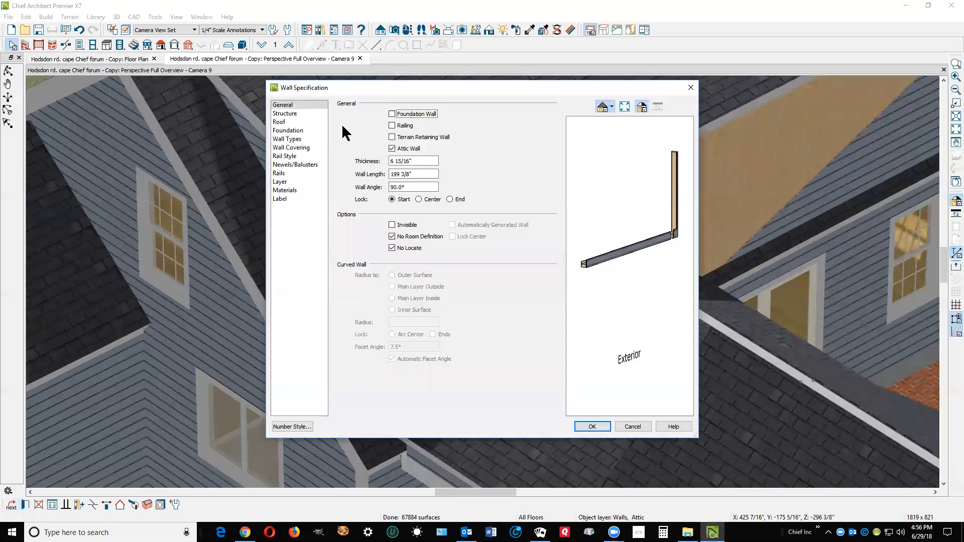
click(295, 114)
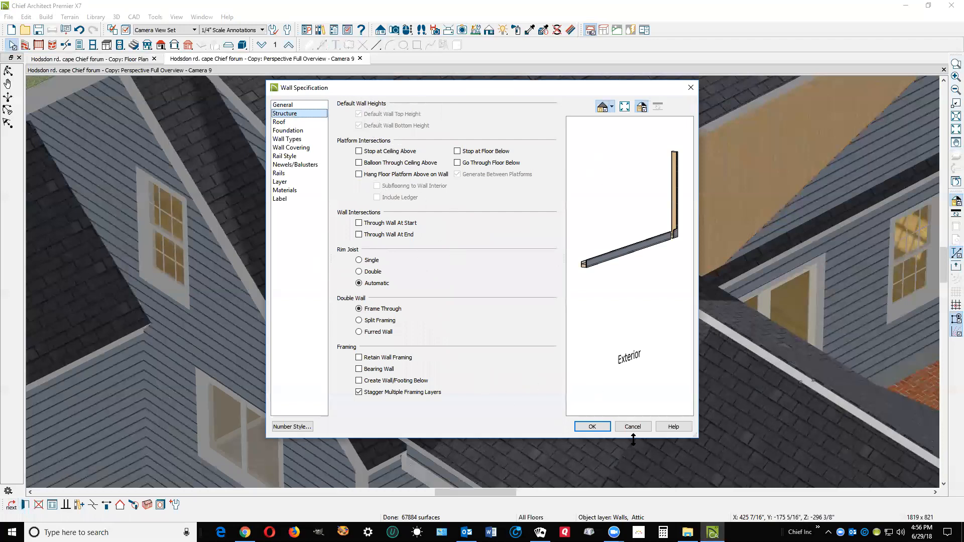
click(629, 422)
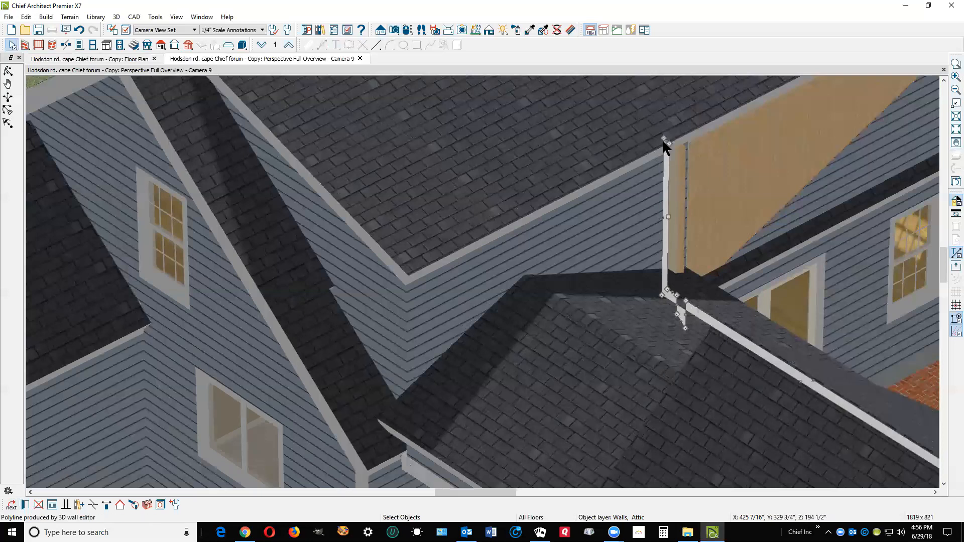
drag(671, 168, 677, 302)
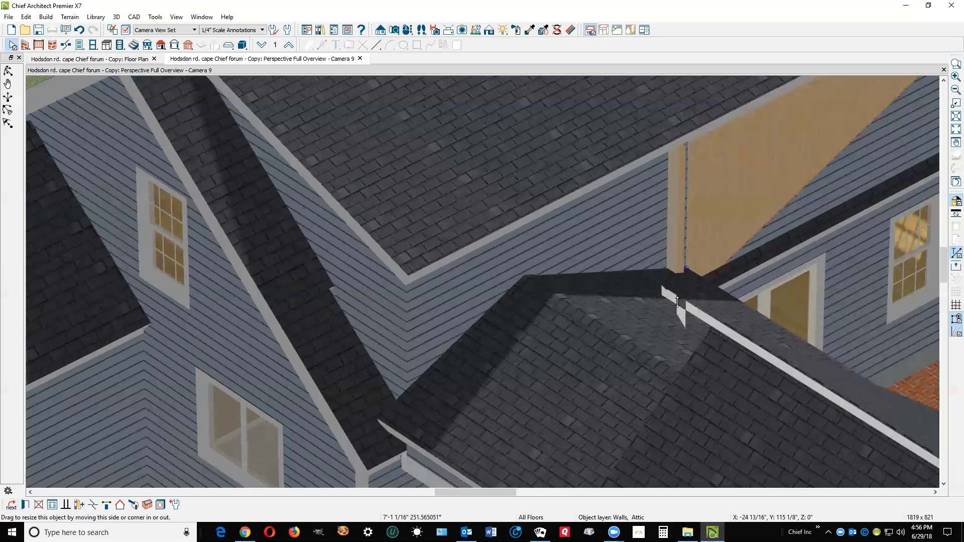
drag(677, 263, 675, 253)
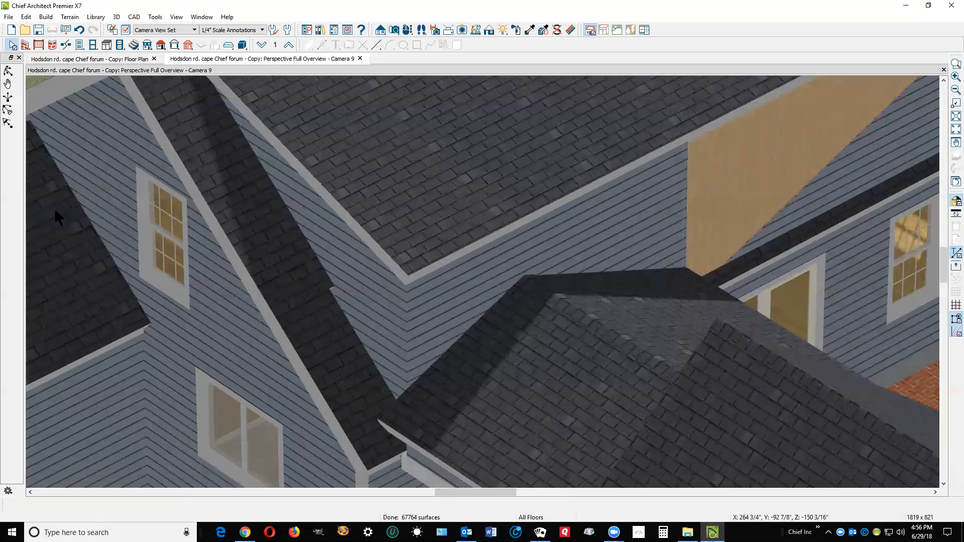
Examine from the opposite side how the rear eave strip meets the connecting roof and the unsided dormer wall area
click(7, 72)
drag(677, 230, 513, 216)
scroll(457, 315, up, 5)
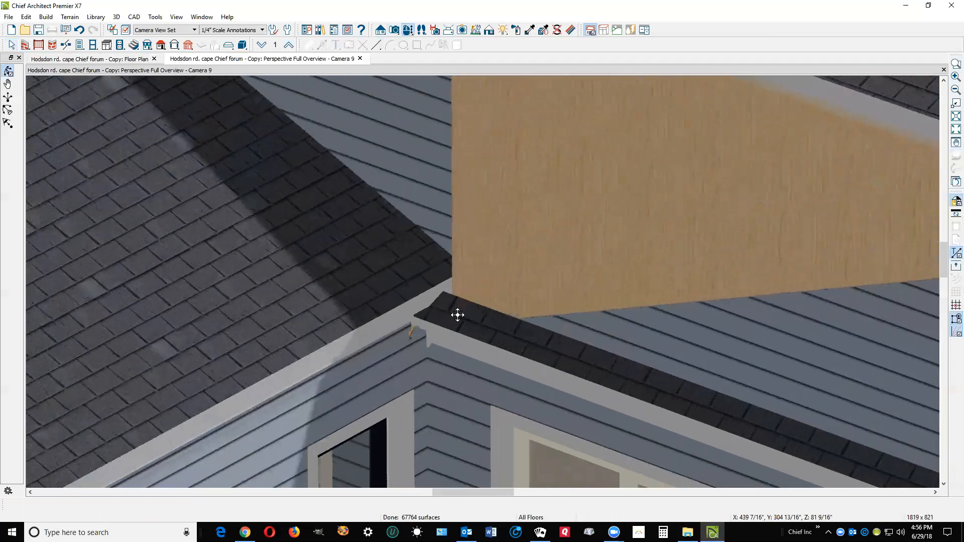
key(space)
click(460, 331)
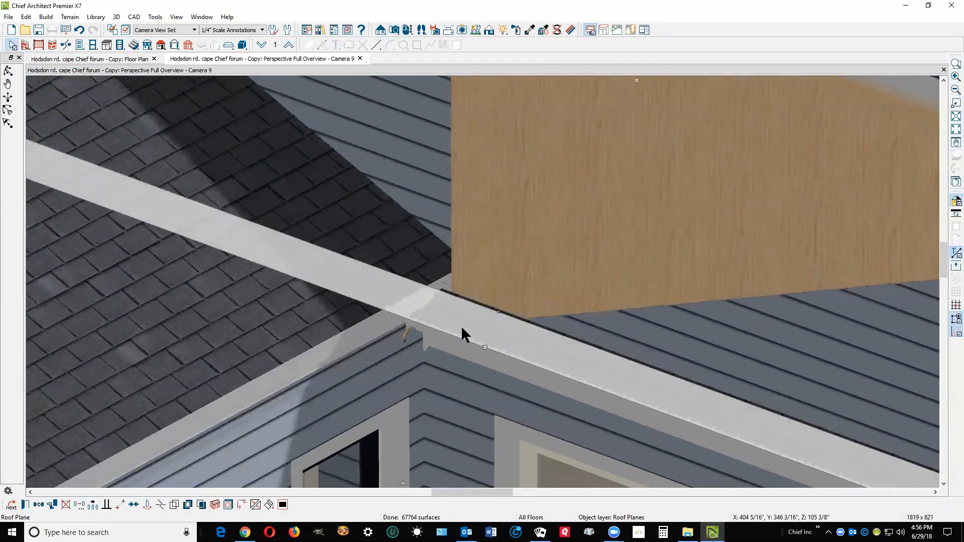
click(480, 305)
click(480, 308)
key(Escape)
scroll(499, 295, down, 2)
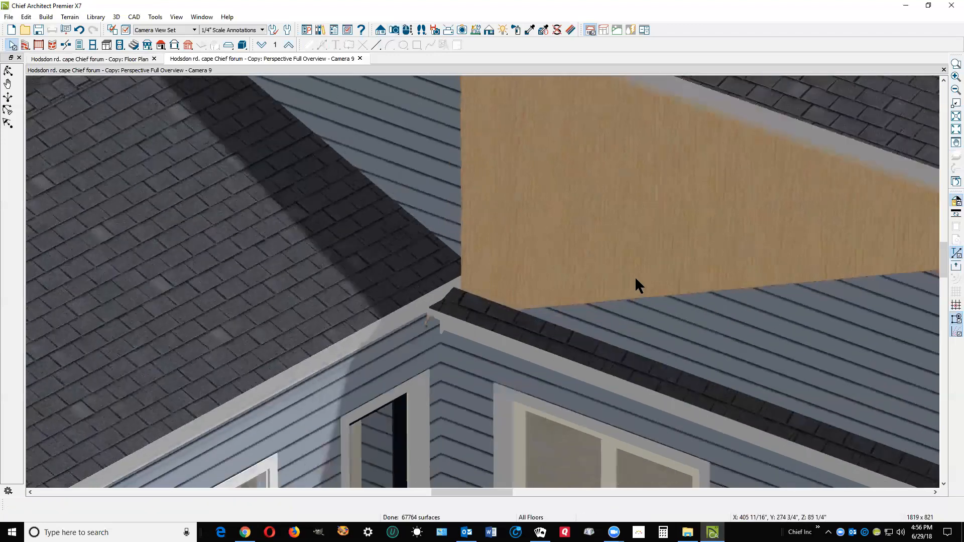
scroll(640, 263, down, 2)
Review the general and structure settings of the attic wall below the unsided dormer wall area
click(646, 242)
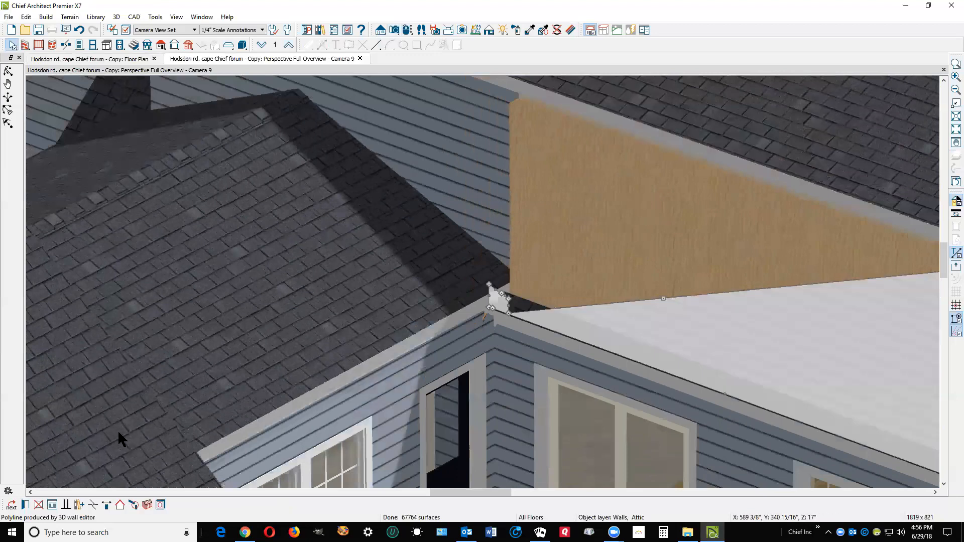
scroll(95, 386, down, 3)
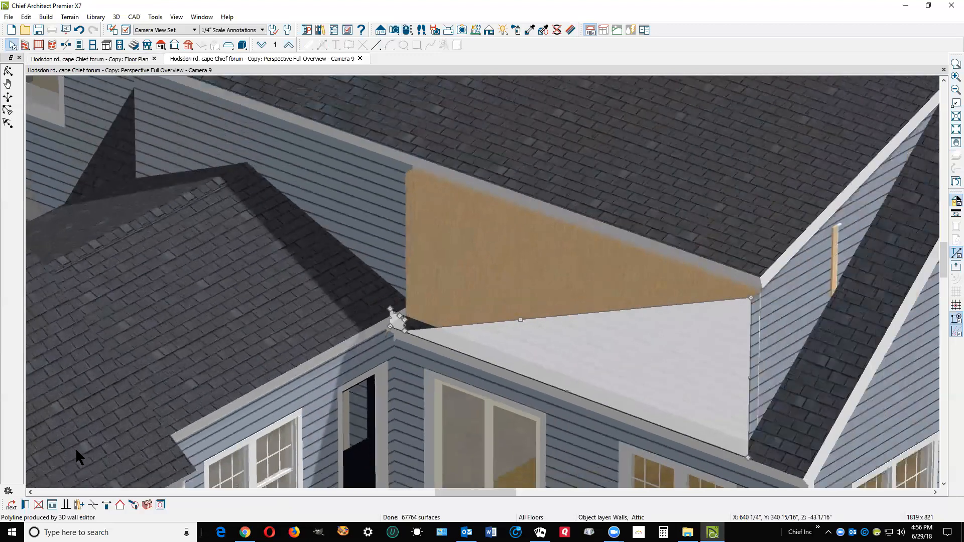
double_click(410, 191)
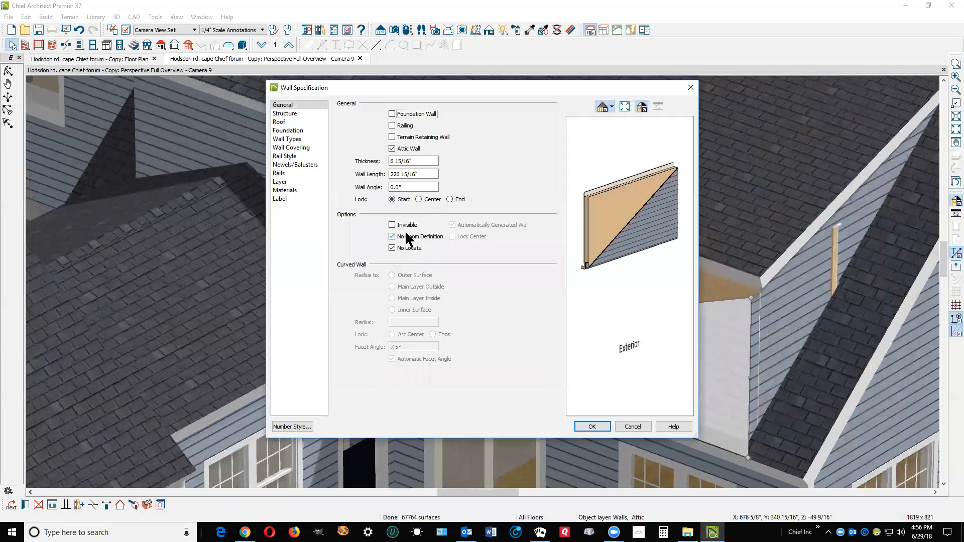
click(291, 114)
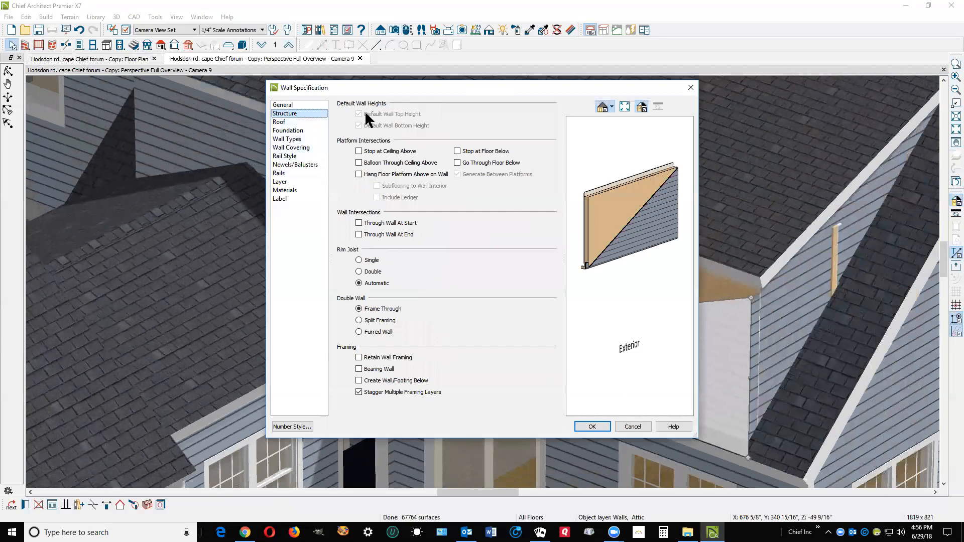
click(283, 105)
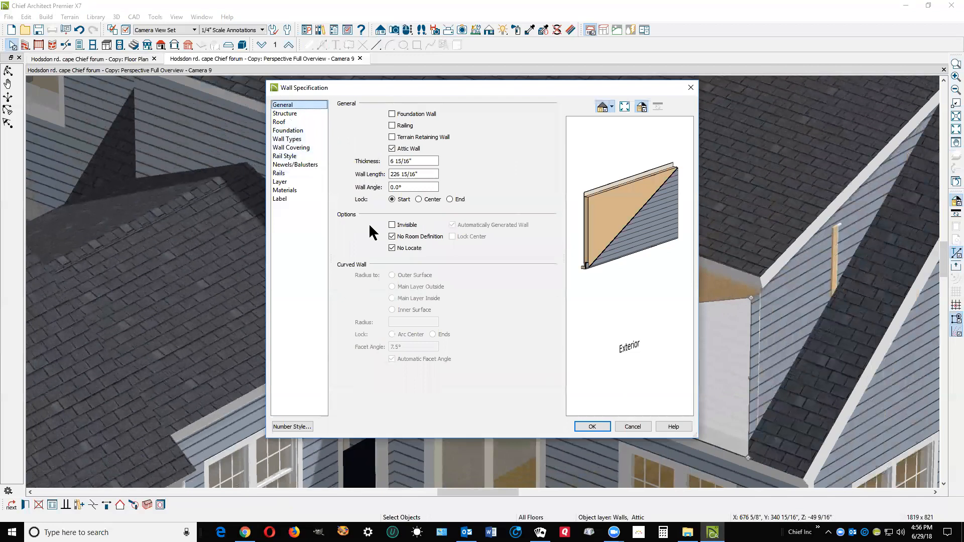
click(637, 425)
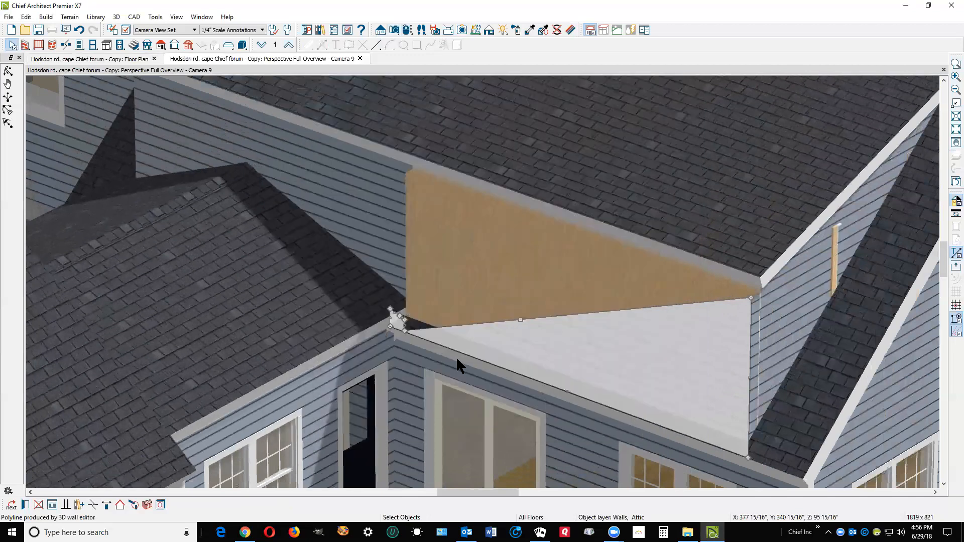
In the floor plan, duplicate the main house's rear roof plane at its current location
click(372, 318)
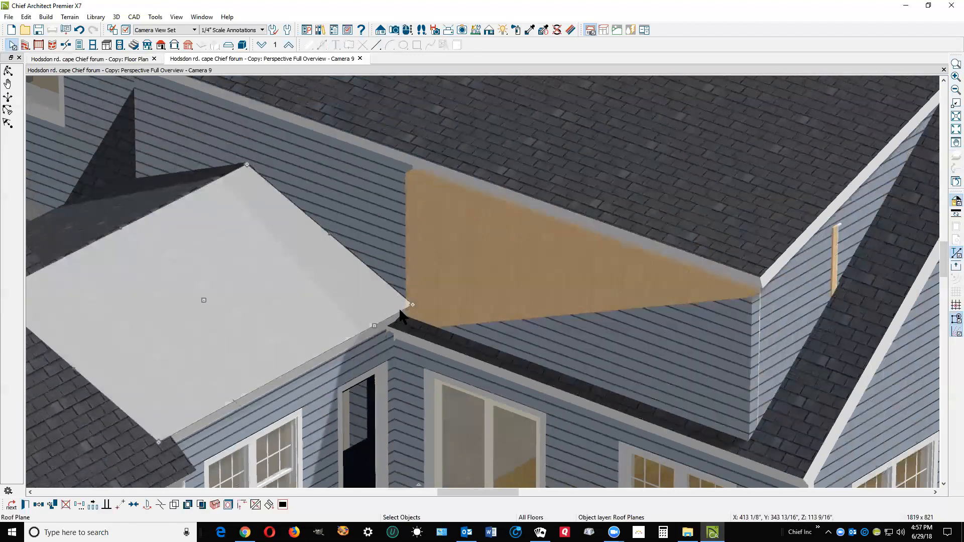
key(Escape)
key(ctrl+Tab)
scroll(502, 326, down, 5)
scroll(465, 286, down, 1)
scroll(452, 328, up, 3)
scroll(462, 207, down, 2)
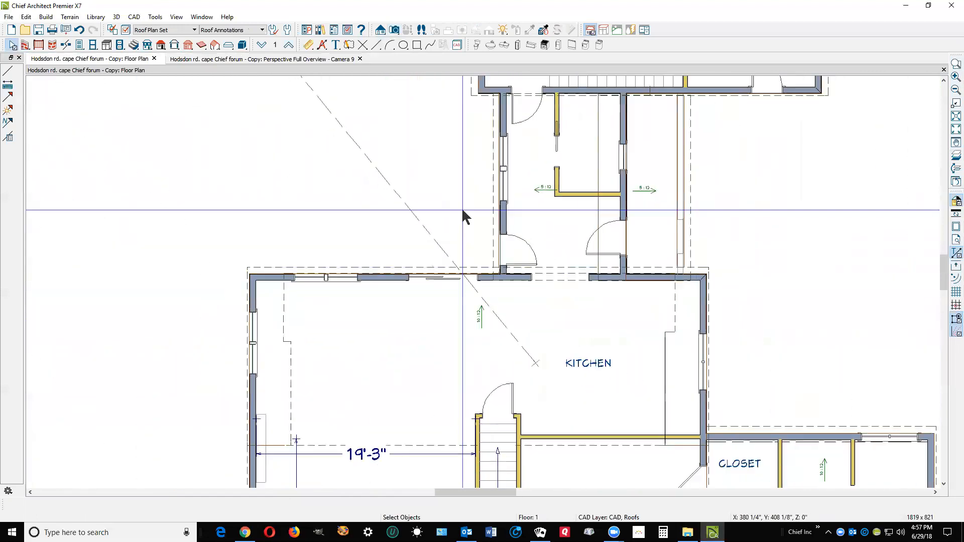
click(336, 276)
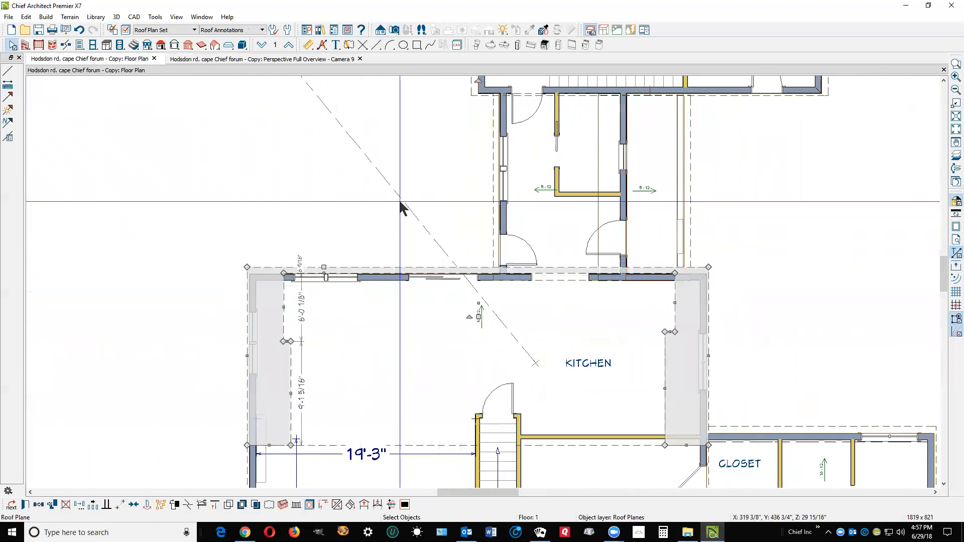
scroll(409, 193, down, 2)
scroll(566, 297, up, 3)
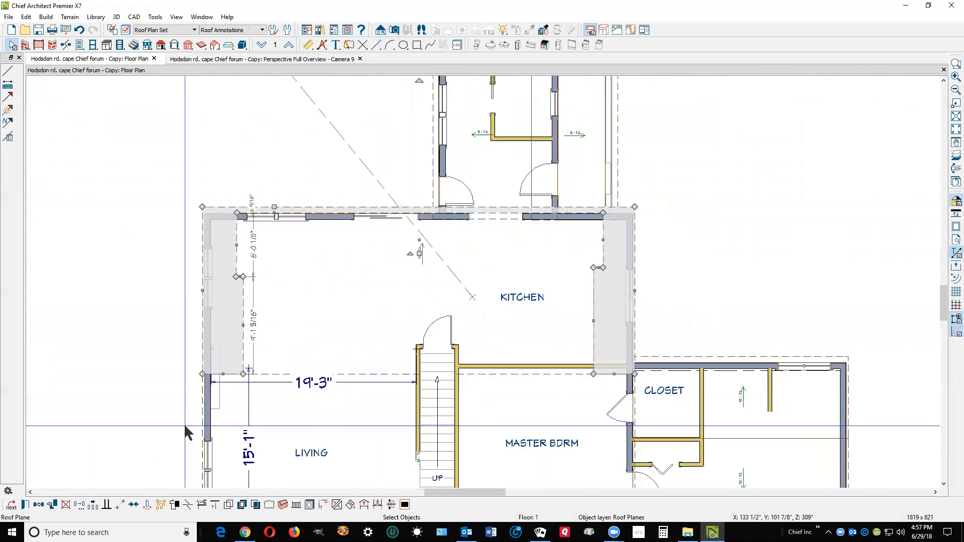
click(53, 505)
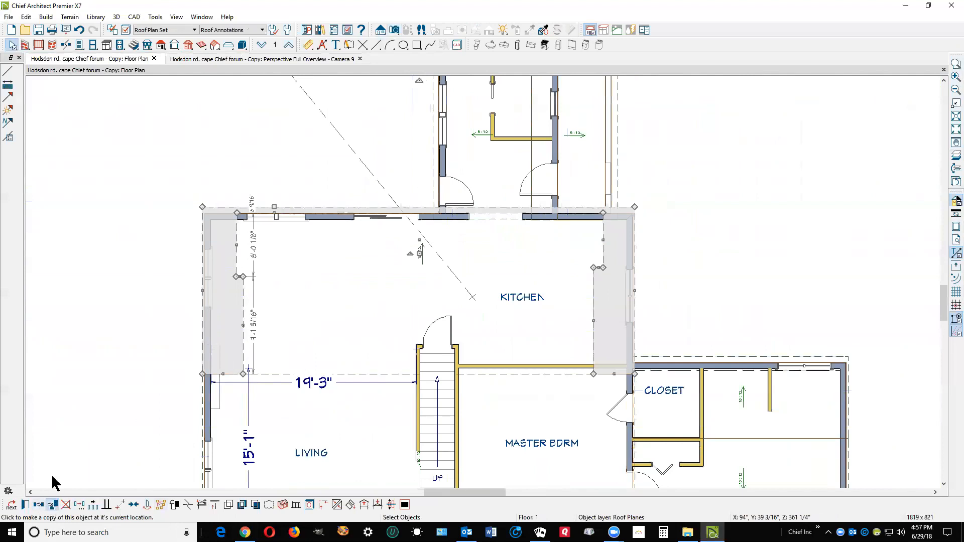
key(Escape)
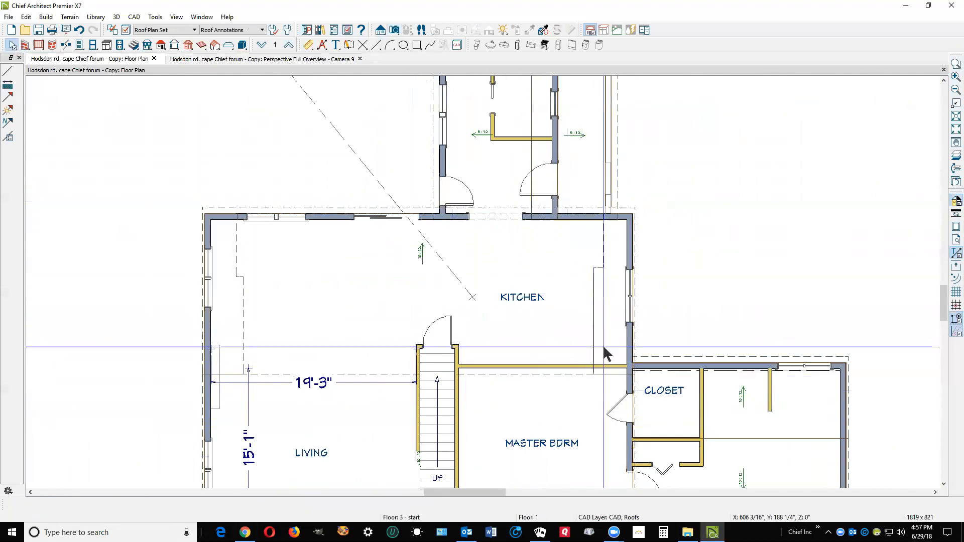
Pull the copied roof plane's kitchen-side leg back to the rear eave strip, first to the cutout's step and on to the rear wall
click(579, 374)
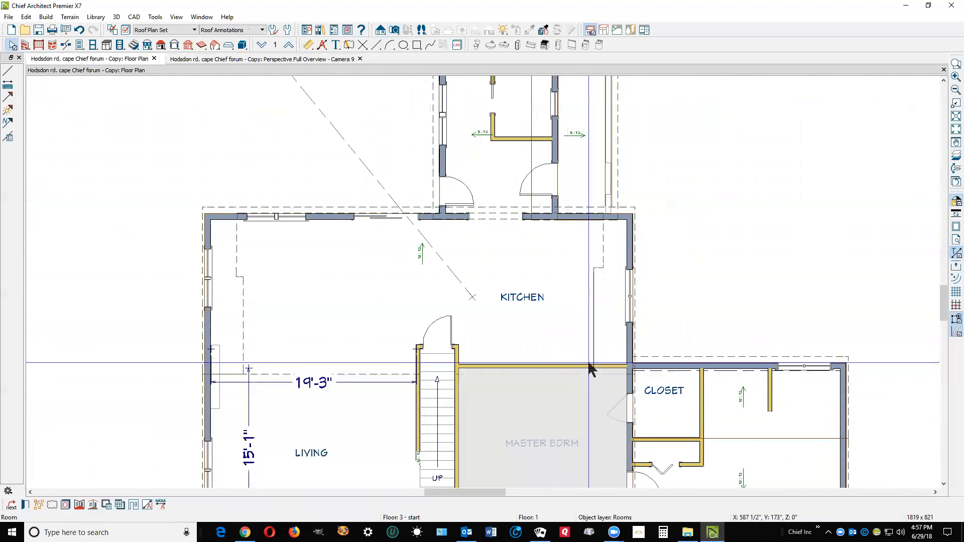
key(Escape)
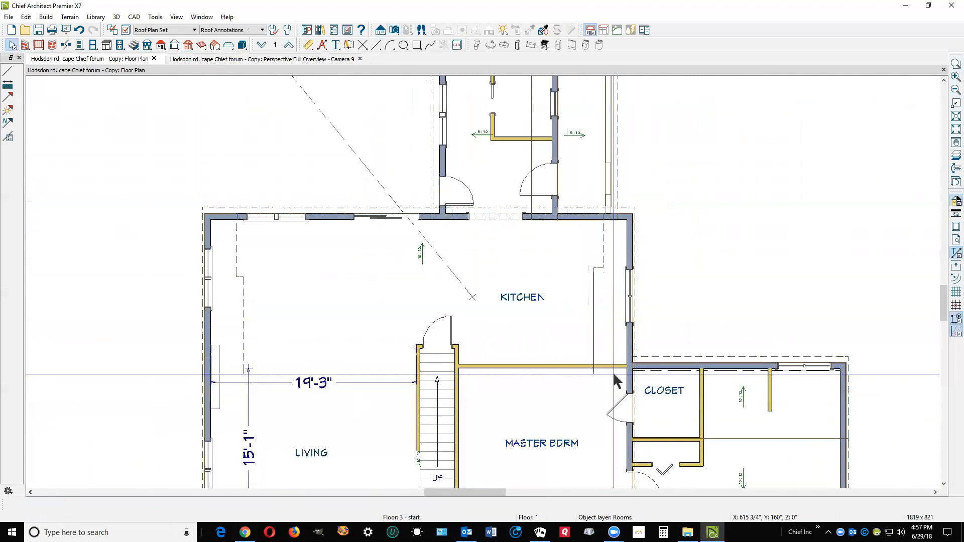
click(629, 207)
mouse_move(621, 375)
mouse_down()
mouse_move(628, 321)
mouse_move(598, 269)
mouse_up()
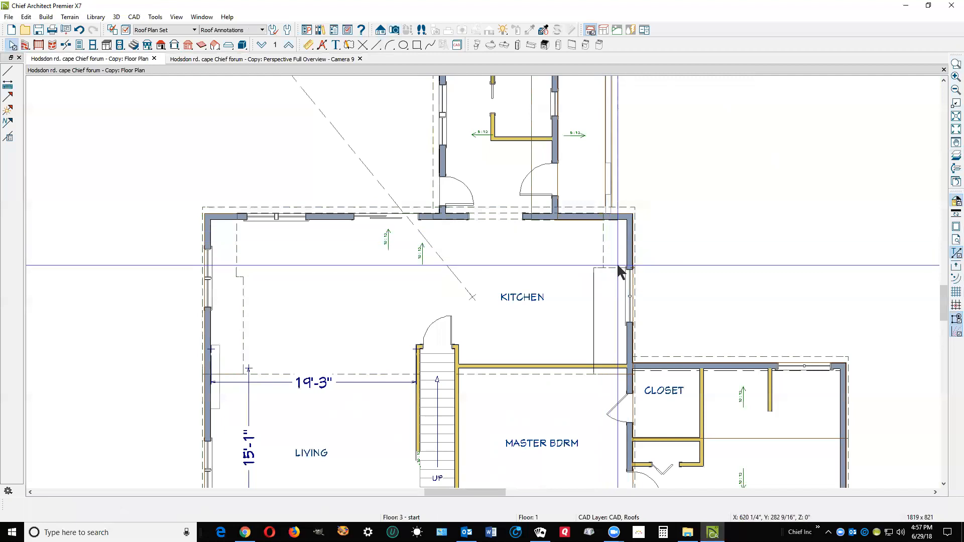
click(621, 272)
drag(618, 266, 612, 214)
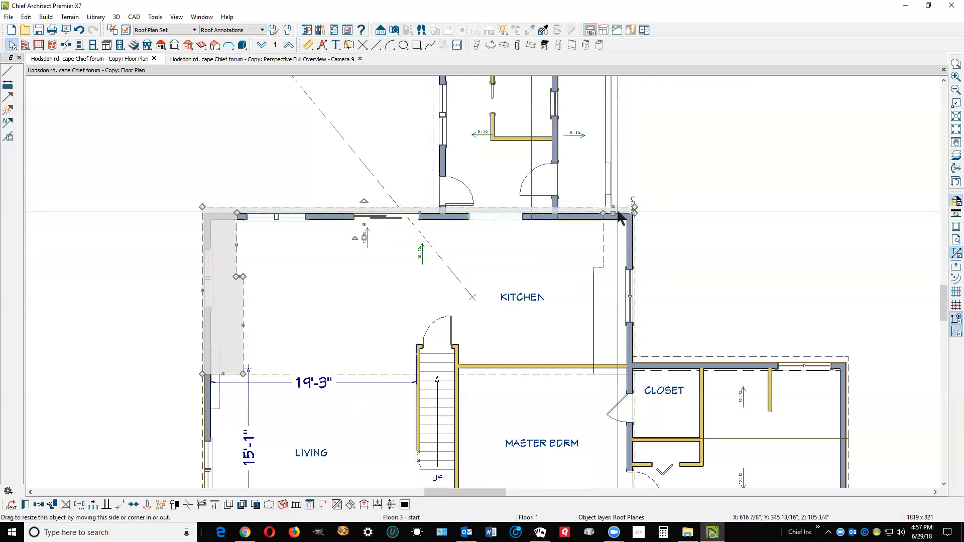
Shorten the copied plane's rear eave strip so it ends at the connector's wall nearest the living room side
scroll(628, 221, up, 5)
scroll(657, 245, up, 1)
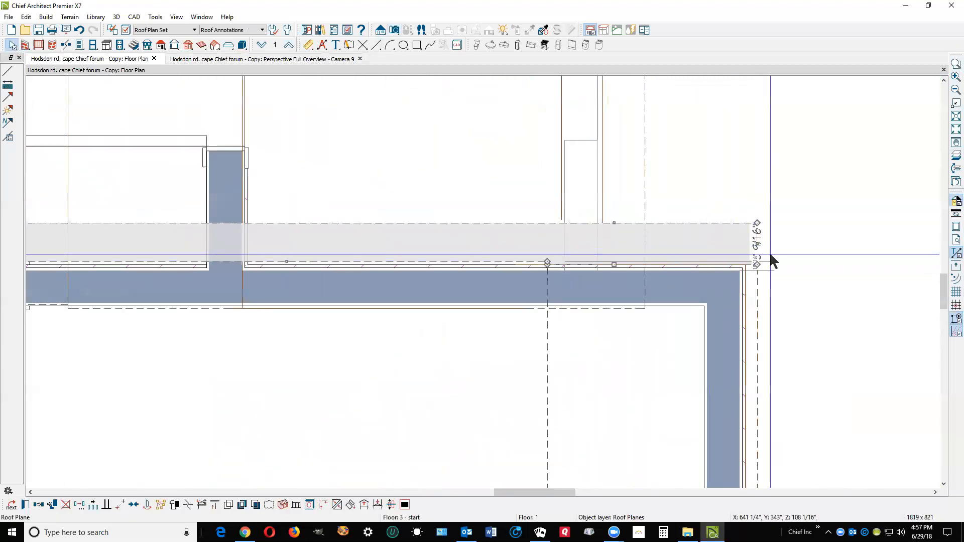
drag(756, 245, 549, 261)
scroll(547, 263, up, 3)
scroll(550, 270, up, 1)
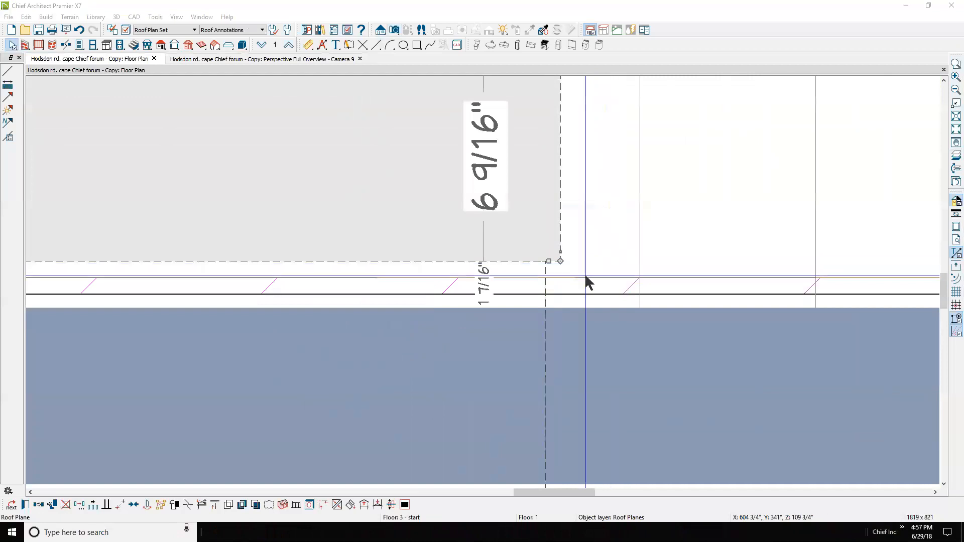
scroll(575, 272, down, 2)
scroll(594, 274, down, 2)
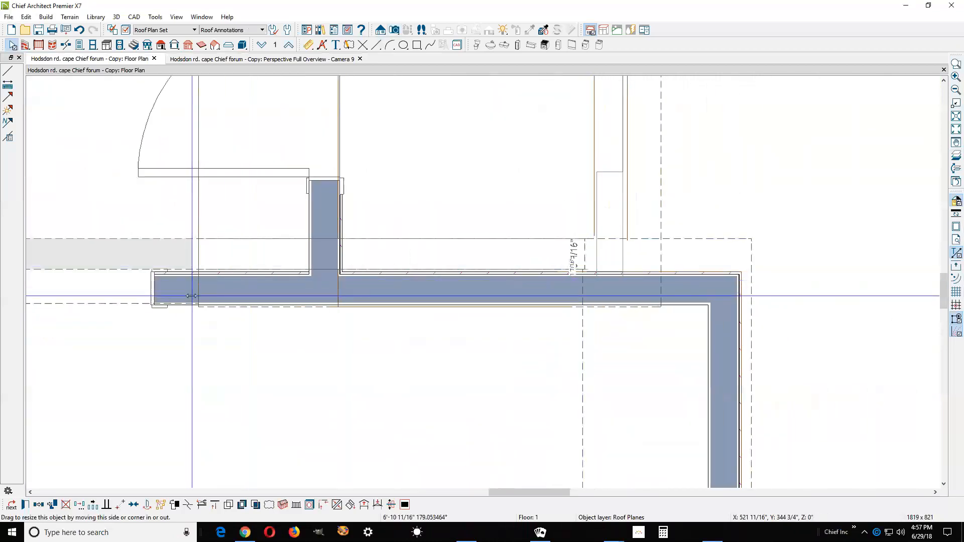
scroll(467, 263, down, 1)
scroll(467, 263, down, 2)
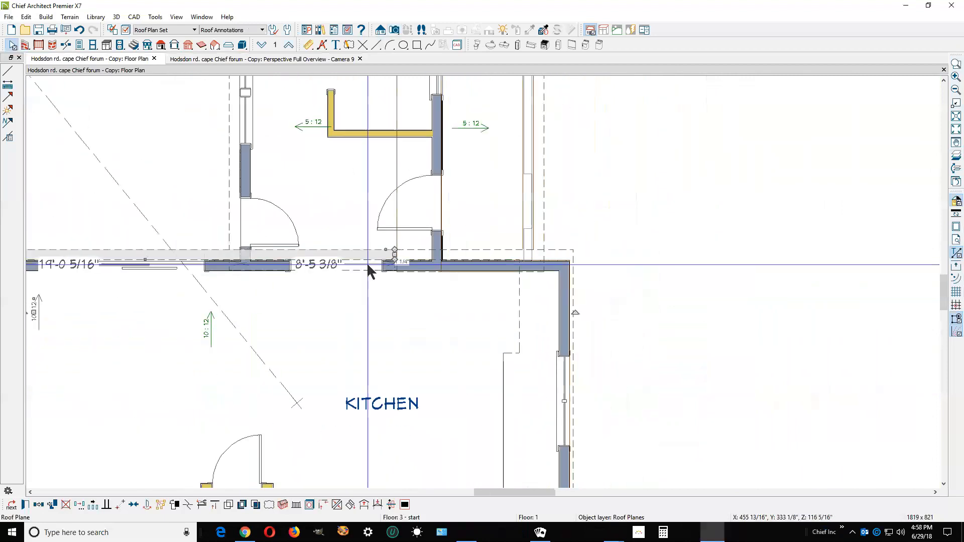
scroll(303, 257, up, 2)
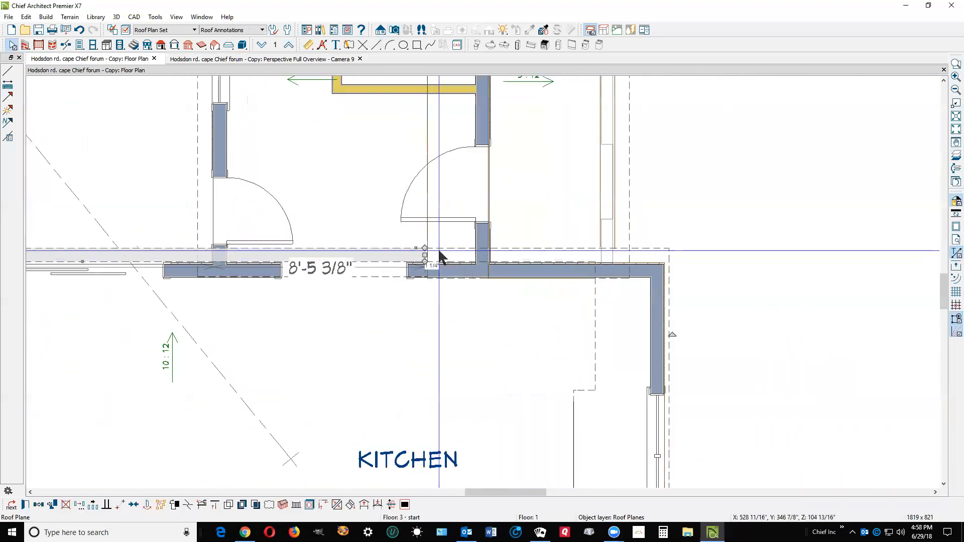
drag(424, 255, 209, 293)
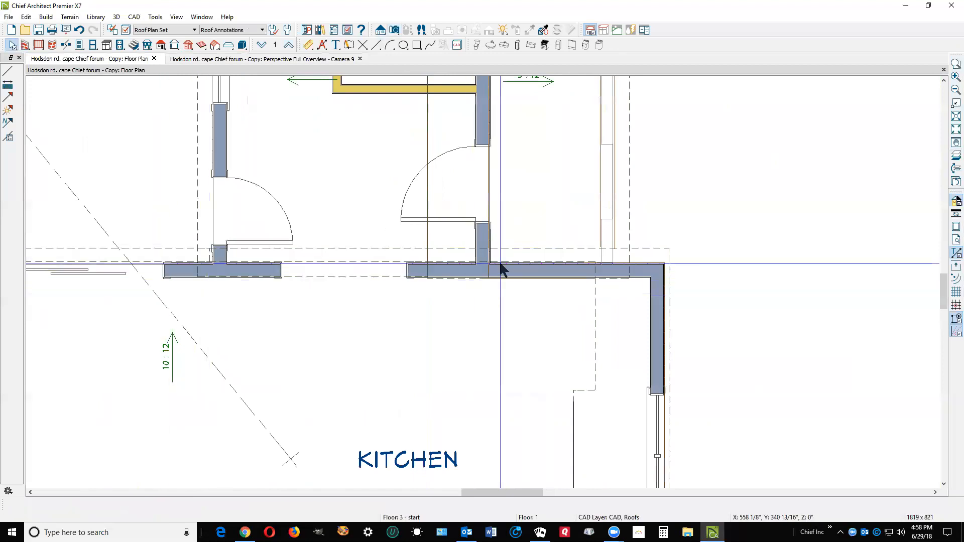
Select the original rear roof plane and pull the ridge-side edge of its living-room-side leg back to the cutout's step
click(526, 247)
scroll(601, 212, down, 3)
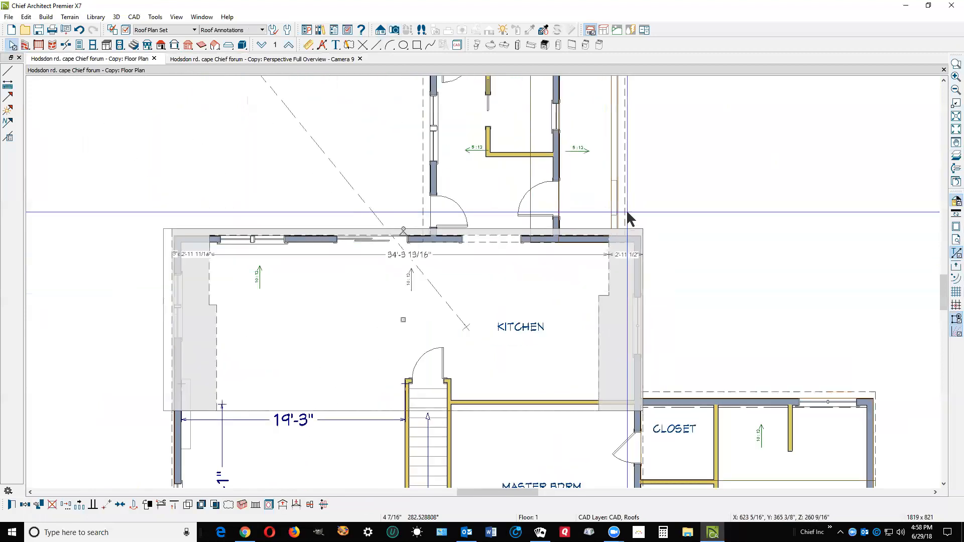
scroll(327, 338, up, 3)
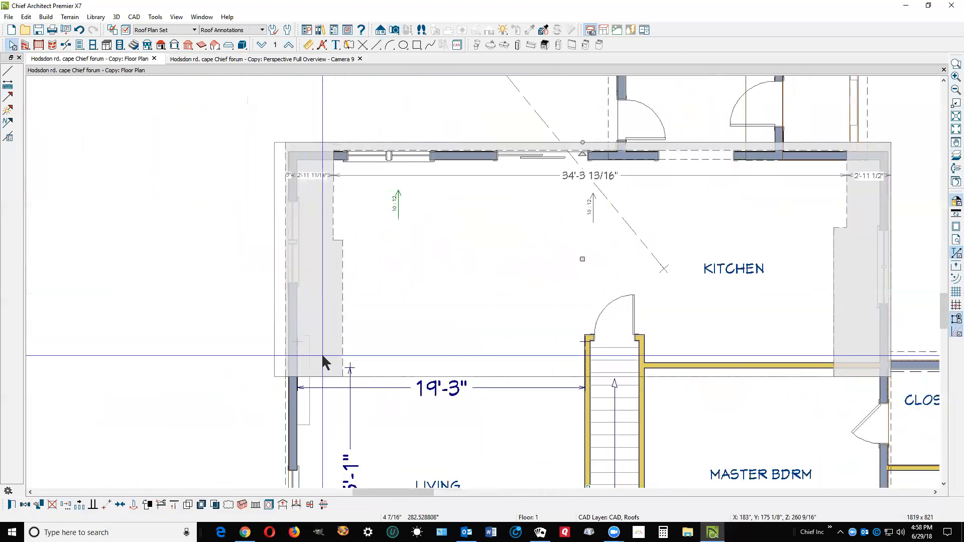
click(320, 373)
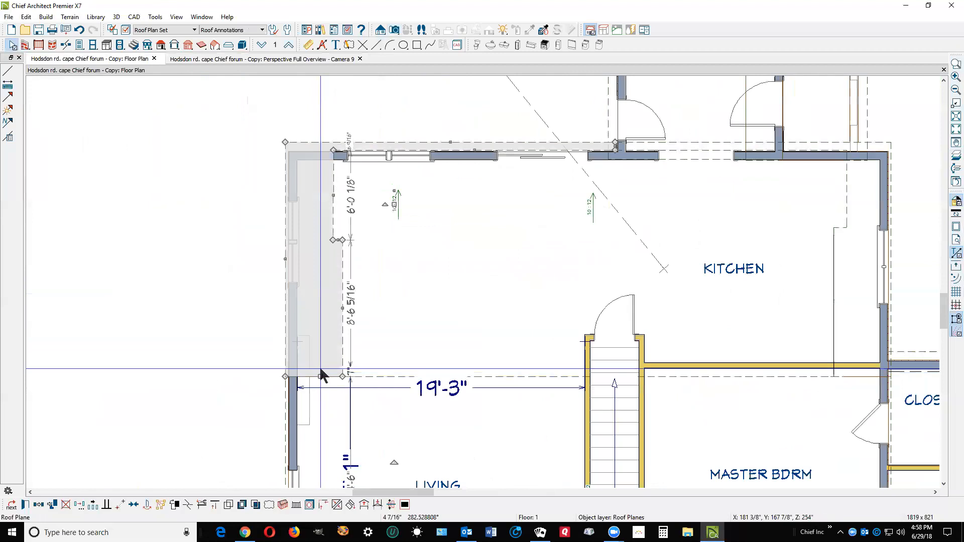
scroll(303, 313, down, 1)
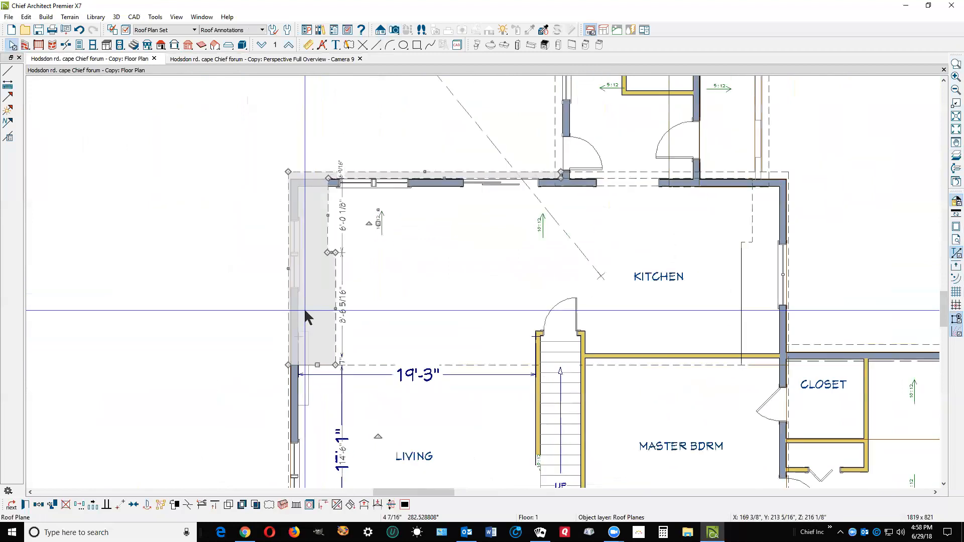
click(303, 306)
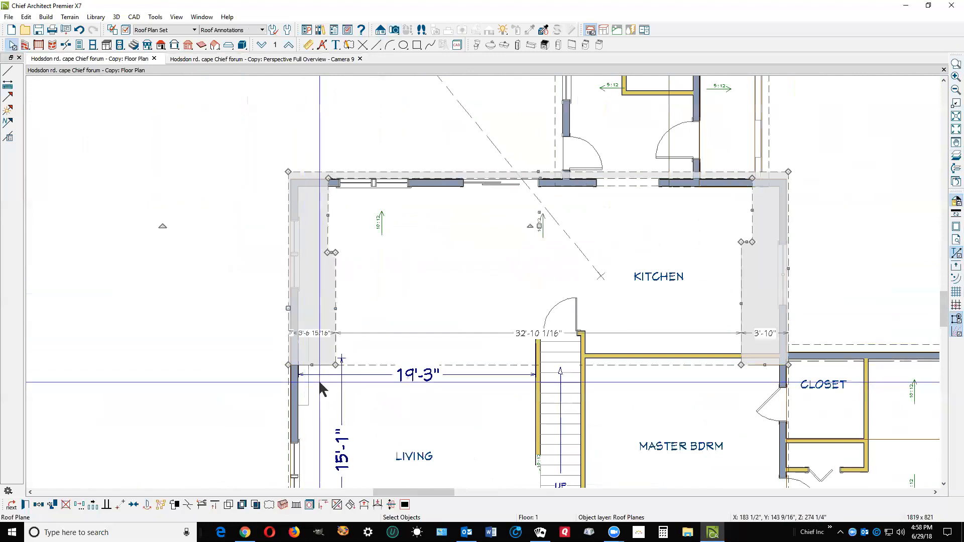
drag(311, 365, 336, 255)
scroll(312, 224, up, 3)
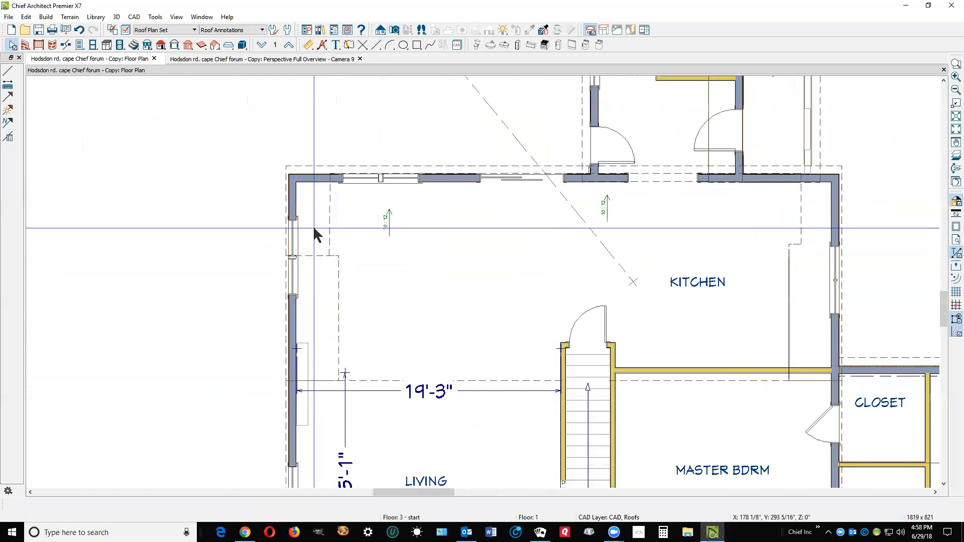
Pull the rest of the original plane's living-room-side leg back to the rear eave strip
click(336, 240)
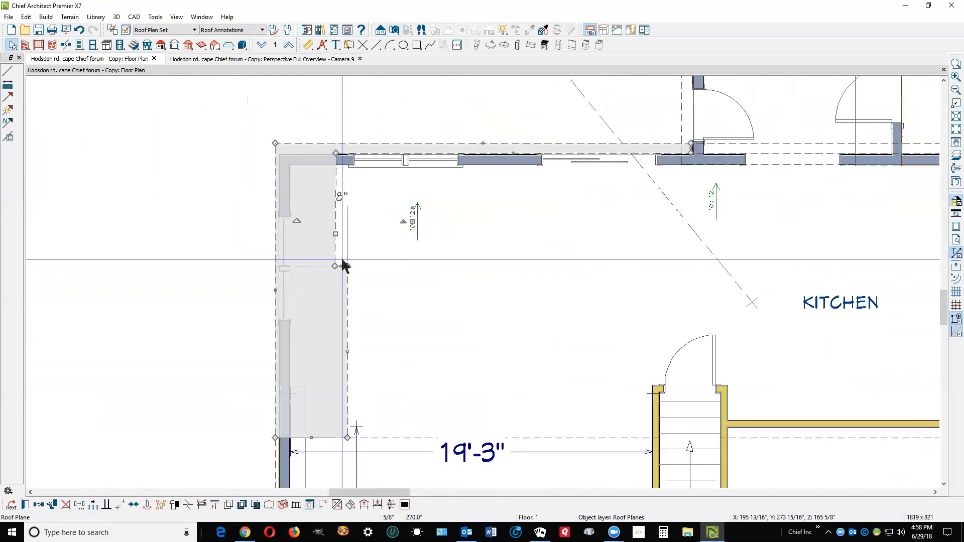
scroll(338, 265, down, 1)
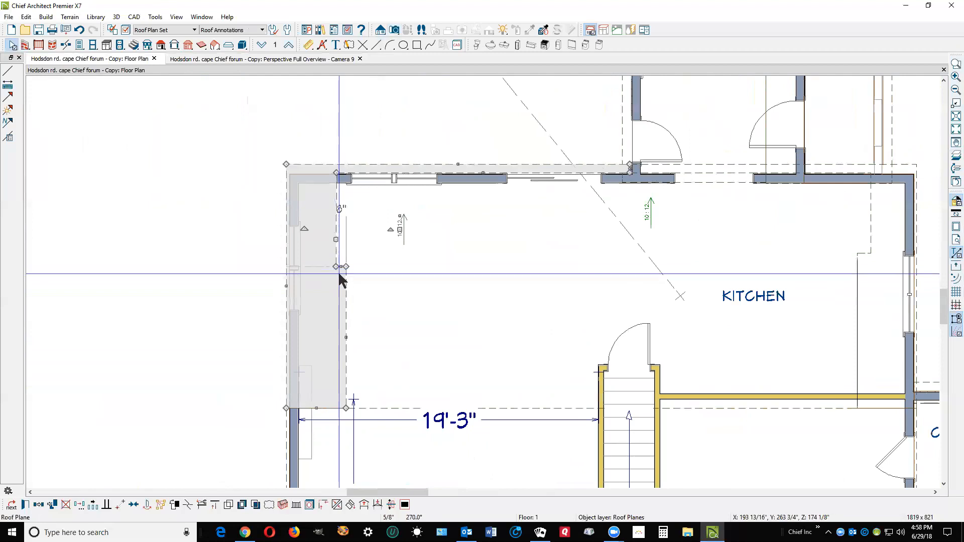
click(340, 274)
drag(312, 268, 340, 170)
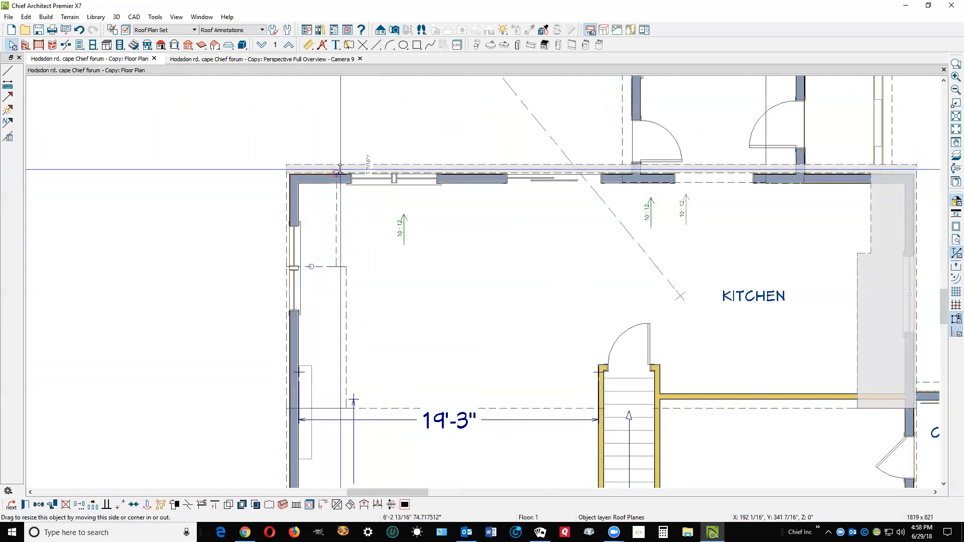
scroll(330, 146, up, 2)
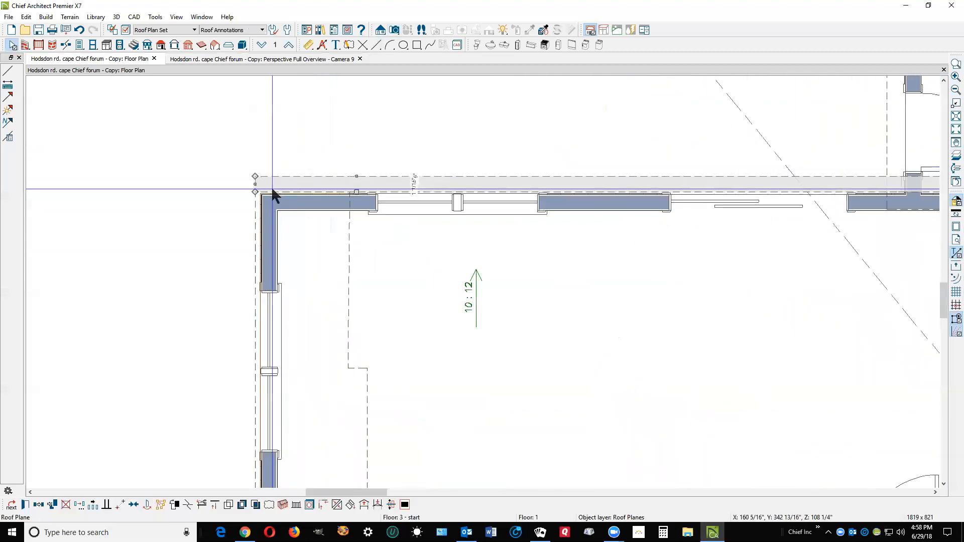
Shorten the original plane's rear eave strip past the connector so it ends at the connector's kitchen-side wall
drag(252, 186, 712, 241)
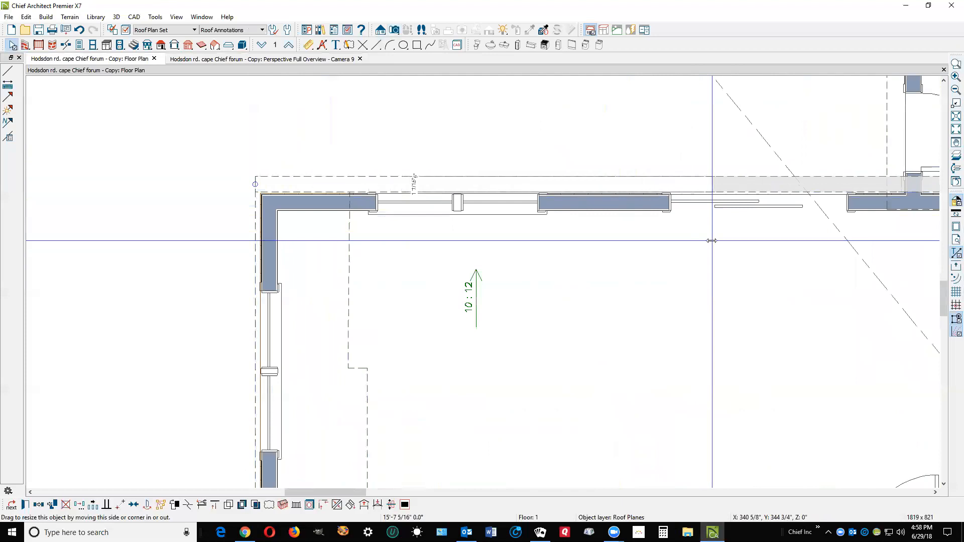
scroll(432, 165, down, 3)
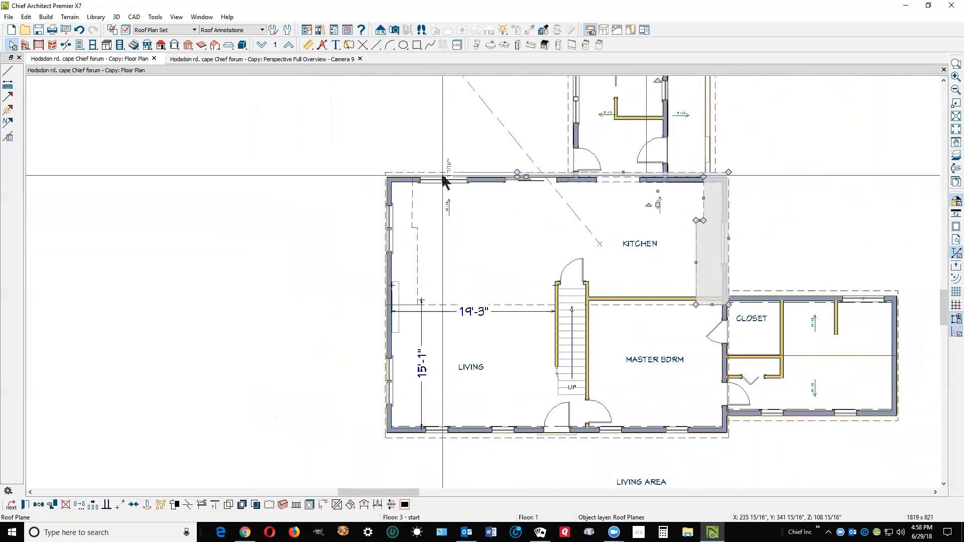
scroll(613, 187, up, 3)
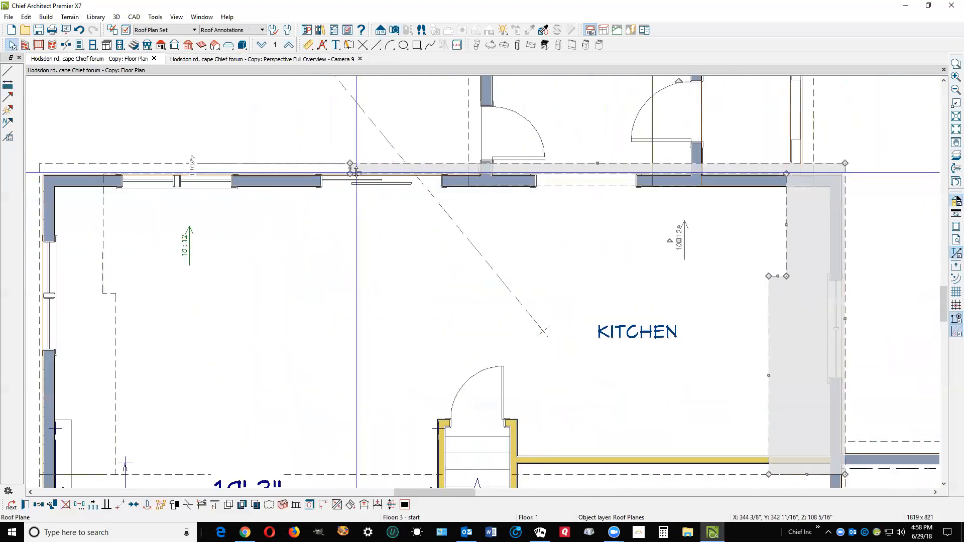
drag(354, 174, 703, 221)
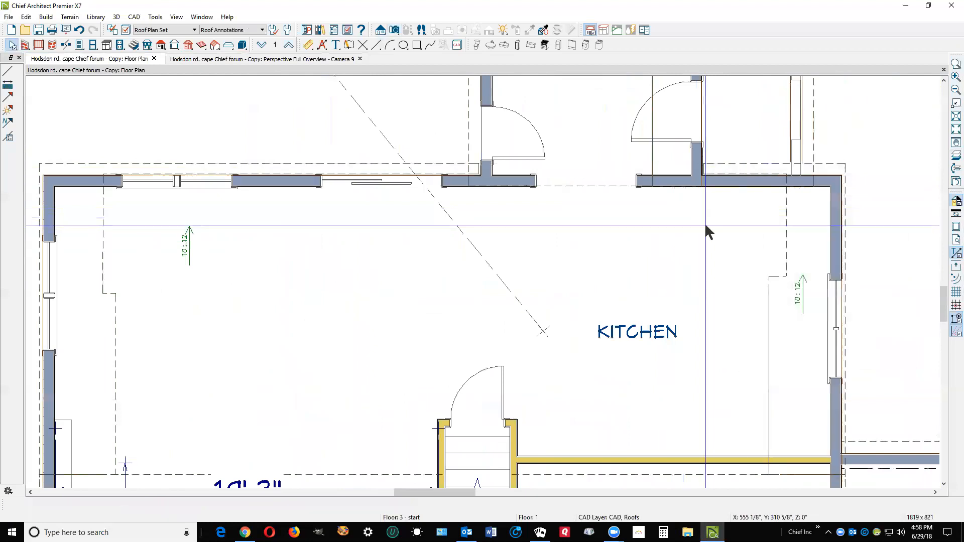
Examine the rear eave in 3D, check the general settings of the exposed wall sliver beside the shed dormer, and return to the floor plan
key(ctrl+Tab)
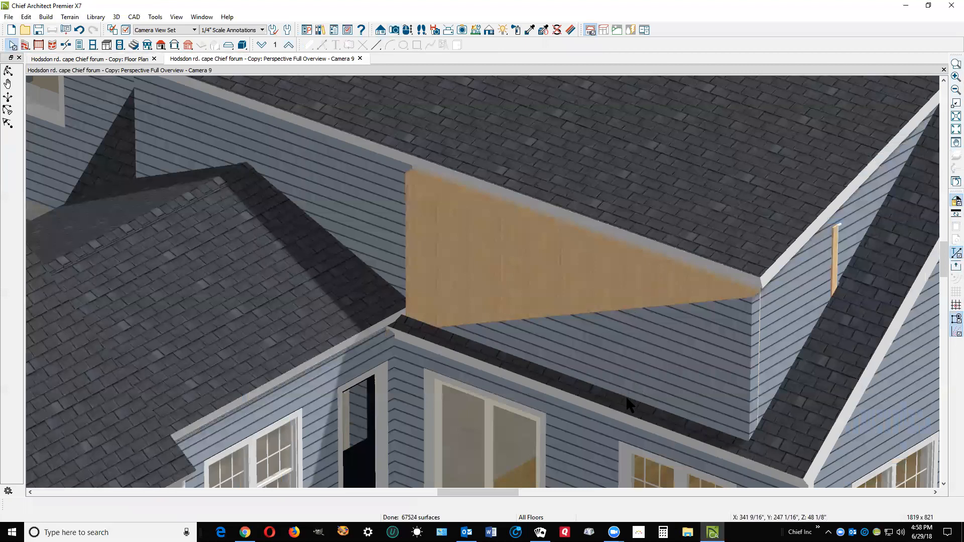
click(833, 274)
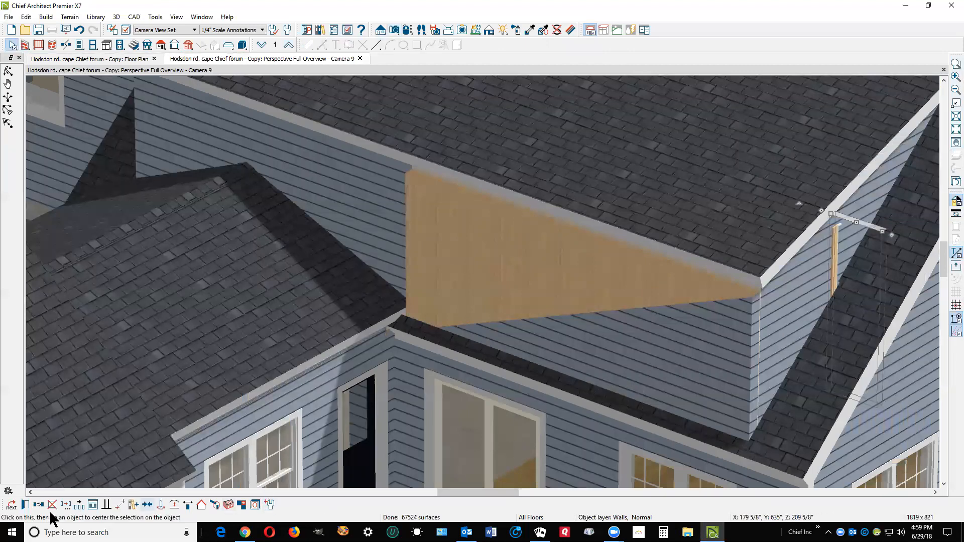
click(26, 504)
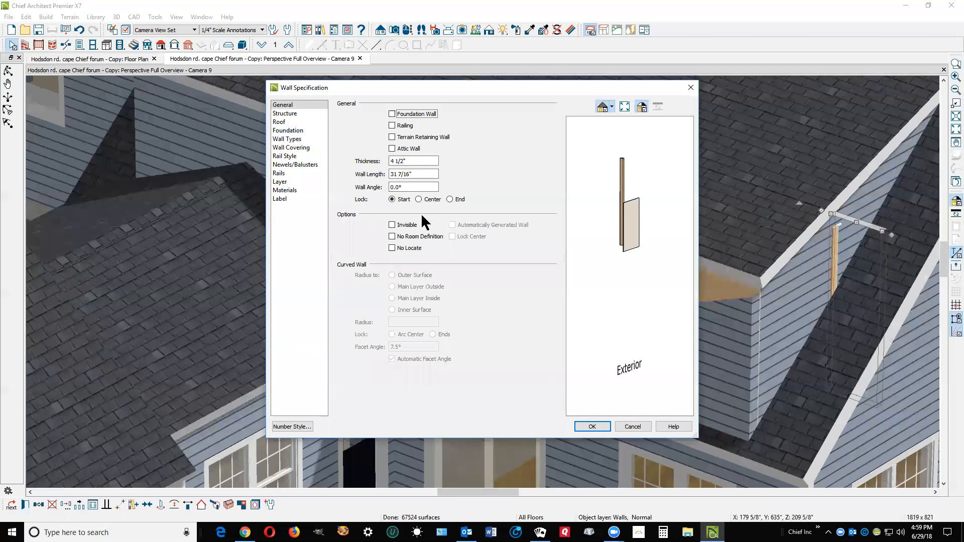
click(626, 426)
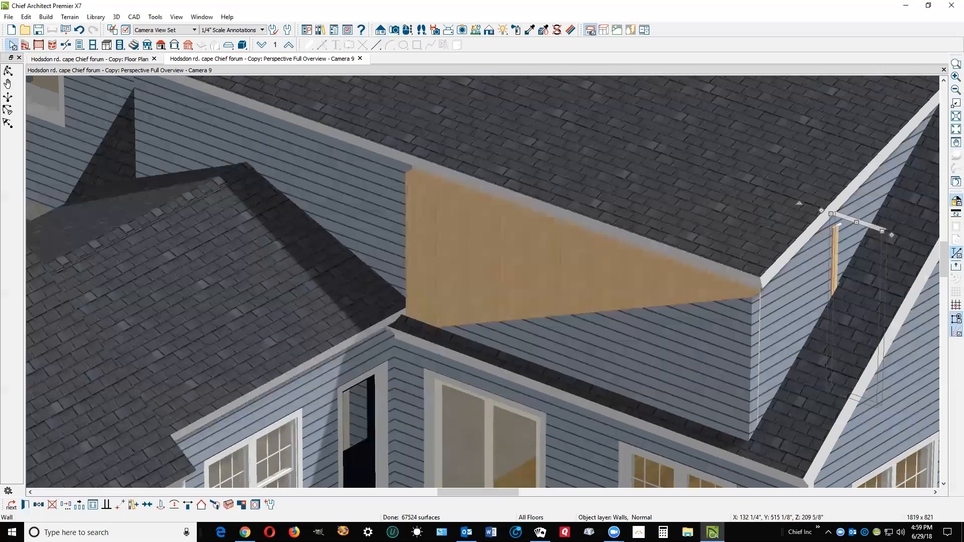
key(ctrl+Tab)
scroll(547, 223, down, 5)
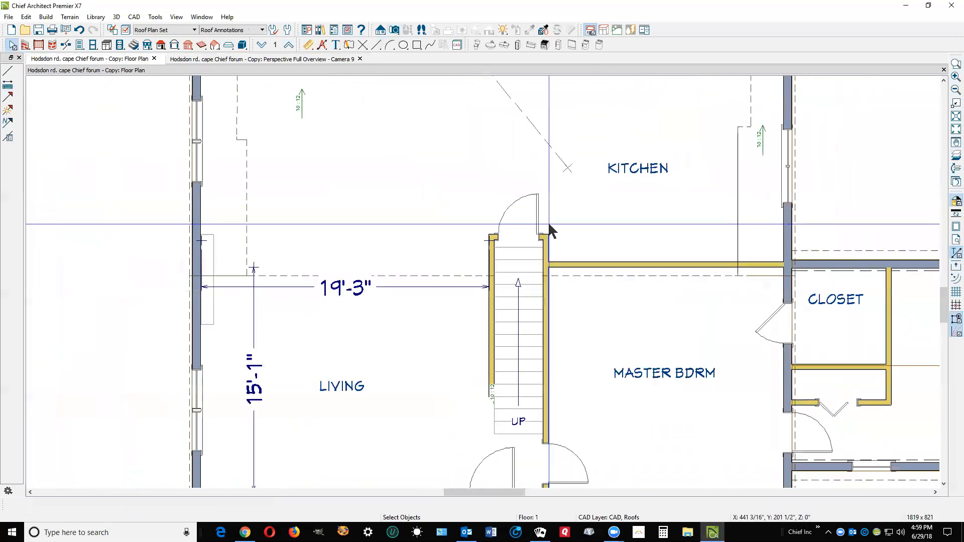
On floor 2, make the short interior wall beside the shed dormer's living-room-side wall invisible
scroll(319, 286, down, 3)
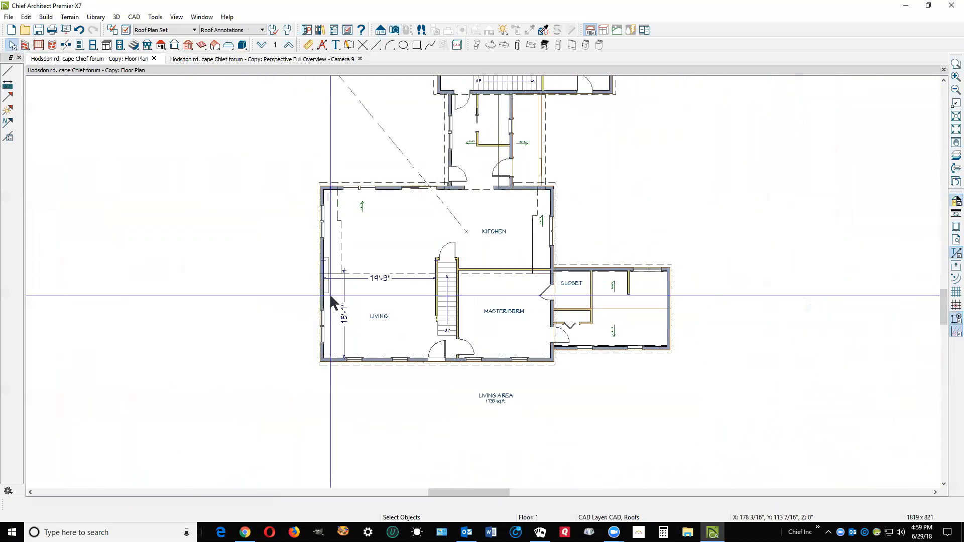
scroll(365, 112, up, 4)
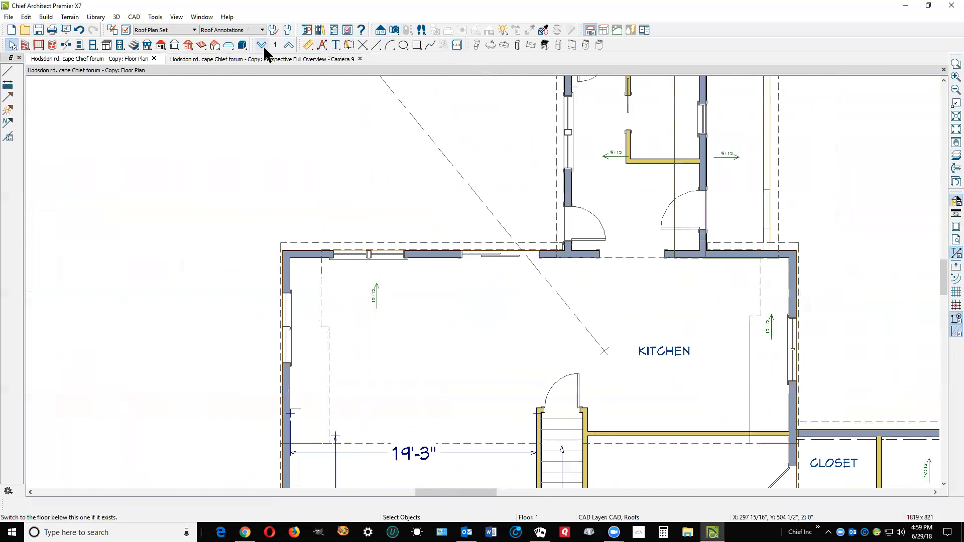
click(293, 44)
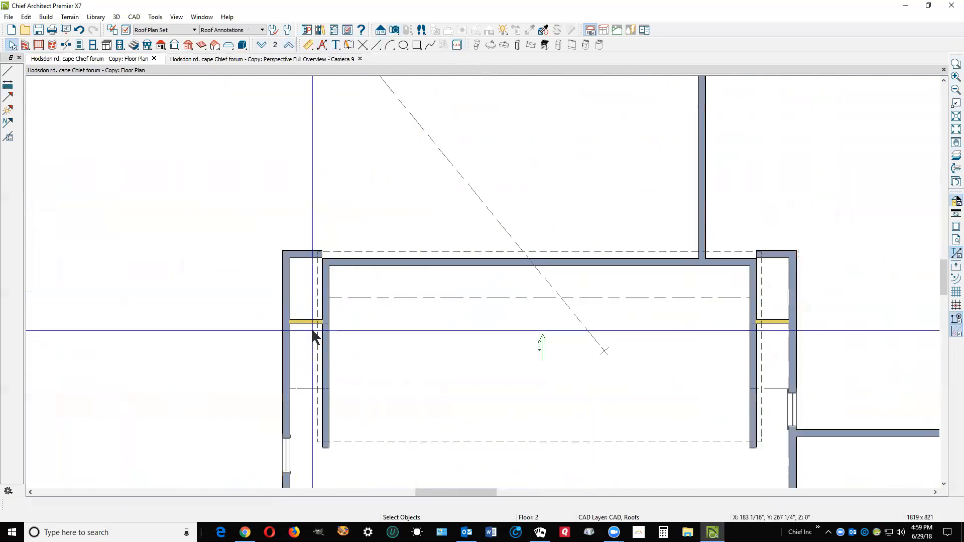
scroll(299, 325, up, 2)
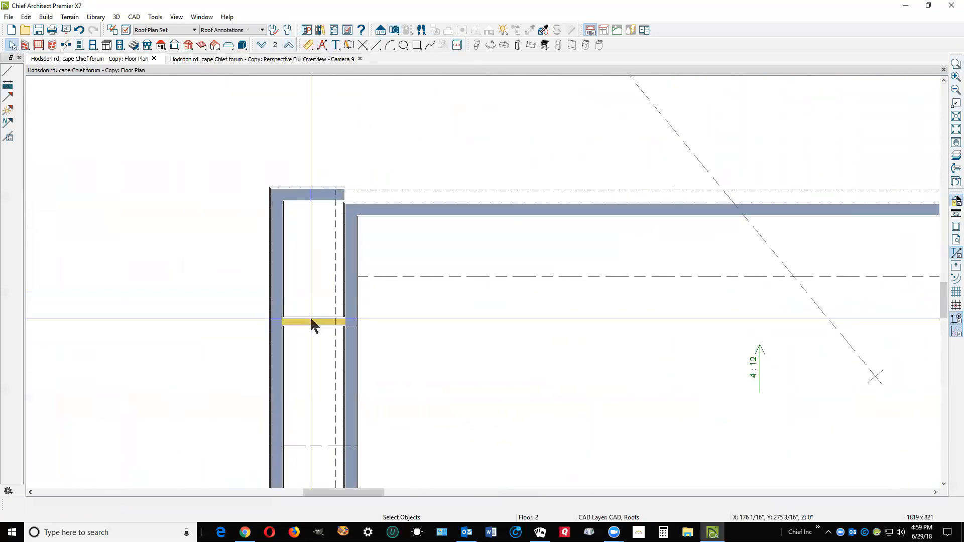
right_click(312, 317)
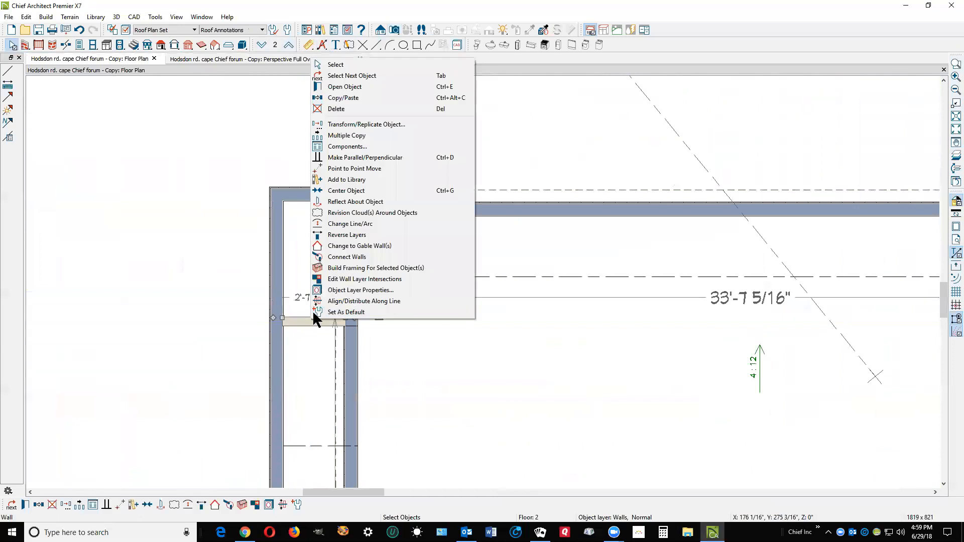
click(362, 86)
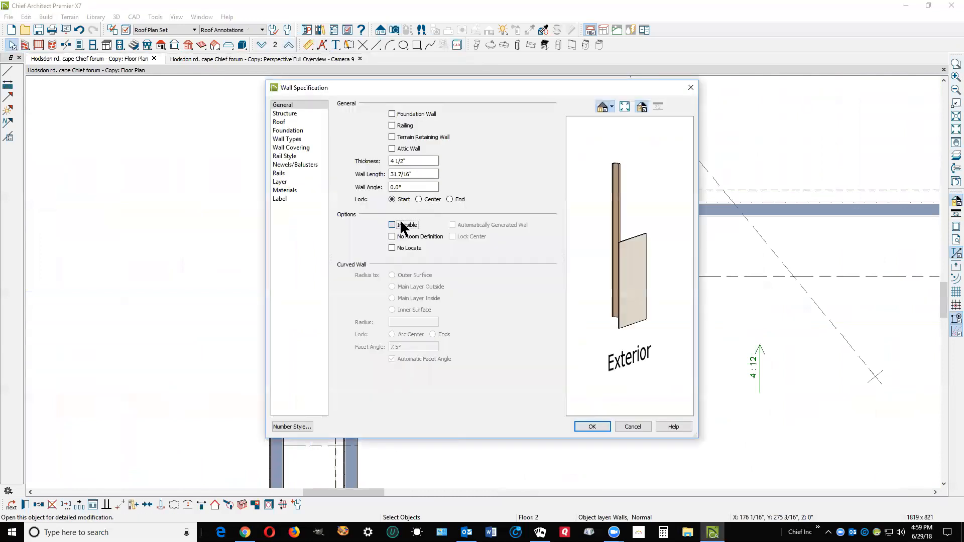
click(401, 225)
click(600, 428)
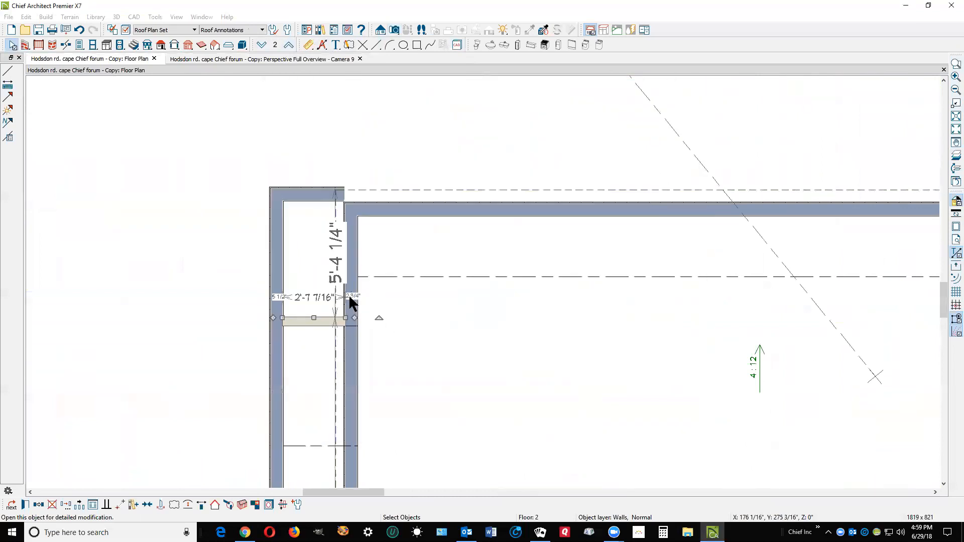
In the 3D overview, make the attic wall covering the lower part of the dormer's rear wall invisible, accepting that it is retained
key(ctrl+Tab)
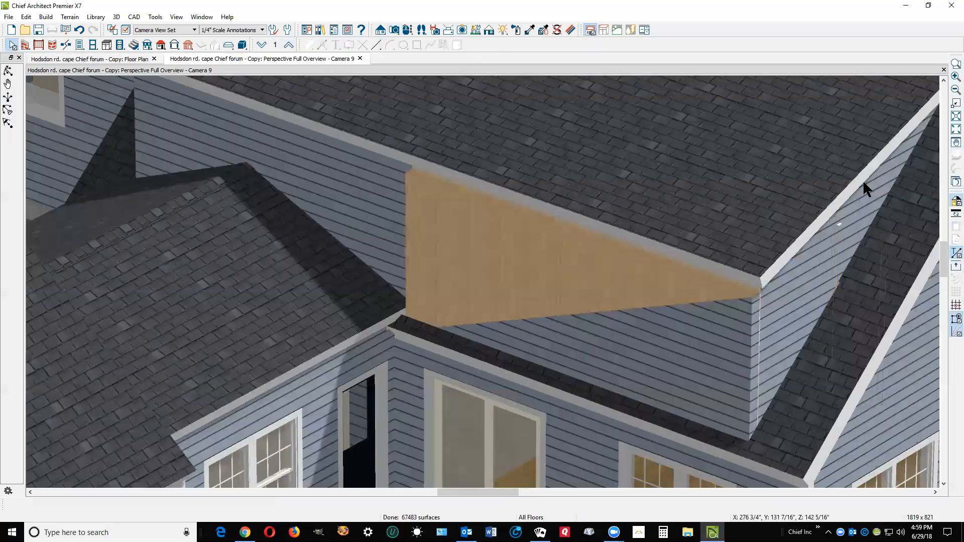
click(625, 329)
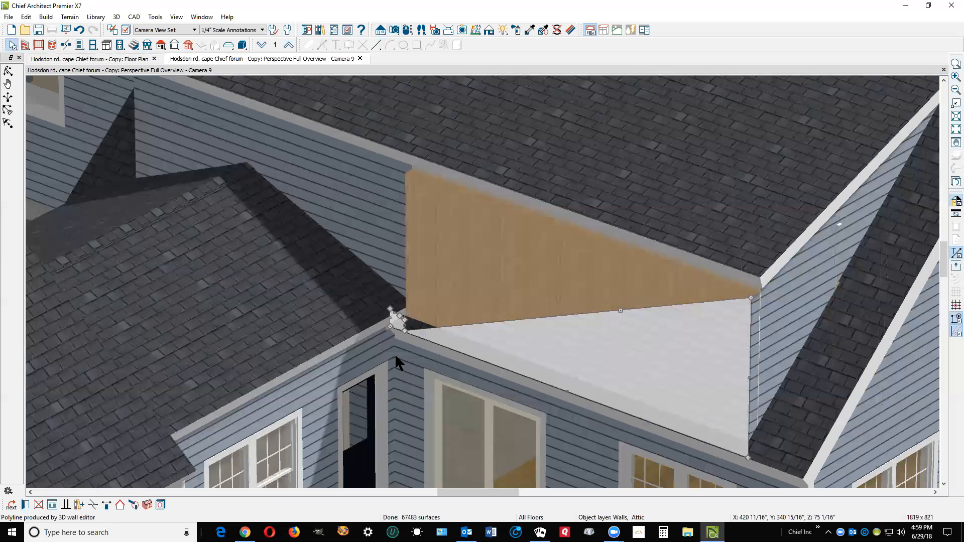
scroll(413, 318, up, 1)
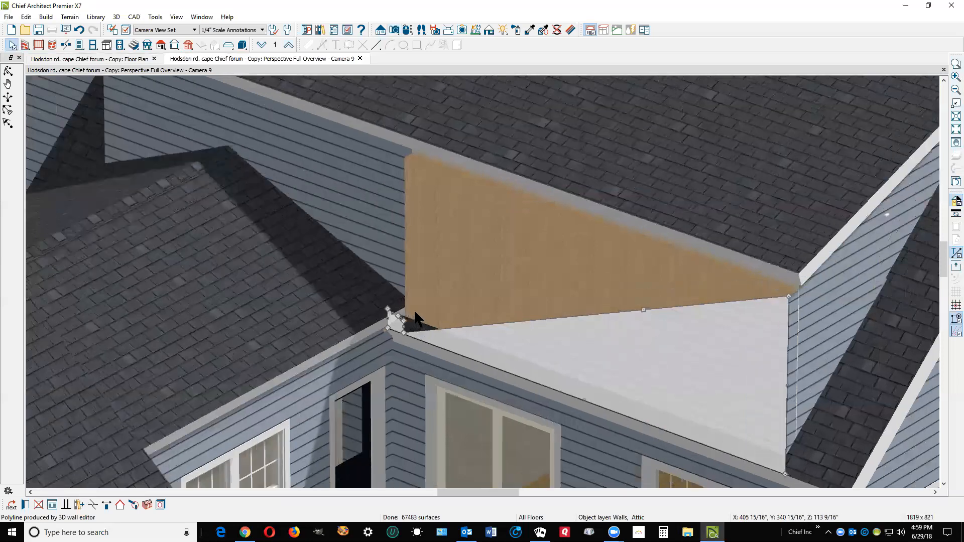
click(397, 257)
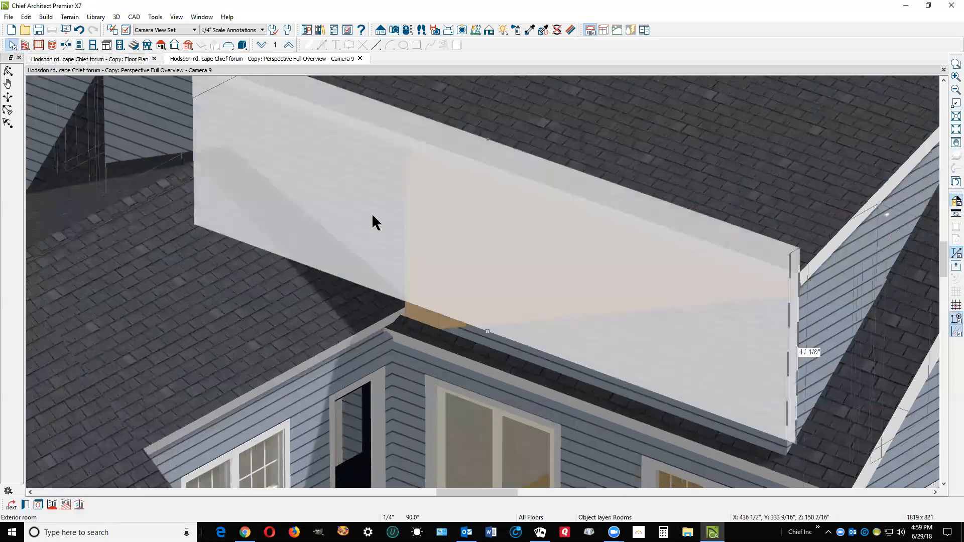
click(504, 339)
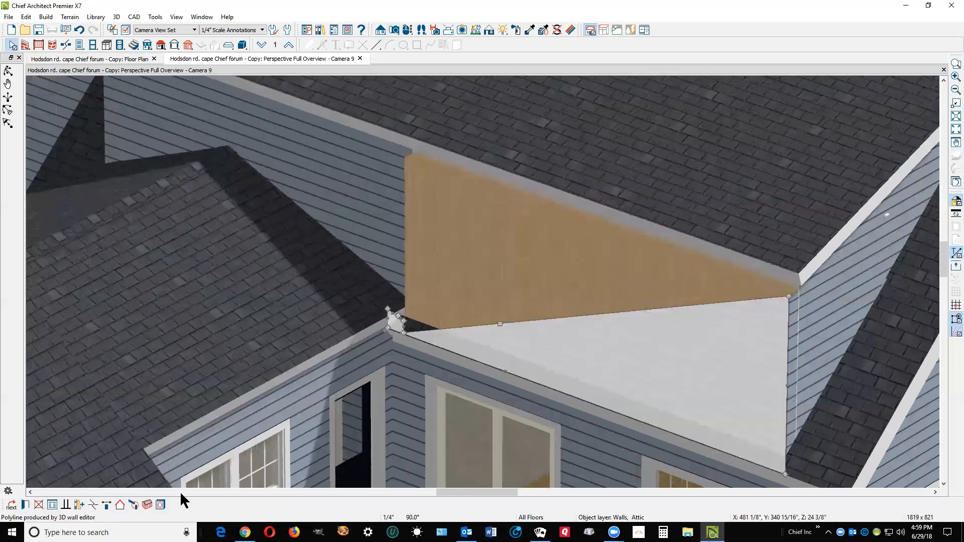
click(39, 504)
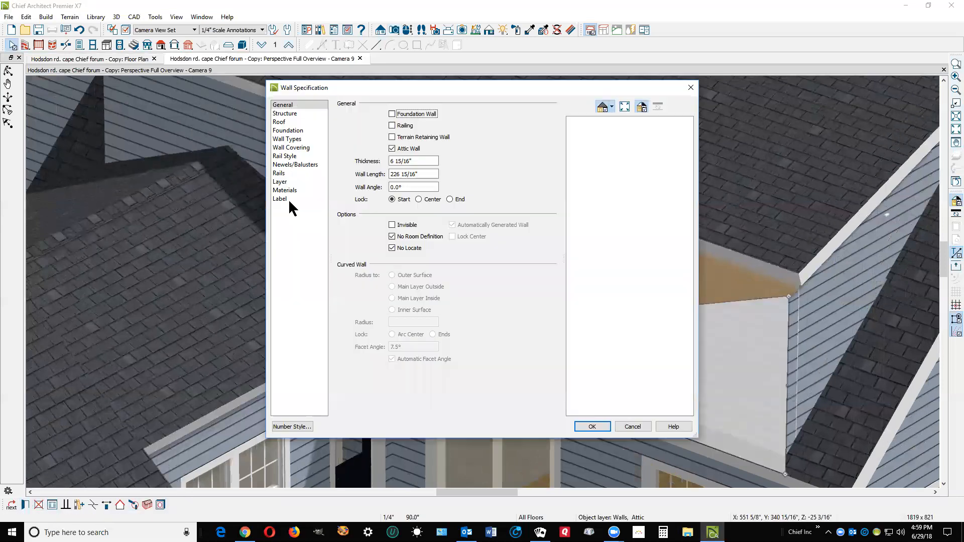
click(405, 225)
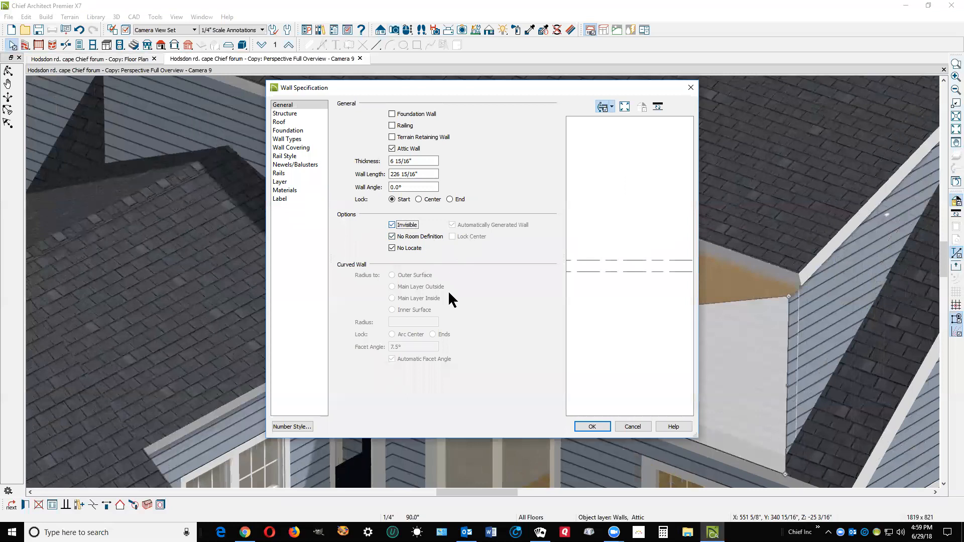
click(601, 428)
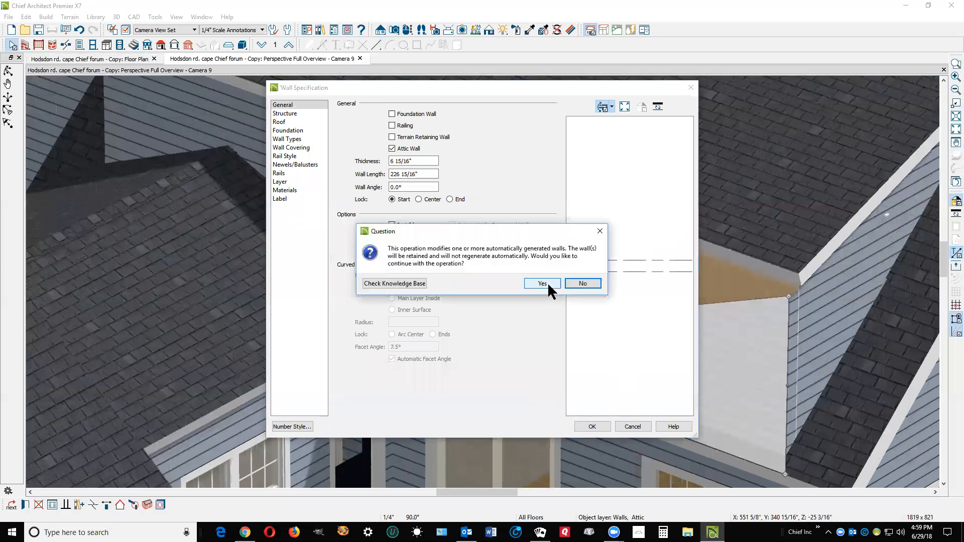
click(542, 284)
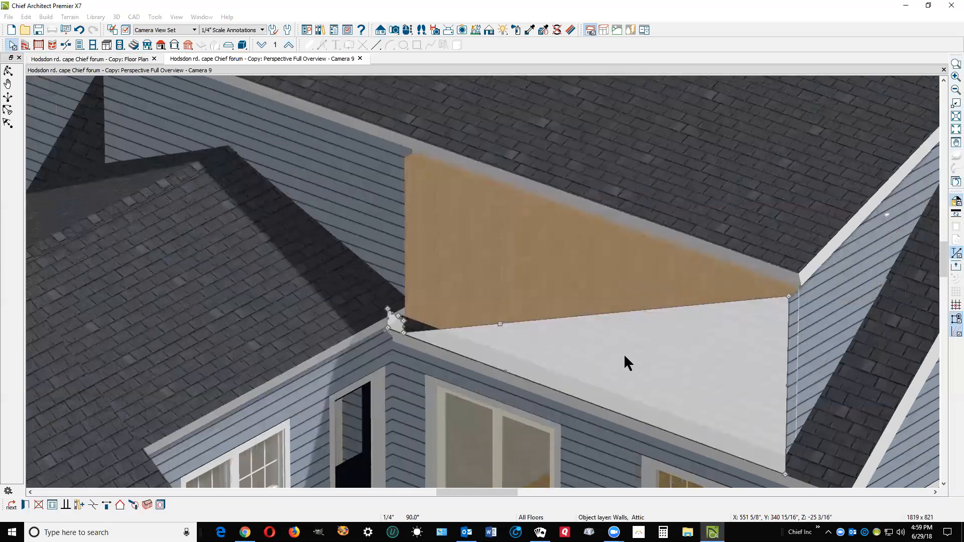
key(Escape)
scroll(609, 282, down, 1)
scroll(610, 285, down, 1)
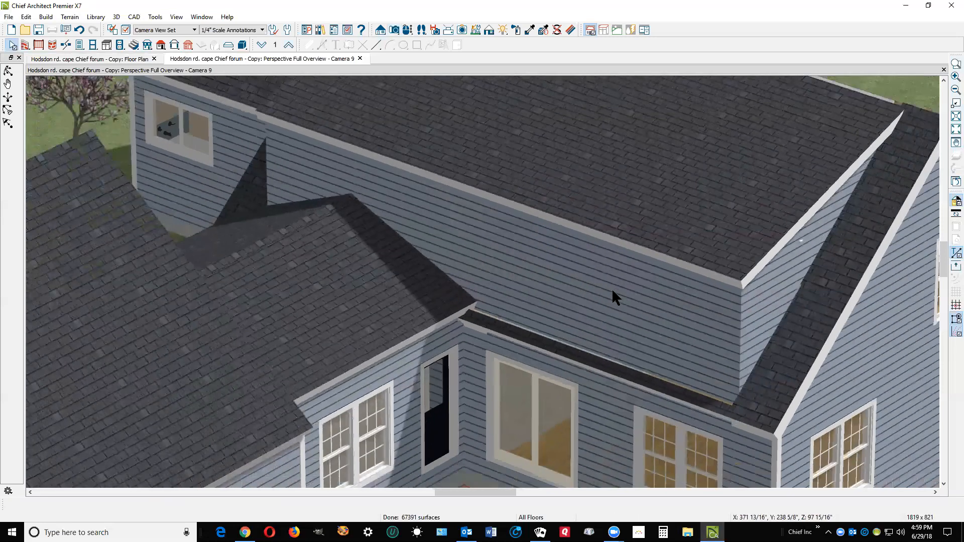
scroll(559, 321, down, 2)
Return to the floor plan, look through floors 0 to 2, and examine the floor 2 walls and room areas around the shed dormer
key(ctrl+Tab)
scroll(511, 194, down, 2)
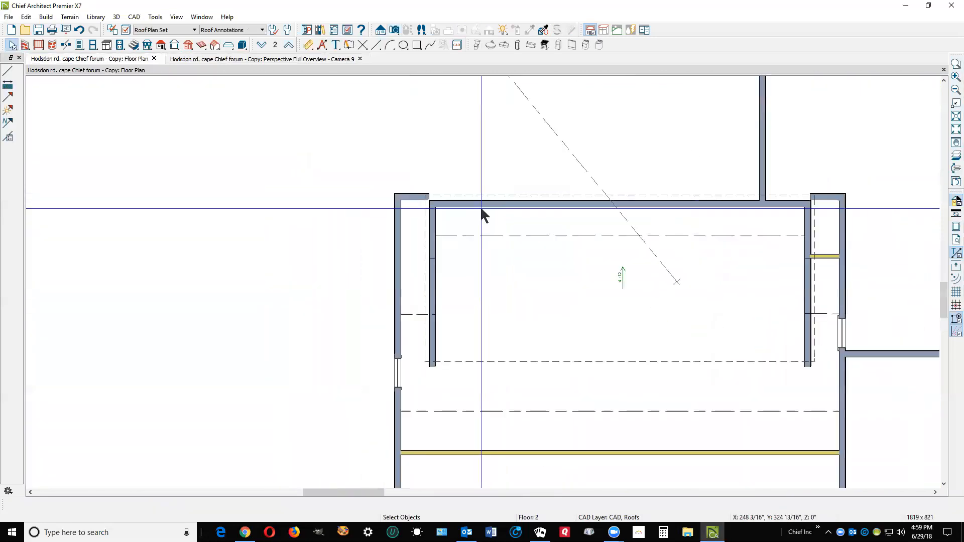
click(260, 45)
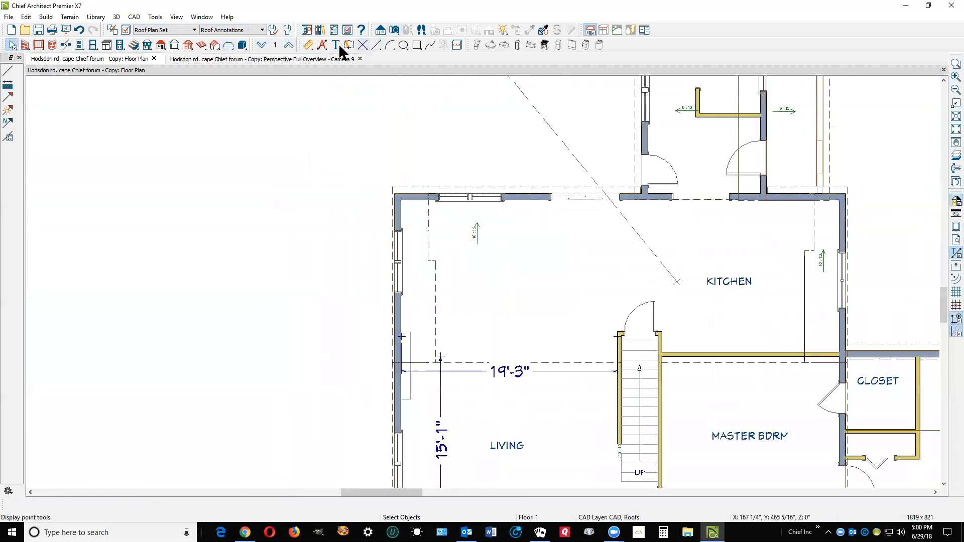
click(259, 45)
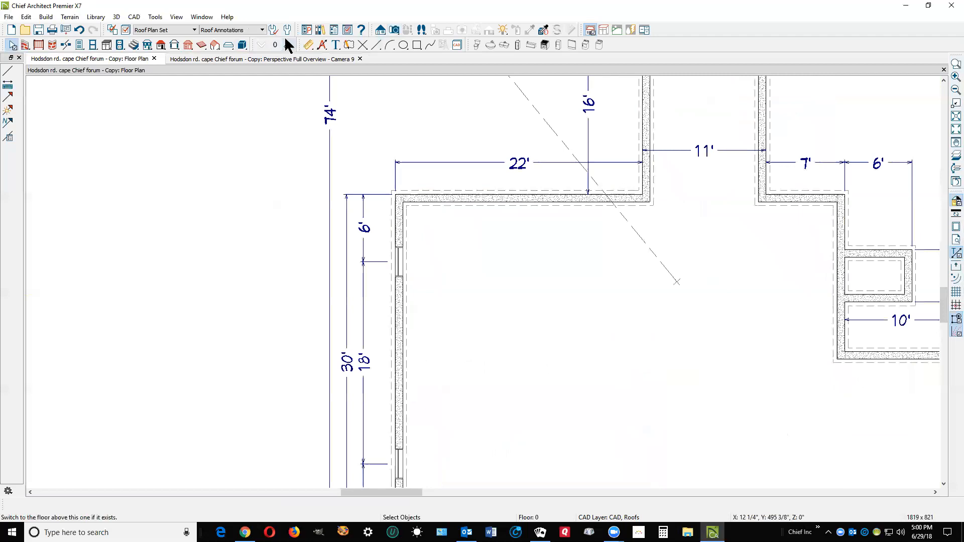
click(287, 45)
click(288, 45)
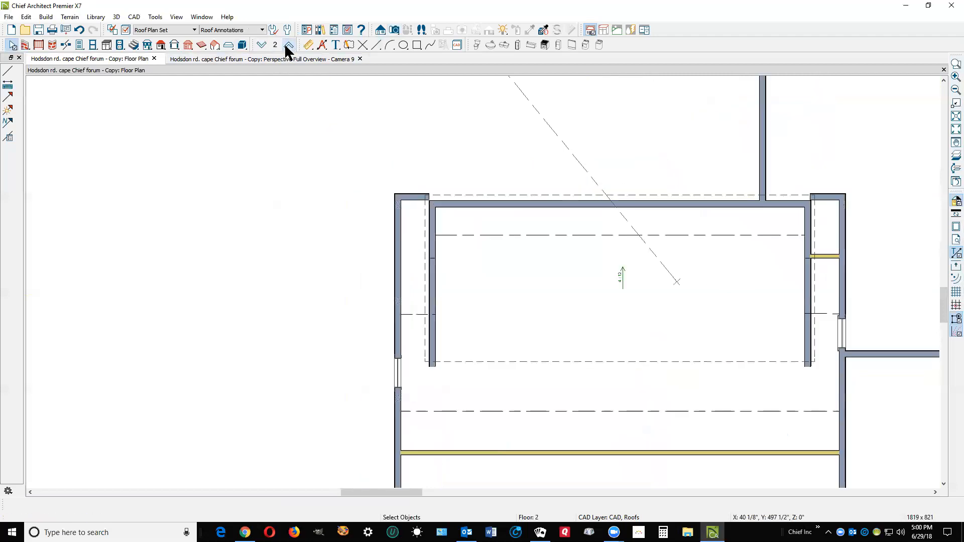
click(525, 274)
key(Escape)
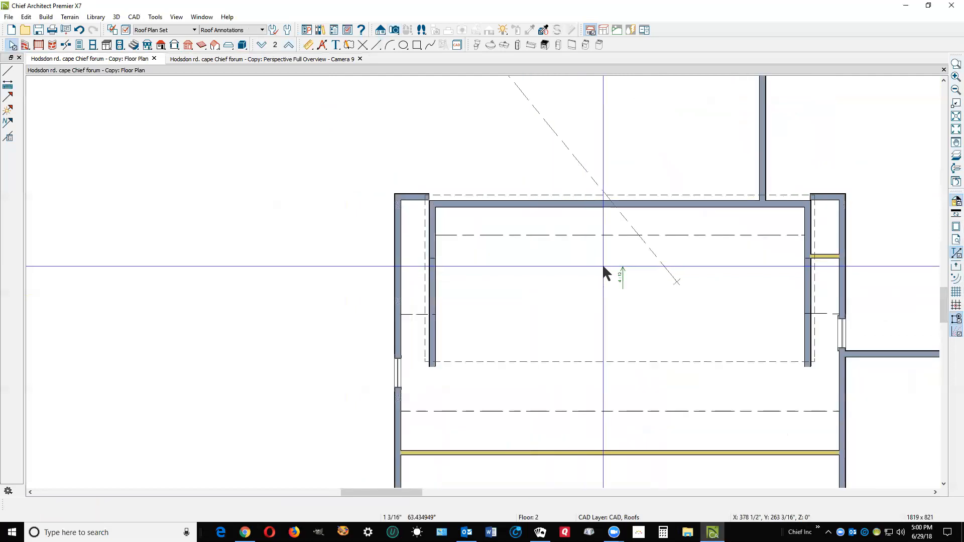
scroll(623, 220, down, 2)
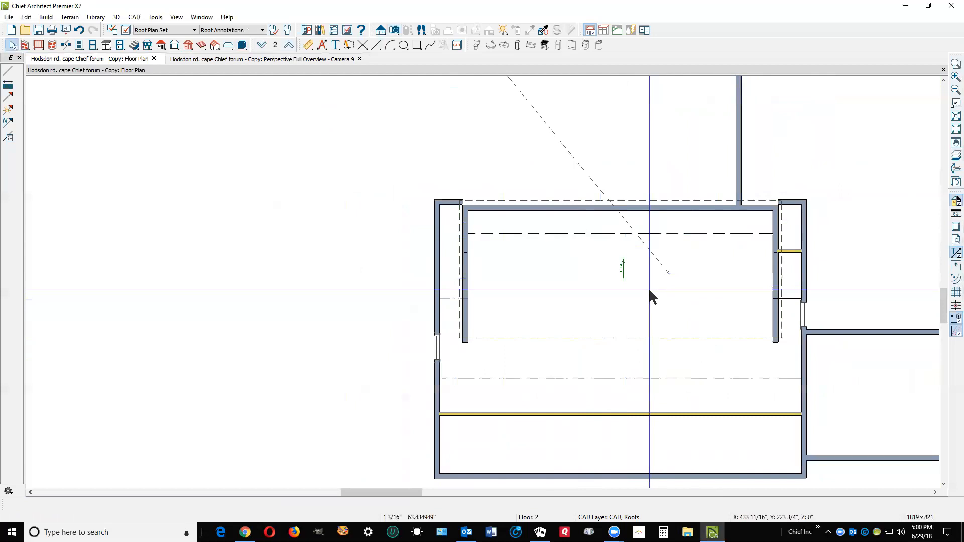
scroll(473, 299, up, 2)
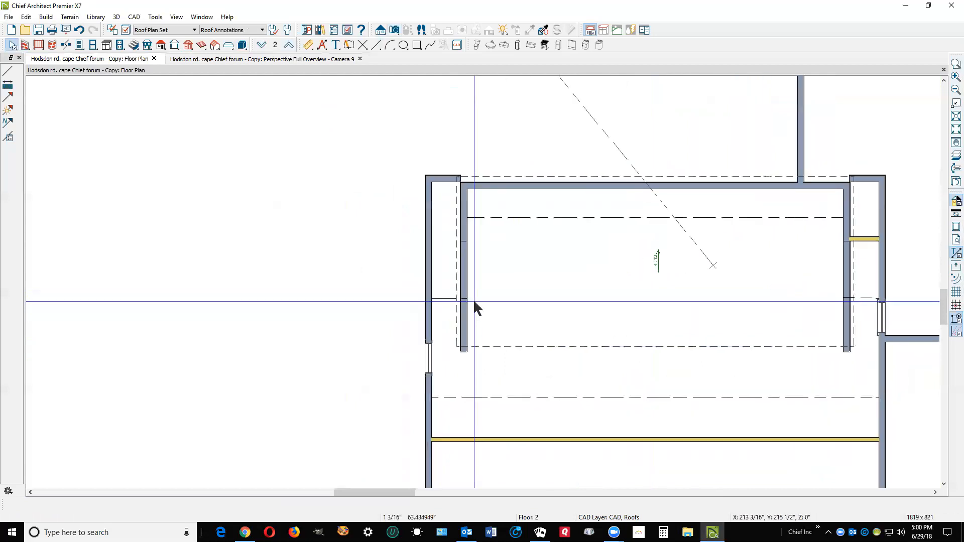
click(441, 306)
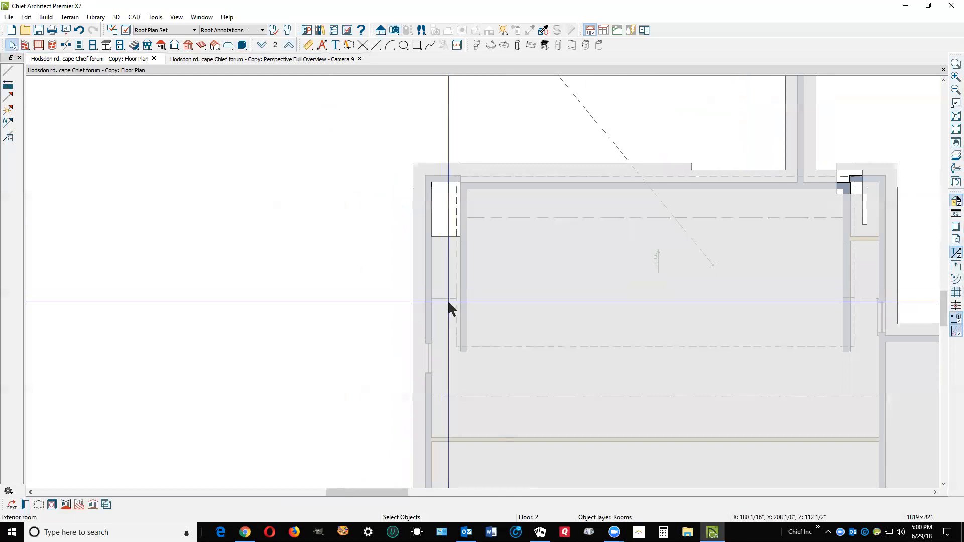
key(Escape)
scroll(483, 296, down, 1)
scroll(483, 295, down, 1)
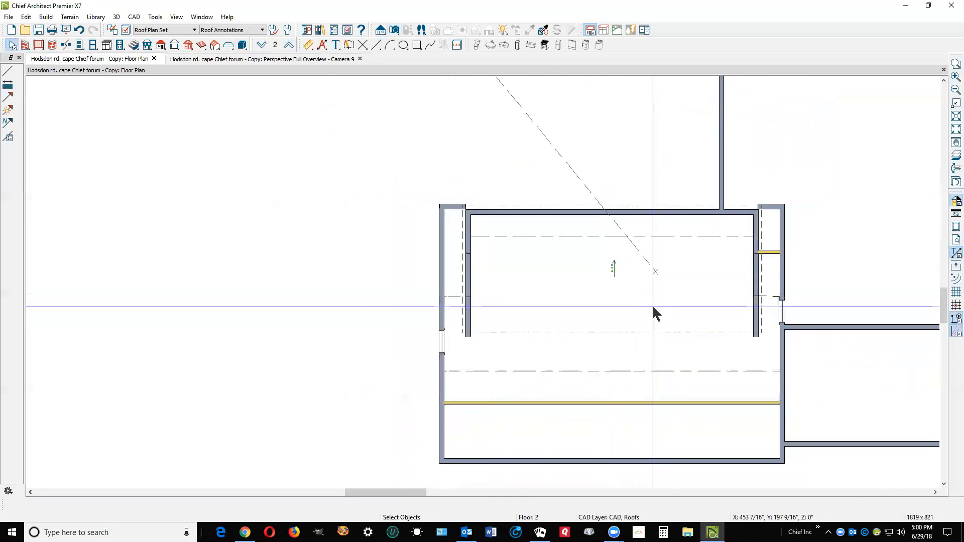
scroll(605, 315, up, 2)
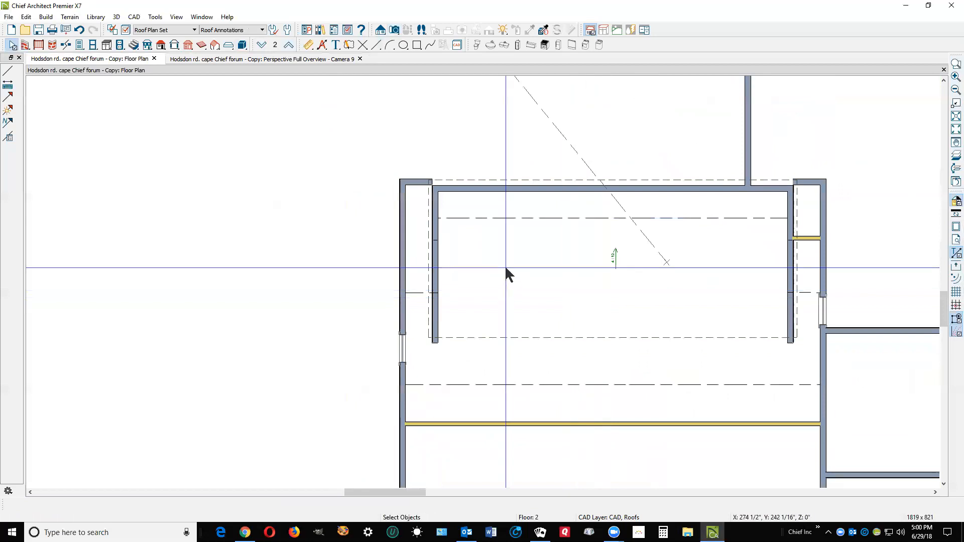
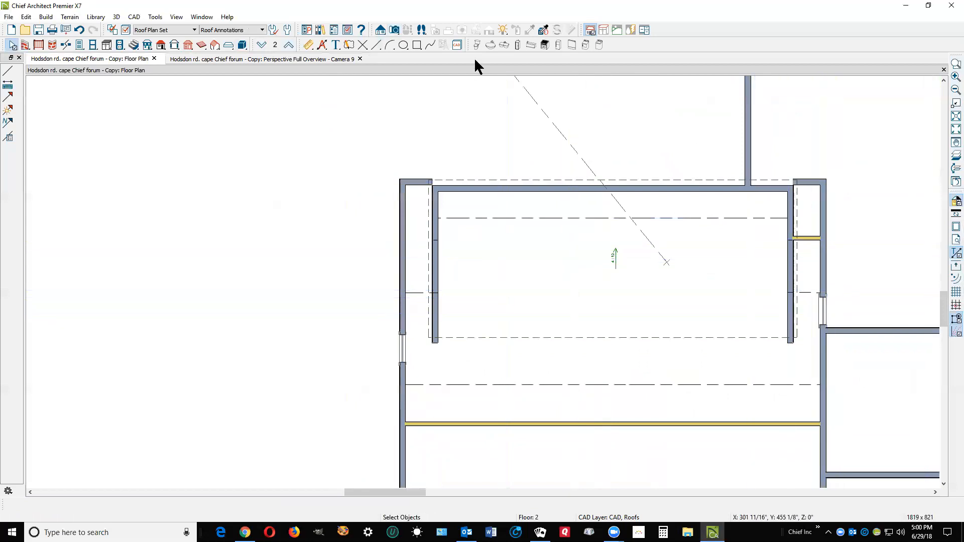
Turn on the display of the "Walls, Invisible" layer in the Roof Plan Set
click(126, 30)
key(w)
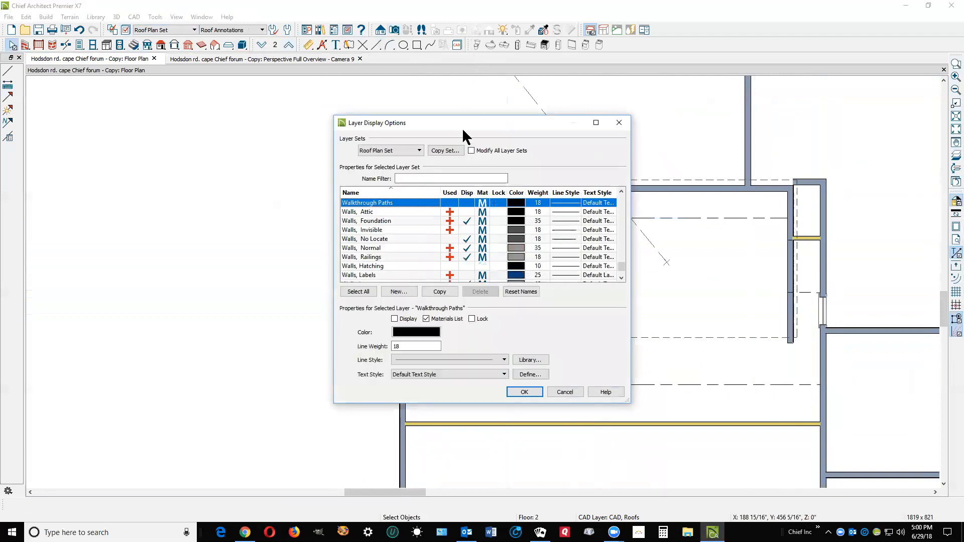
click(466, 229)
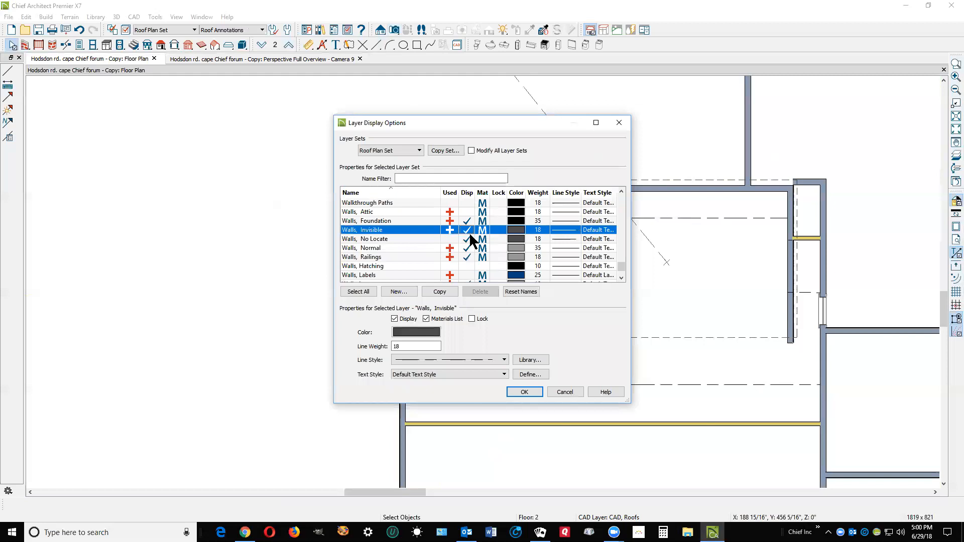
click(534, 388)
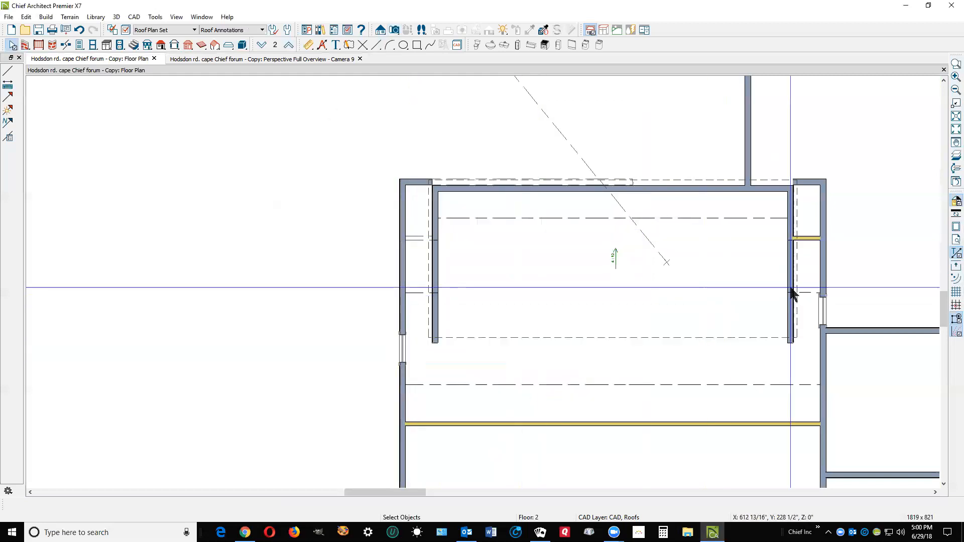
Check the general settings of the invisible short wall beside the dormer's living-room-side wall and close them without changes
click(419, 238)
double_click(421, 240)
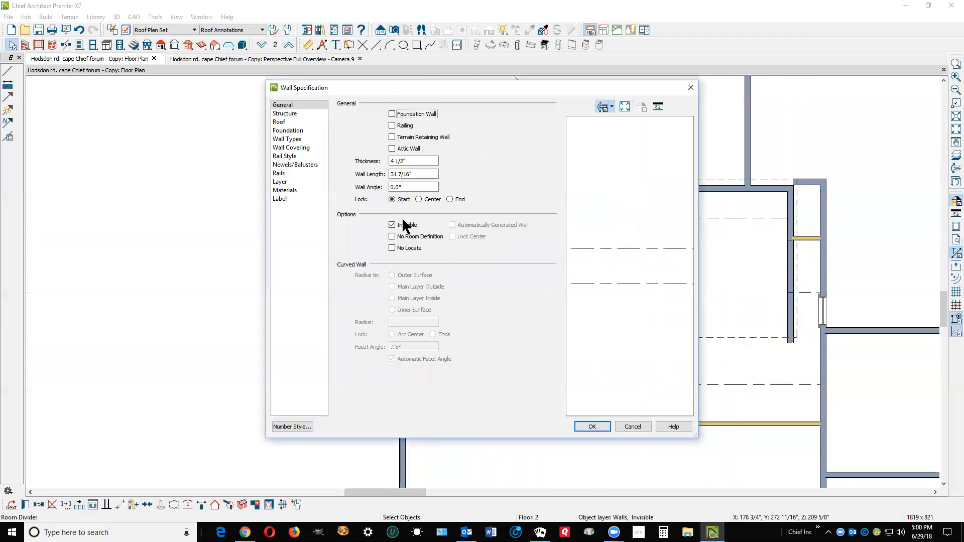
click(633, 426)
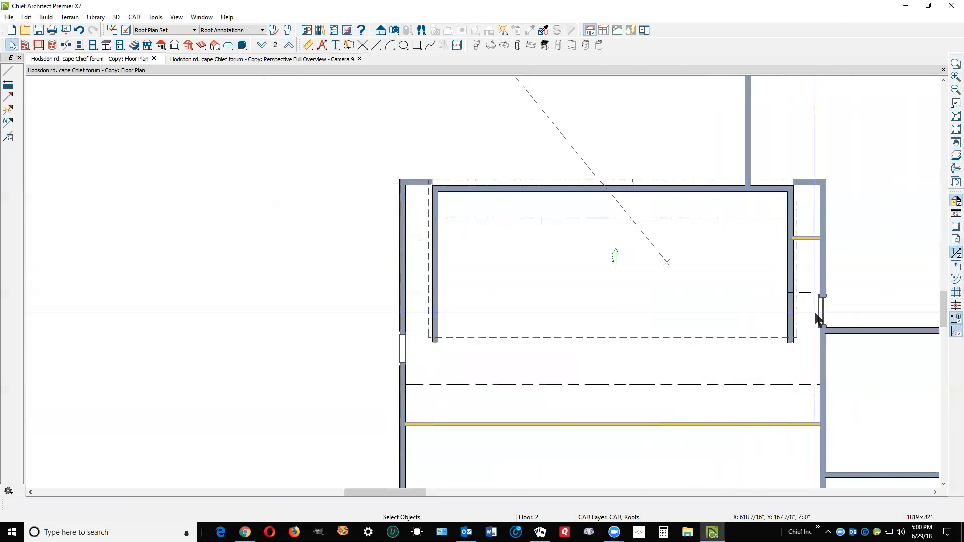
Check the general settings of the long interior wall across floor 2 in front of the dormer and close them without changes
click(790, 359)
key(Escape)
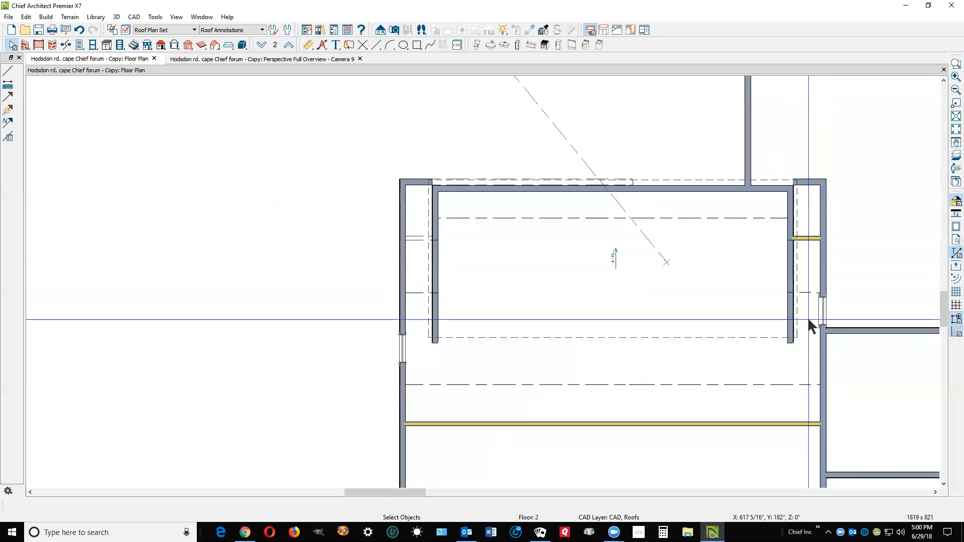
click(817, 424)
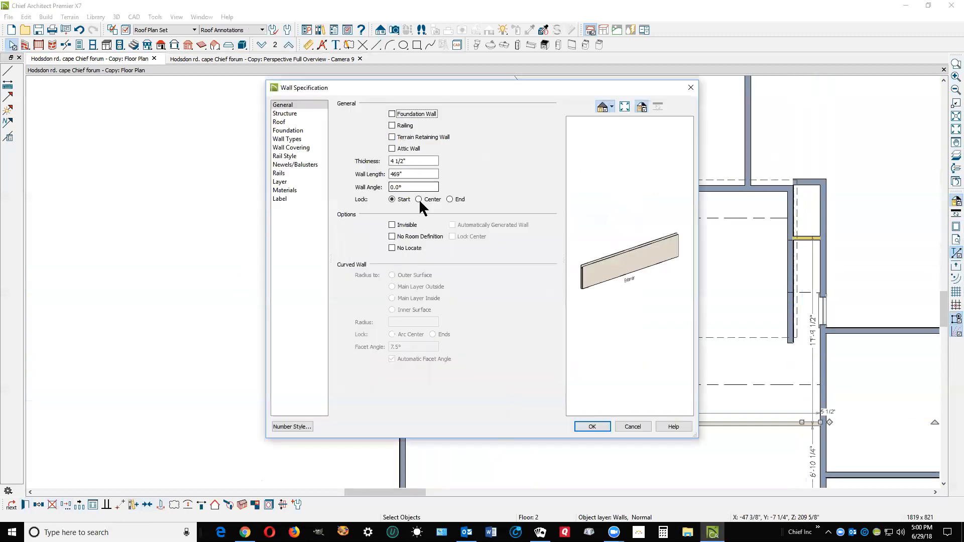
click(632, 426)
key(Escape)
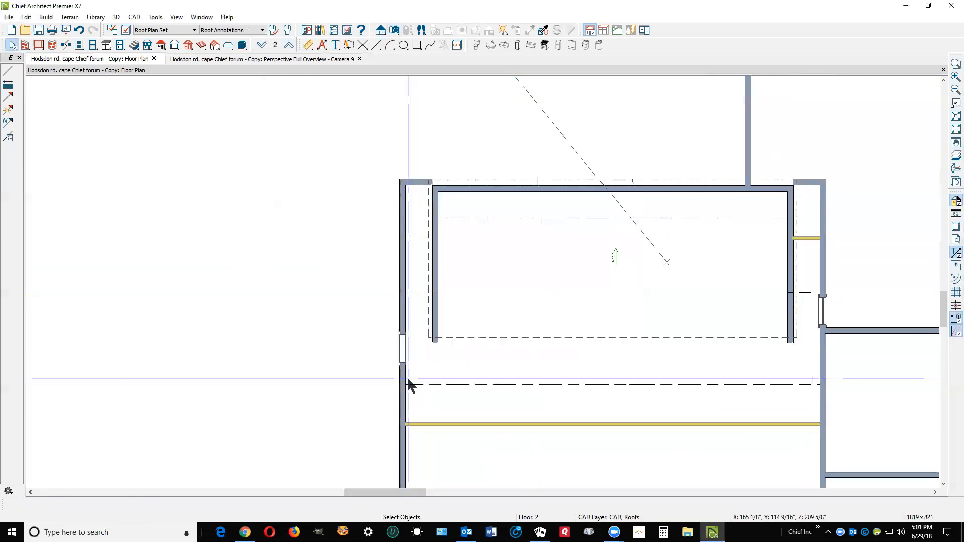
Check the general settings of both exterior gable-end walls of the main house on floor 2, leaving them unchanged
click(404, 381)
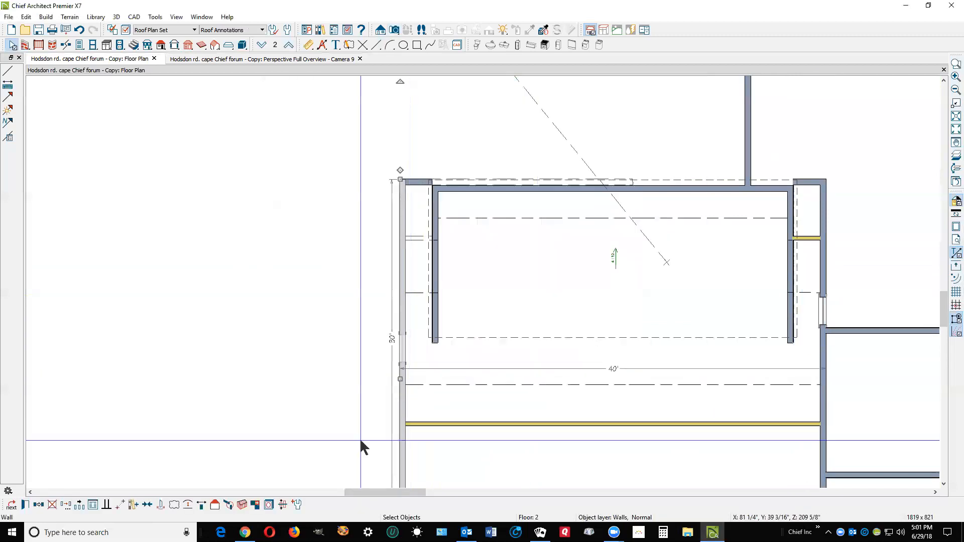
click(28, 504)
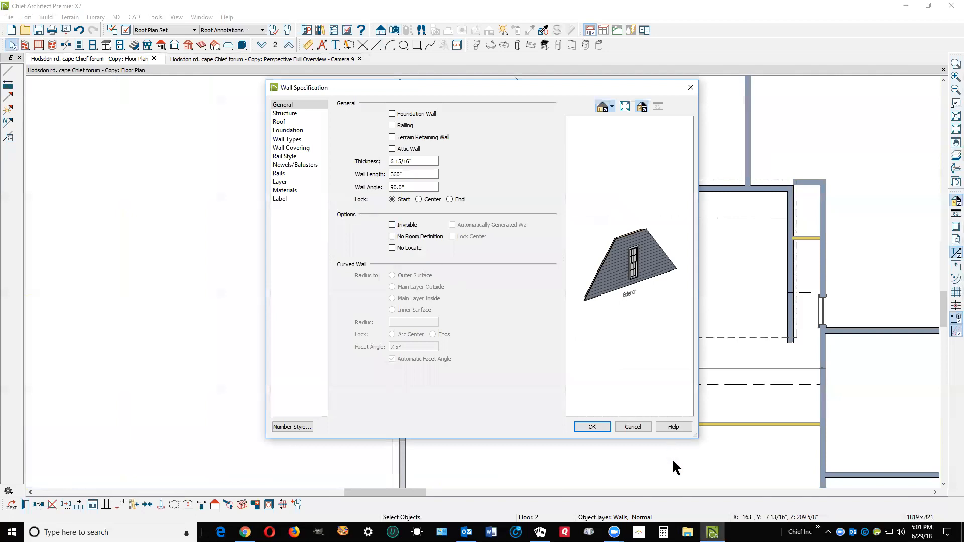
click(639, 428)
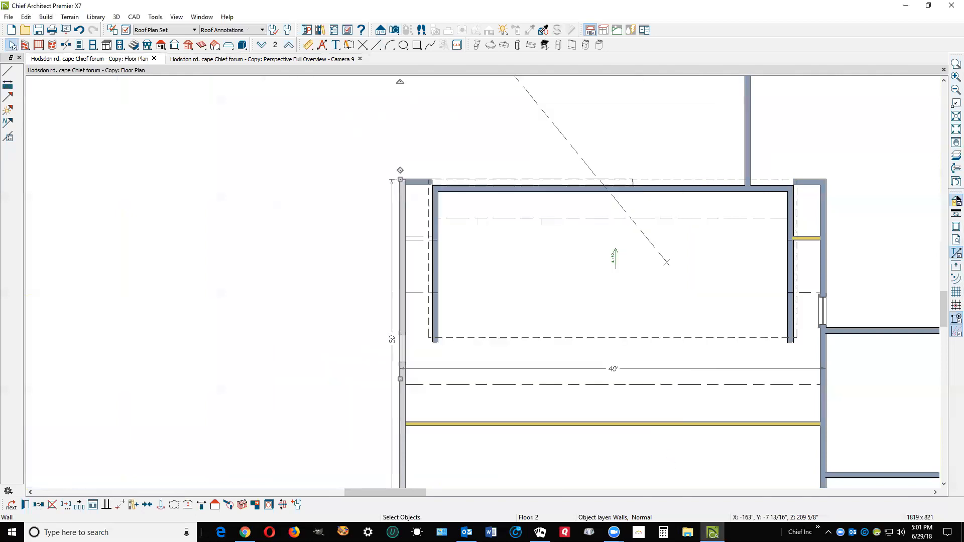
click(827, 351)
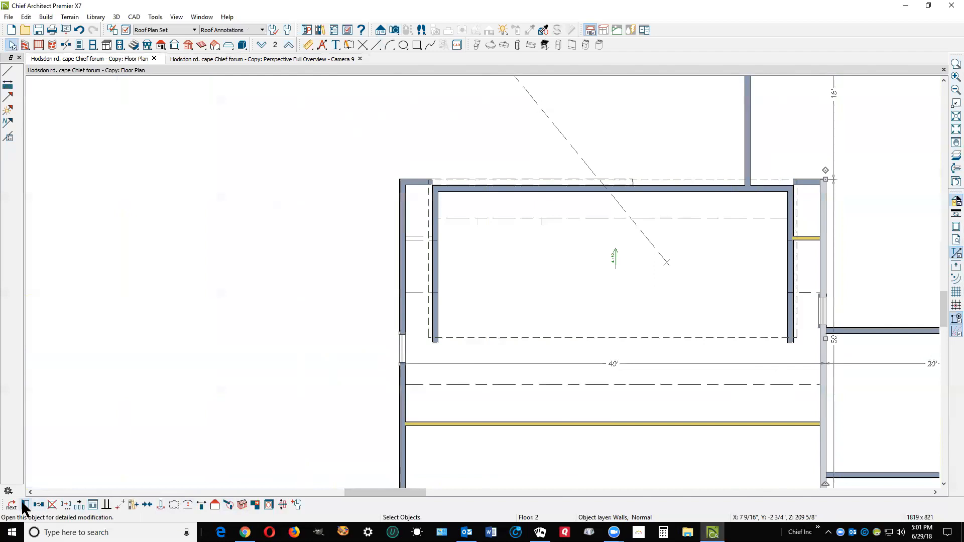
key(ctrl+e)
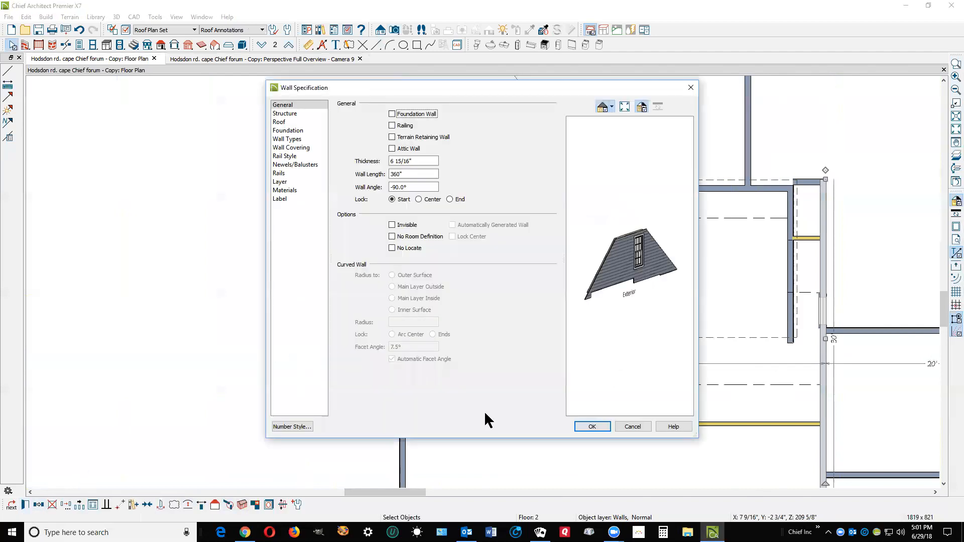
click(626, 426)
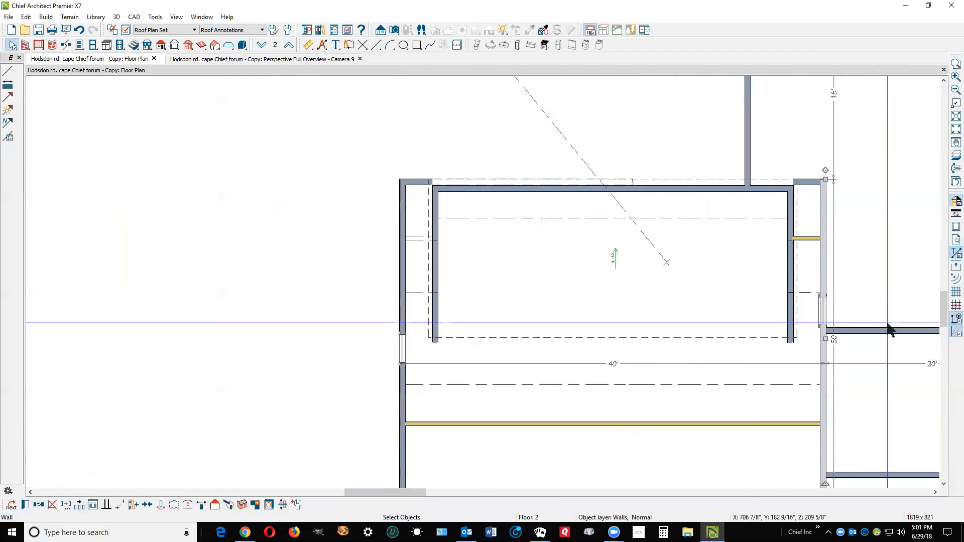
Select the dormer's side wall segments and rear wall together, check their shared general settings, and close them without changes
click(789, 277)
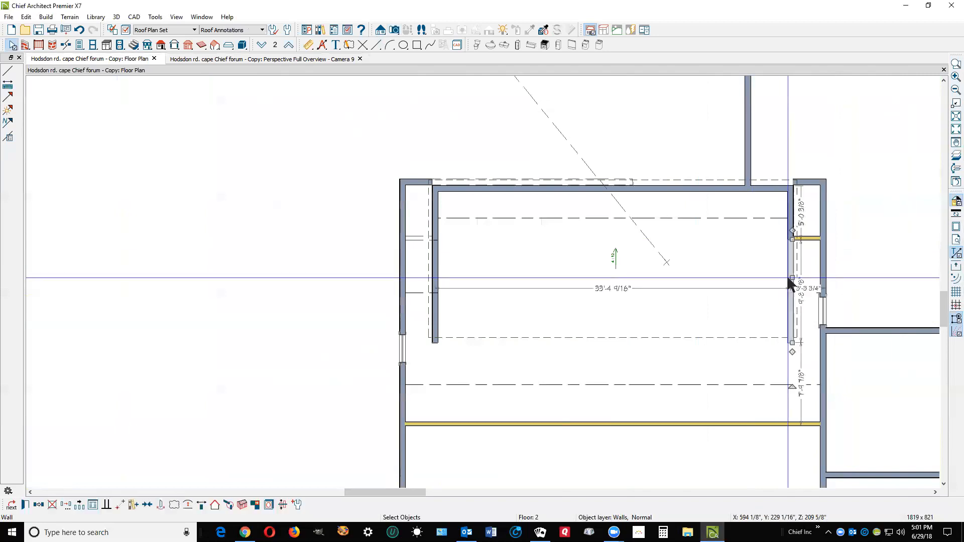
click(443, 270)
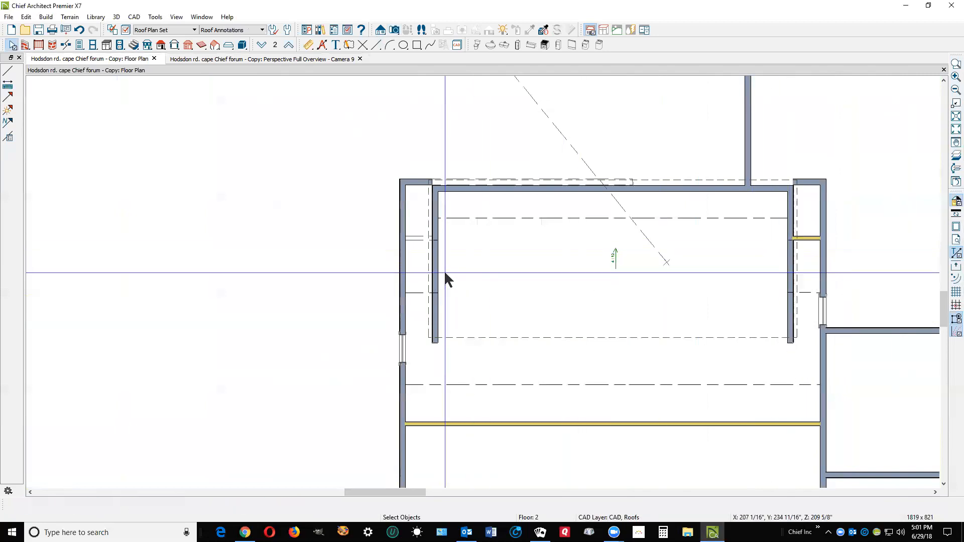
shift+click(436, 260)
shift+click(437, 228)
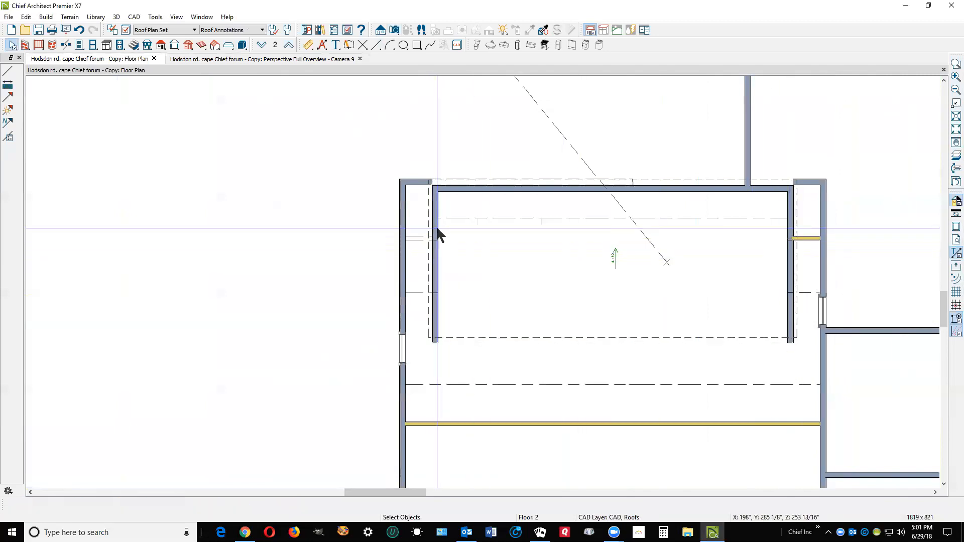
shift+click(477, 189)
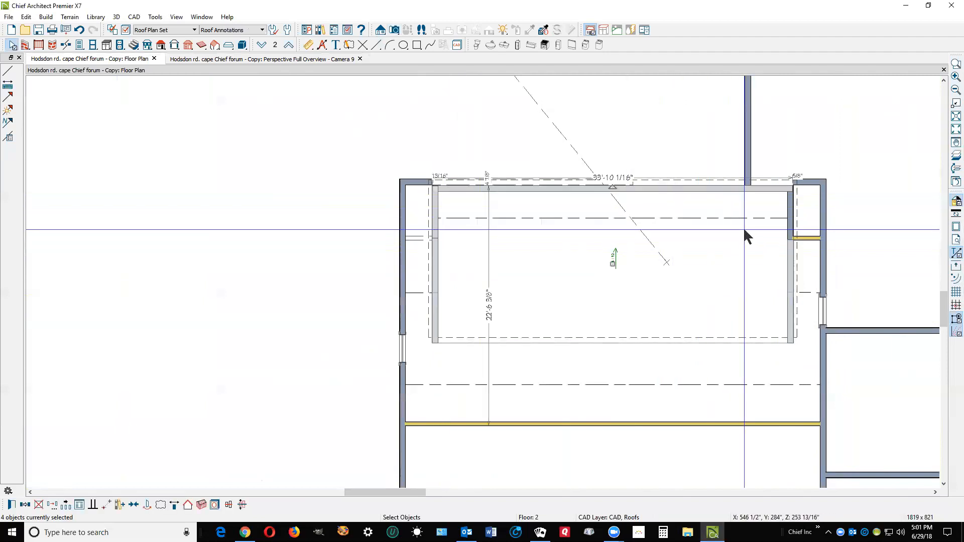
shift+click(788, 216)
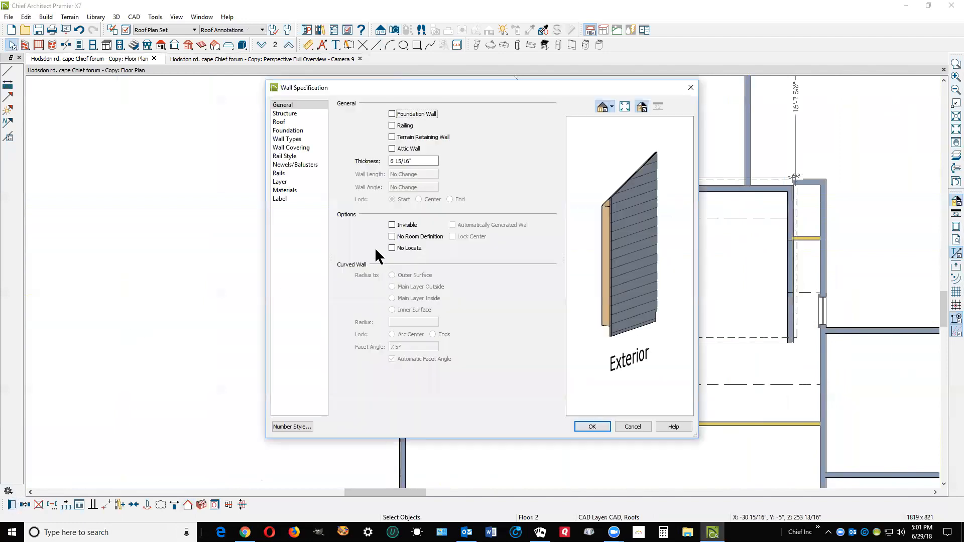
click(633, 427)
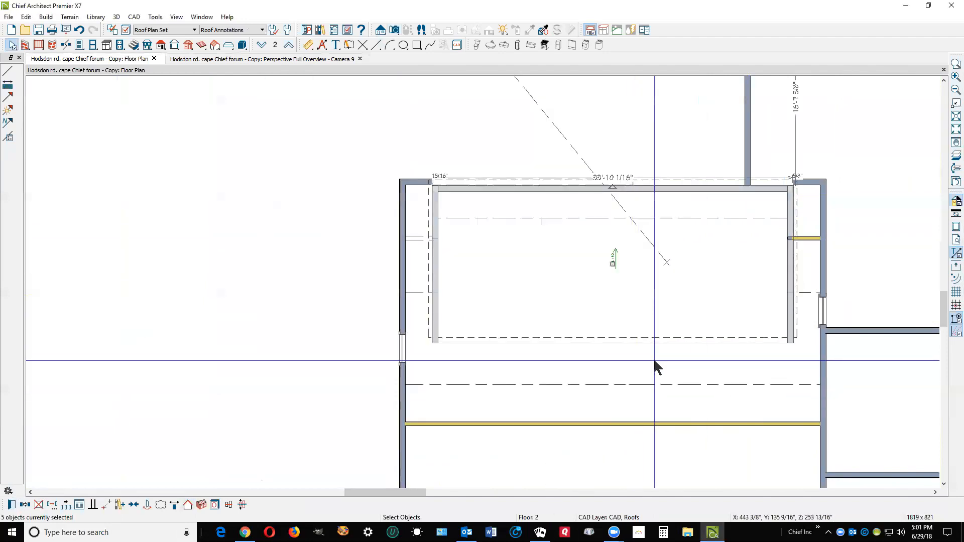
key(Escape)
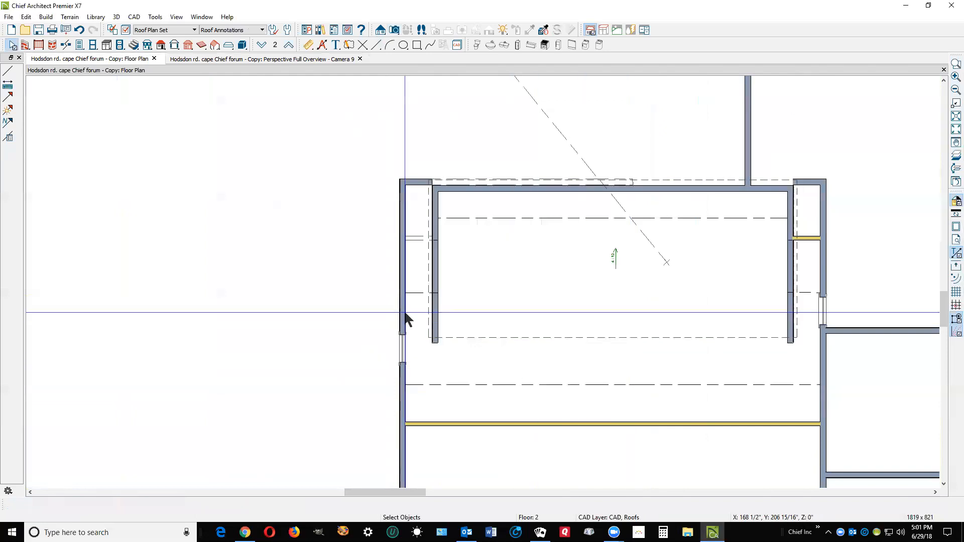
Examine how far the room areas on floor 2 extend around the dormer walls and the small side spaces
click(415, 277)
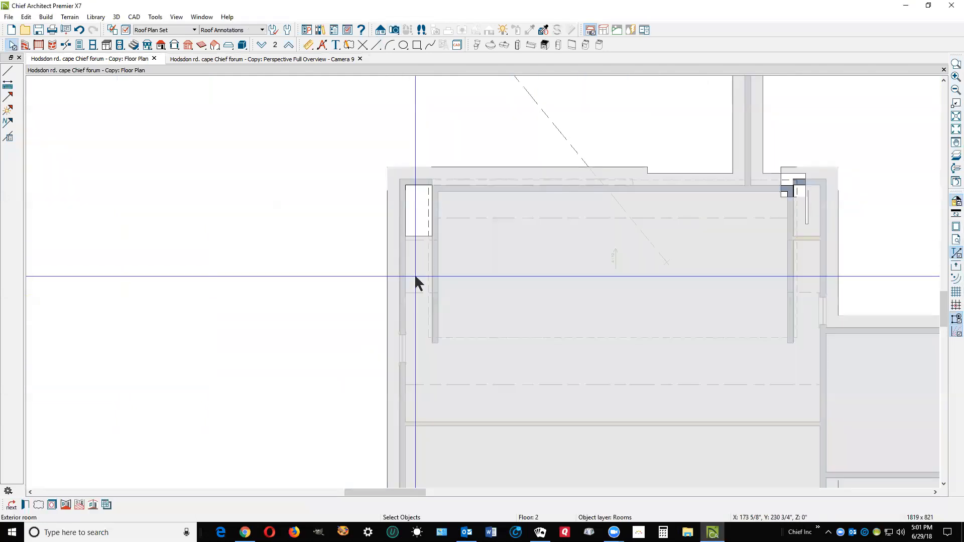
key(Tab)
scroll(580, 278, down, 3)
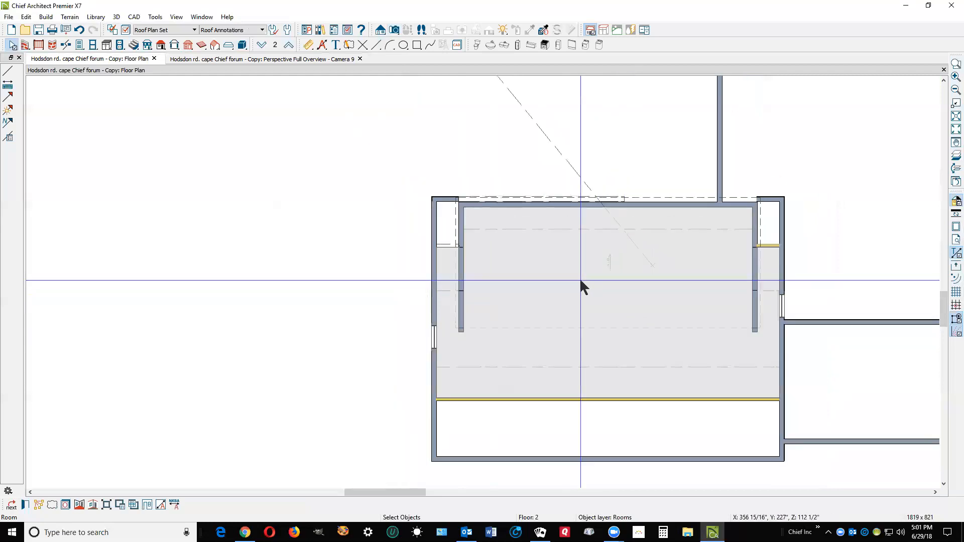
key(Tab)
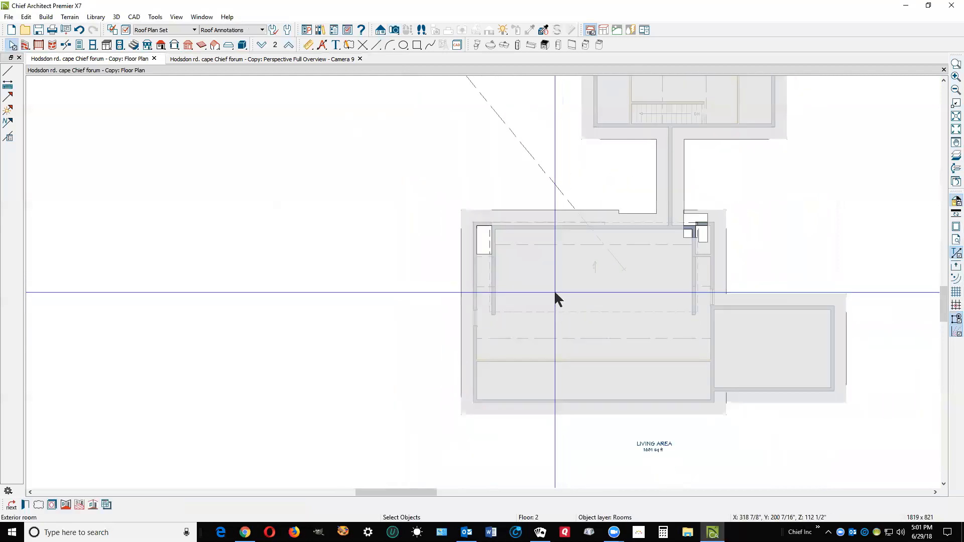
key(Tab)
scroll(600, 326, down, 1)
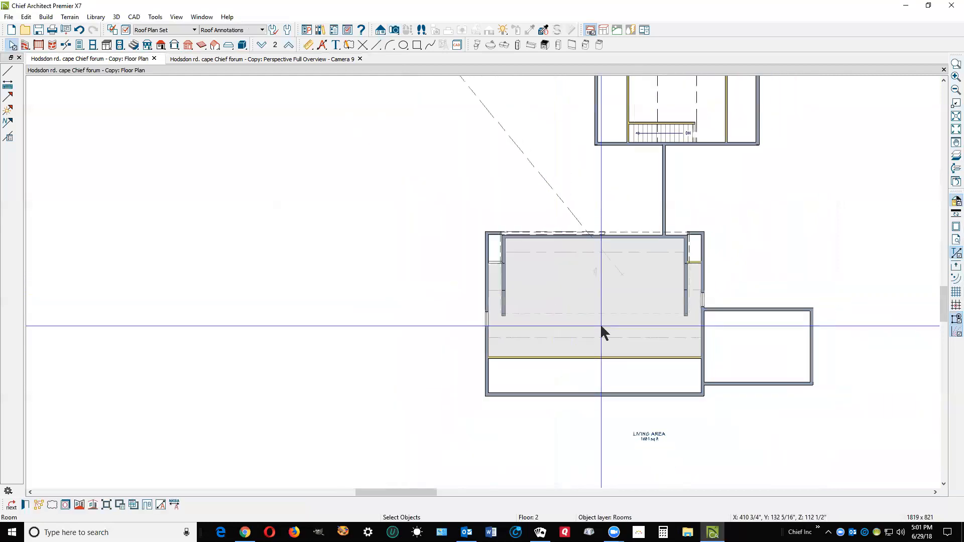
In the 3D overview, copy the fascia top height of the main roof plane that runs beside the shed dormer, leaving the plane unchanged
key(ctrl+Tab)
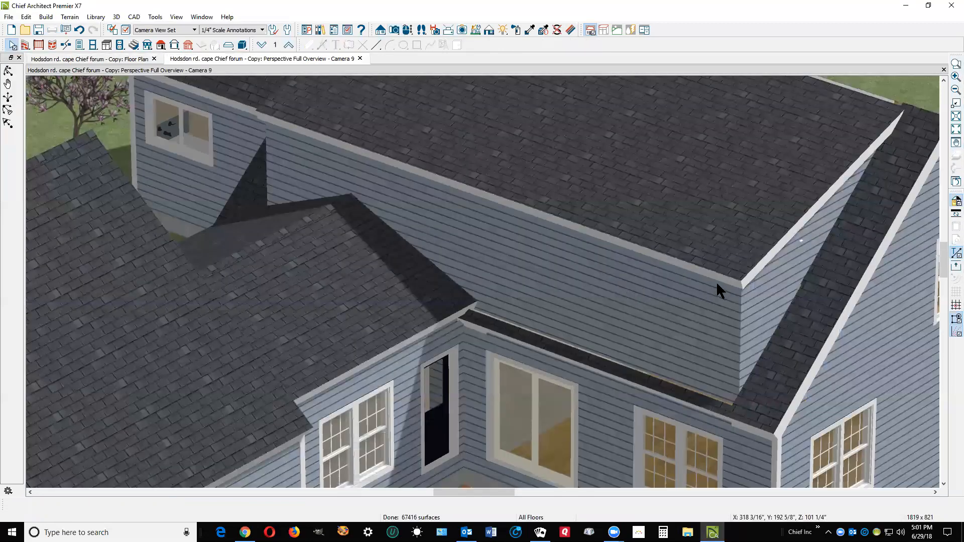
scroll(716, 281, down, 1)
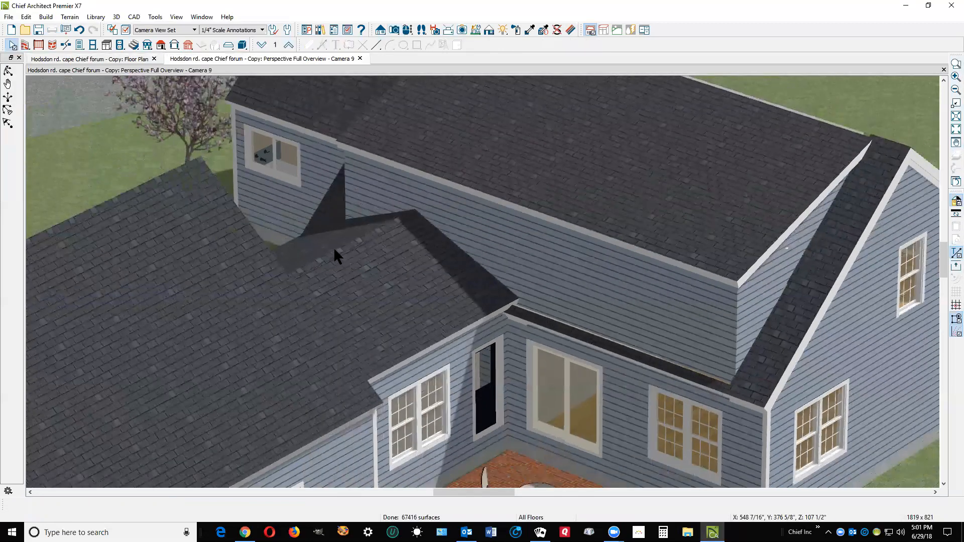
click(8, 70)
drag(176, 200, 439, 212)
scroll(730, 312, up, 5)
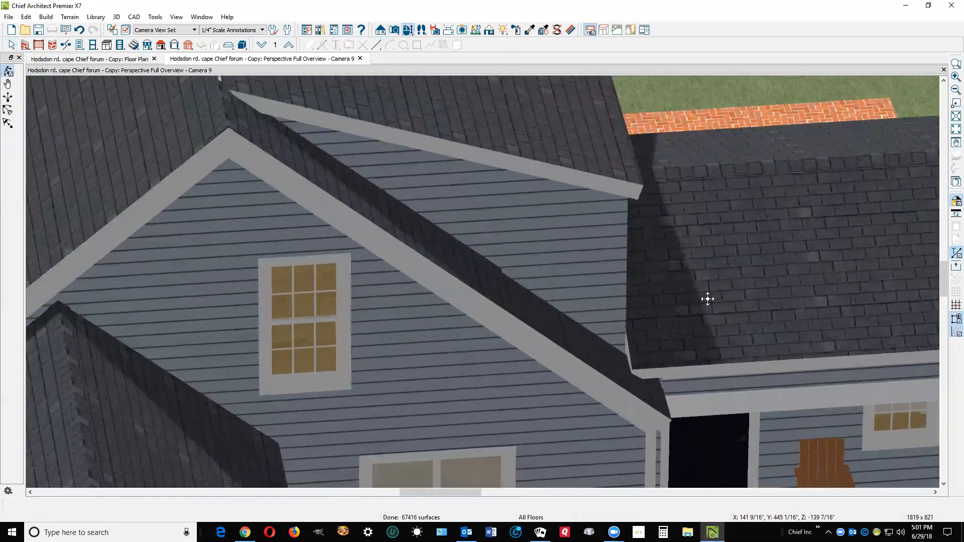
key(space)
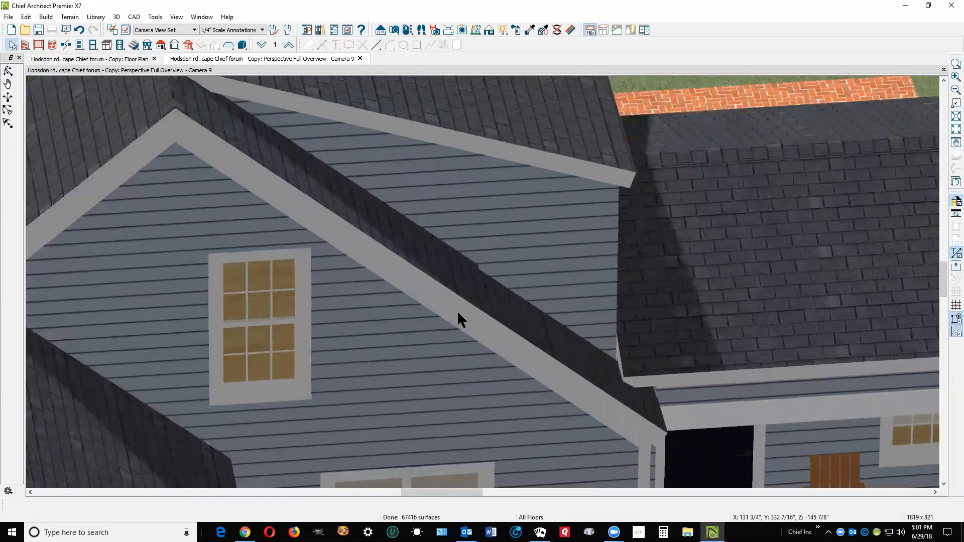
scroll(458, 320, down, 4)
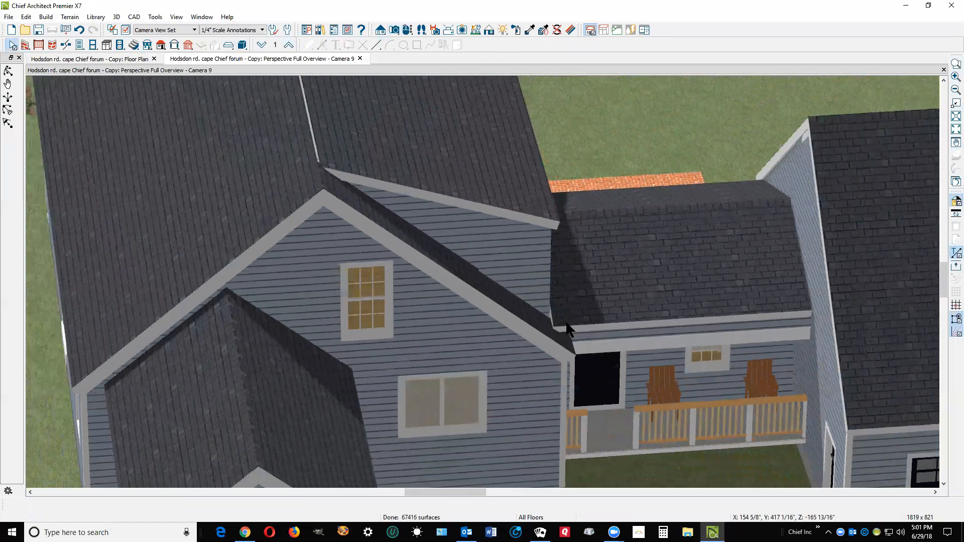
double_click(554, 333)
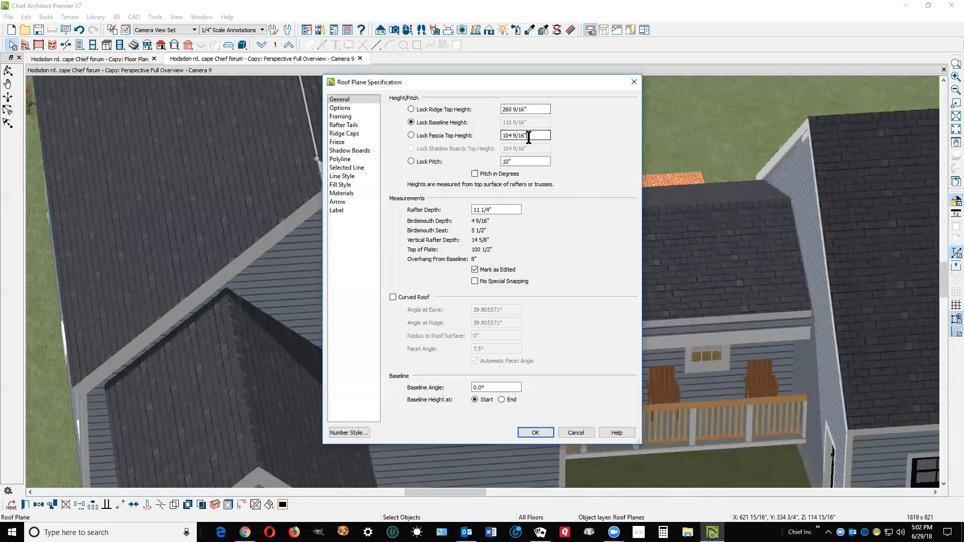
right_click(520, 133)
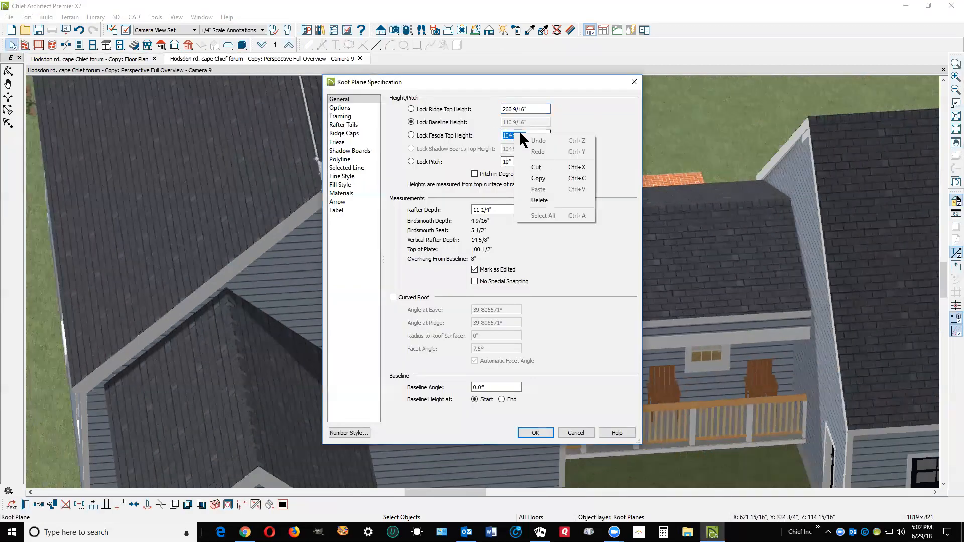
click(546, 179)
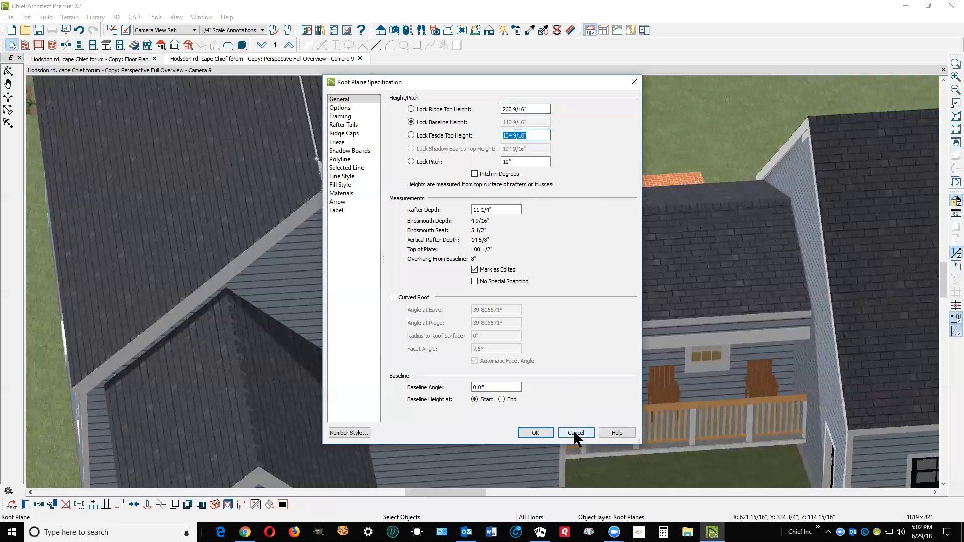
click(575, 433)
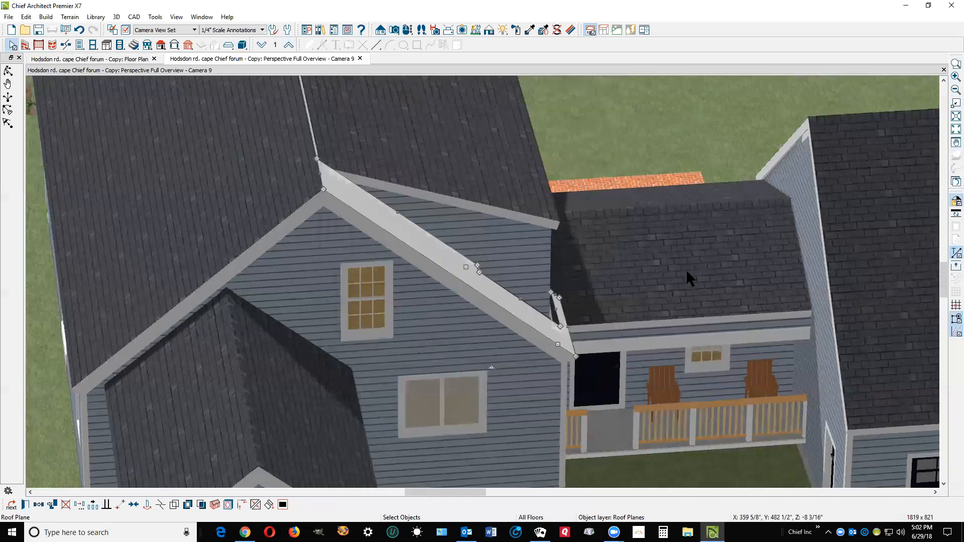
Lock the pitch of the connecting roof's porch-side plane and set its fascia top height to 104 9/16"
click(26, 500)
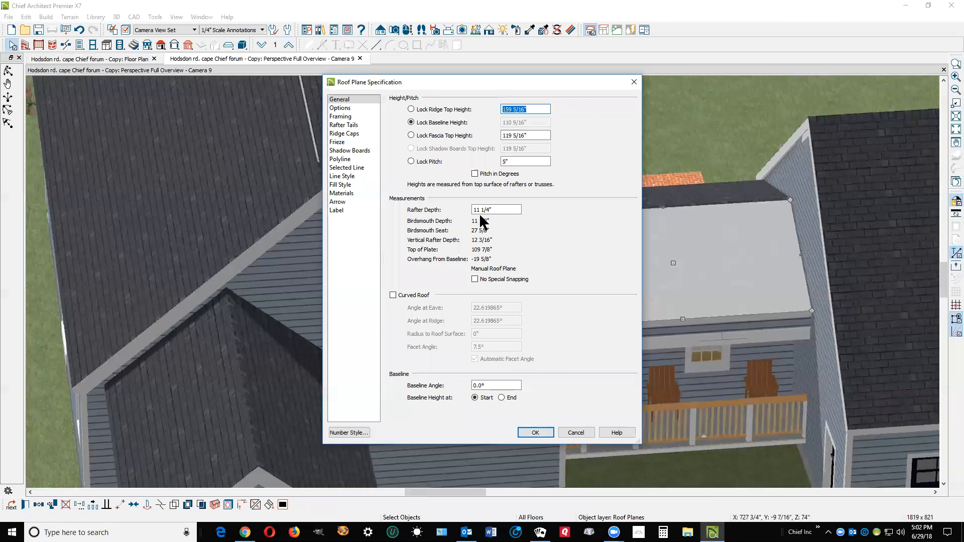
click(411, 162)
double_click(541, 134)
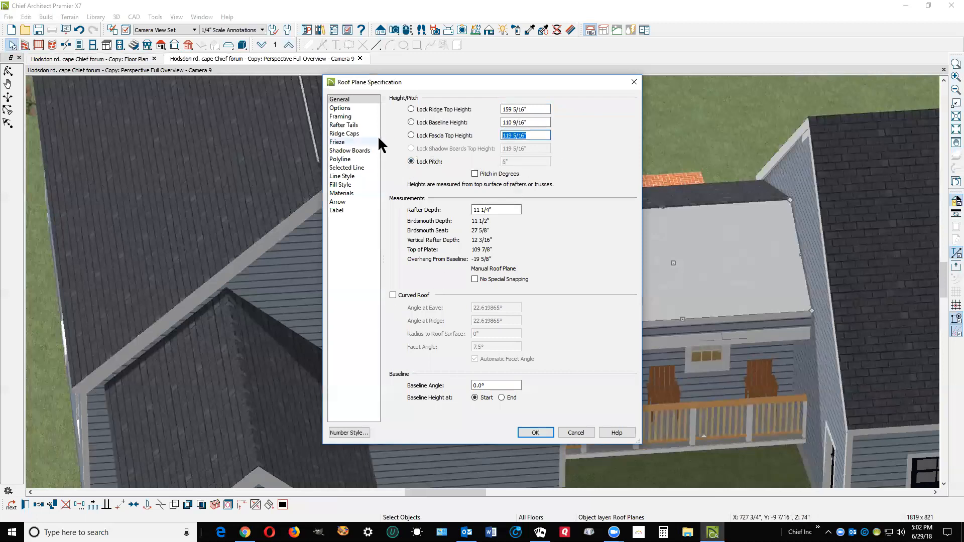
text(104 9/16")
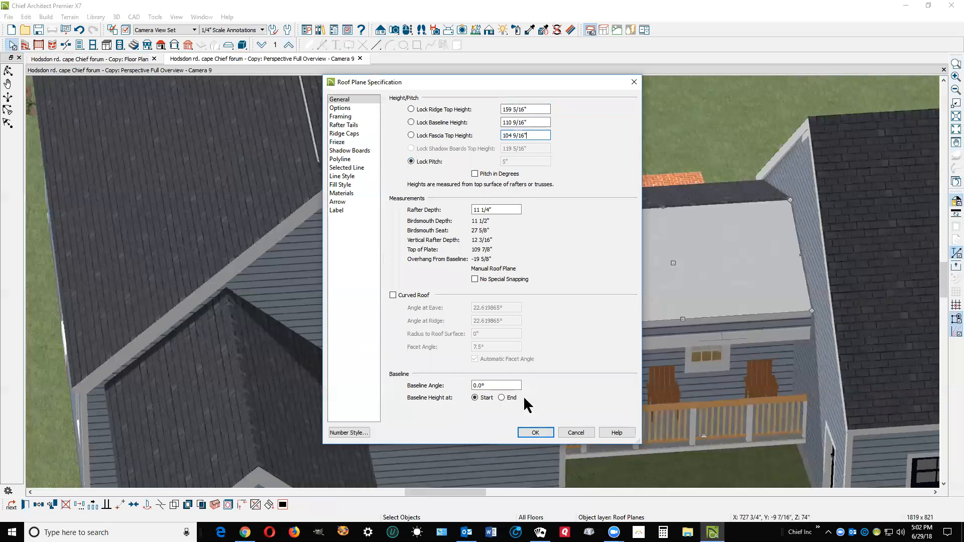
click(533, 430)
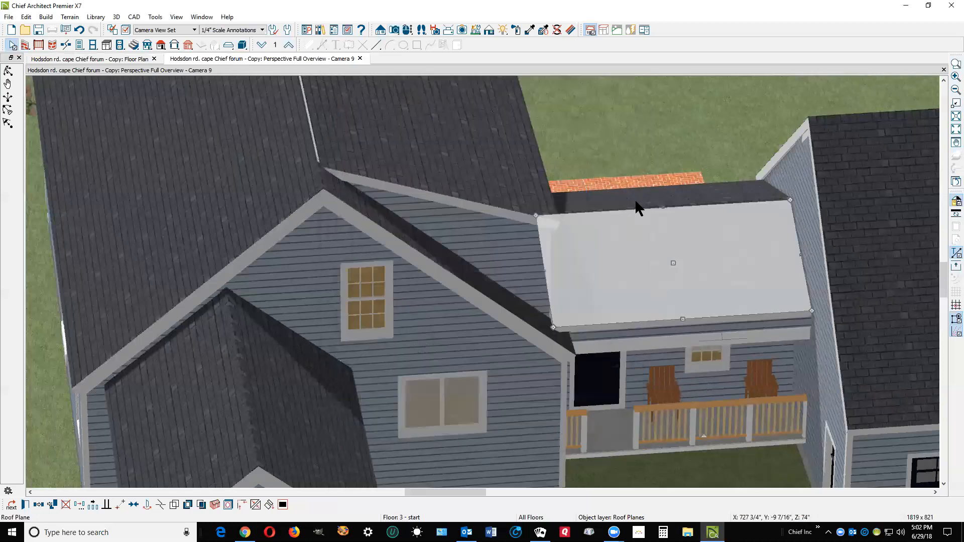
key(Escape)
Set the fascia top height of the connecting roof's patio-side plane to the copied 104 9/16", keeping its pitch locked
click(662, 206)
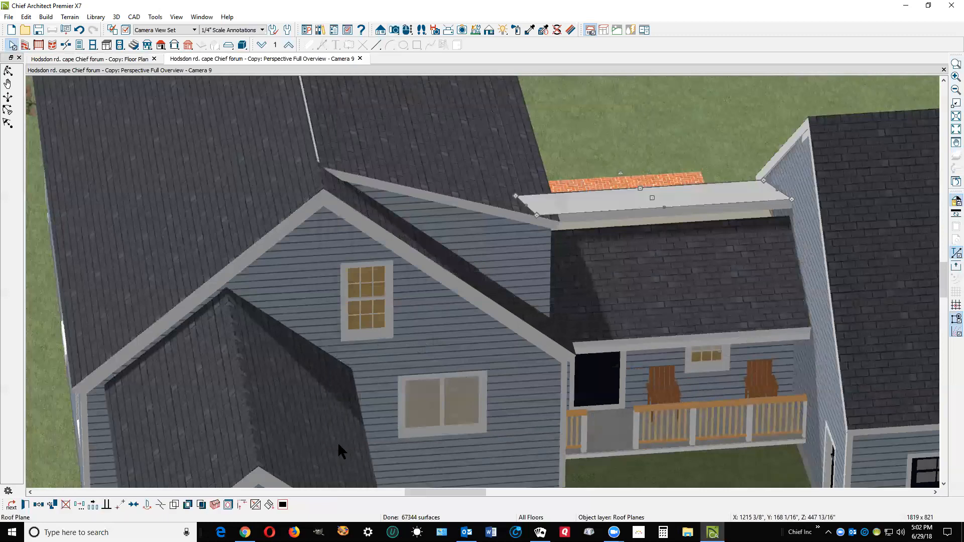
double_click(264, 242)
click(418, 161)
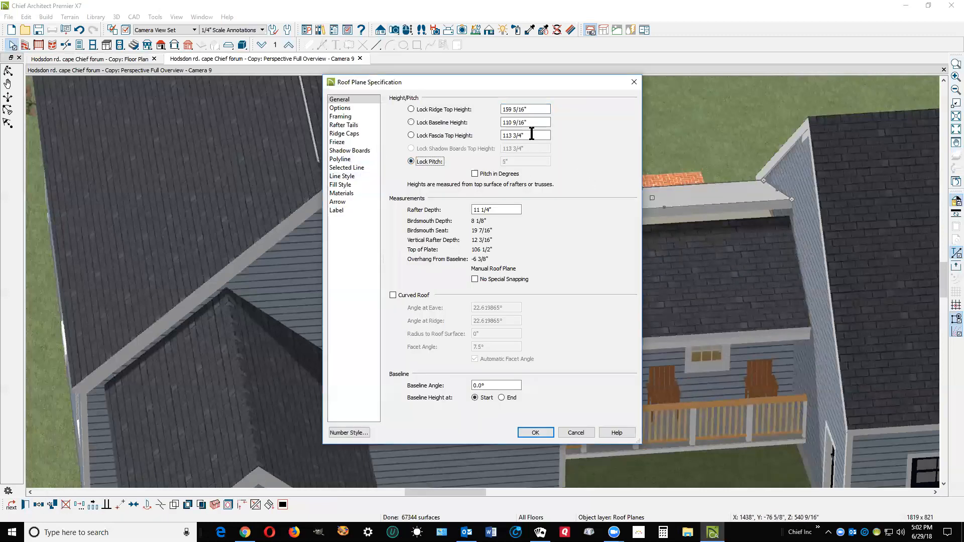
key(ctrl+v)
click(535, 433)
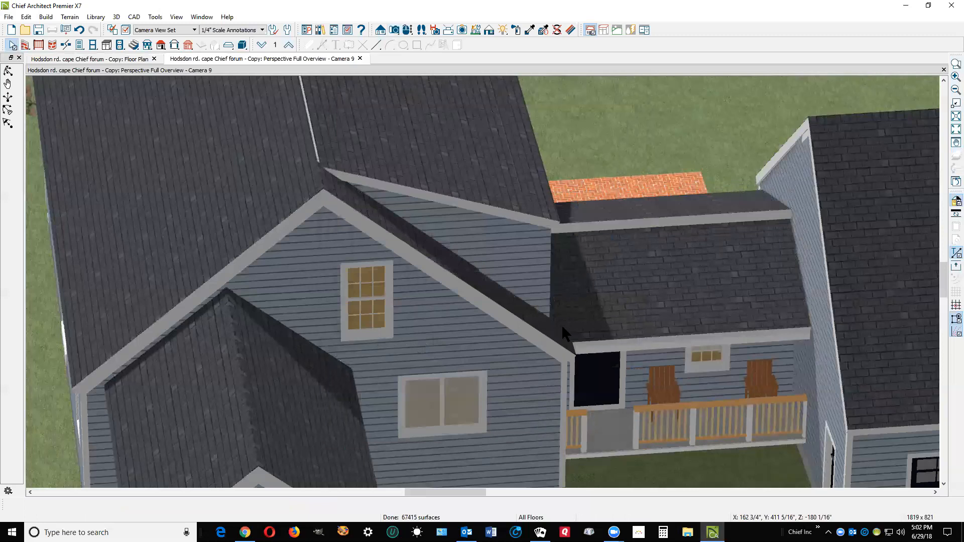
View the house from the rear and join the two connecting roof planes along their ridge
scroll(532, 236, down, 3)
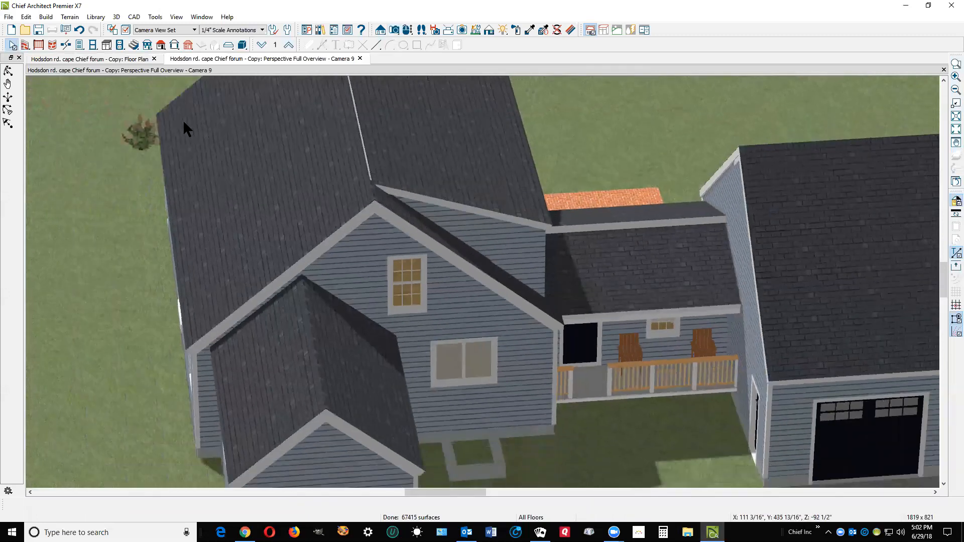
click(8, 71)
drag(537, 254, 443, 280)
scroll(437, 267, up, 5)
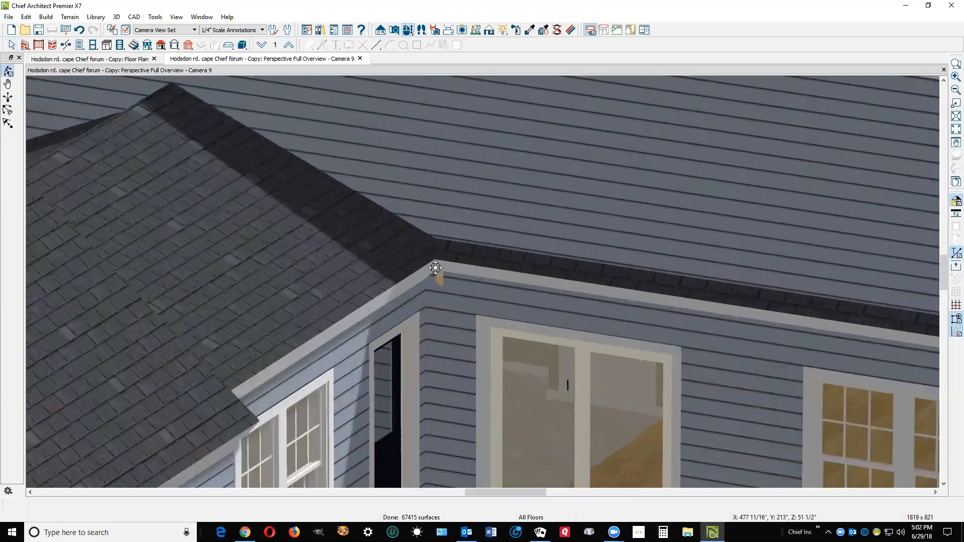
scroll(435, 267, down, 6)
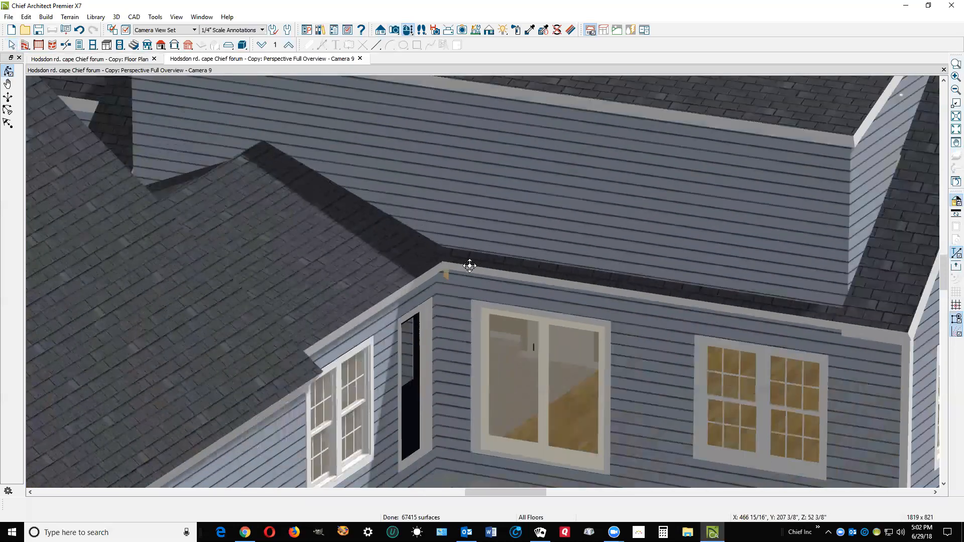
scroll(316, 295, up, 6)
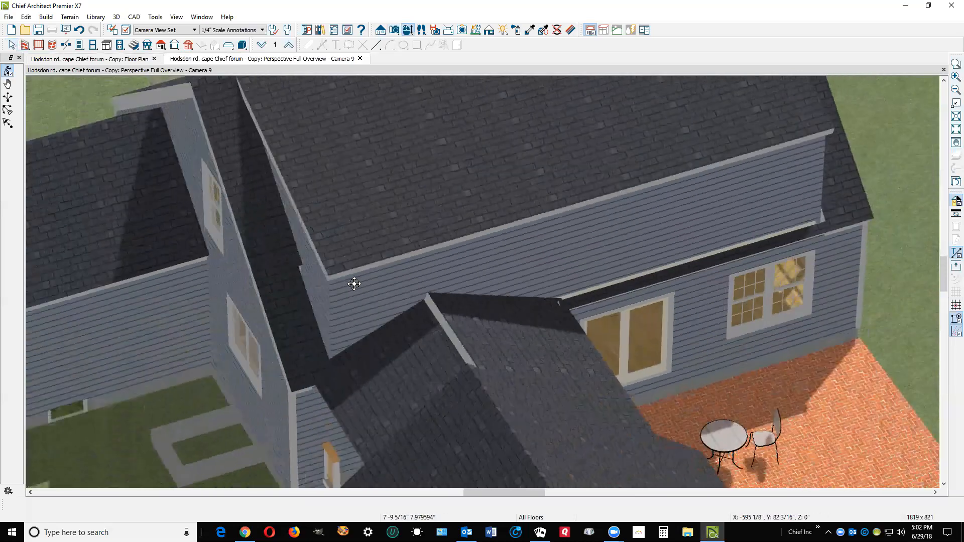
middle_drag(354, 284, 356, 277)
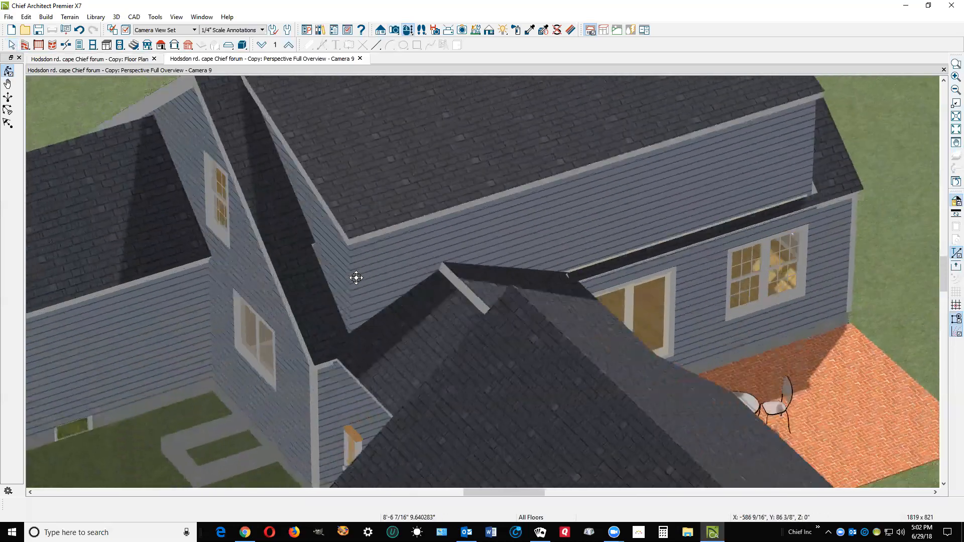
right_click(464, 303)
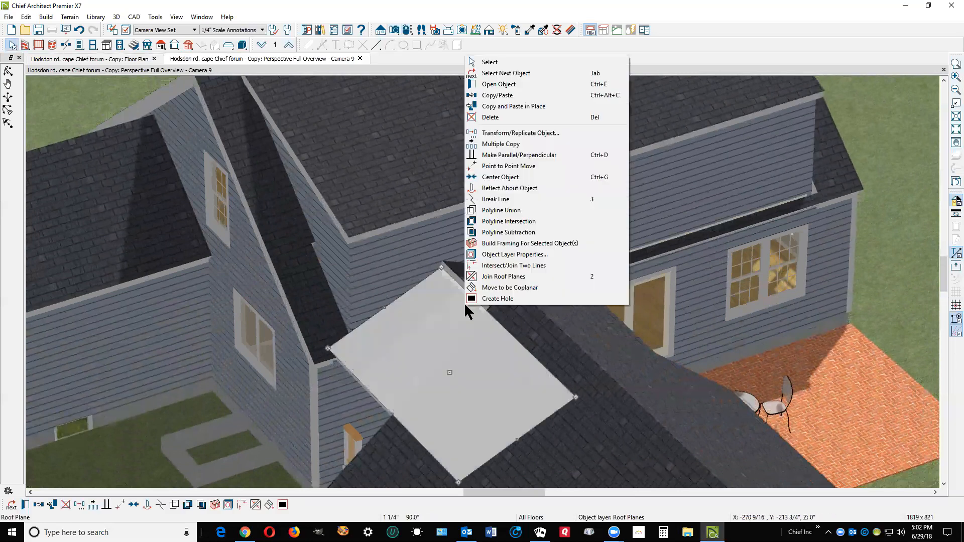
click(479, 275)
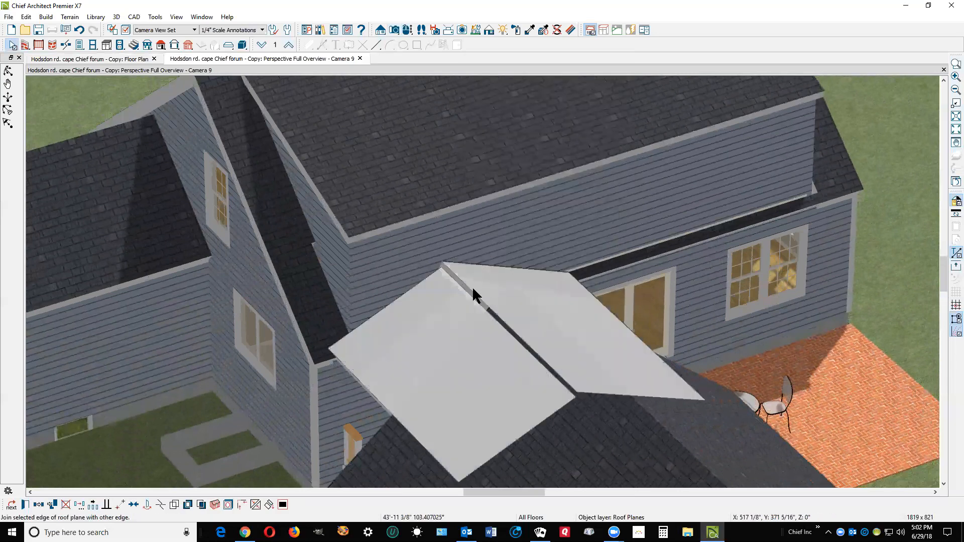
click(479, 283)
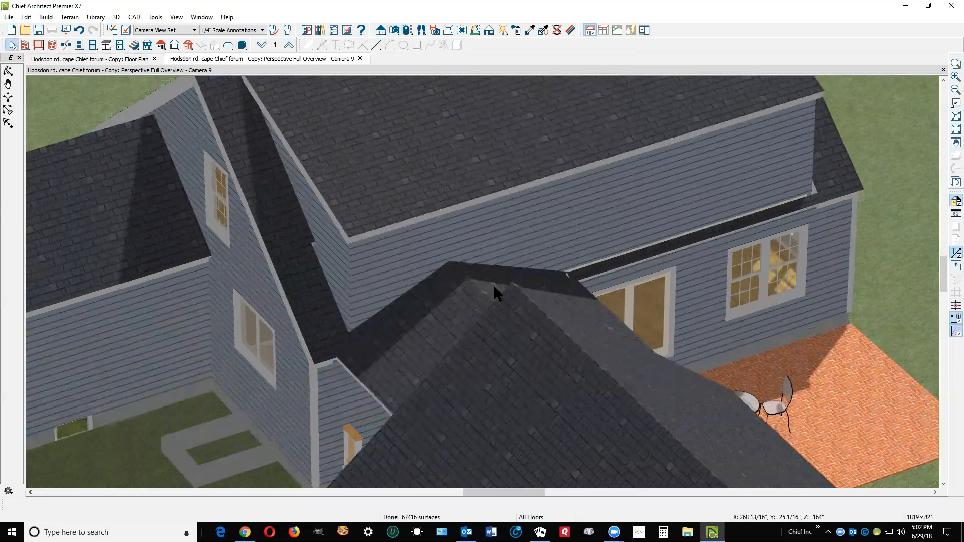
Examine the connecting roof's porch-side eave at the main house corner, in 3D and on the floor 1 plan
scroll(332, 356, up, 6)
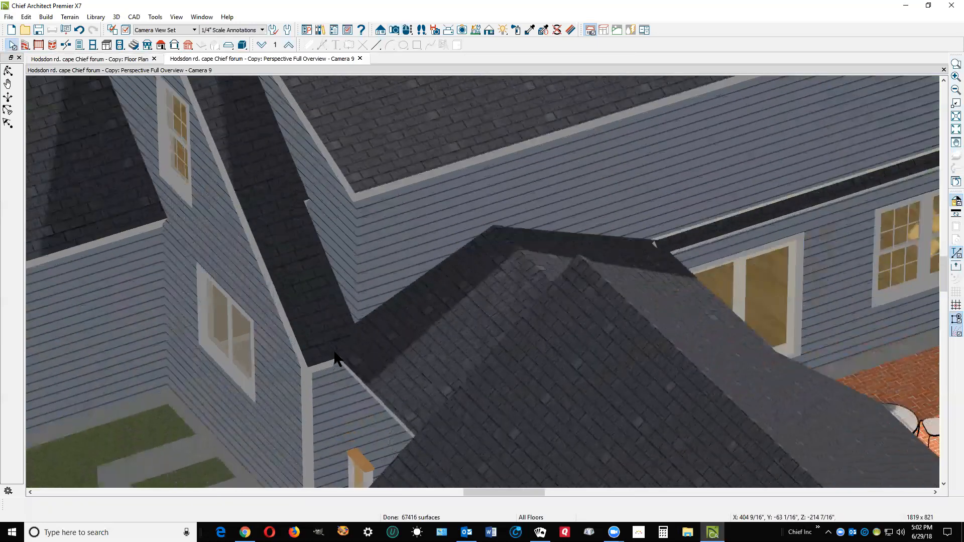
scroll(341, 341, up, 3)
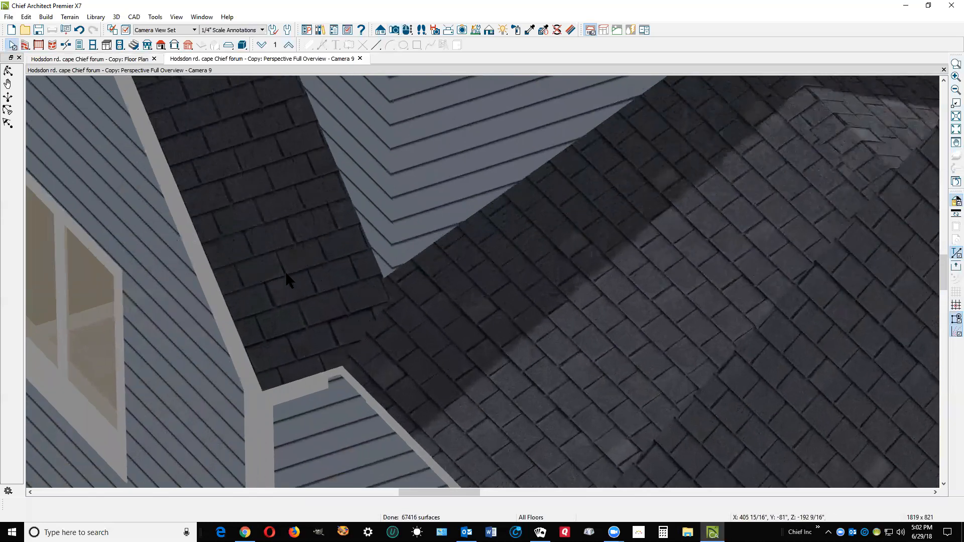
key(ctrl+Tab)
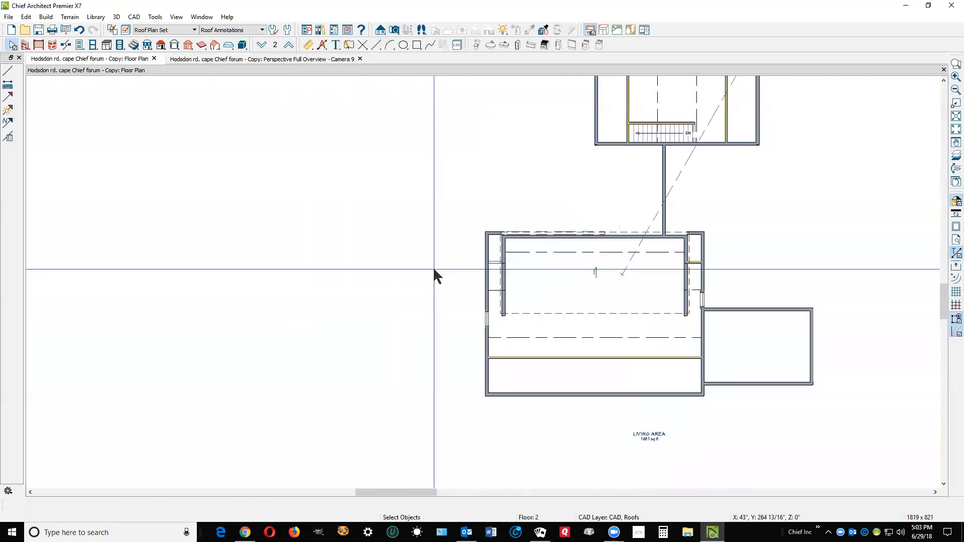
click(263, 44)
scroll(684, 228, up, 2)
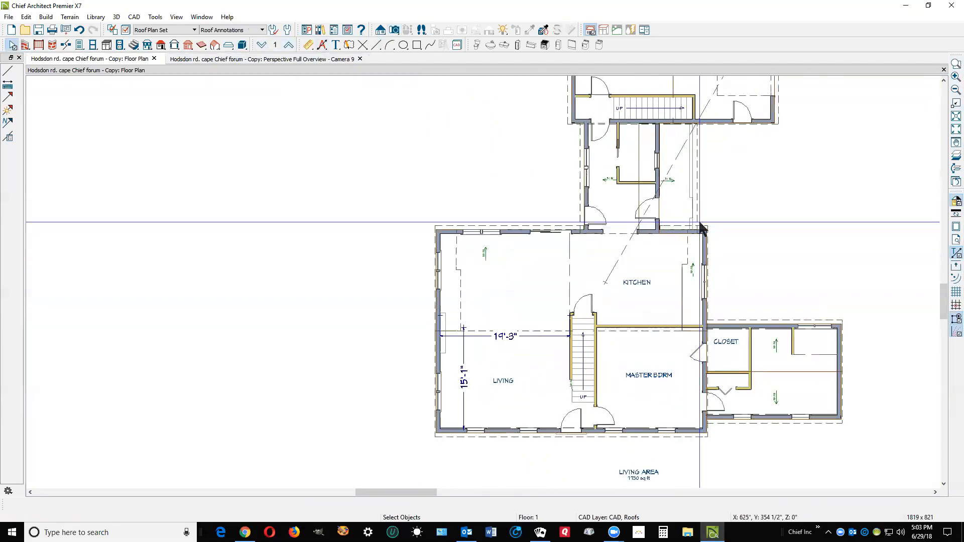
scroll(700, 227, up, 3)
scroll(698, 226, down, 1)
scroll(695, 229, up, 1)
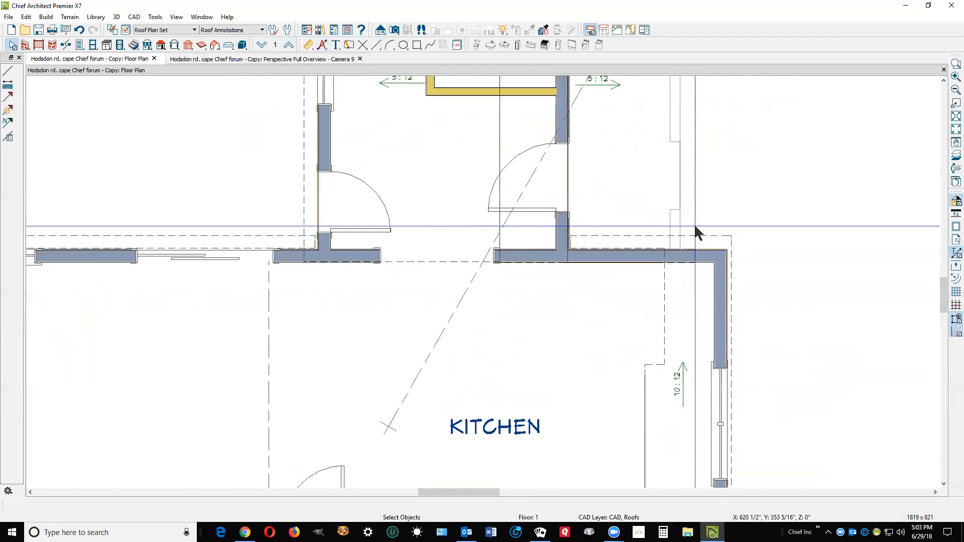
scroll(696, 227, up, 1)
click(694, 219)
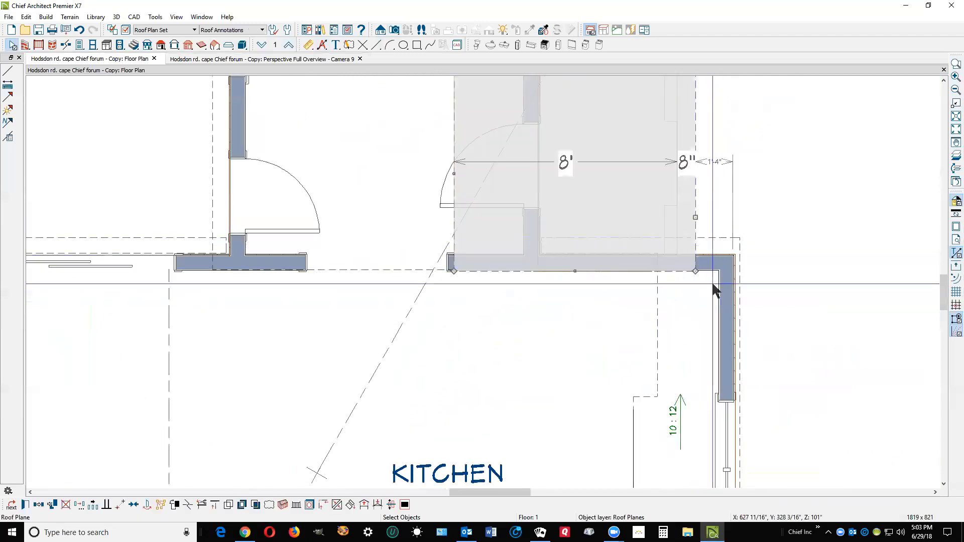
click(745, 244)
scroll(748, 239, down, 2)
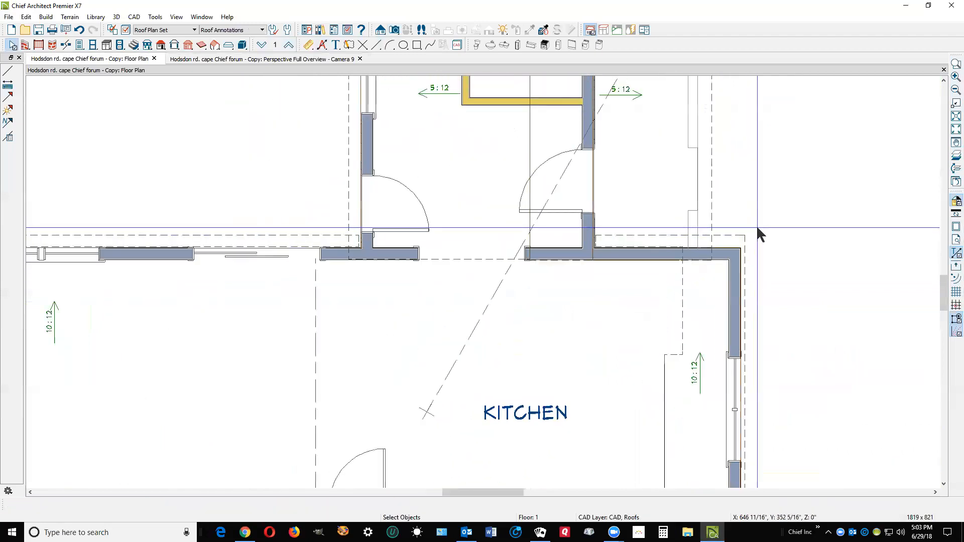
scroll(757, 227, down, 1)
key(ctrl+Tab)
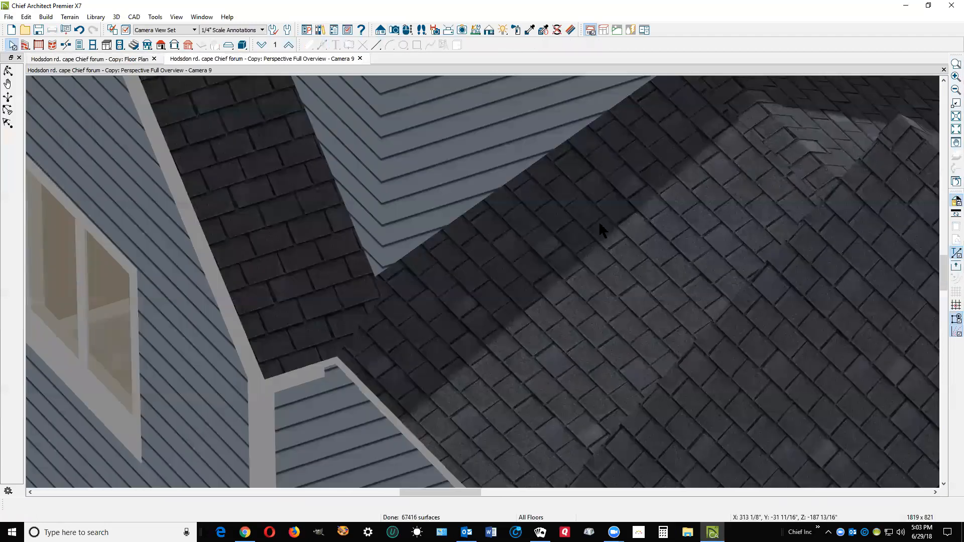
From above, join the shed dormer's roof plane to the front main roof plane along the ridge
scroll(583, 224, down, 3)
scroll(587, 216, down, 4)
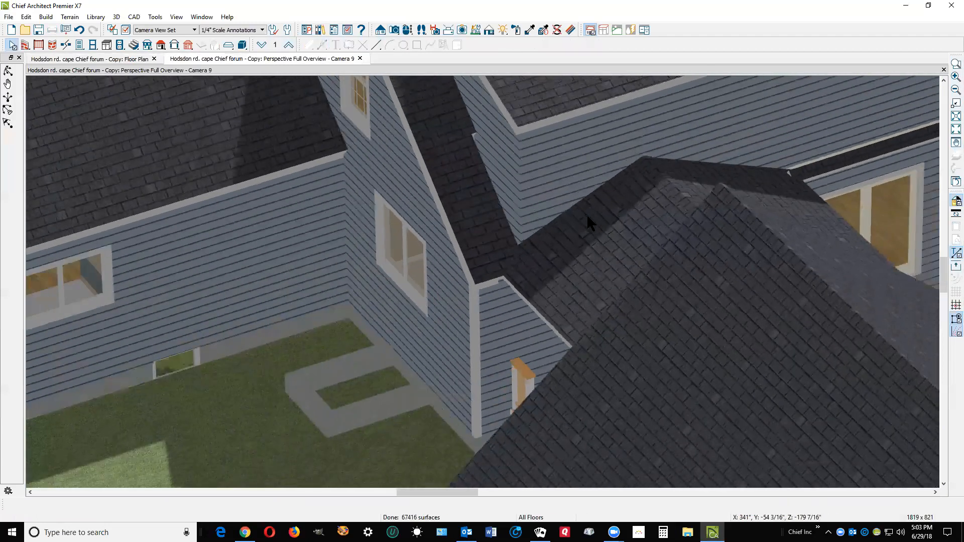
click(8, 71)
drag(522, 187, 458, 213)
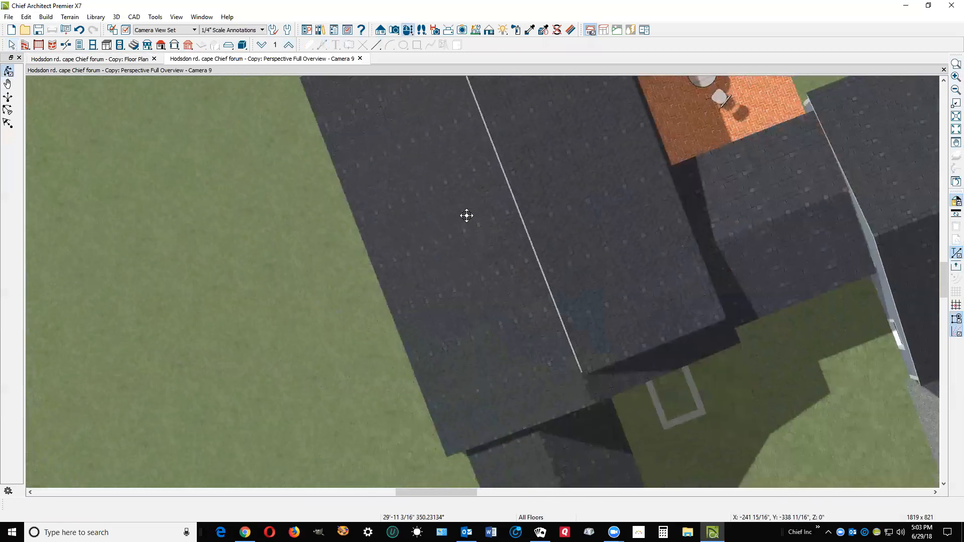
key(space)
right_click(532, 233)
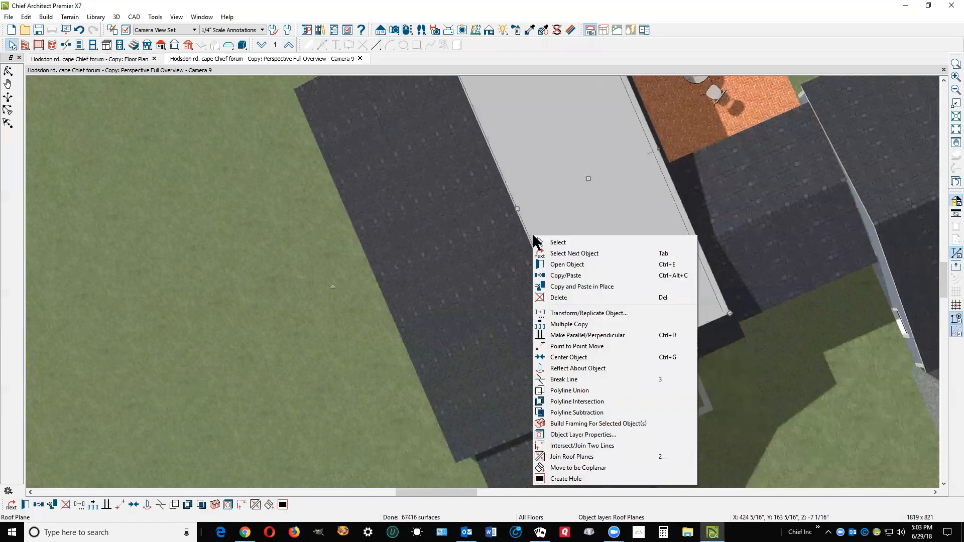
click(565, 457)
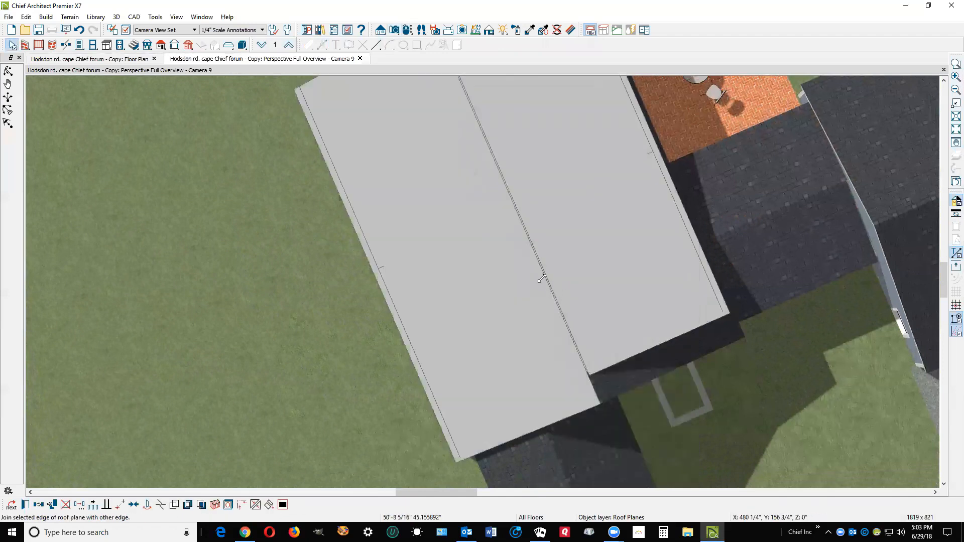
click(542, 278)
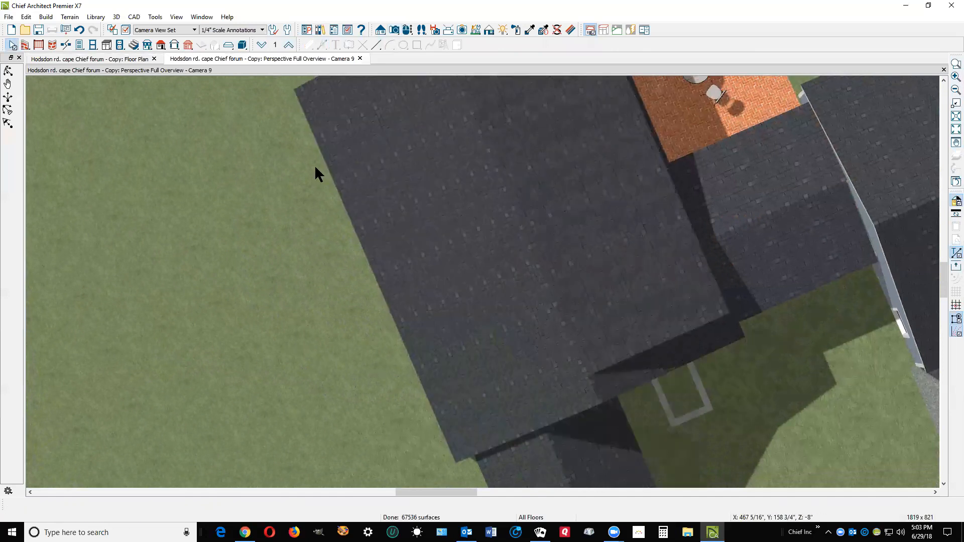
From the patio side, inspect the main roof planes flanking the shed dormer and the junction where the connecting roof meets the dormer corner
scroll(316, 167, down, 3)
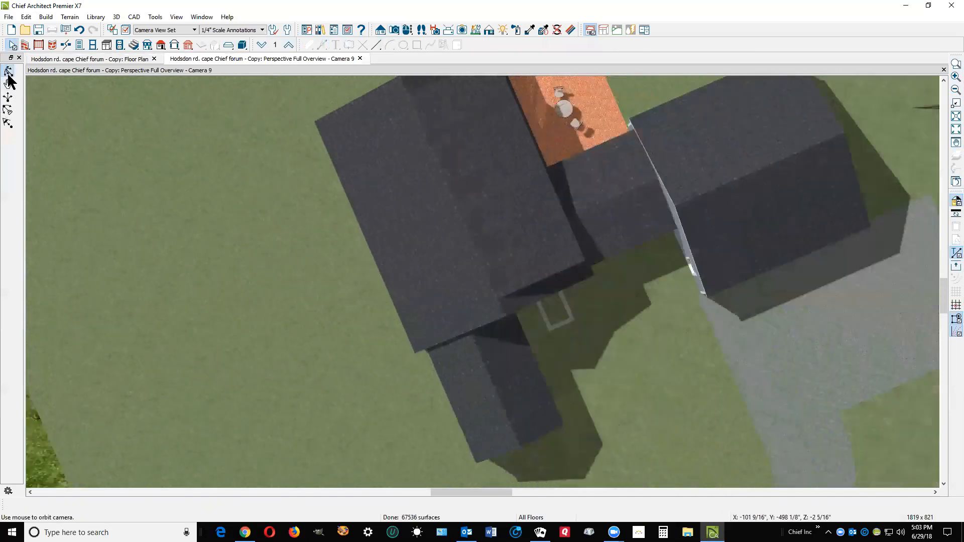
click(8, 71)
drag(490, 254, 630, 148)
scroll(501, 158, up, 3)
key(space)
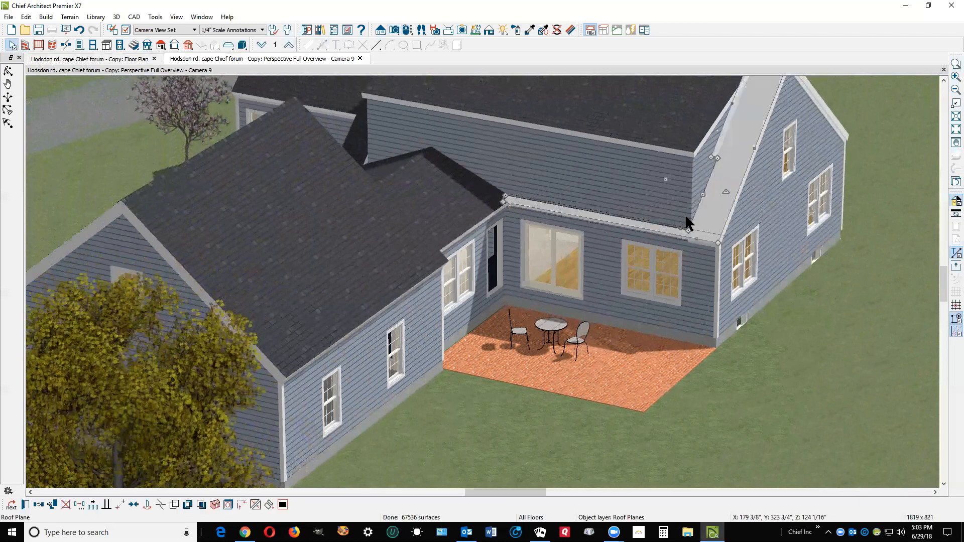
click(371, 159)
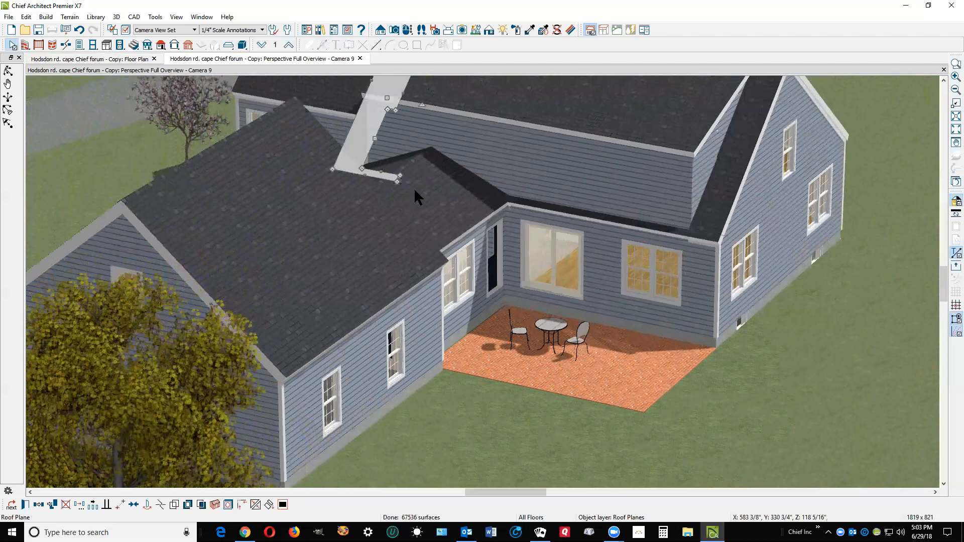
key(Delete)
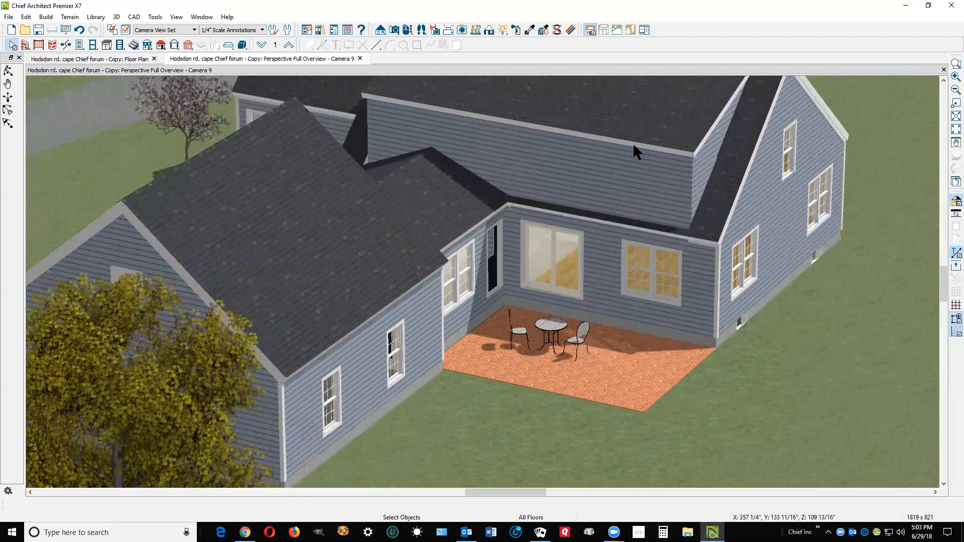
click(745, 132)
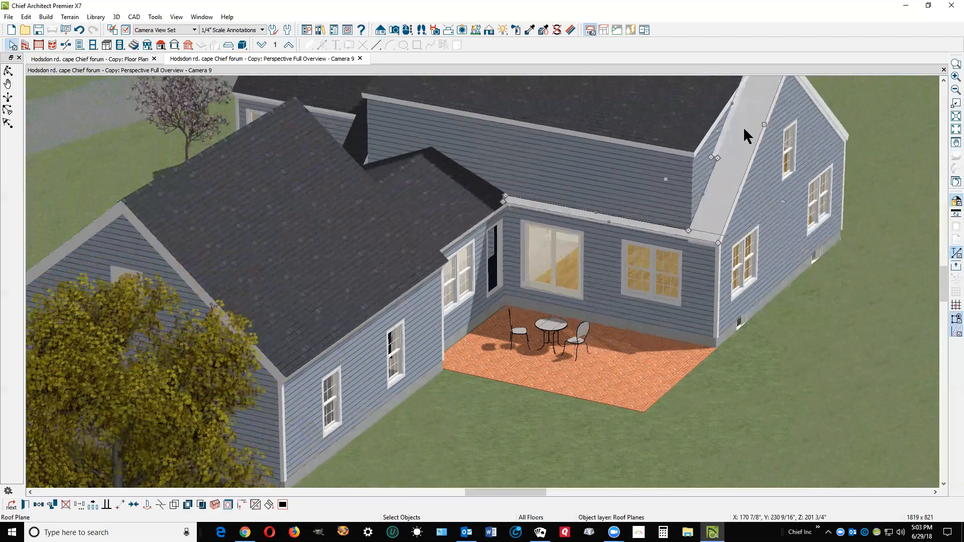
click(359, 160)
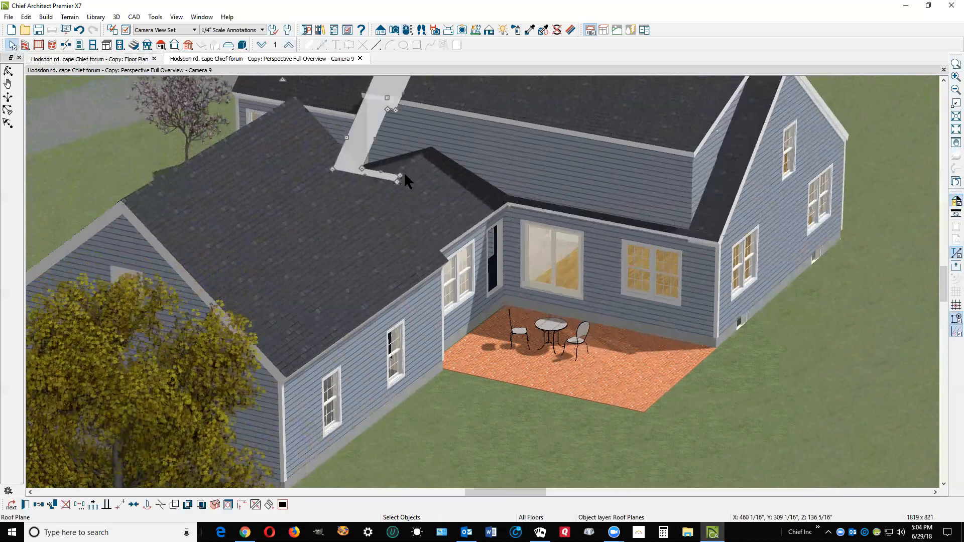
key(Delete)
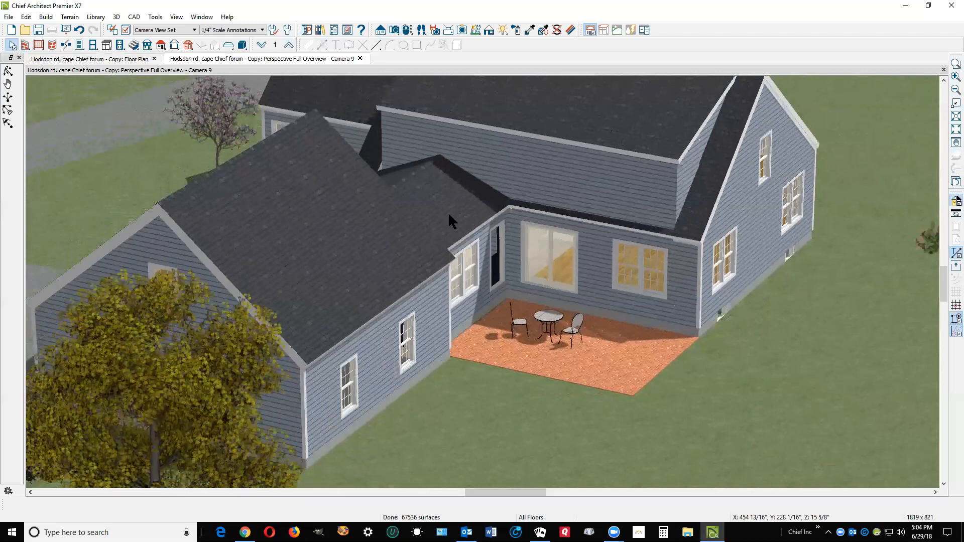
scroll(345, 224, down, 3)
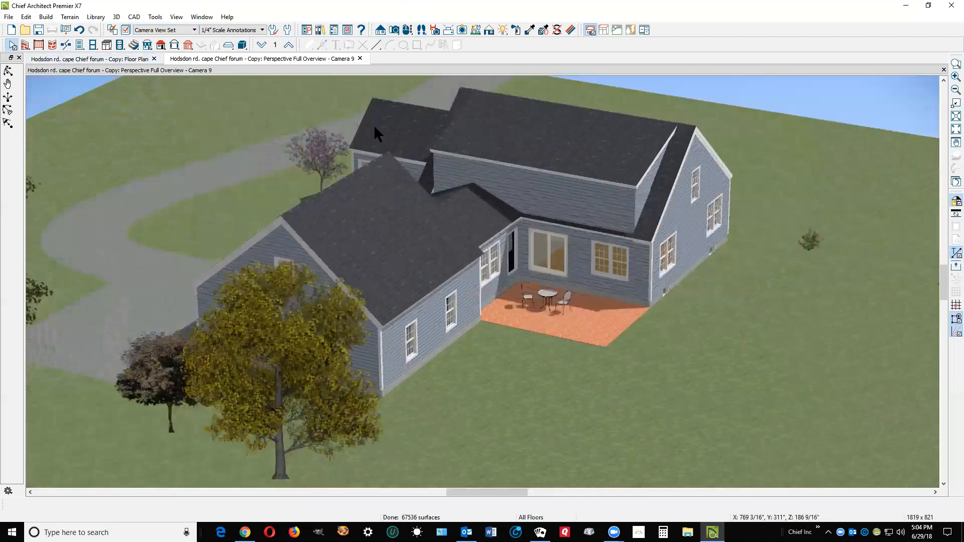
scroll(374, 125, up, 3)
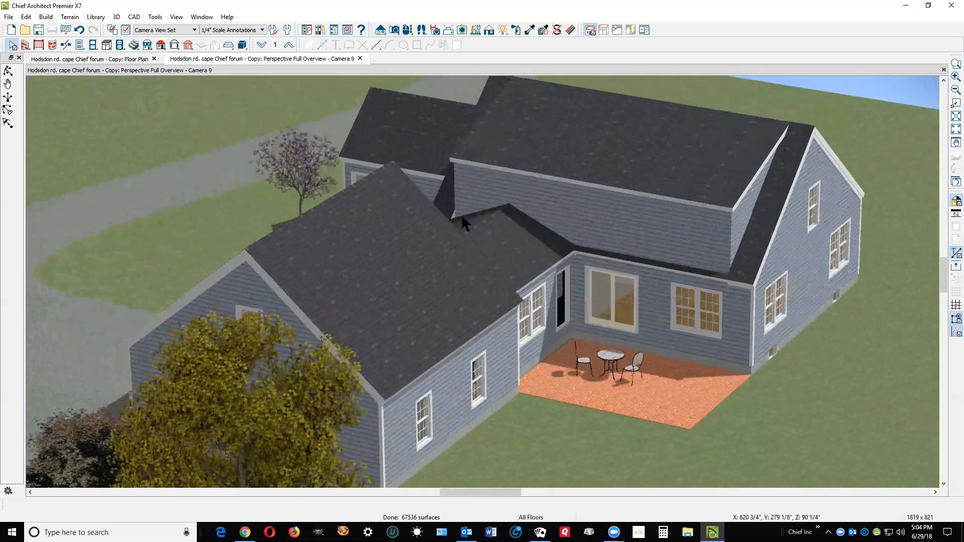
scroll(461, 215, up, 10)
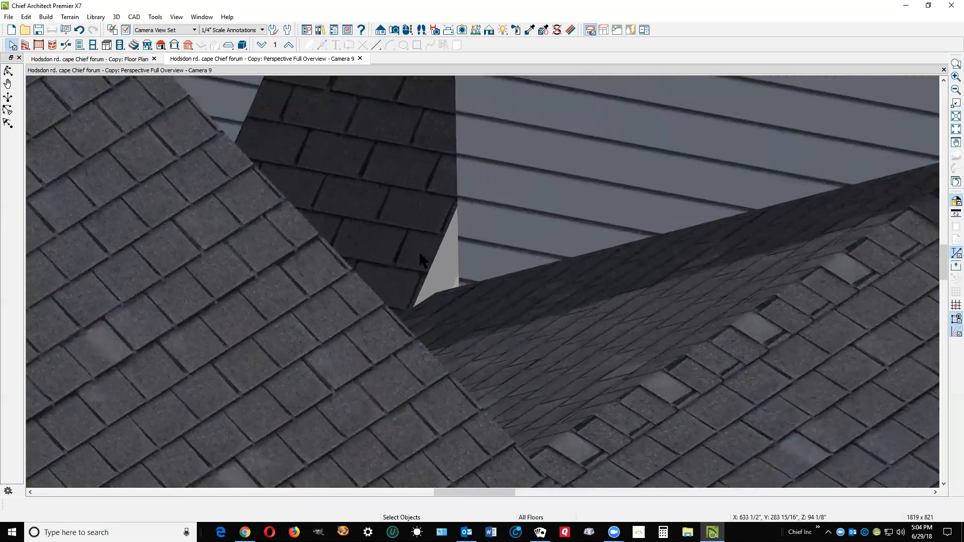
scroll(354, 198, down, 6)
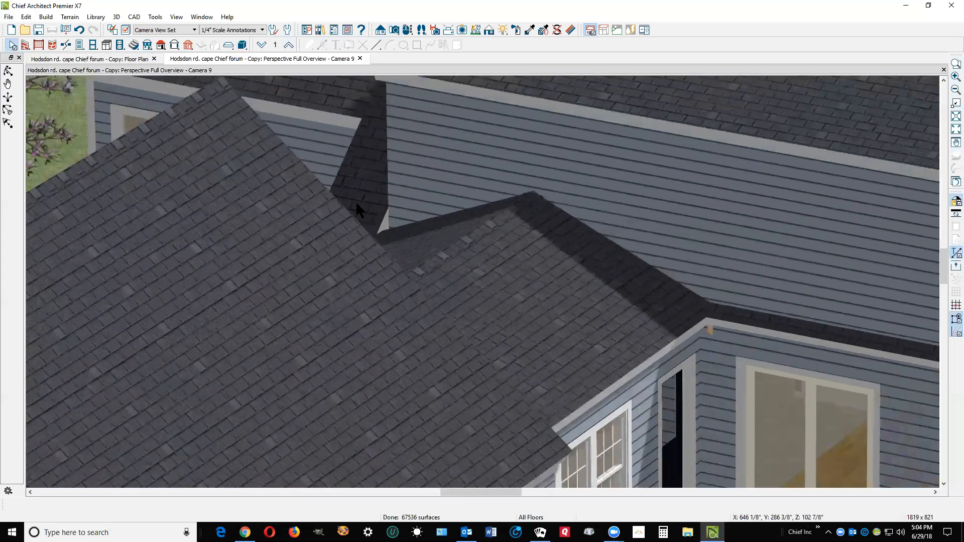
Inspect the exposed framing piece at the patio's inside corner and view the specification of the wall behind it
scroll(355, 201, down, 3)
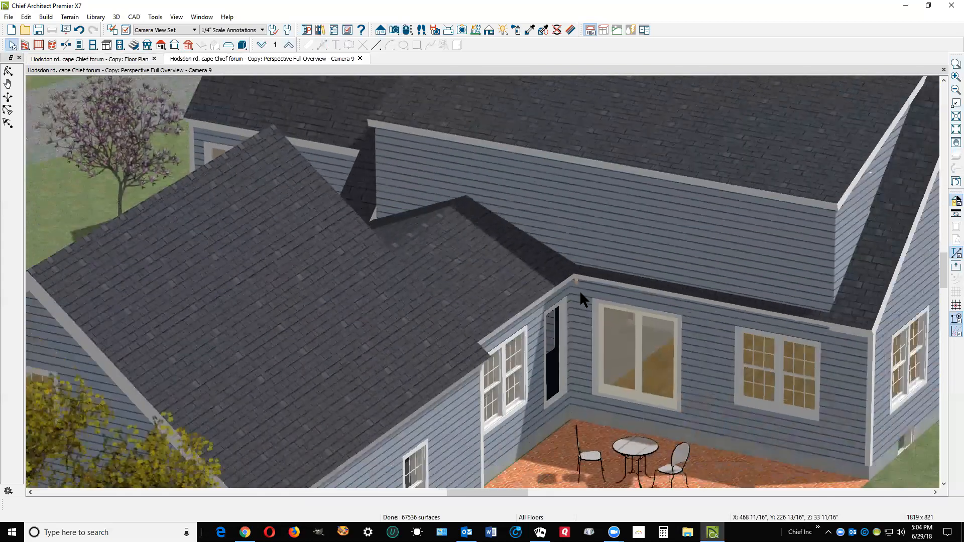
scroll(578, 287, up, 10)
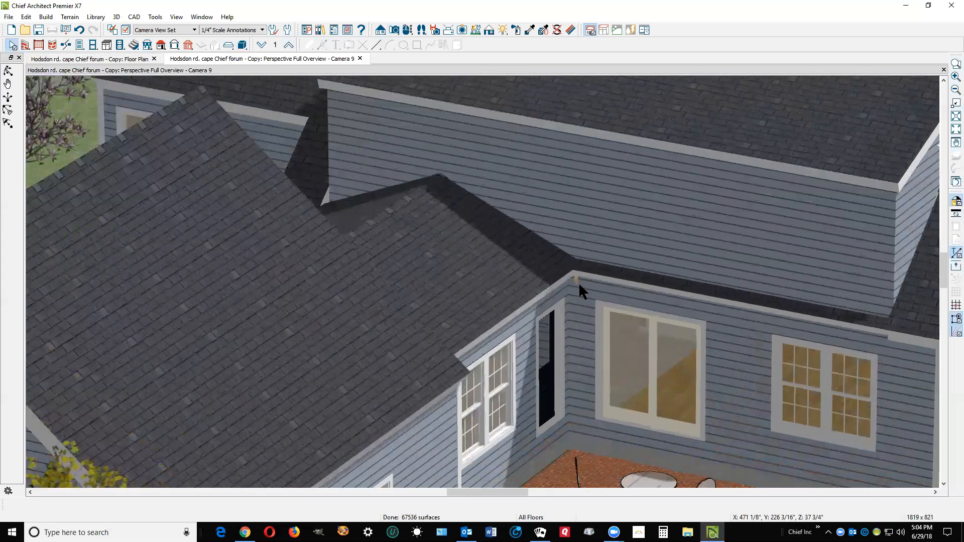
scroll(555, 263, down, 2)
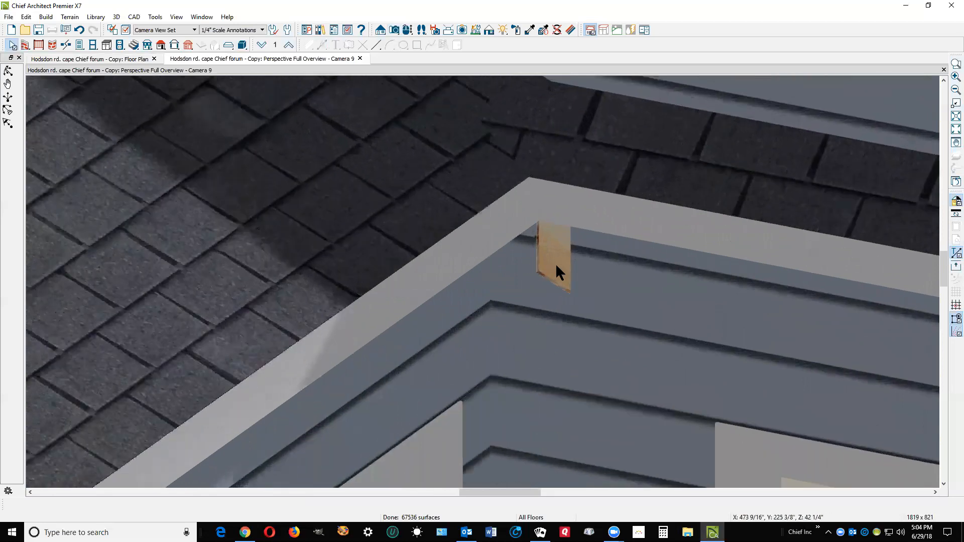
click(555, 263)
scroll(544, 239, up, 2)
scroll(544, 240, down, 2)
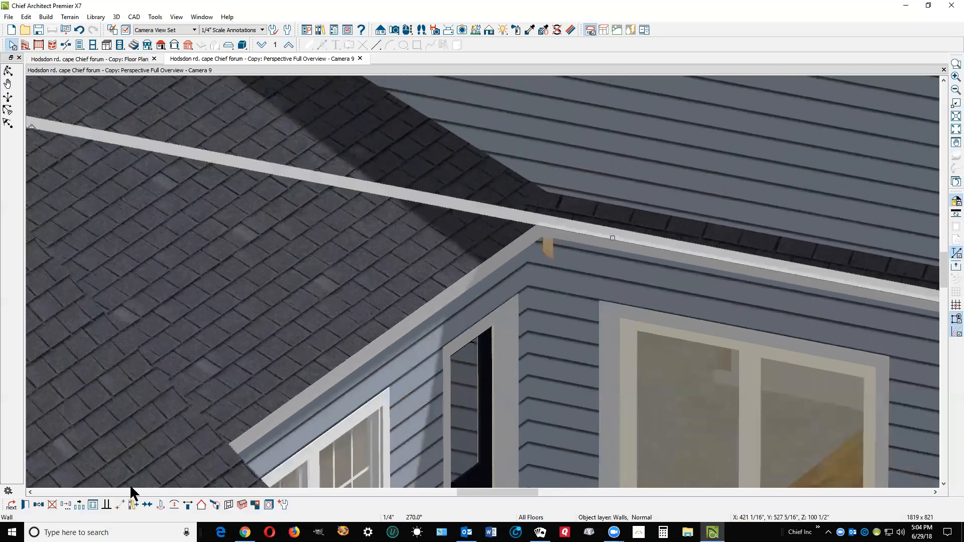
click(23, 502)
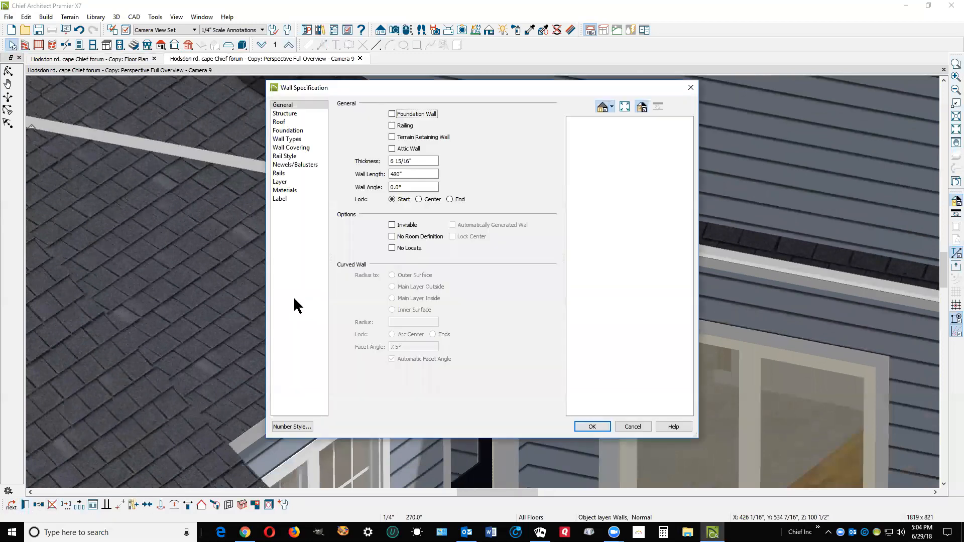
click(639, 425)
key(Escape)
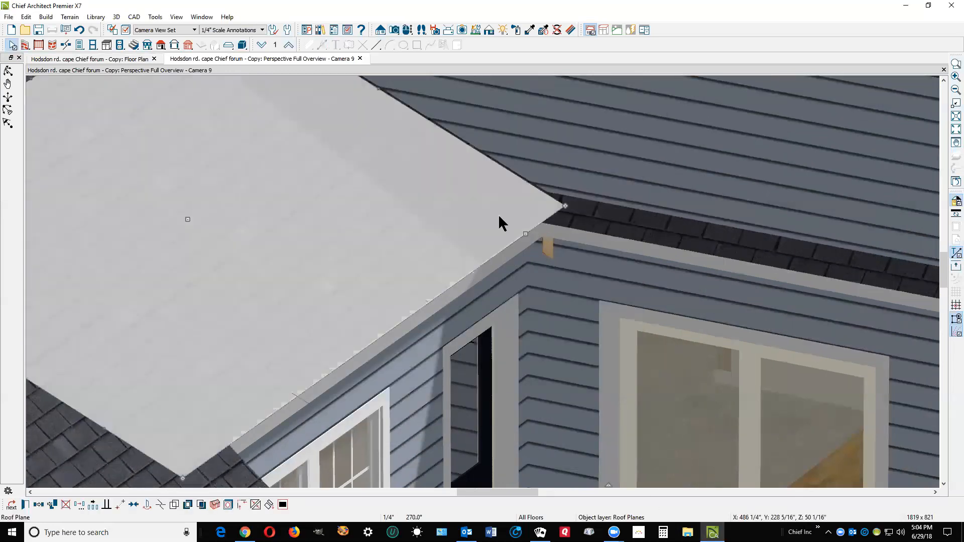
Break the connecting roof plane's eave edge at the patio inside corner and pull its overlapping corner back to the dormer wall
click(576, 224)
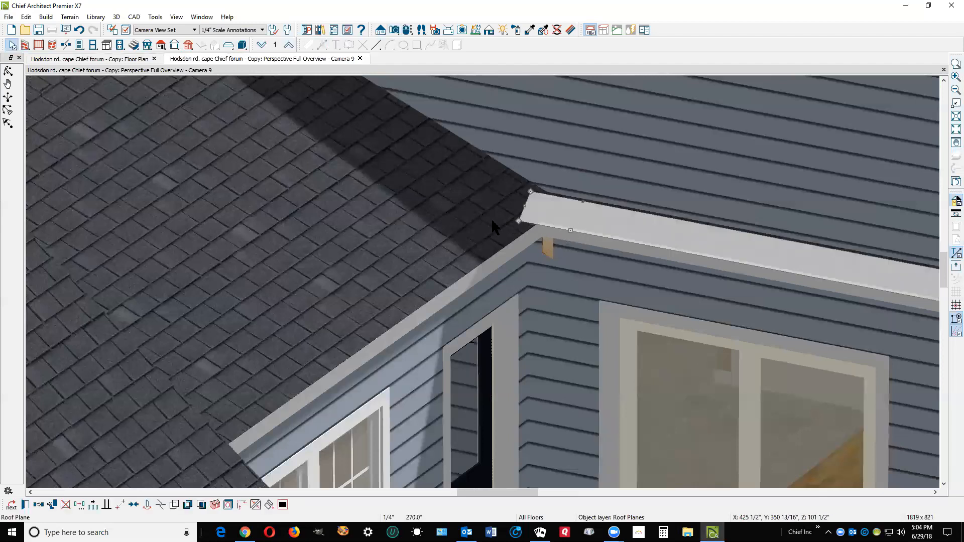
scroll(497, 215, up, 5)
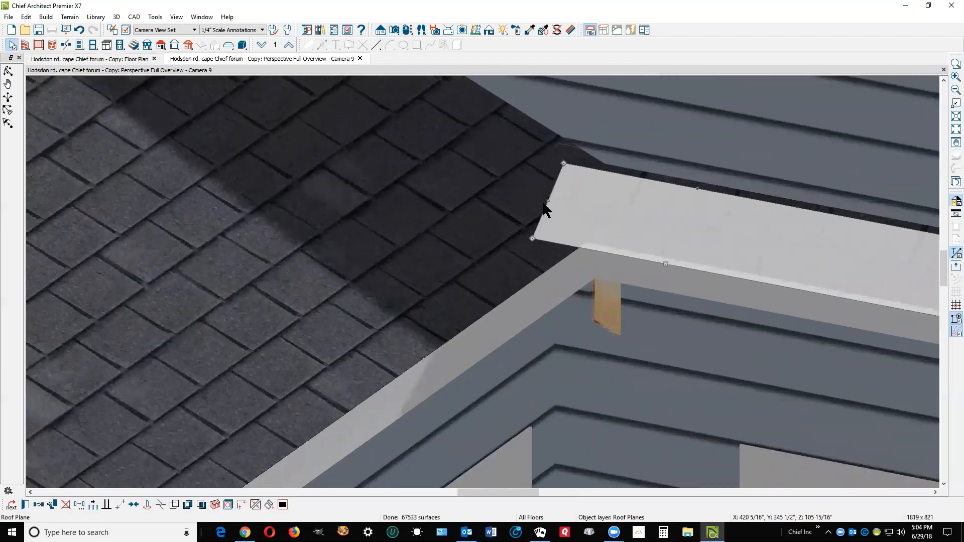
scroll(546, 207, up, 1)
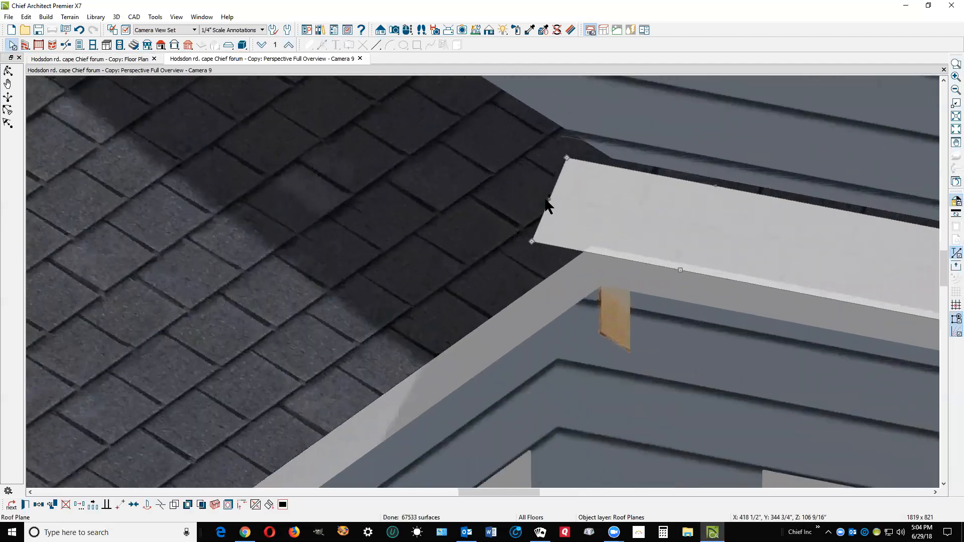
click(575, 253)
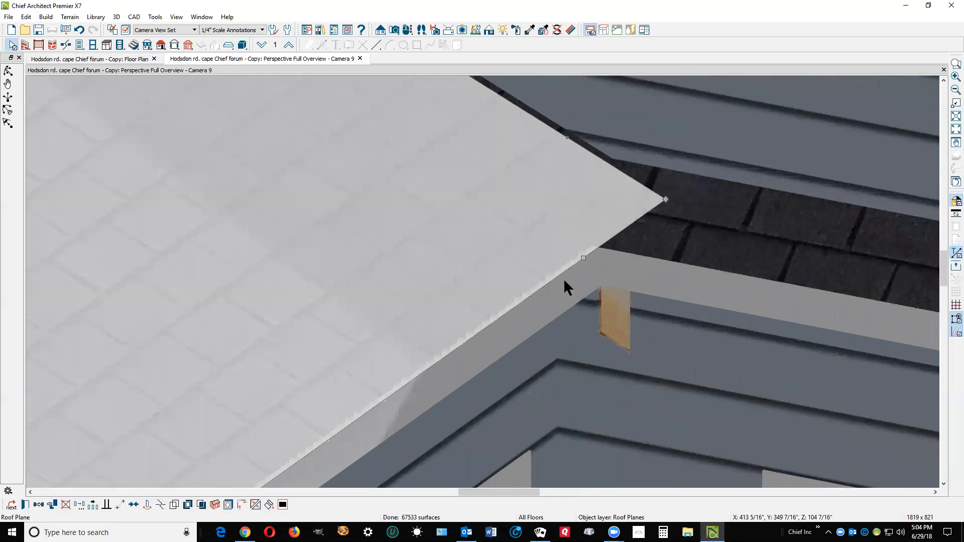
click(161, 505)
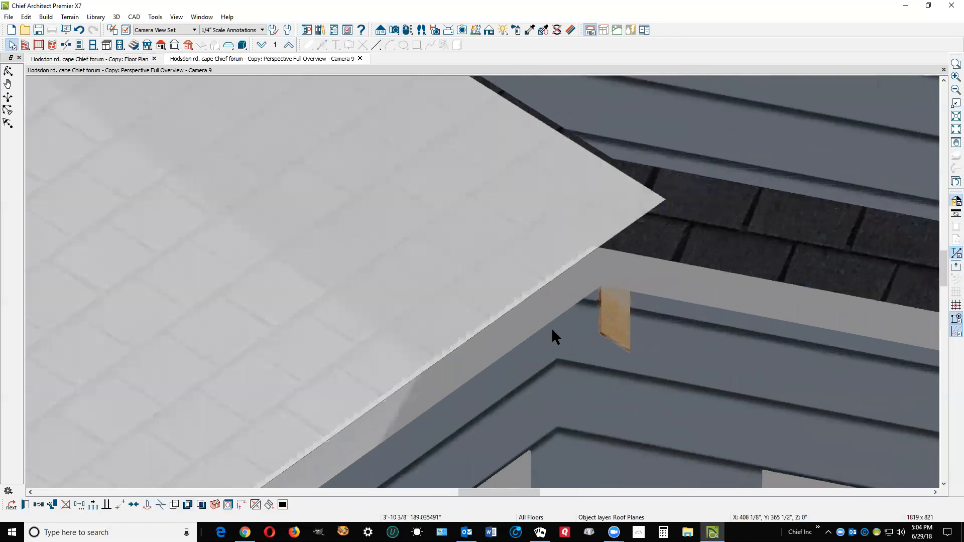
click(603, 240)
drag(648, 189, 601, 157)
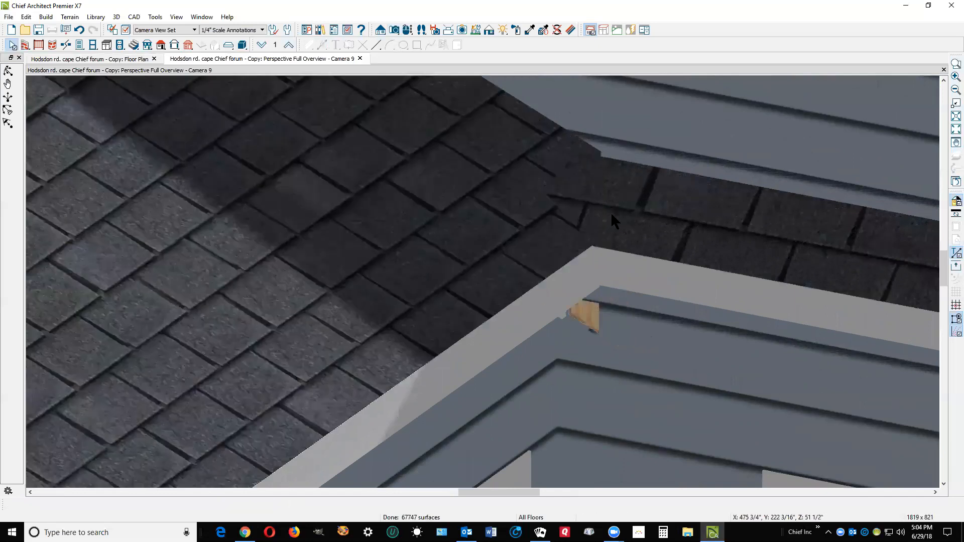
Join the end edge of the narrow roof plane below the dormer to the connecting roof plane at the patio corner
click(610, 212)
click(546, 198)
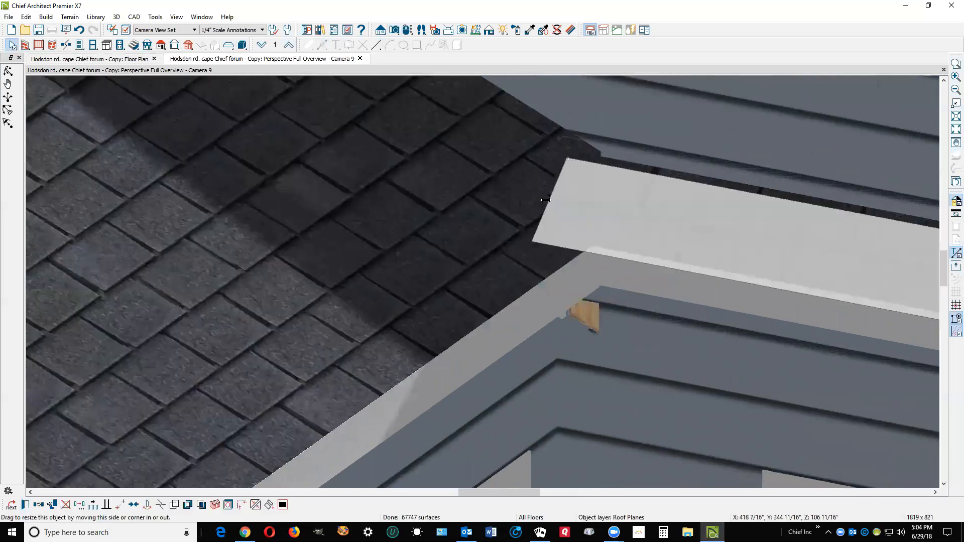
click(256, 504)
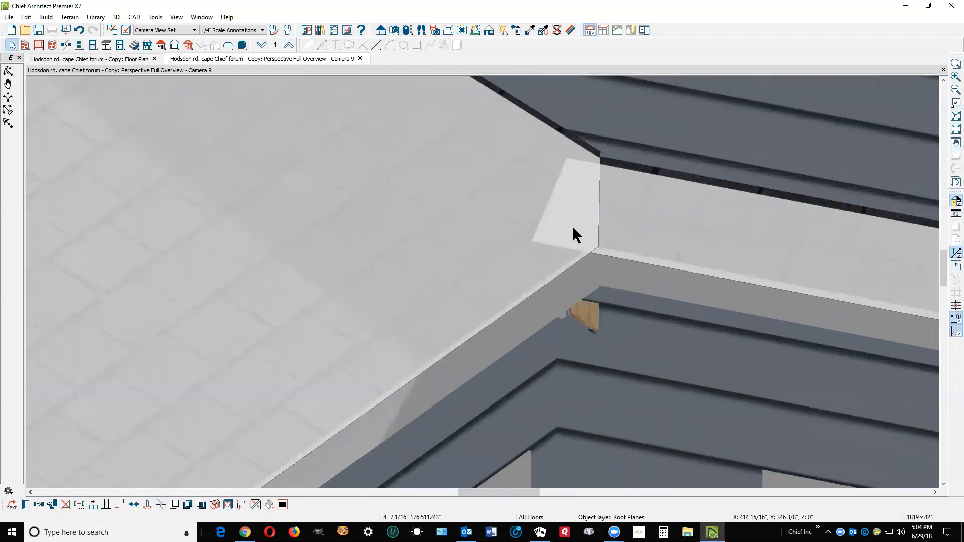
click(573, 229)
key(Escape)
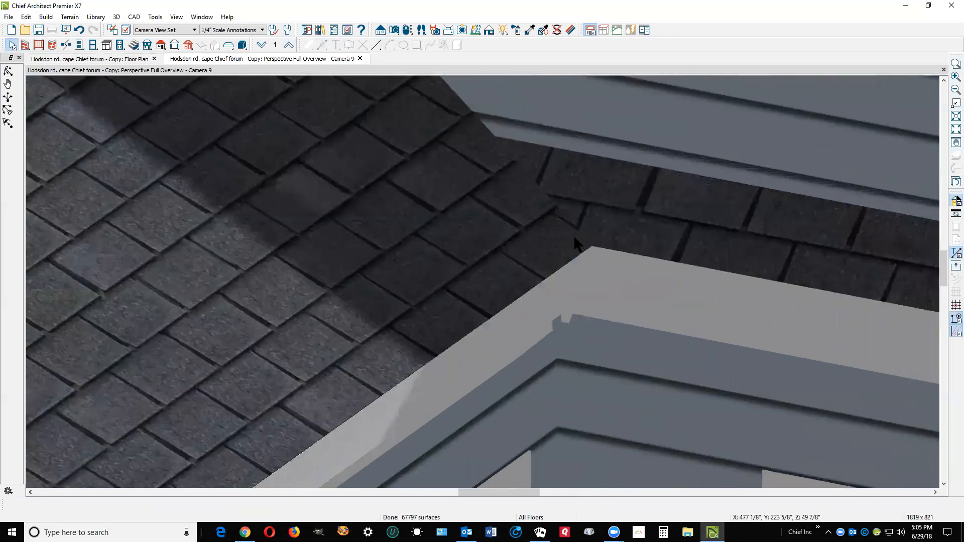
Inspect the joined patio-side roofs and view the house from the front around to the porch-side junction at the dormer corner
scroll(595, 245, down, 2)
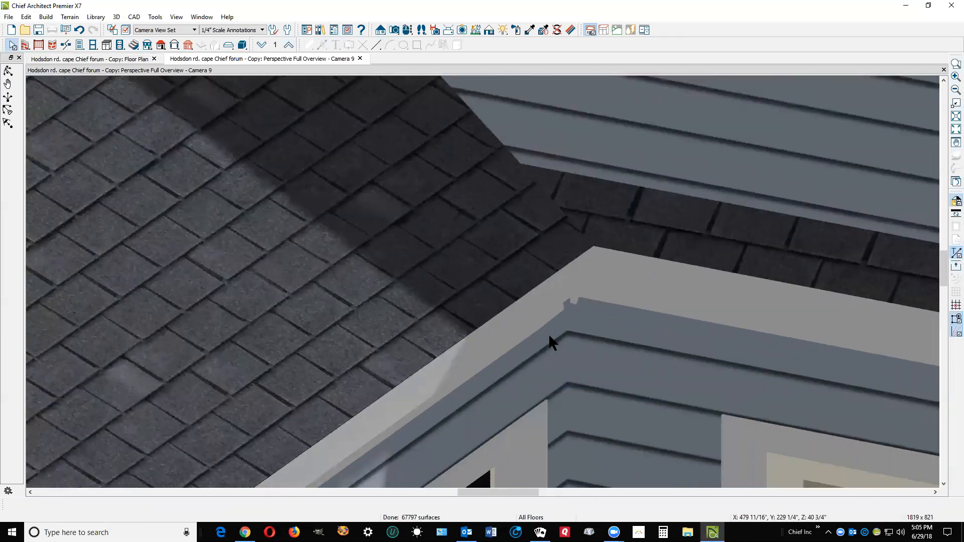
scroll(847, 332, down, 4)
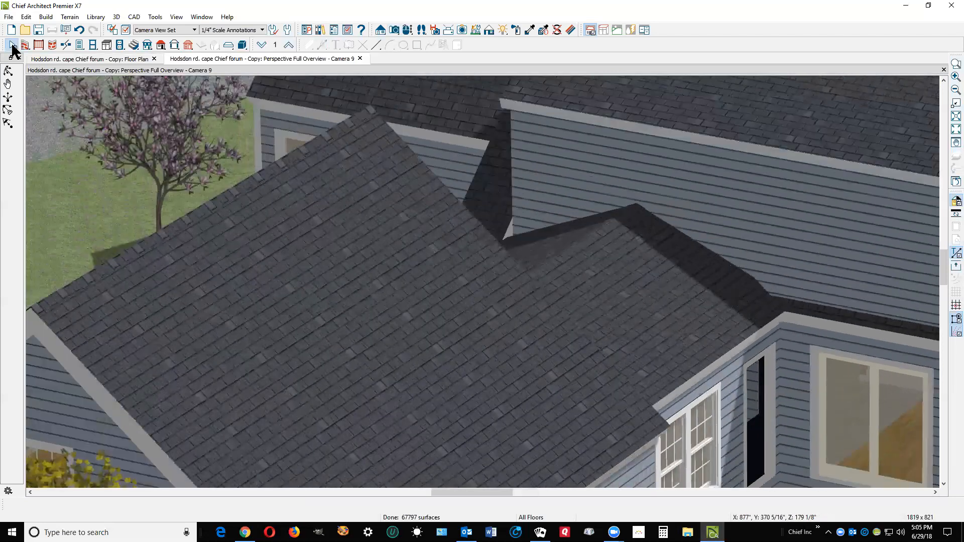
click(8, 70)
drag(242, 201, 460, 214)
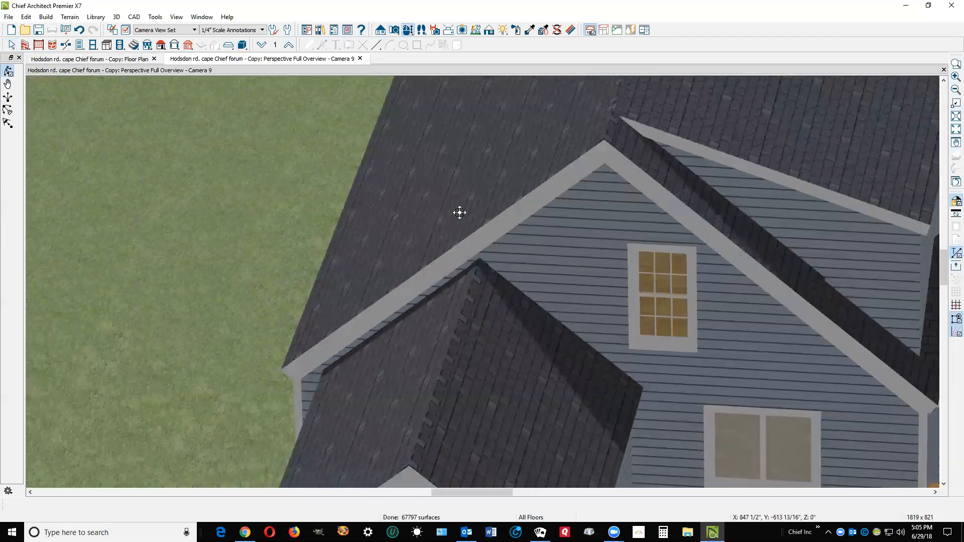
scroll(447, 186, down, 4)
drag(472, 174, 545, 172)
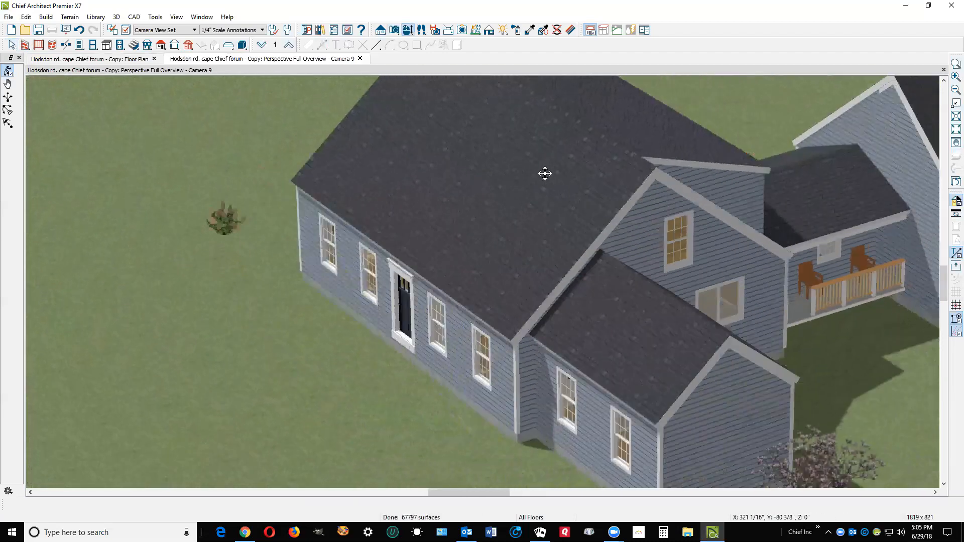
scroll(903, 110, up, 1)
drag(843, 151, 623, 266)
scroll(597, 324, up, 3)
scroll(597, 324, up, 5)
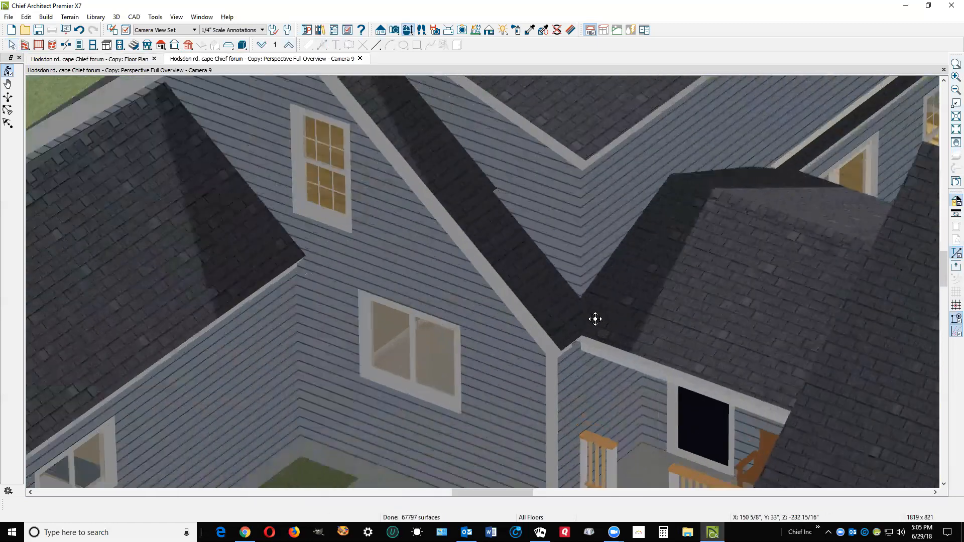
Break the porch-side connecting roof plane's edge at the base of the dormer corner
key(space)
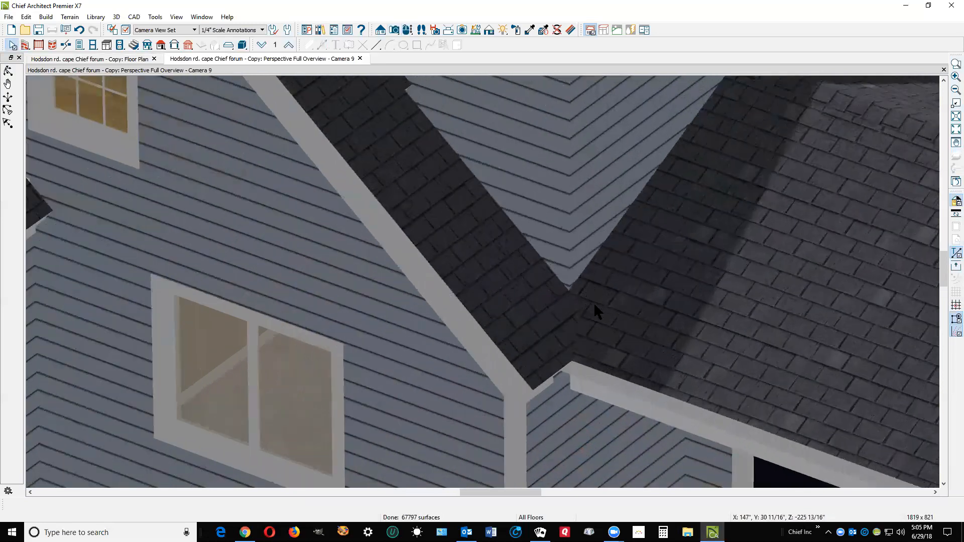
click(595, 303)
click(161, 504)
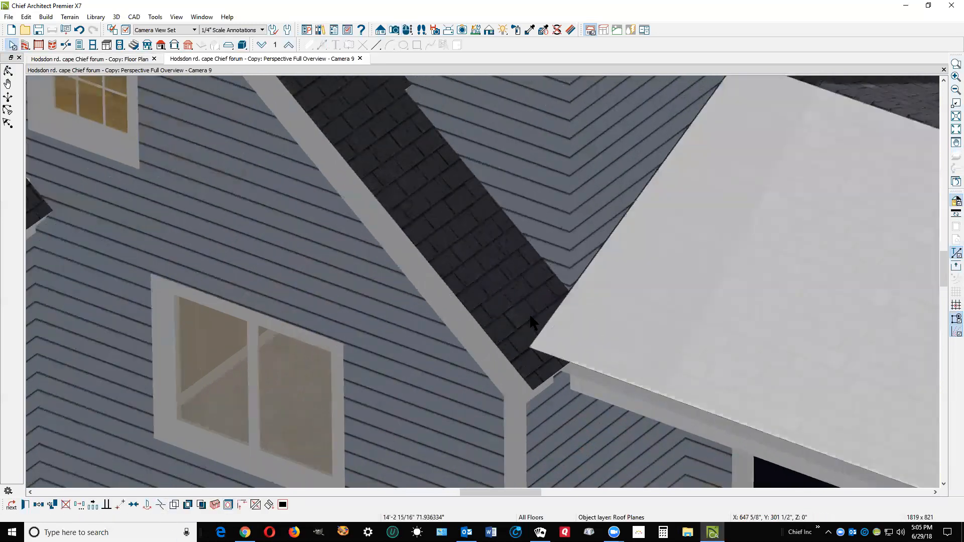
click(569, 291)
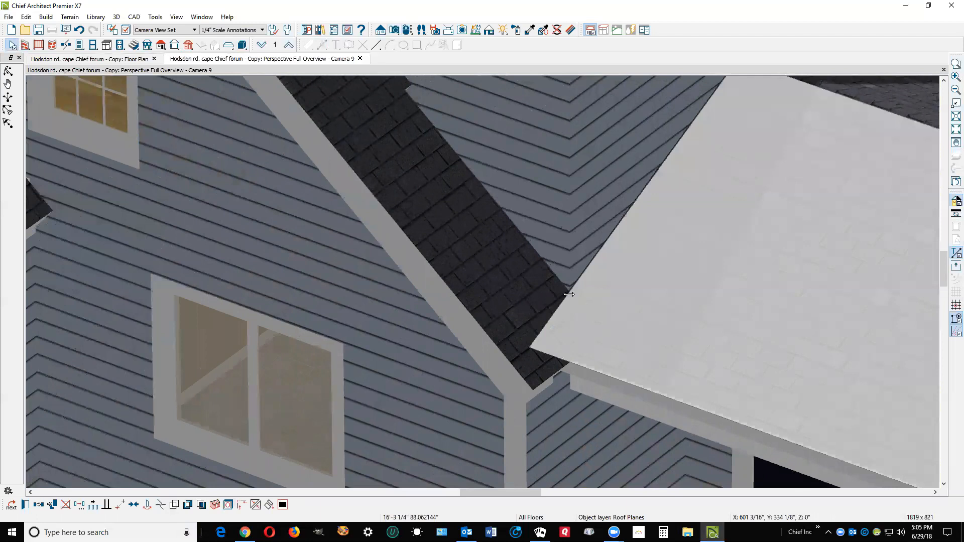
Shorten the main roof plane's strip that runs under the connecting roof, pulling it back to the dormer corner
click(539, 331)
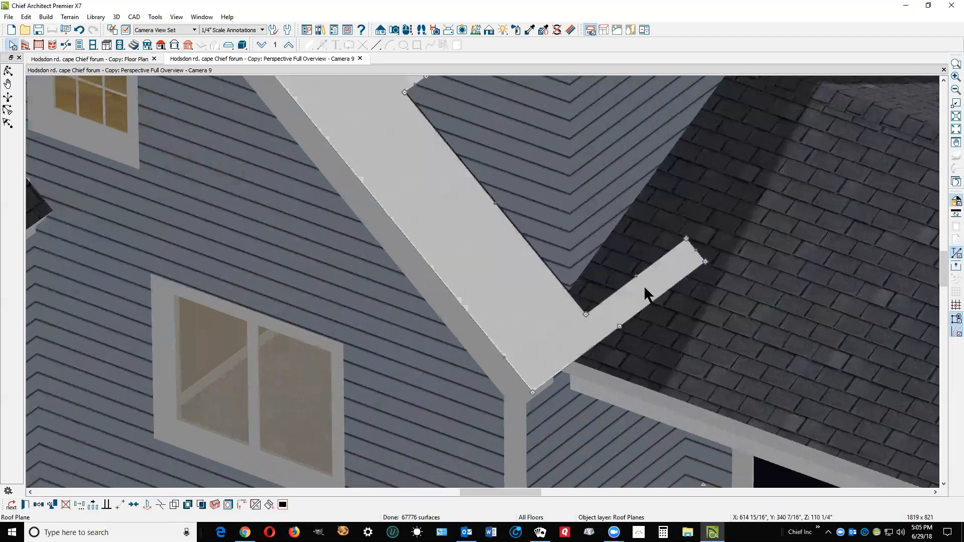
drag(688, 260, 602, 312)
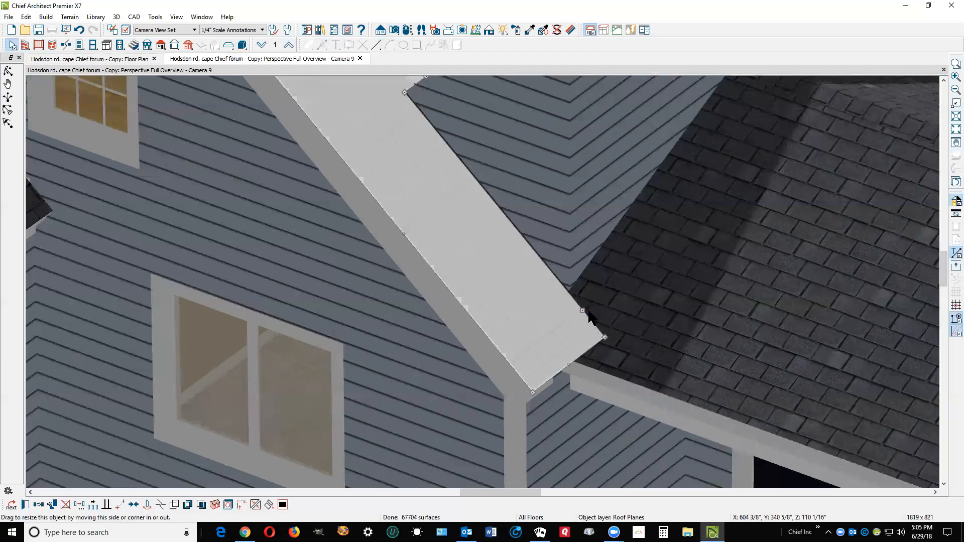
mouse_move(582, 310)
mouse_down()
mouse_move(569, 294)
mouse_move(565, 310)
mouse_up()
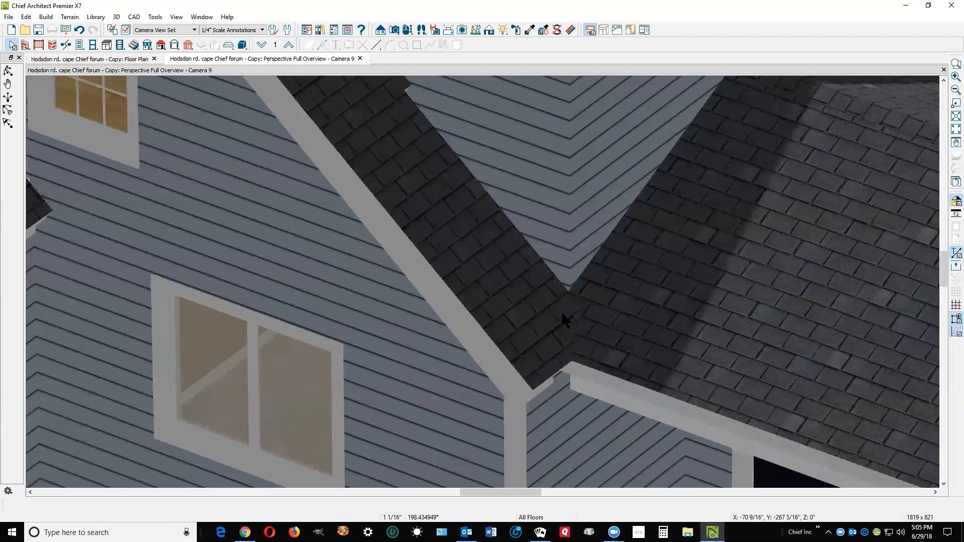
Break the main roof plane's dormer-side edge at the dormer corner and try to join it to the connecting roof plane
click(525, 313)
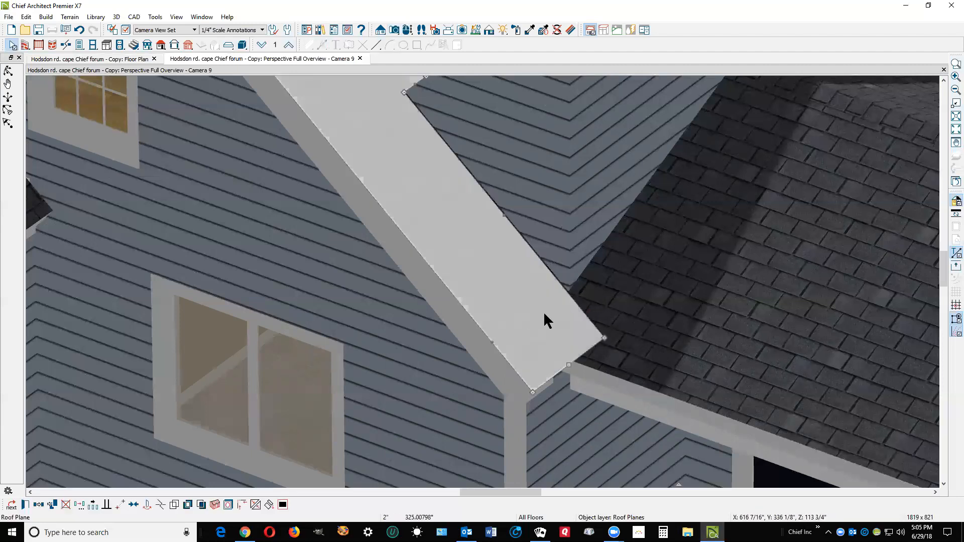
click(161, 503)
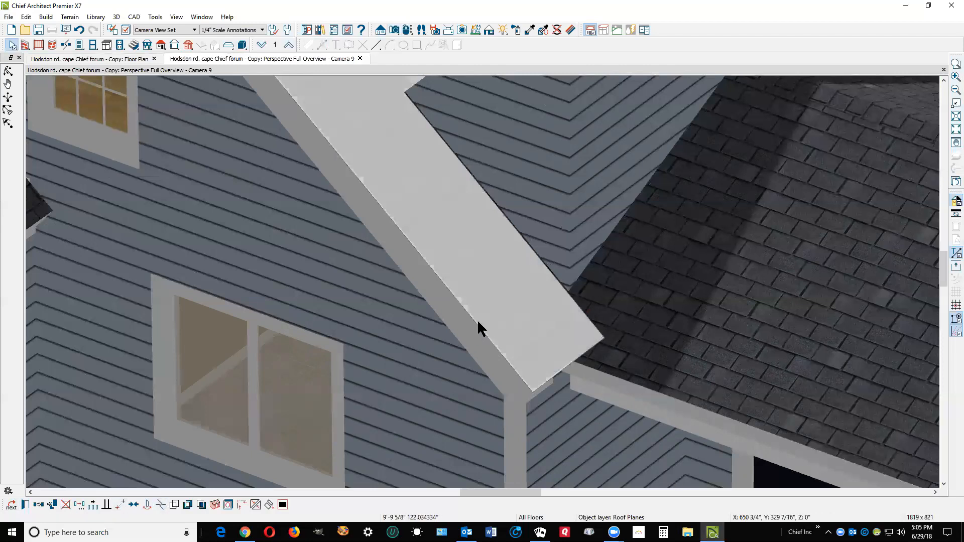
click(568, 294)
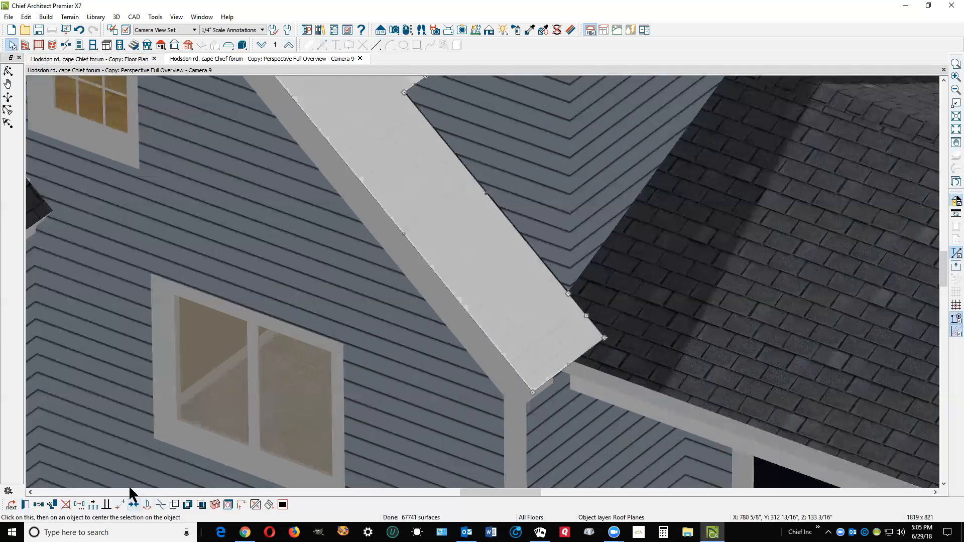
click(256, 506)
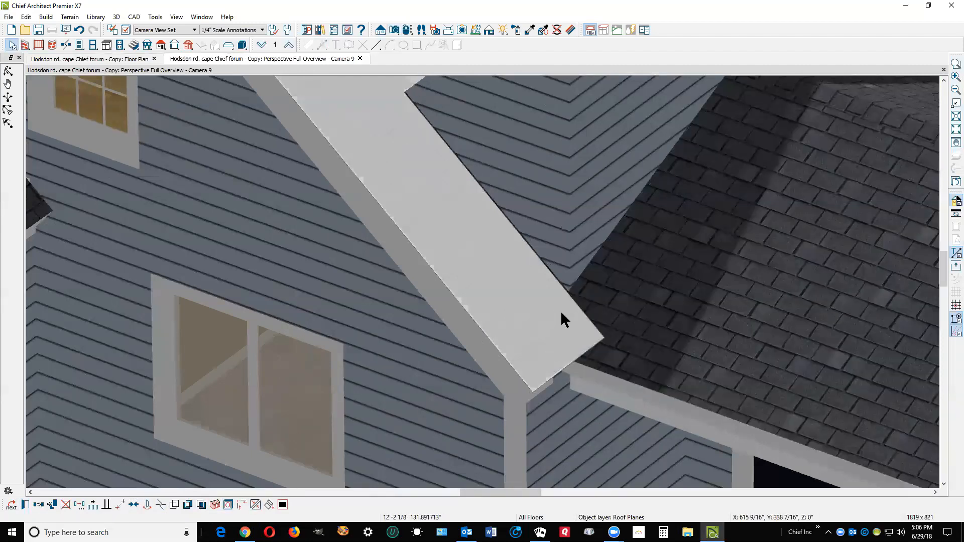
click(575, 301)
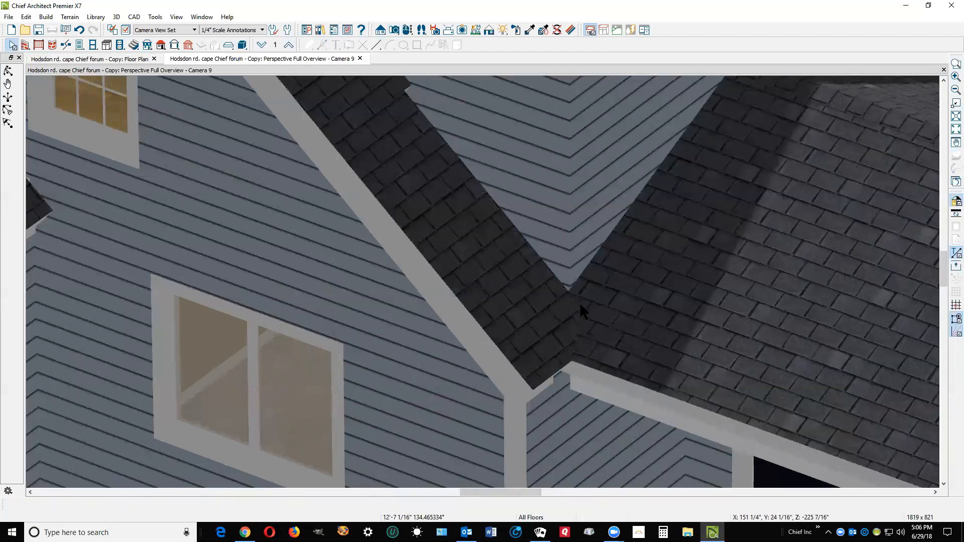
Pull the connecting roof plane's lower corner back to the dormer corner line and join the main roof plane's short edge to it
click(613, 303)
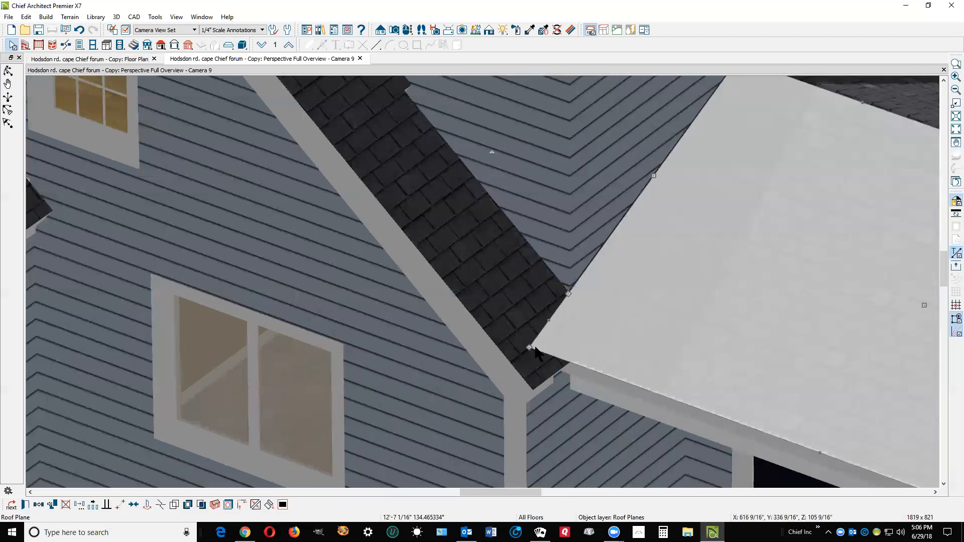
drag(543, 353, 572, 356)
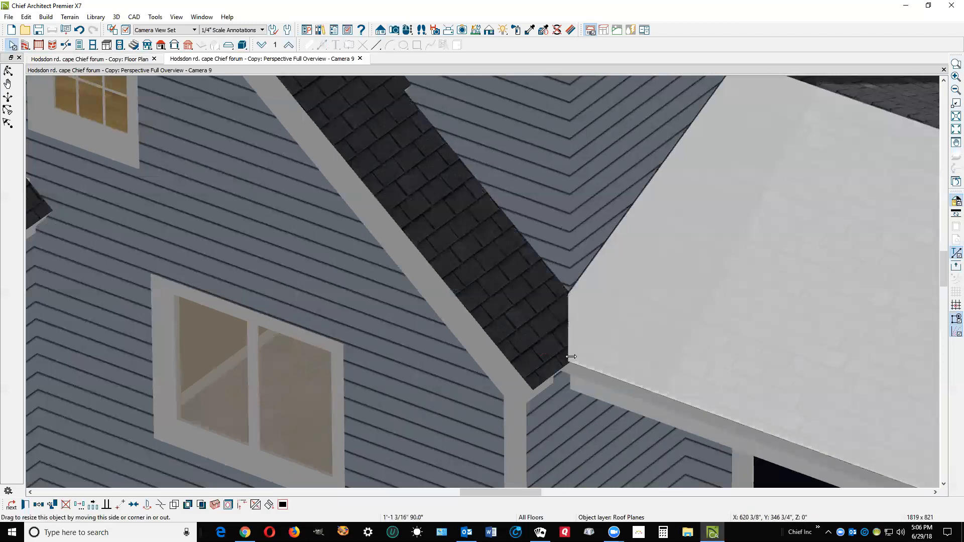
right_click(559, 328)
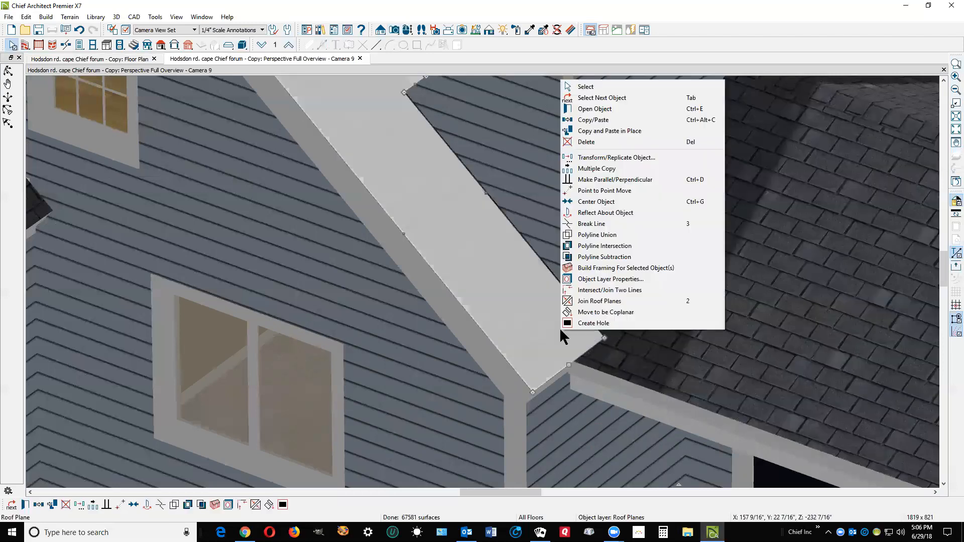
click(573, 300)
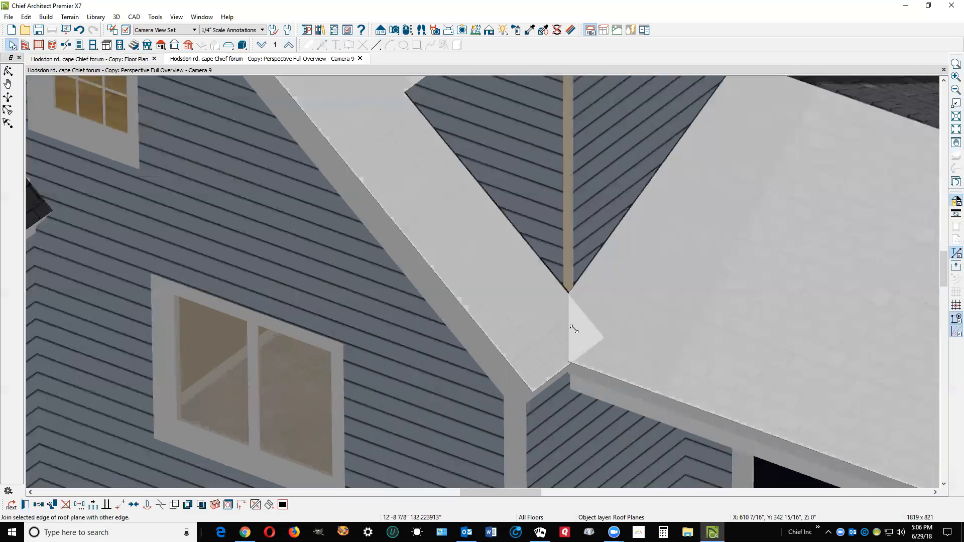
click(574, 329)
key(Escape)
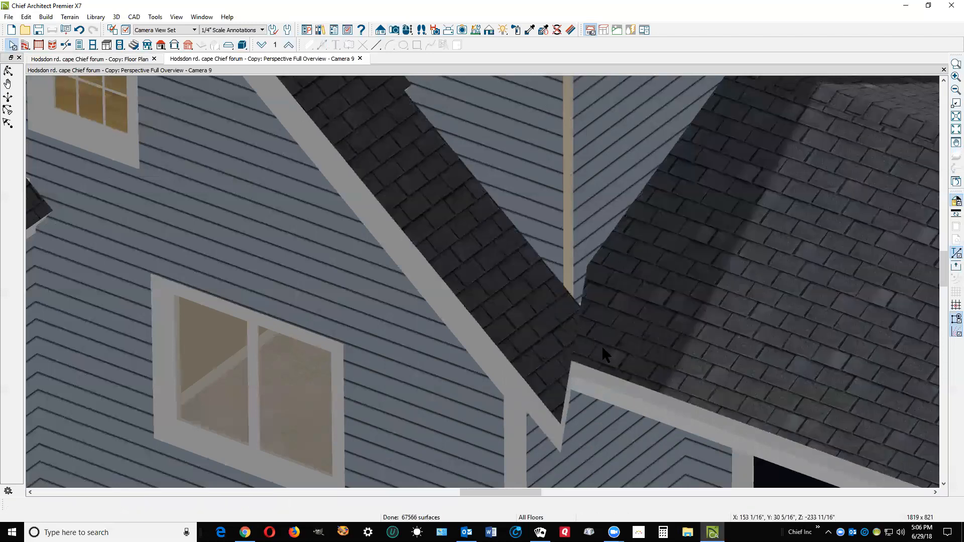
Break the main roof plane's joined edge at the porch eave and pull its overhanging lower corner back to the wall corner
click(555, 336)
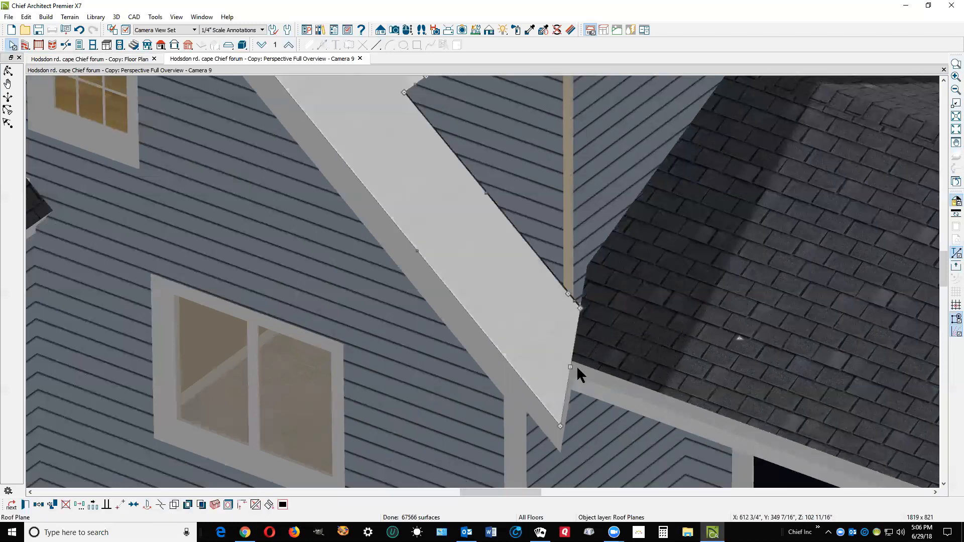
click(570, 363)
click(159, 503)
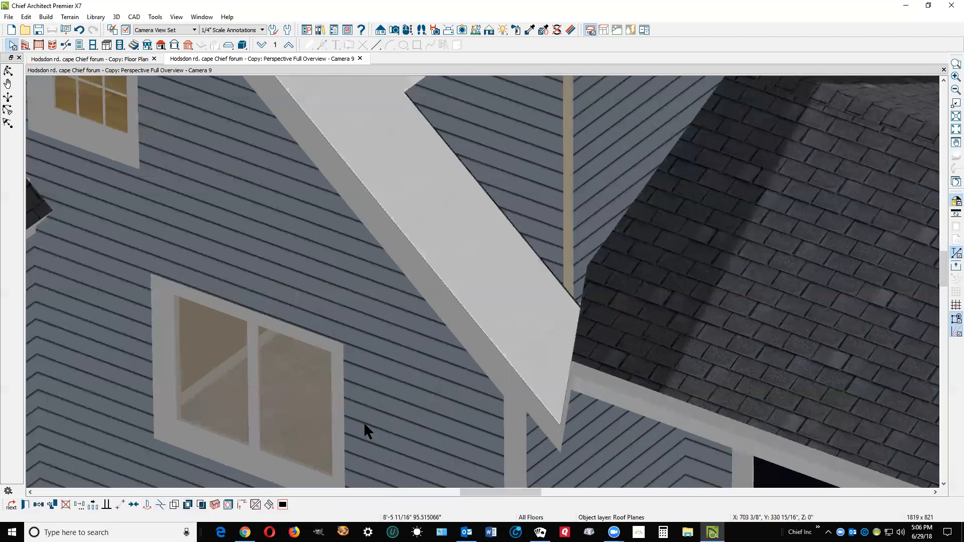
click(571, 362)
drag(558, 425, 531, 389)
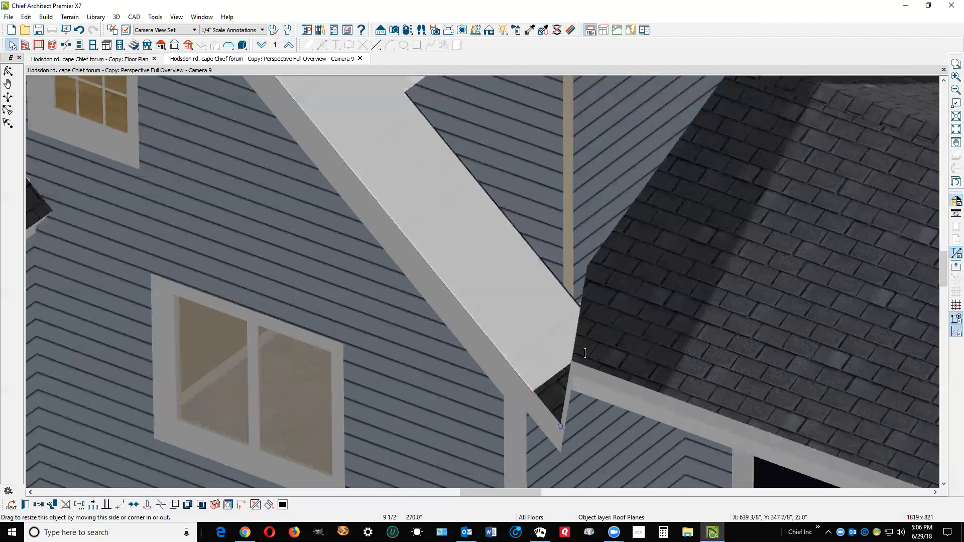
Collapse the main roof plane's extra corner points at the dormer corner onto the end of its dormer-side edge
scroll(572, 313, down, 4)
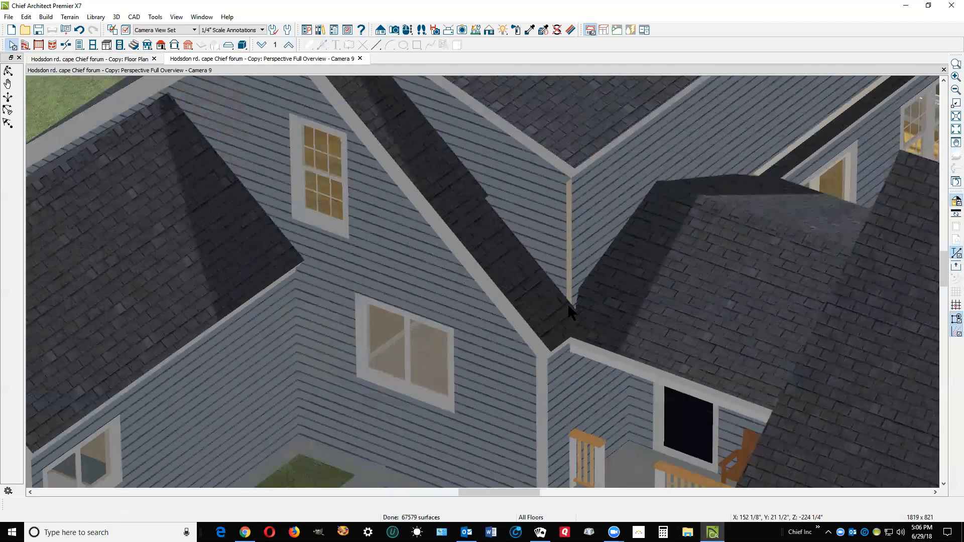
scroll(568, 308, down, 3)
scroll(570, 311, up, 6)
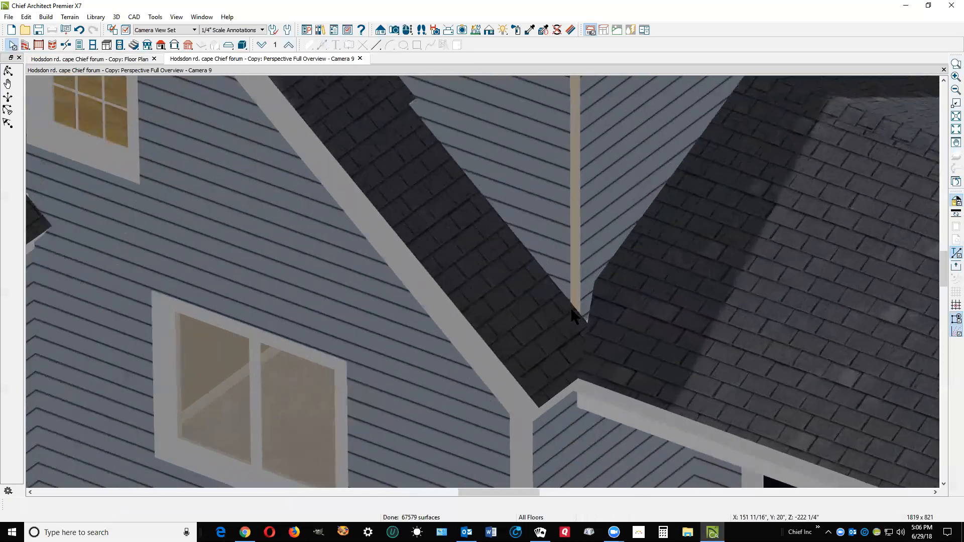
click(568, 311)
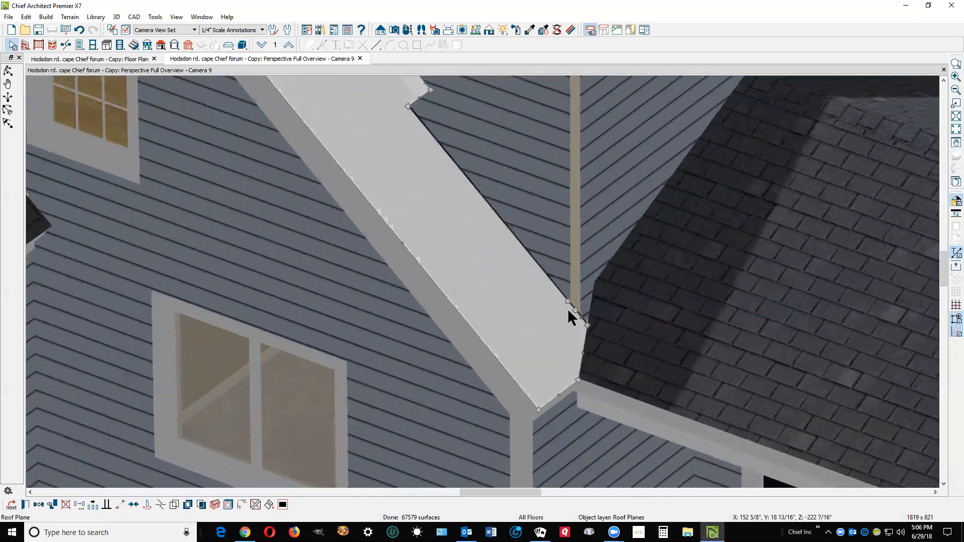
scroll(572, 303, up, 3)
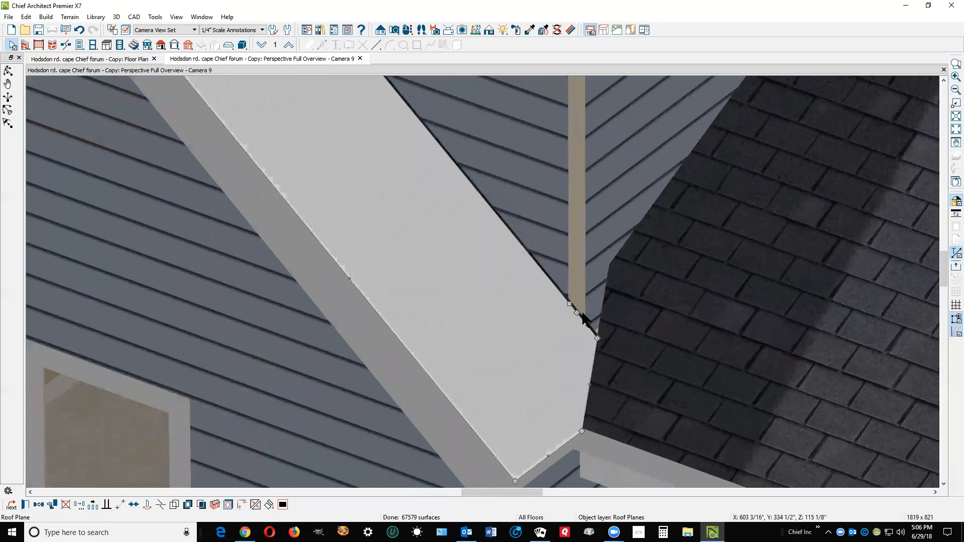
scroll(581, 313, up, 3)
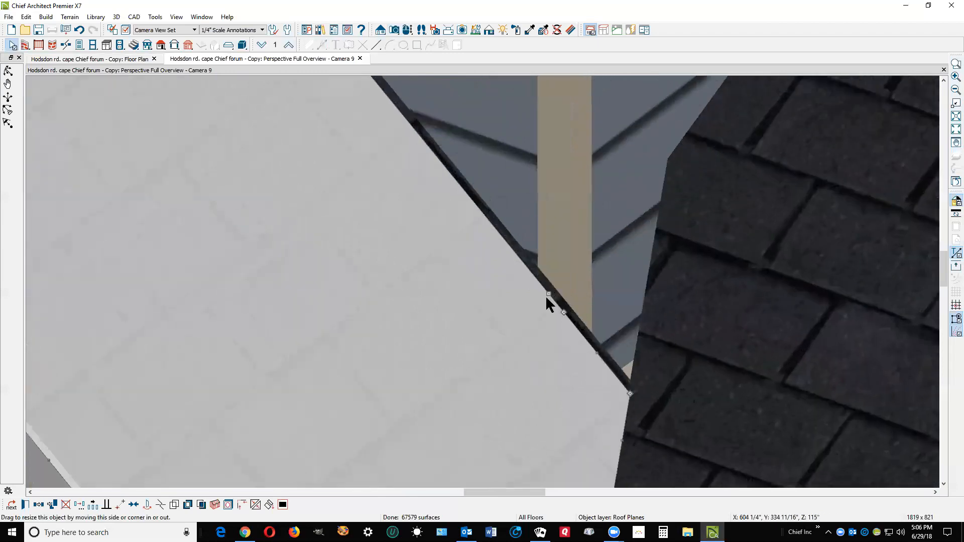
drag(546, 296, 630, 395)
drag(651, 345, 650, 342)
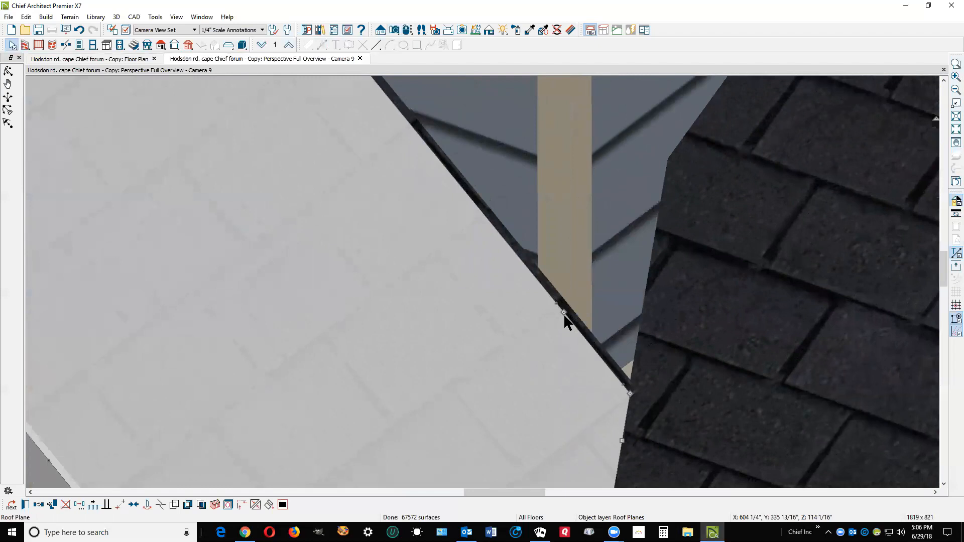
drag(562, 311, 630, 391)
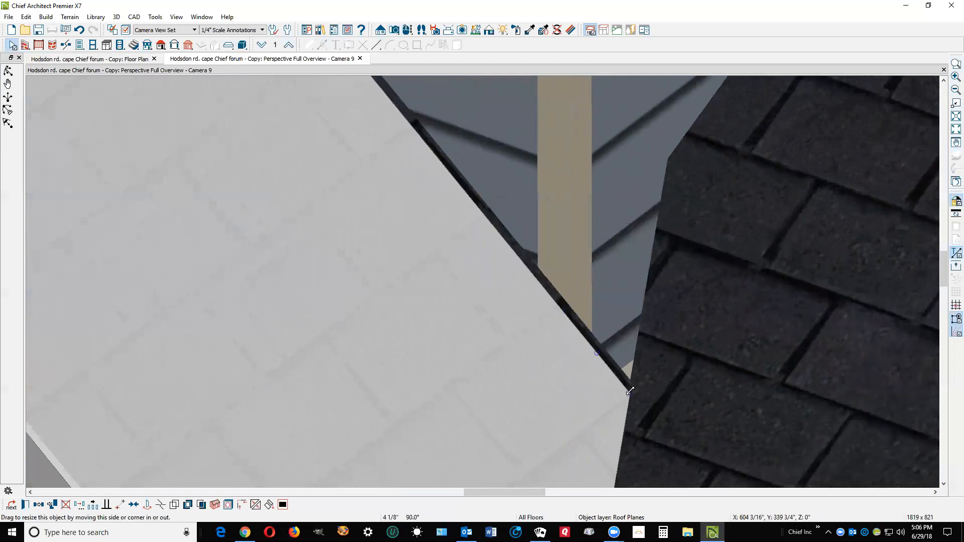
drag(603, 332, 602, 329)
Adjust the last corner point of the main roof plane's dormer-side edge, shifting it up along the connecting roof toward the dormer
drag(621, 385, 622, 391)
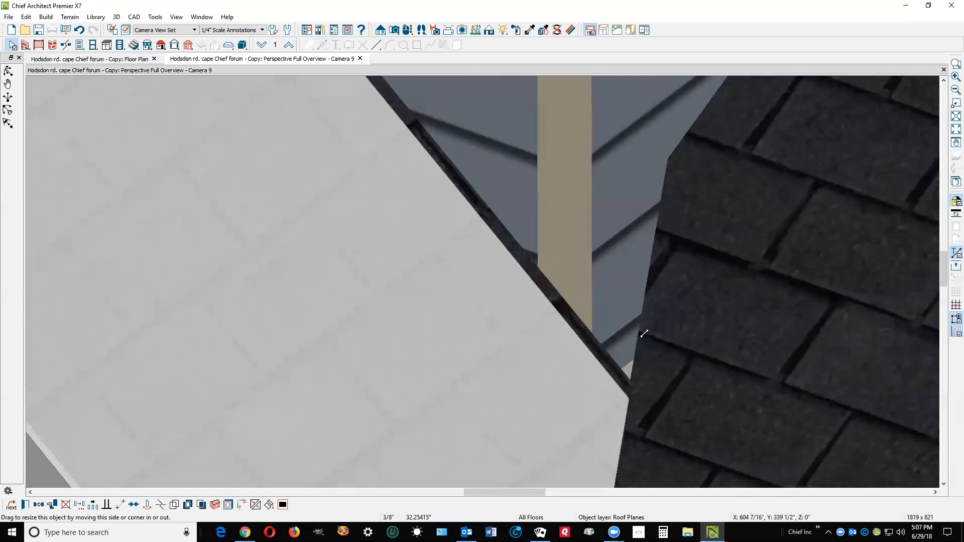
drag(644, 333, 618, 396)
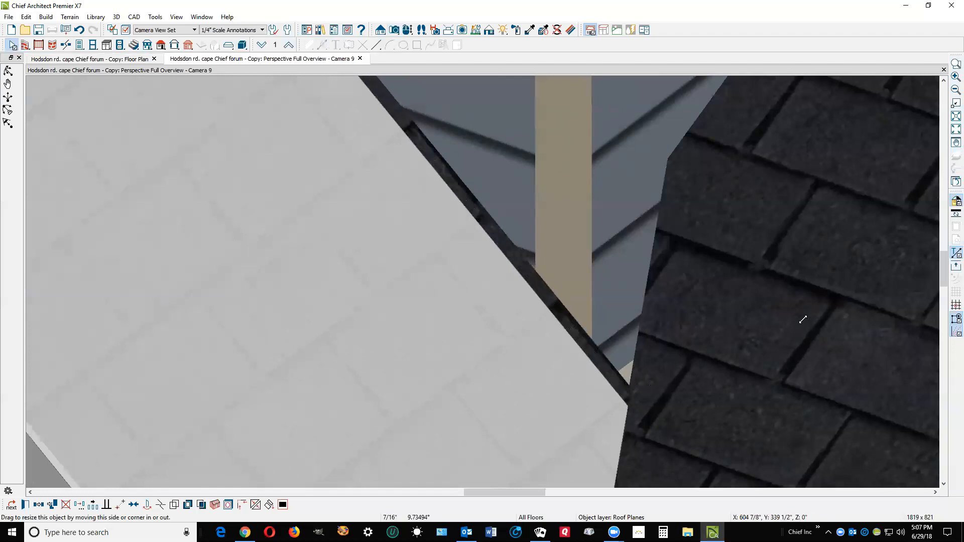
drag(796, 317, 795, 314)
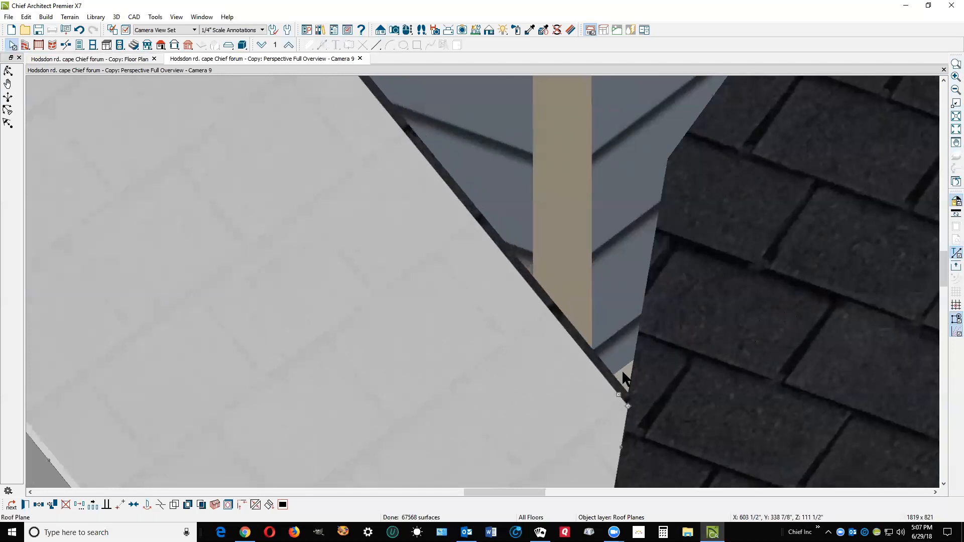
drag(620, 396, 616, 342)
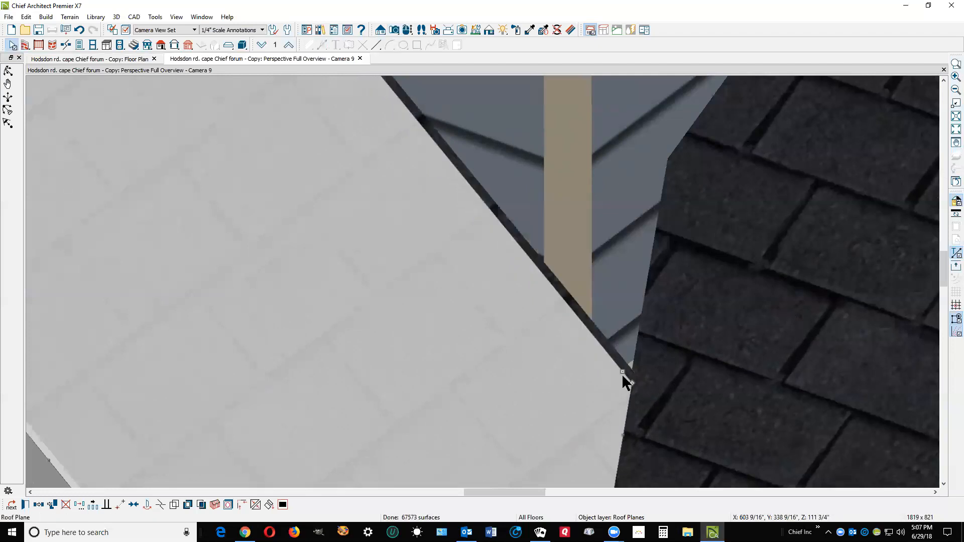
drag(621, 371, 635, 340)
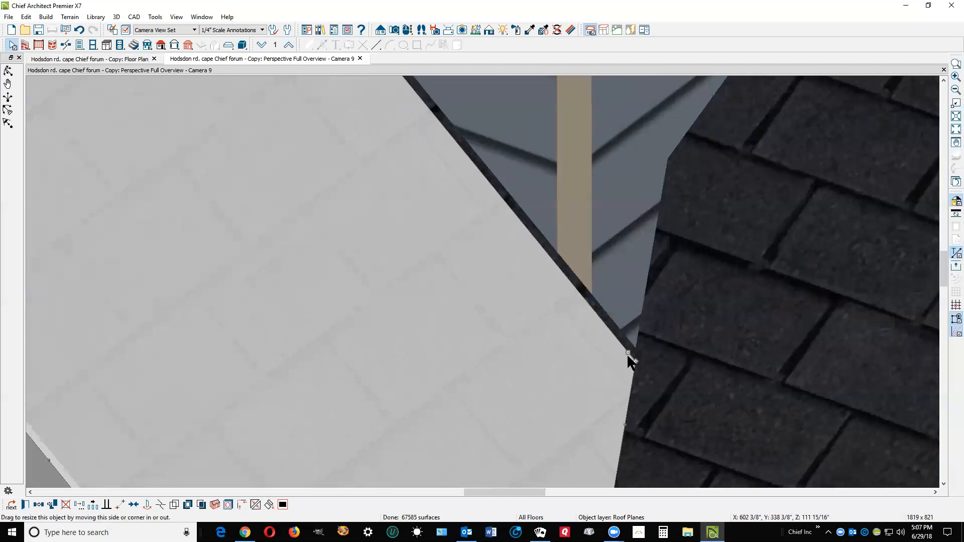
drag(628, 349, 638, 336)
Nudge the main roof plane's dormer-side corner further toward the dormer to eliminate the exposed vertical strip at the wall corner
scroll(556, 342, down, 5)
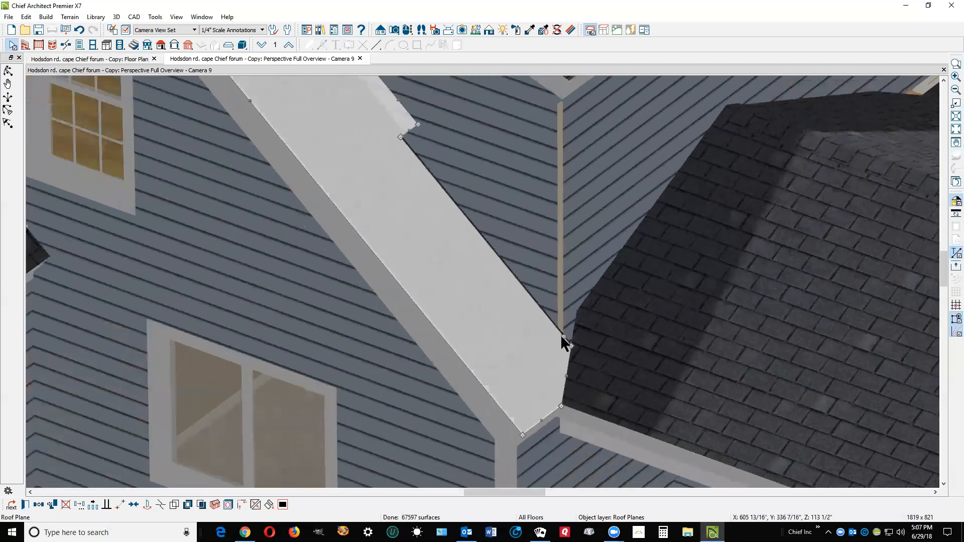
scroll(561, 337, up, 5)
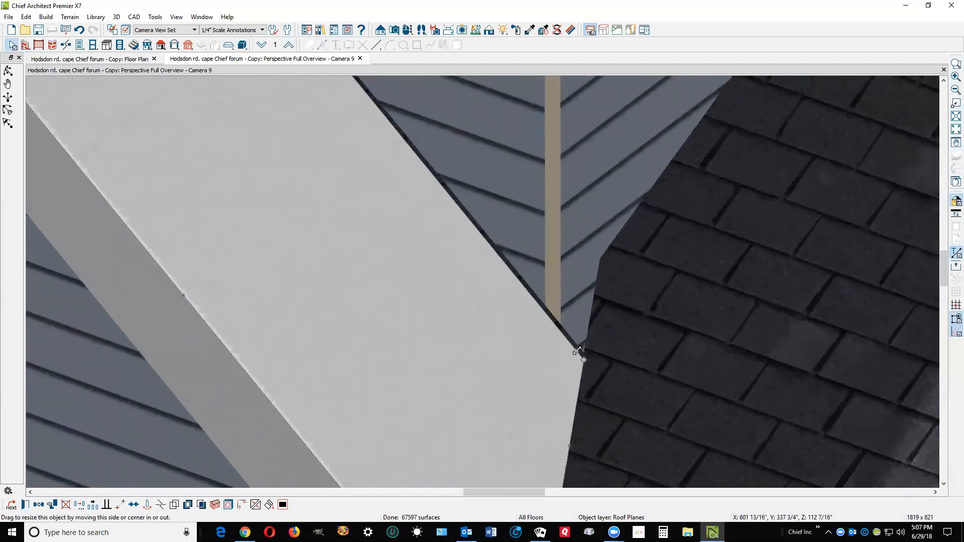
drag(576, 351, 582, 340)
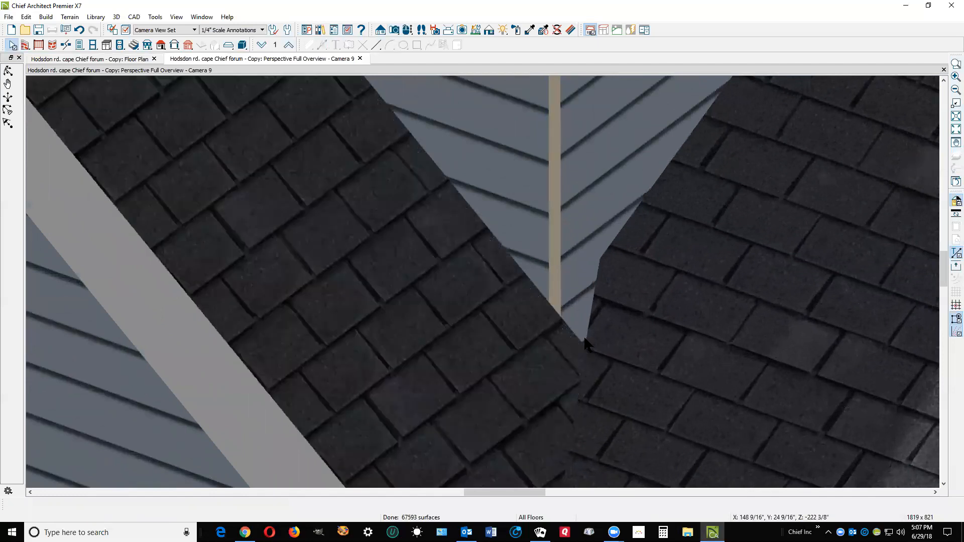
click(561, 337)
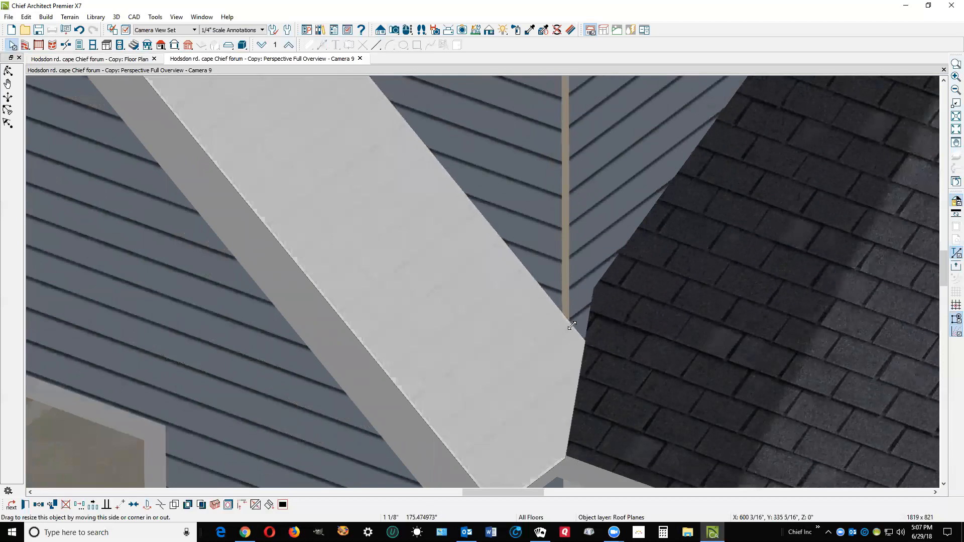
drag(572, 326, 572, 325)
key(Escape)
scroll(555, 310, down, 3)
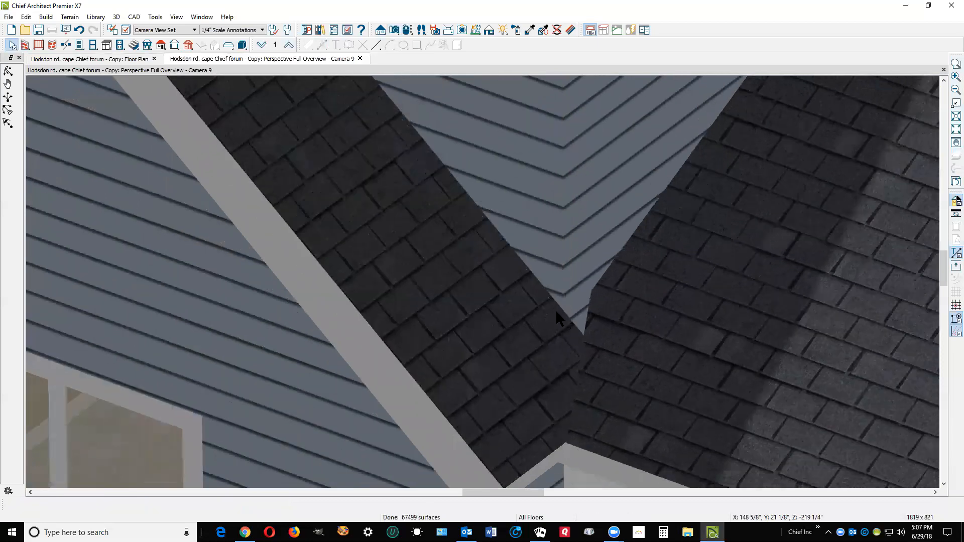
Inspect the finished porch-side roof junction at the dormer corner and orbit the house around to the patio side
scroll(517, 295, down, 2)
scroll(524, 289, up, 5)
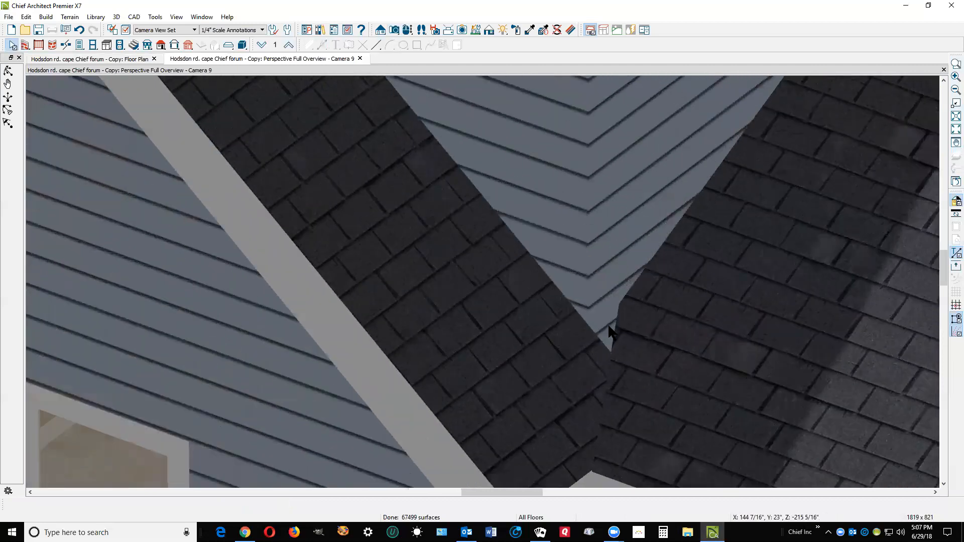
scroll(594, 321, down, 6)
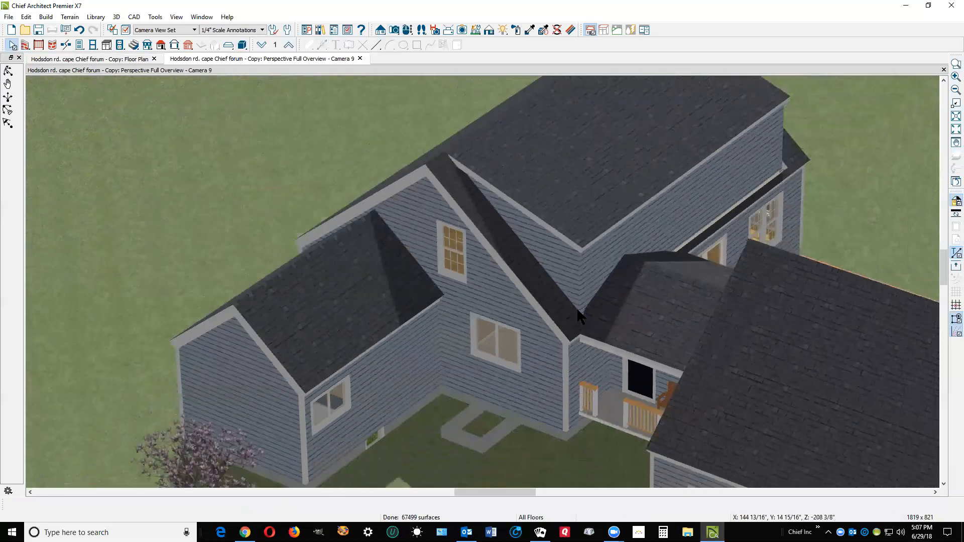
scroll(577, 315, down, 1)
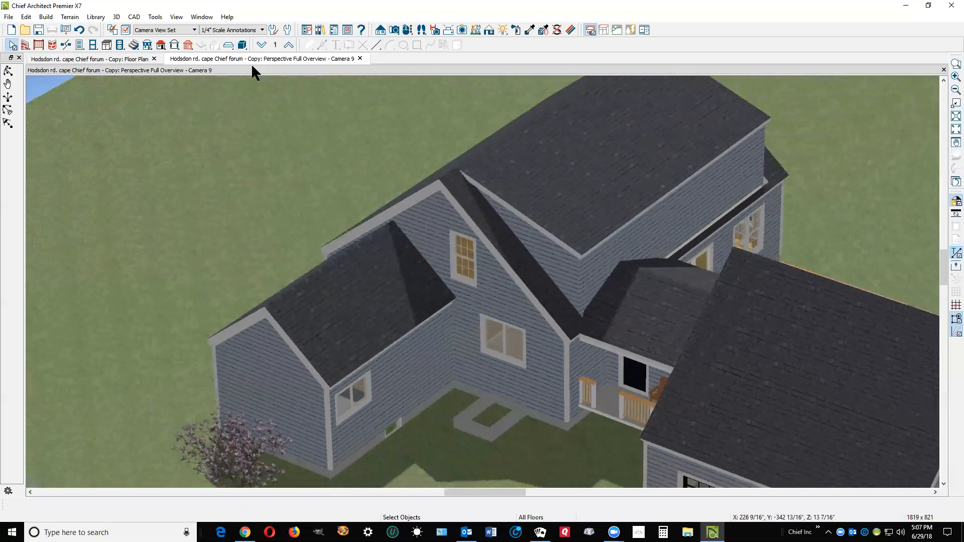
click(8, 71)
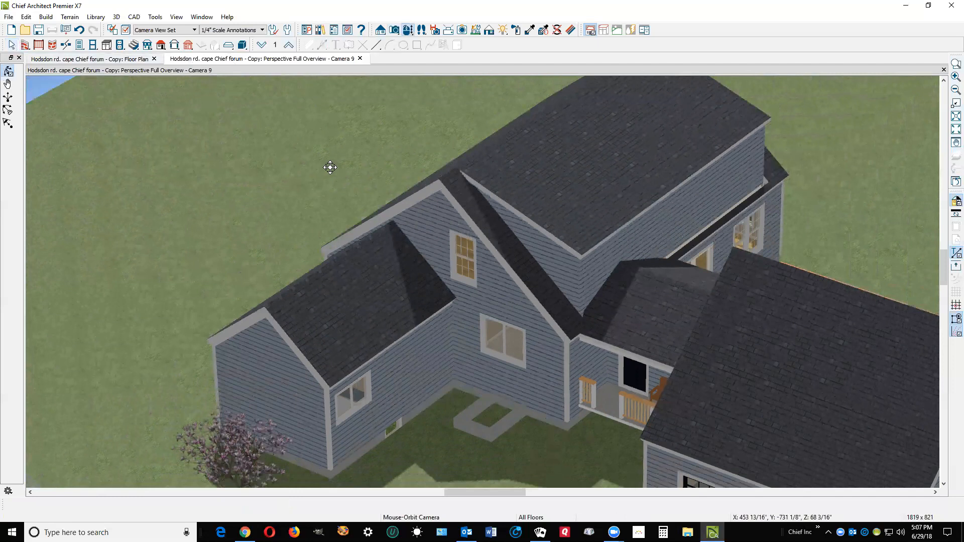
drag(543, 221, 360, 182)
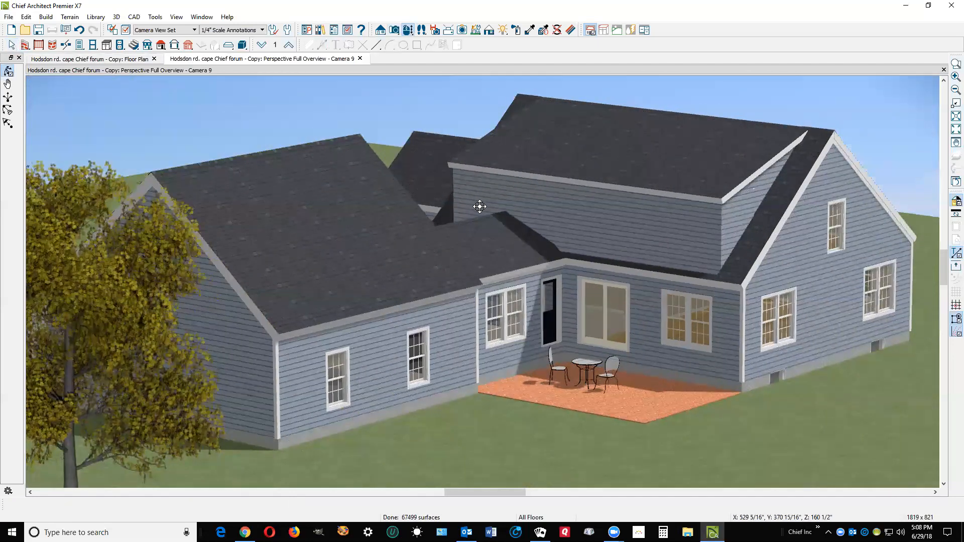